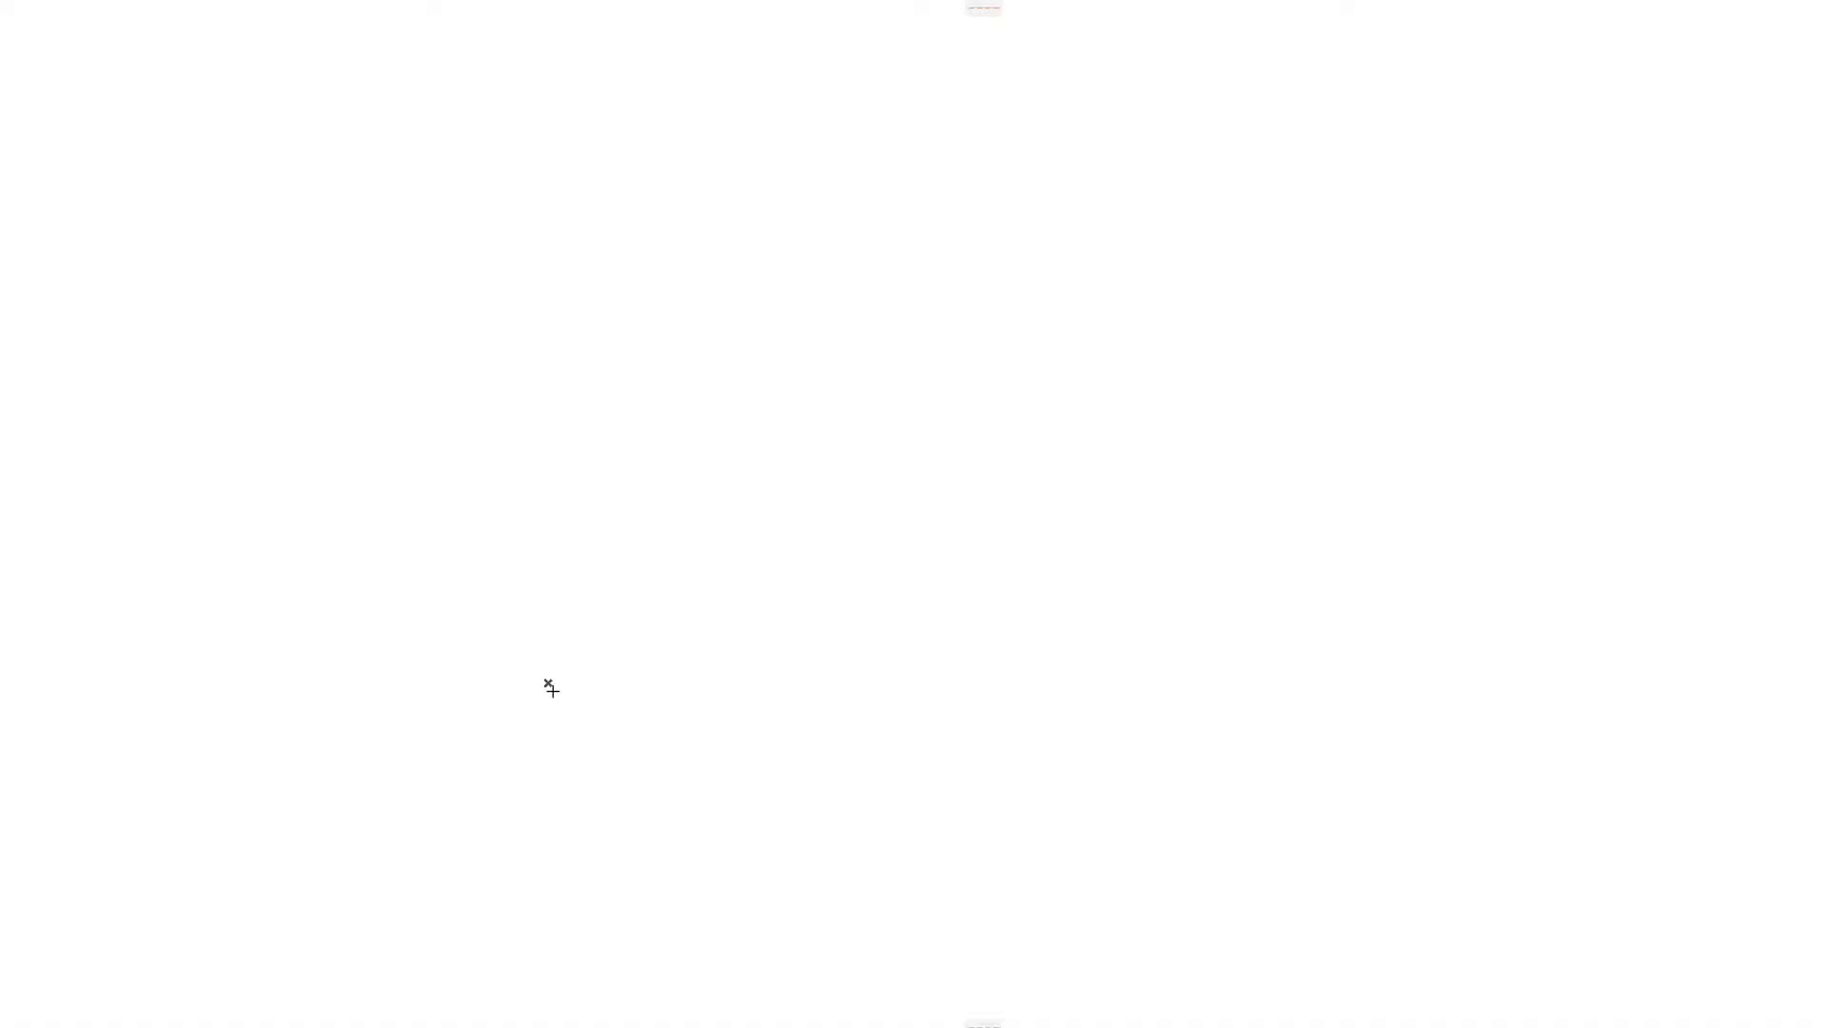
- Draw a 20-riser stair with flights of 2400, 3350 and 2850, then select it
{"action": "left_click", "coordinate": [548, 683]}
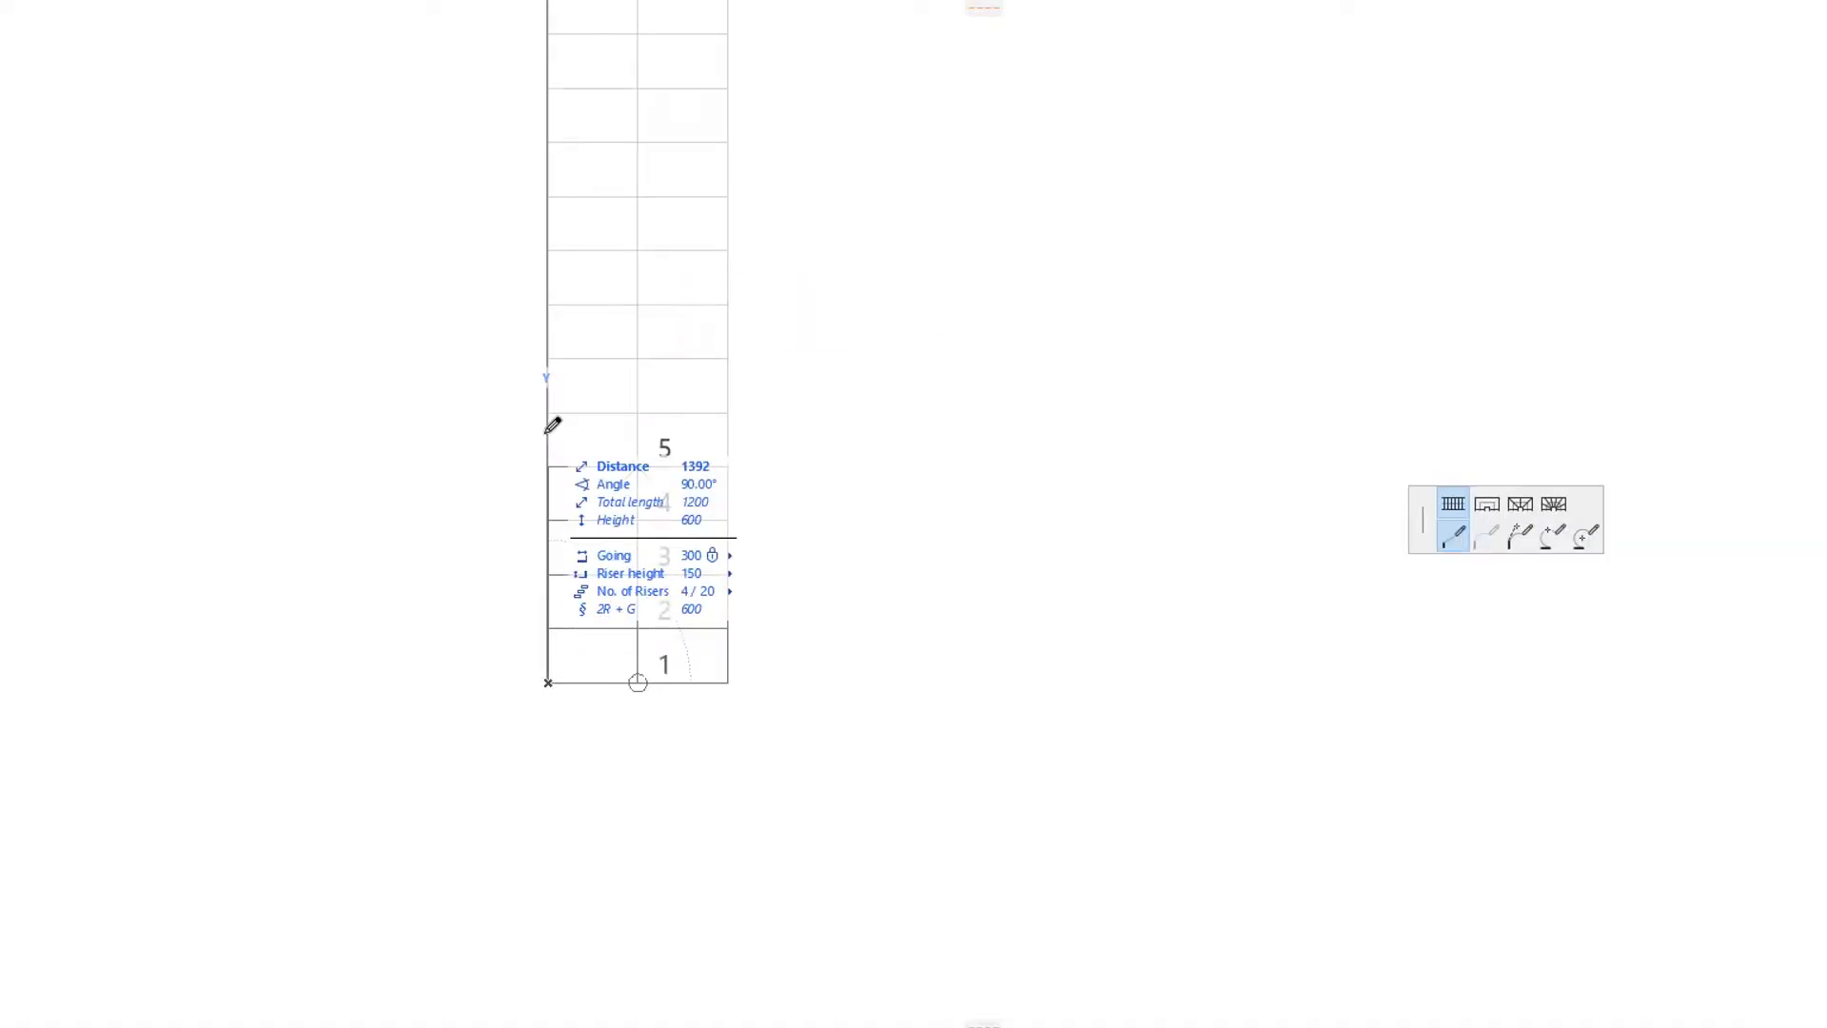
{"action": "type", "text": "2400"}
{"action": "key", "text": "Return"}
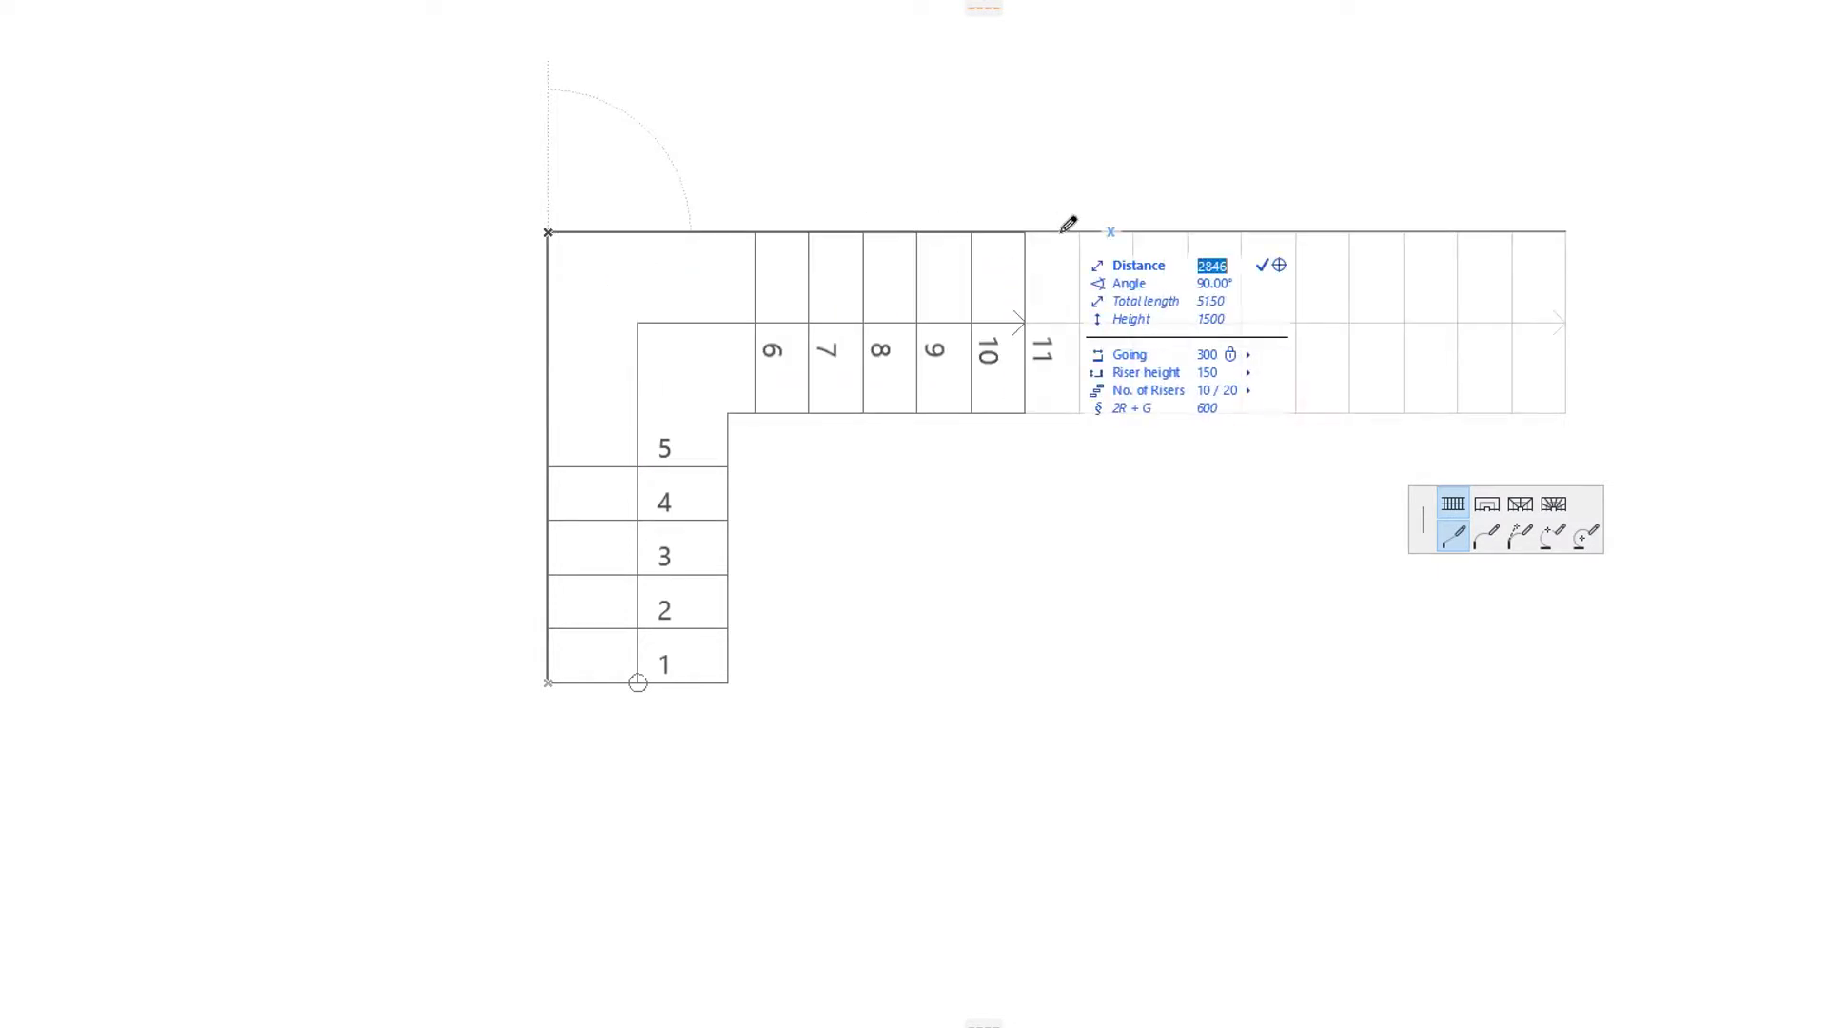
{"action": "type", "text": "3350"}
{"action": "key", "text": "Return"}
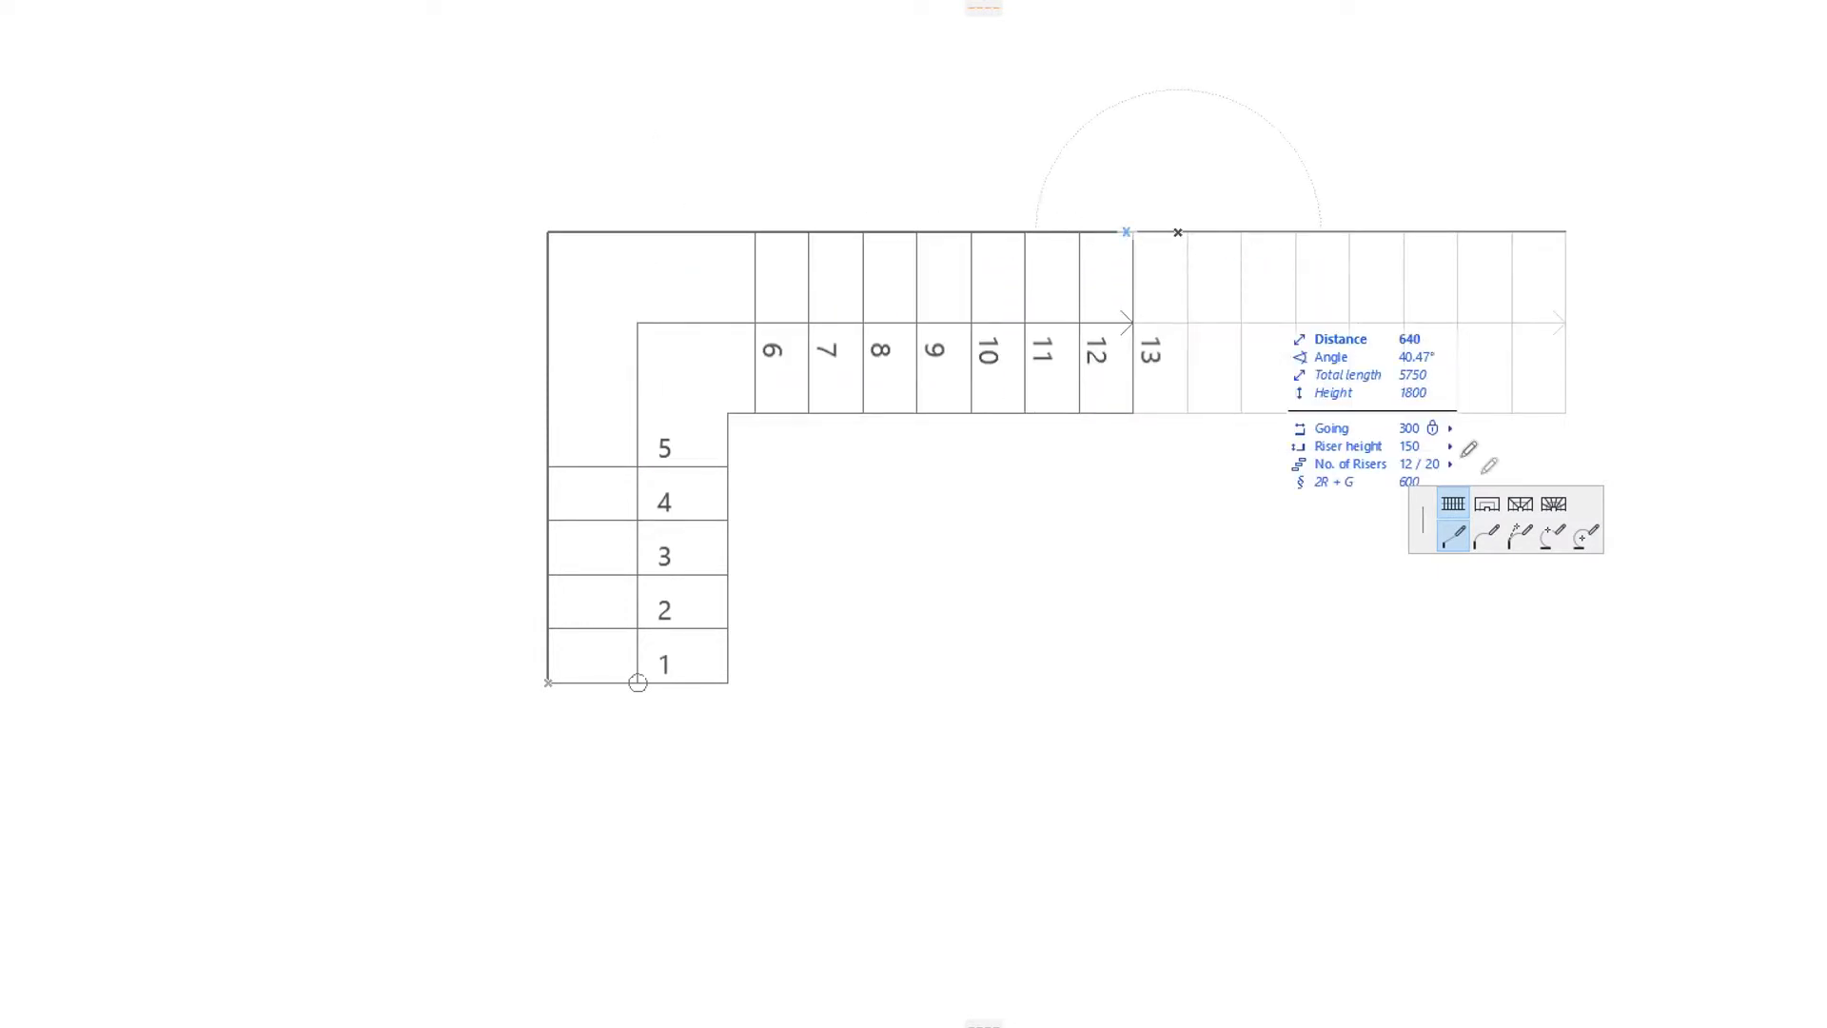
{"action": "type", "text": "28"}
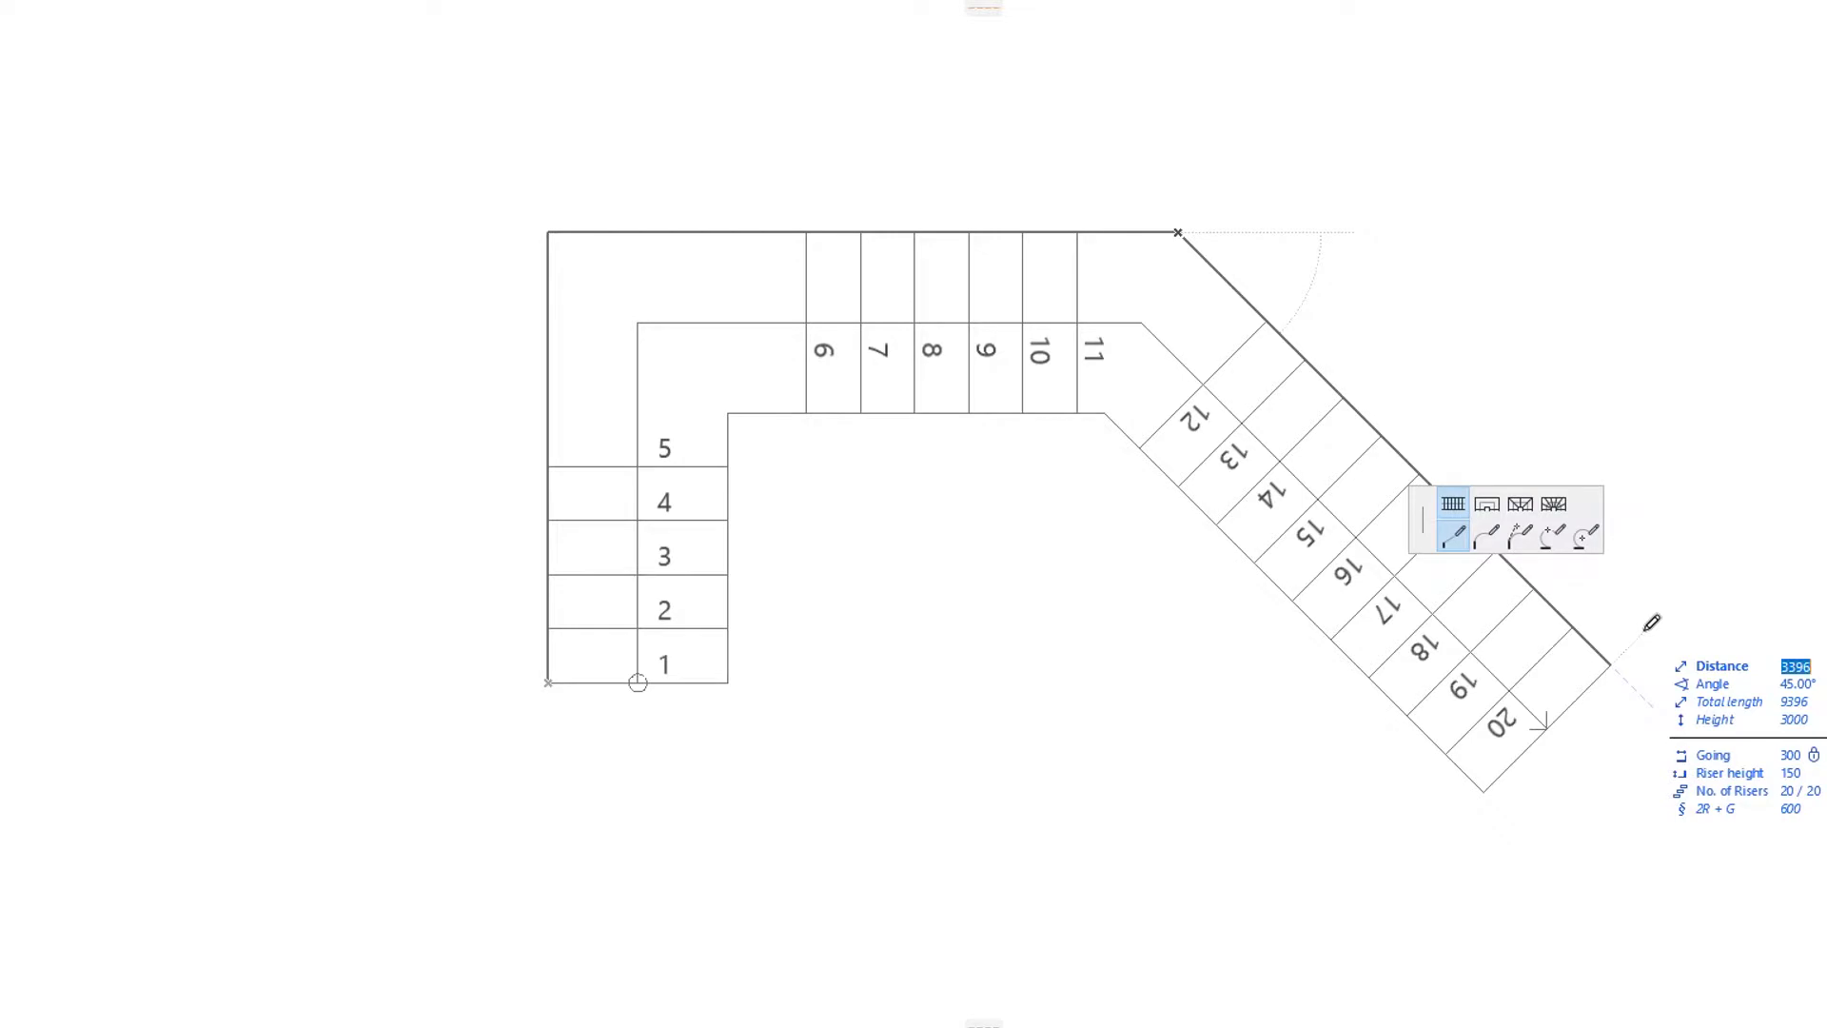
{"action": "type", "text": "50"}
{"action": "key", "text": "Return"}
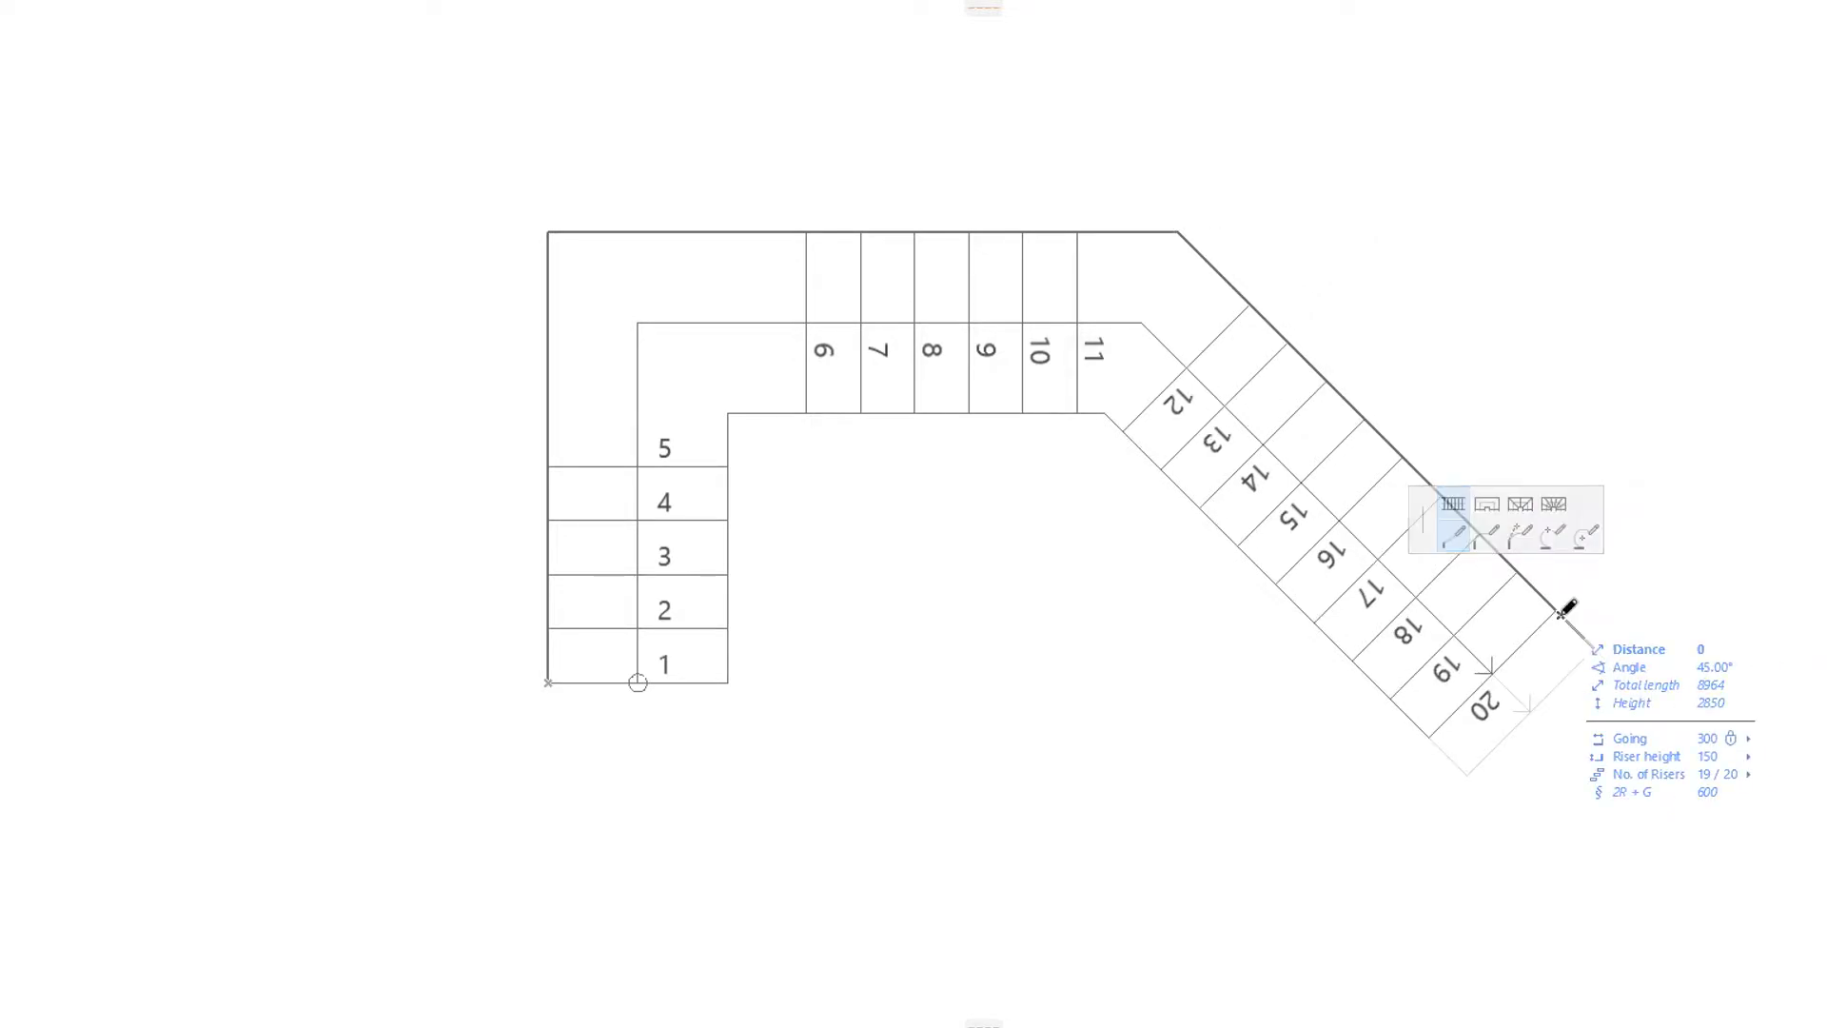
{"action": "left_click", "coordinate": [1561, 616]}
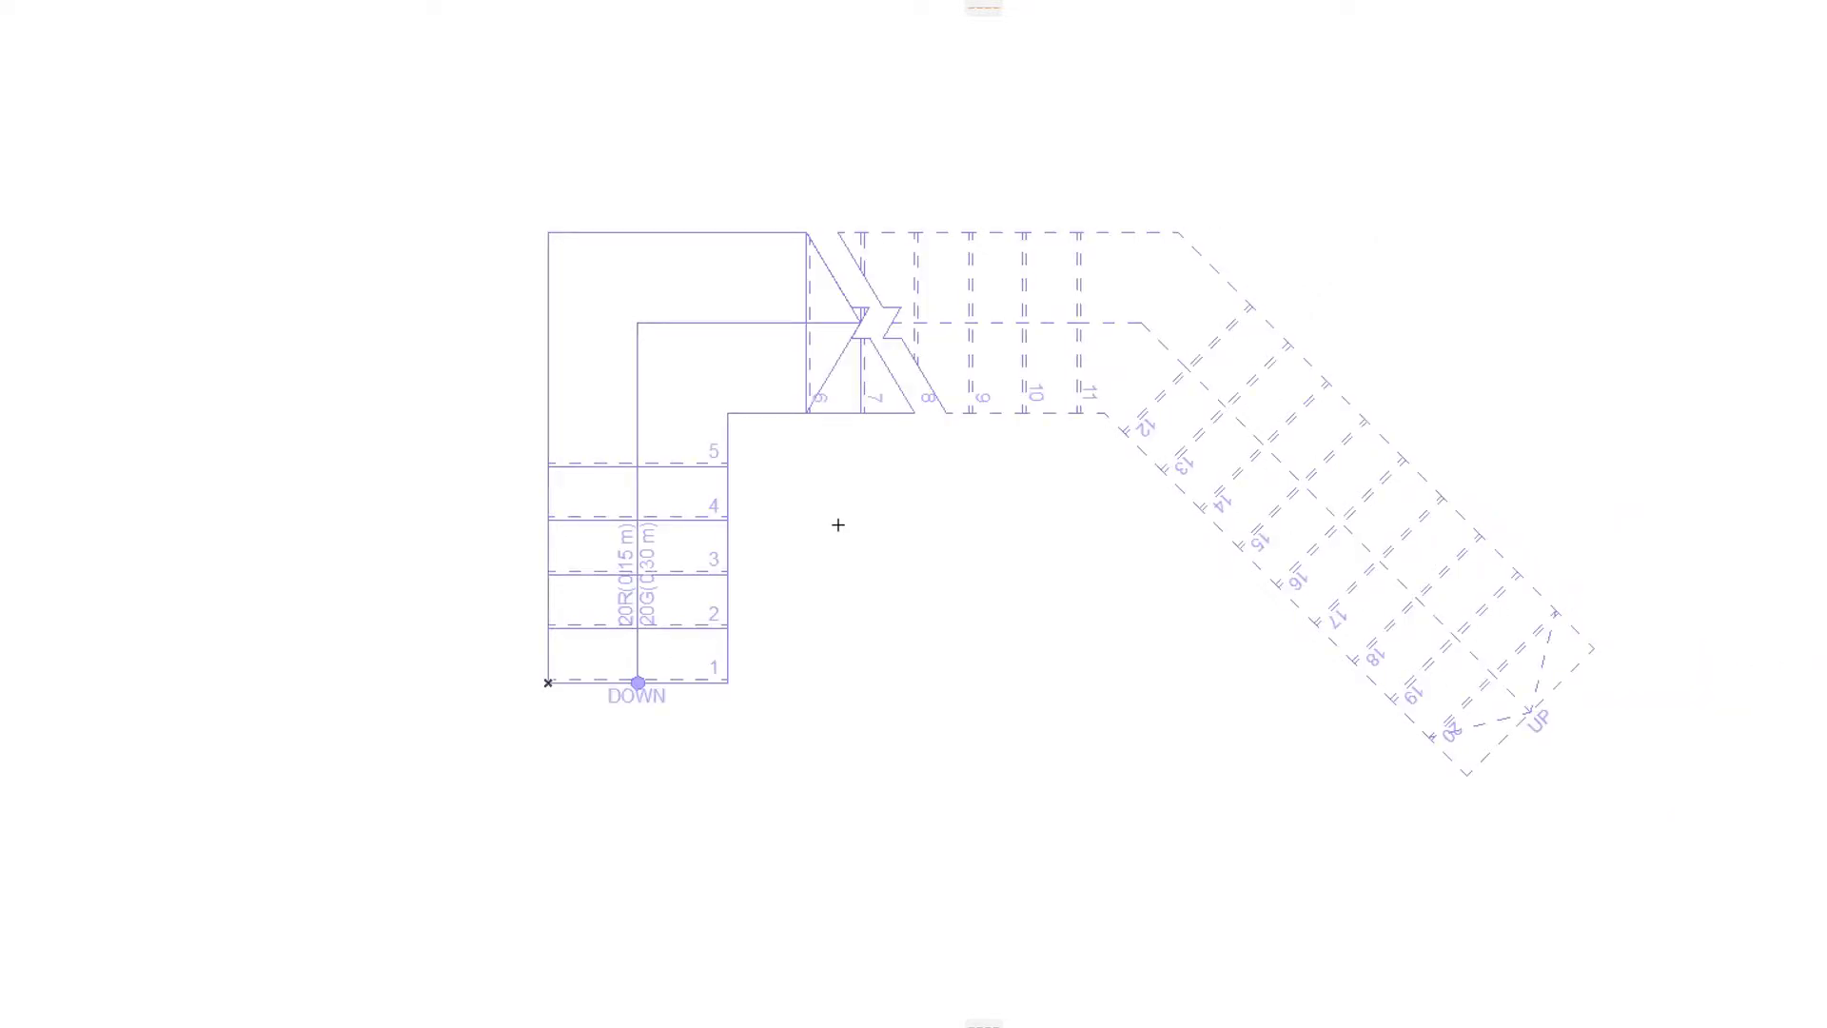
{"action": "left_click", "coordinate": [771, 412]}
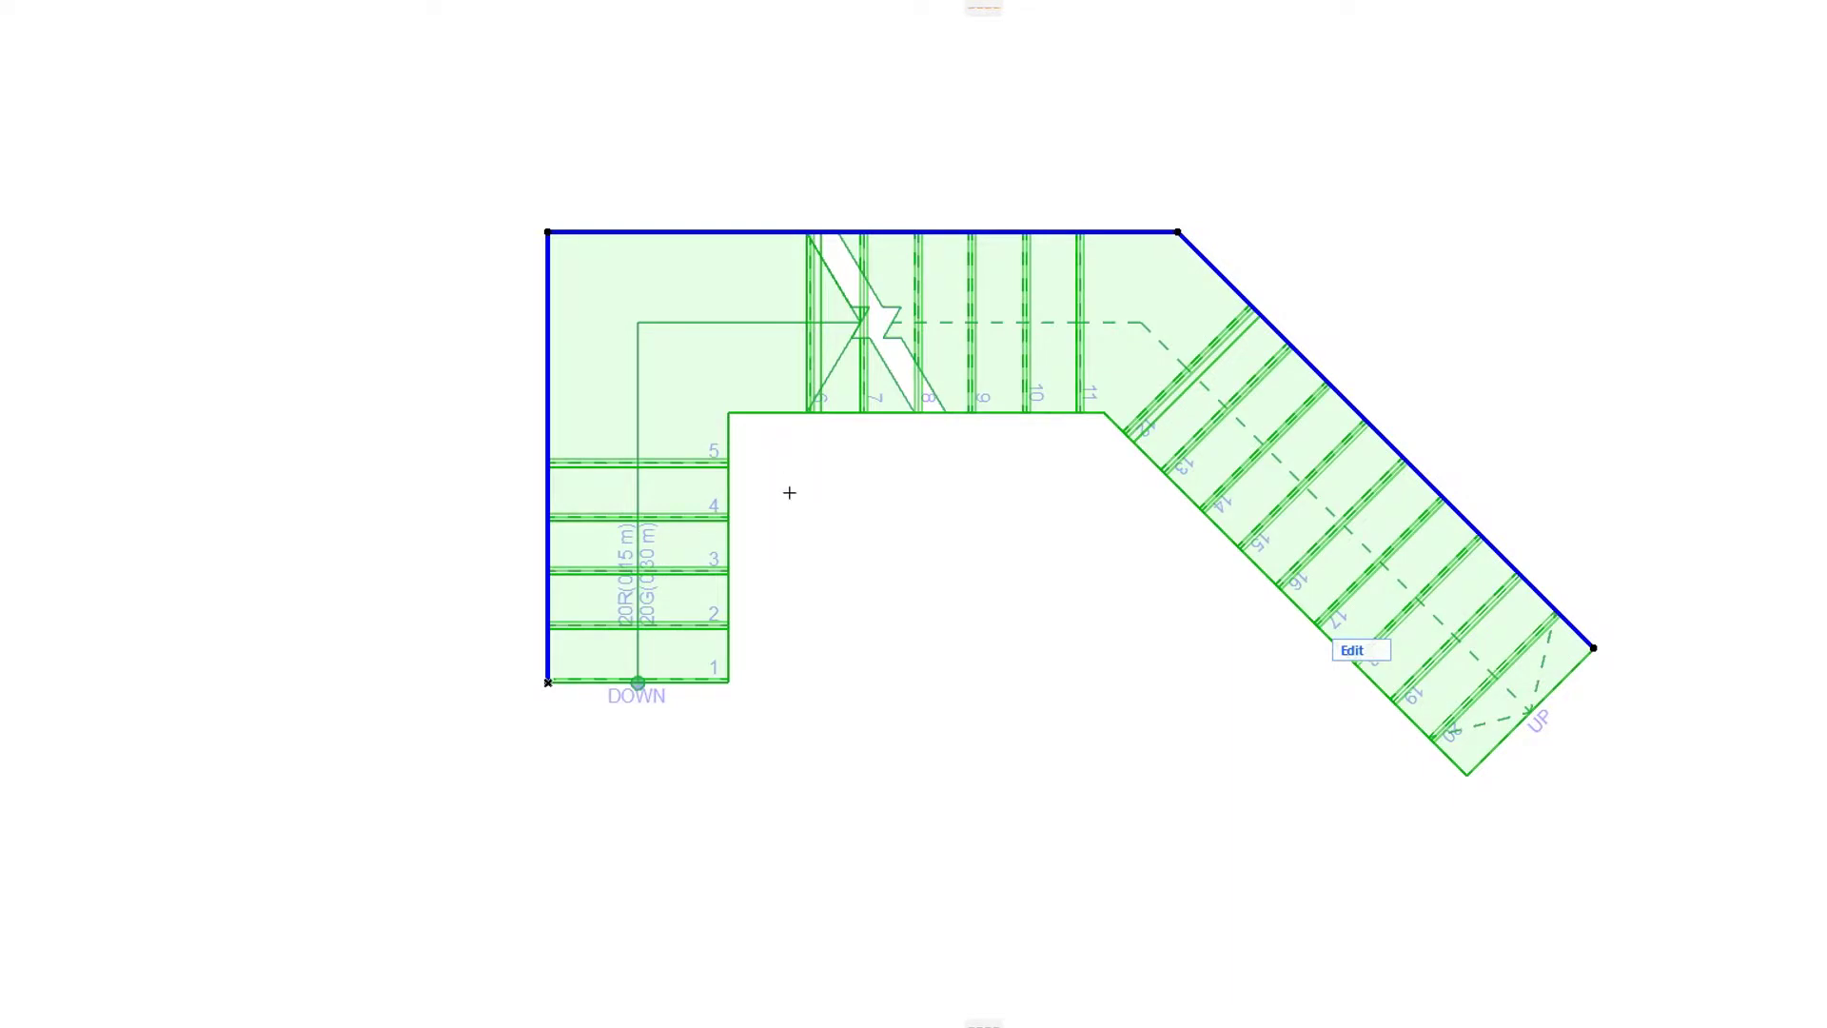
{"action": "key", "text": "Escape"}
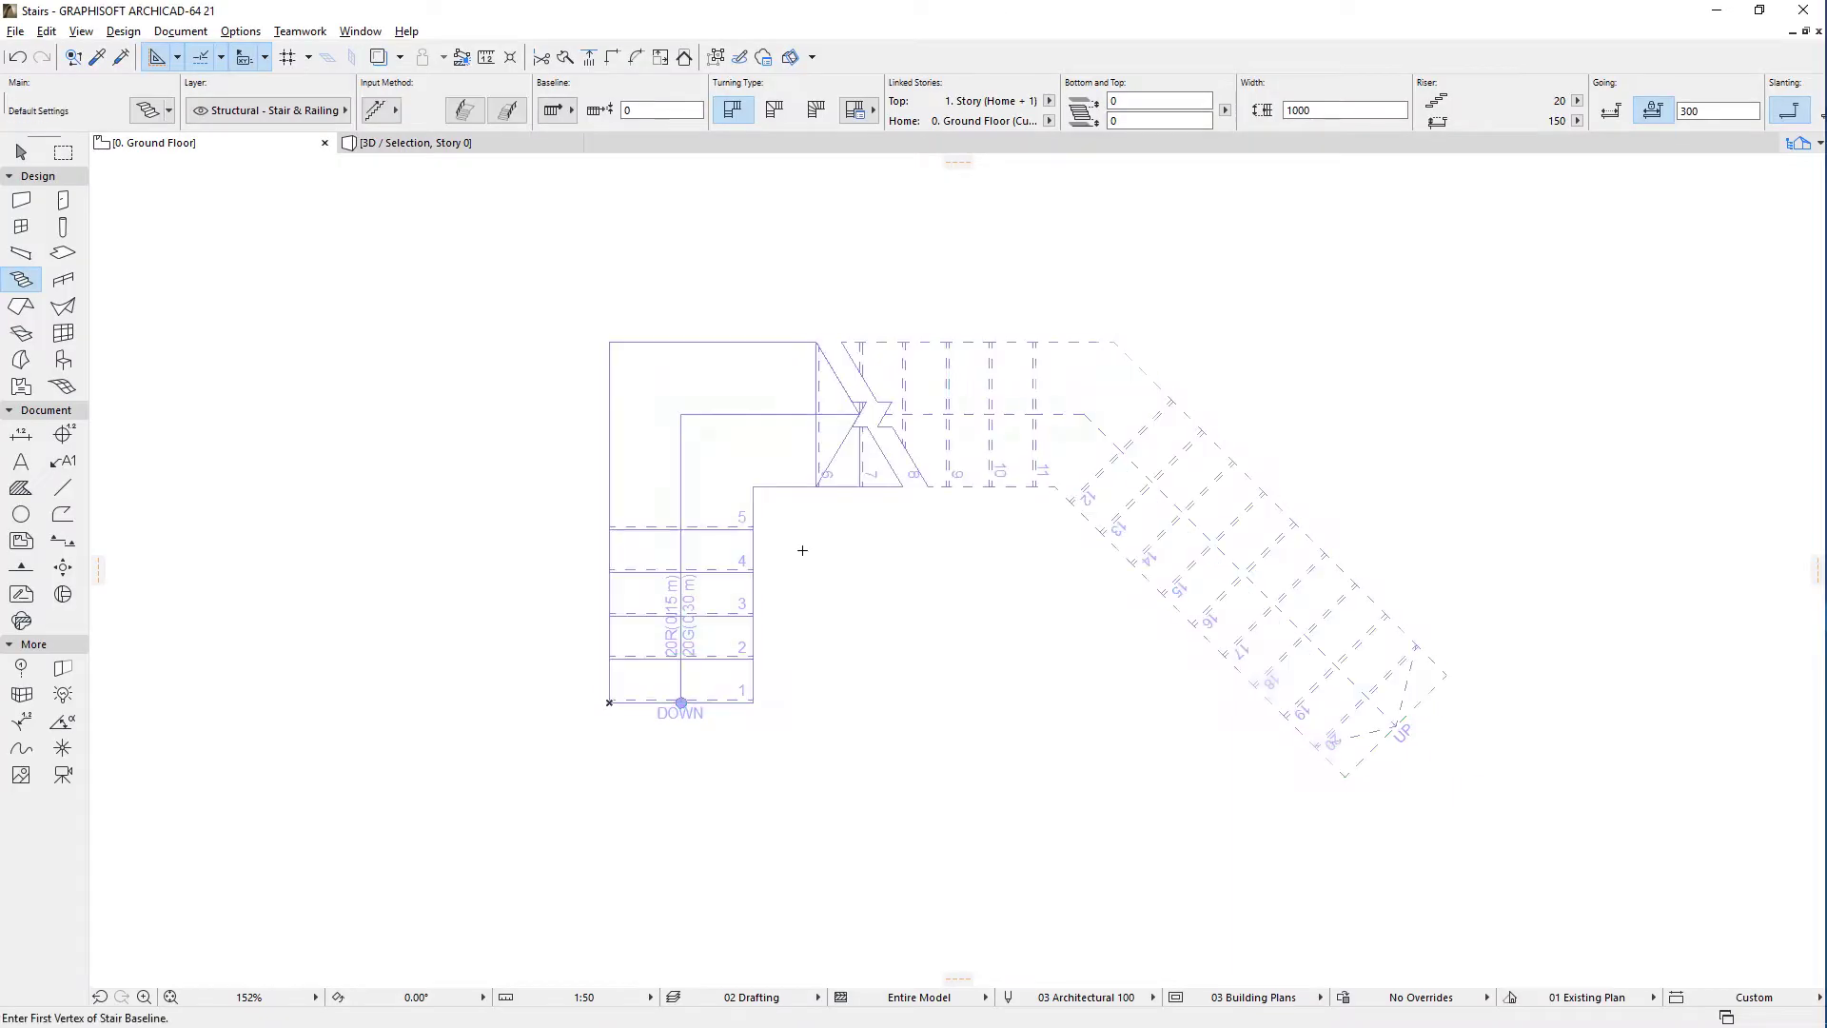
{"action": "left_click", "coordinate": [81, 34]}
{"action": "mouse_move", "coordinate": [215, 54]}
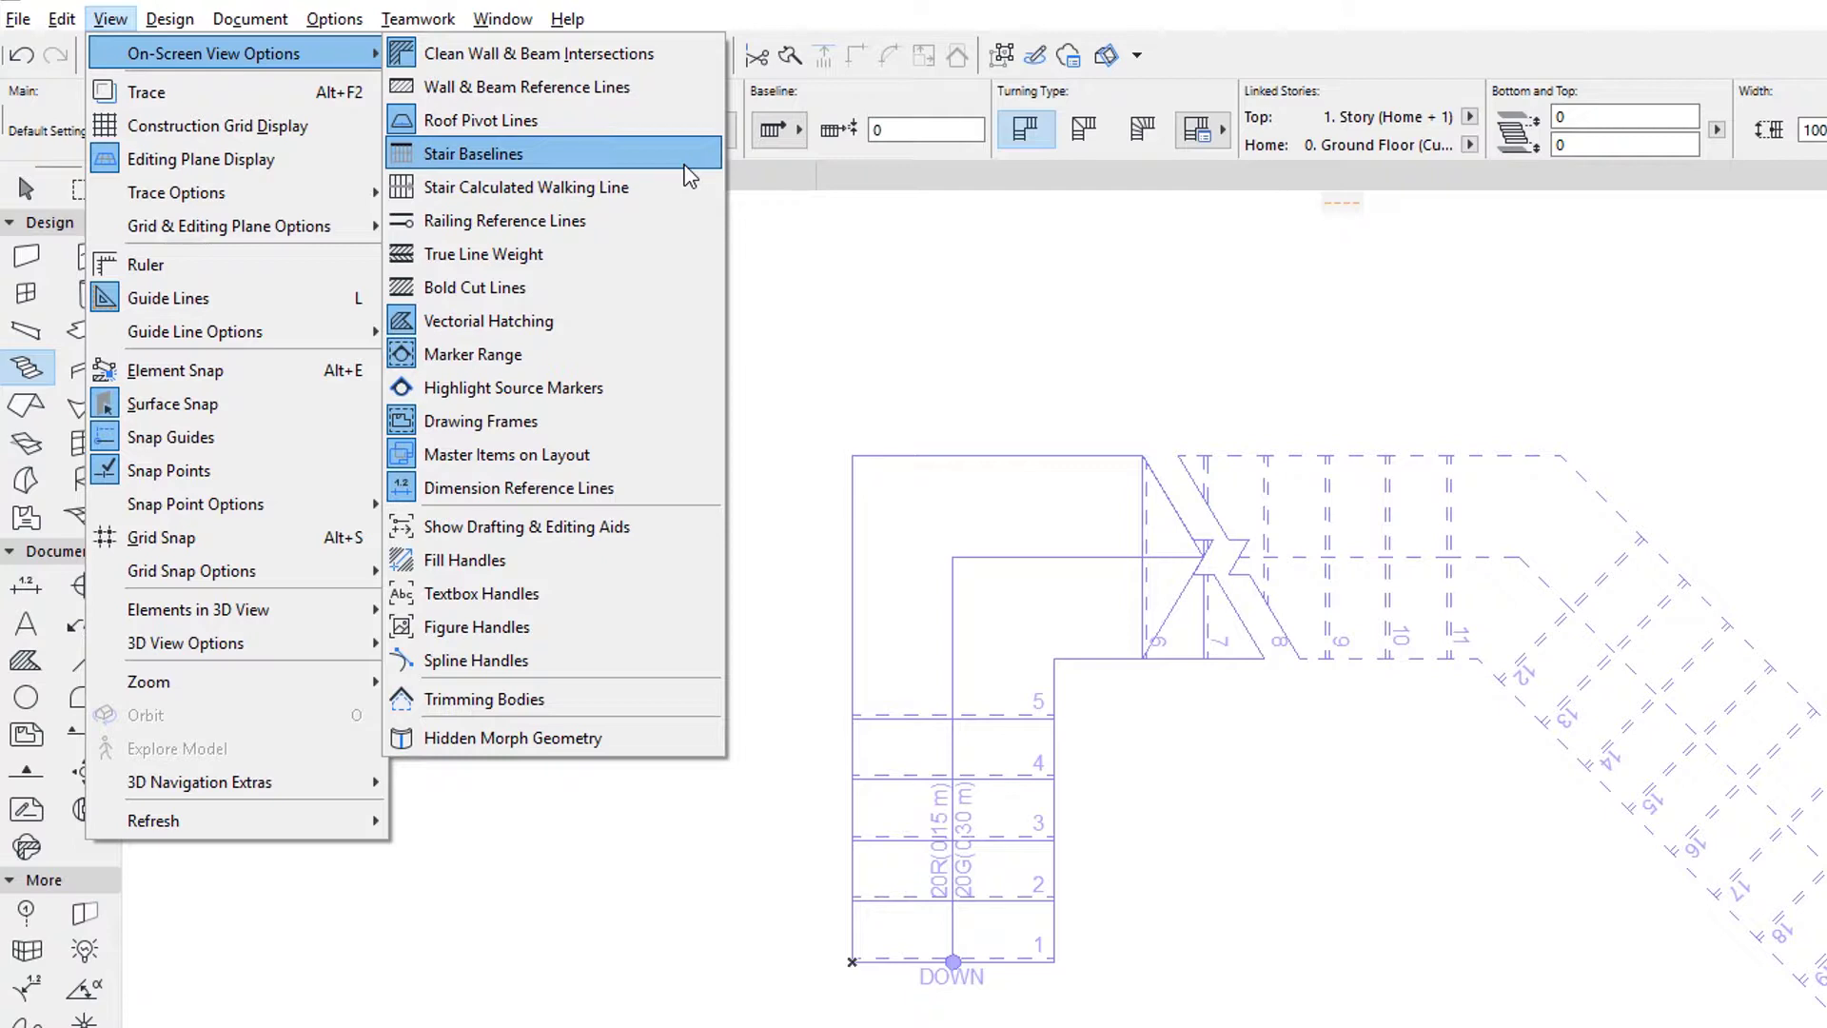
{"action": "left_click", "coordinate": [685, 162]}
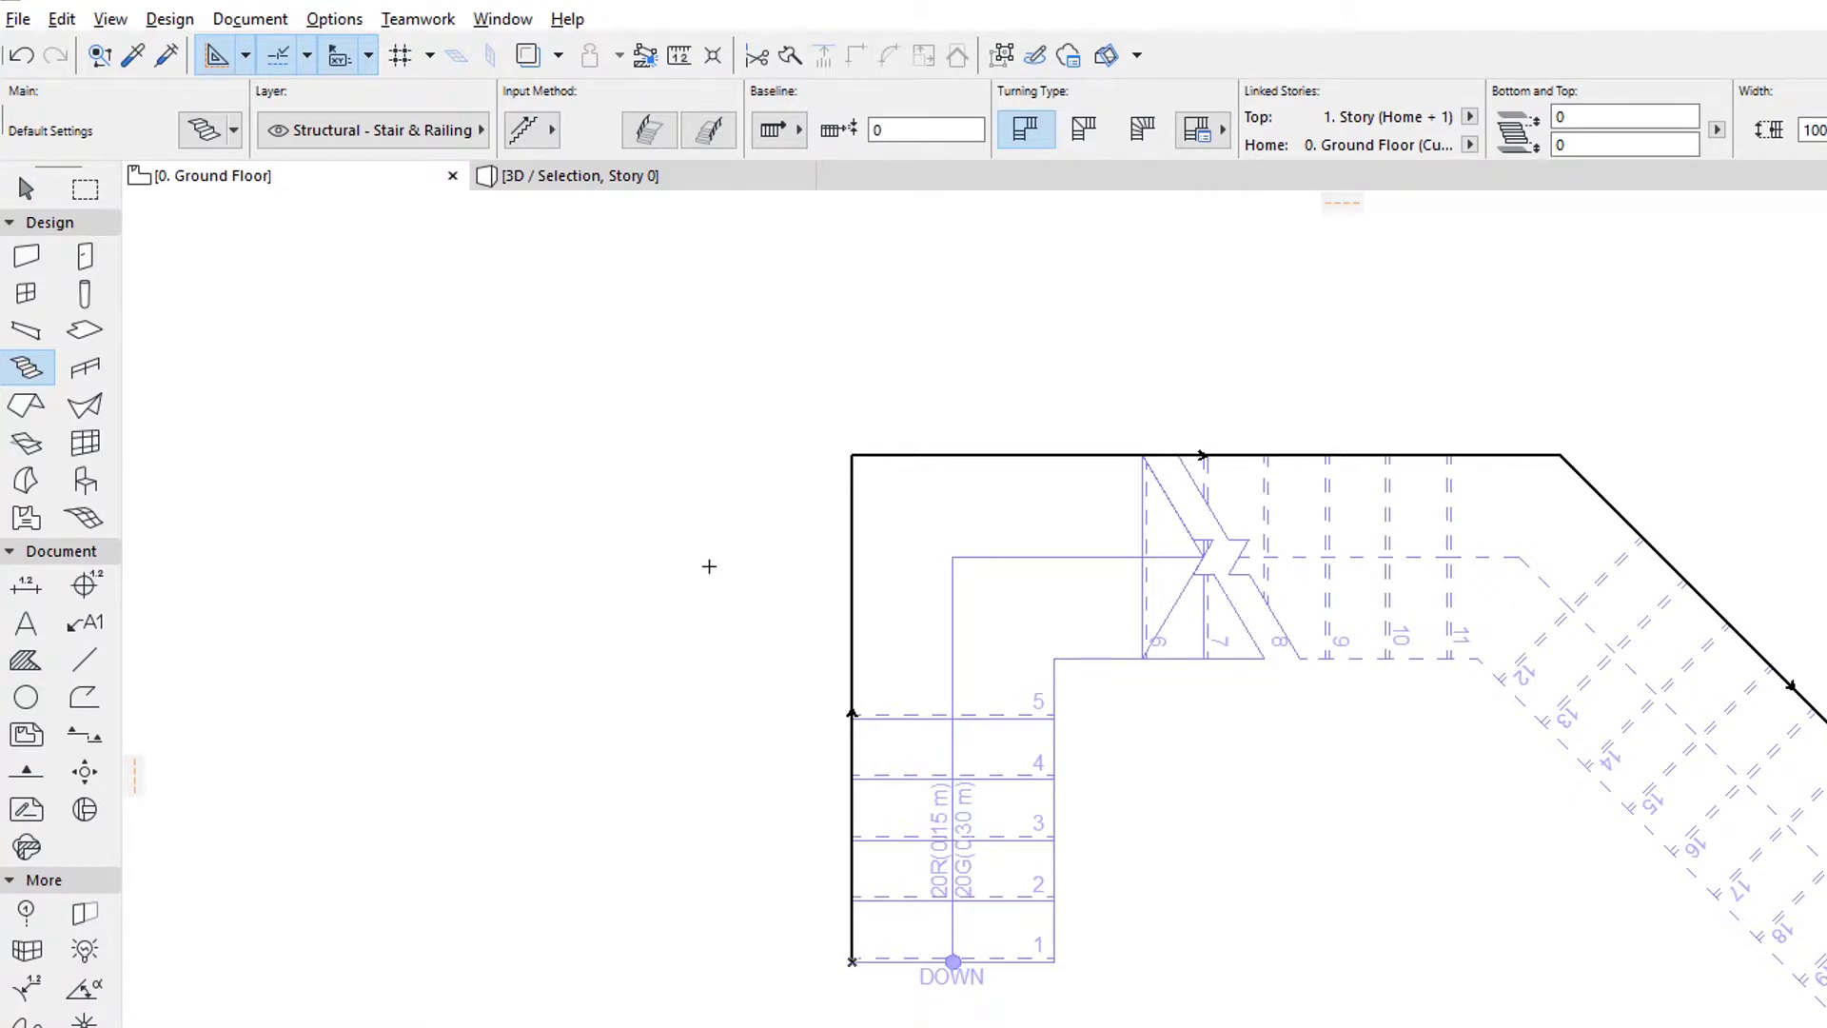
{"action": "left_click", "coordinate": [110, 21]}
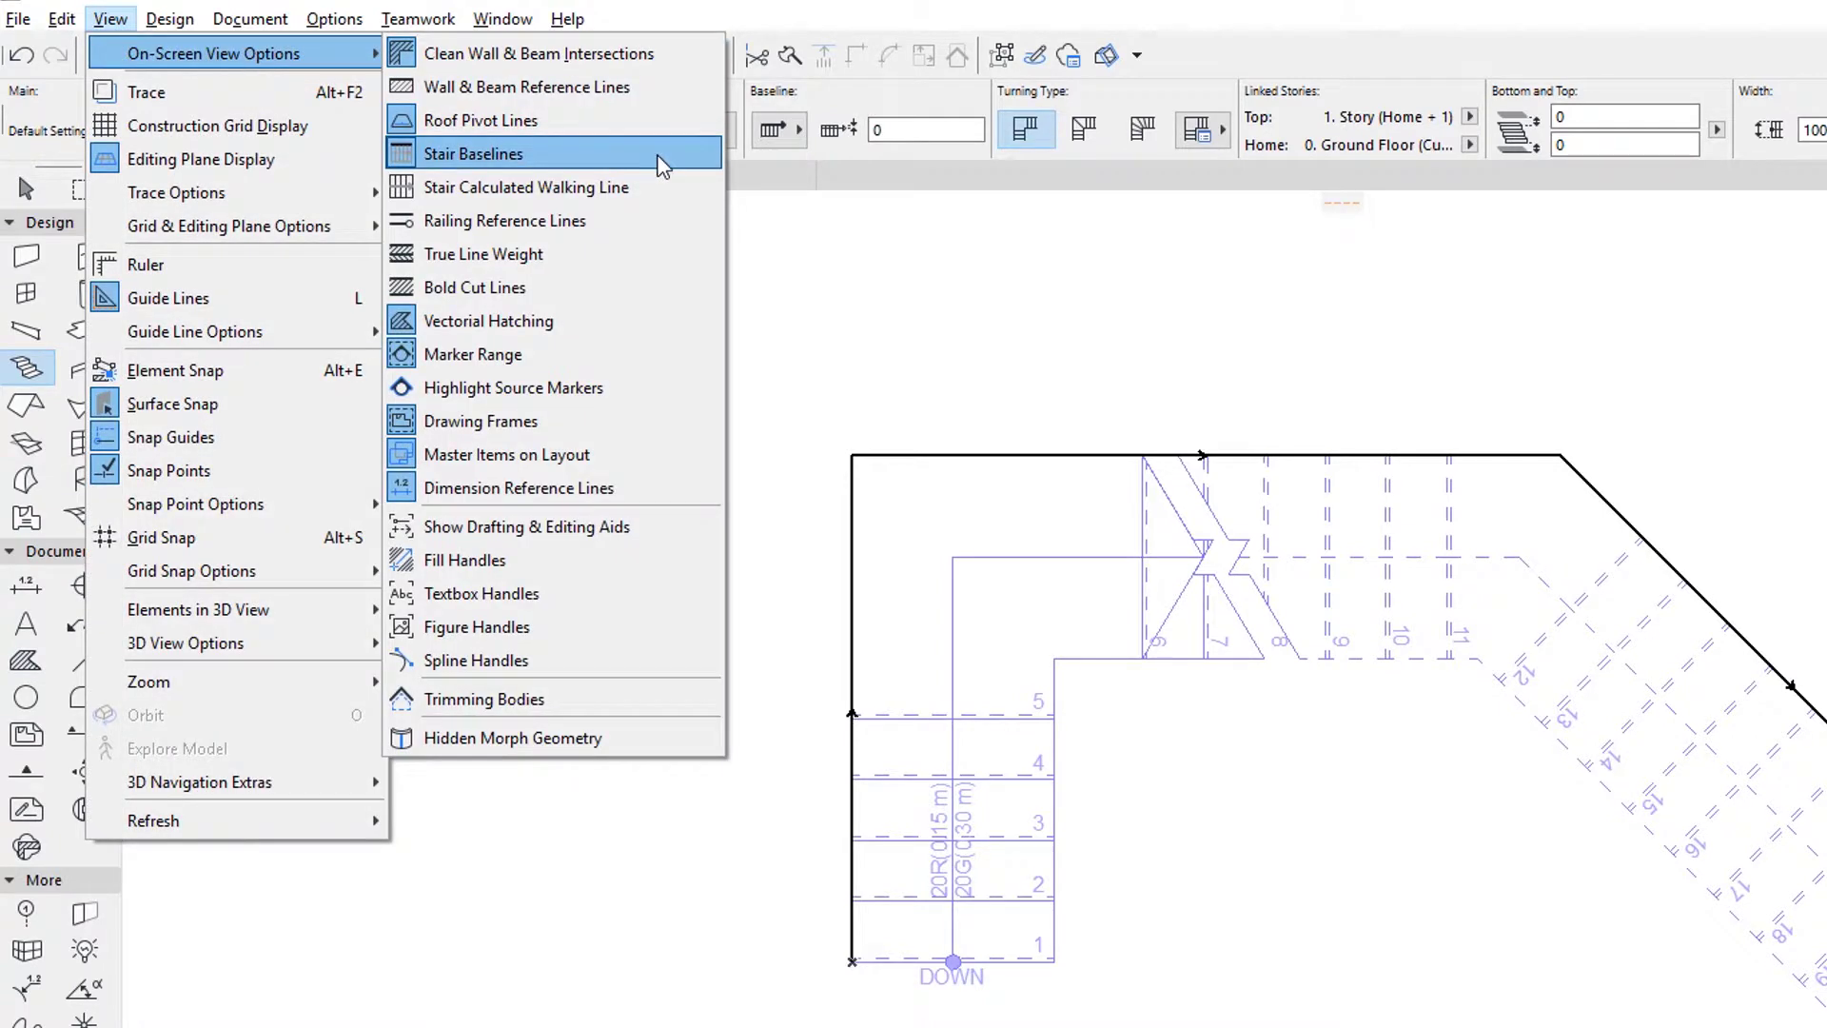
{"action": "left_click", "coordinate": [663, 163]}
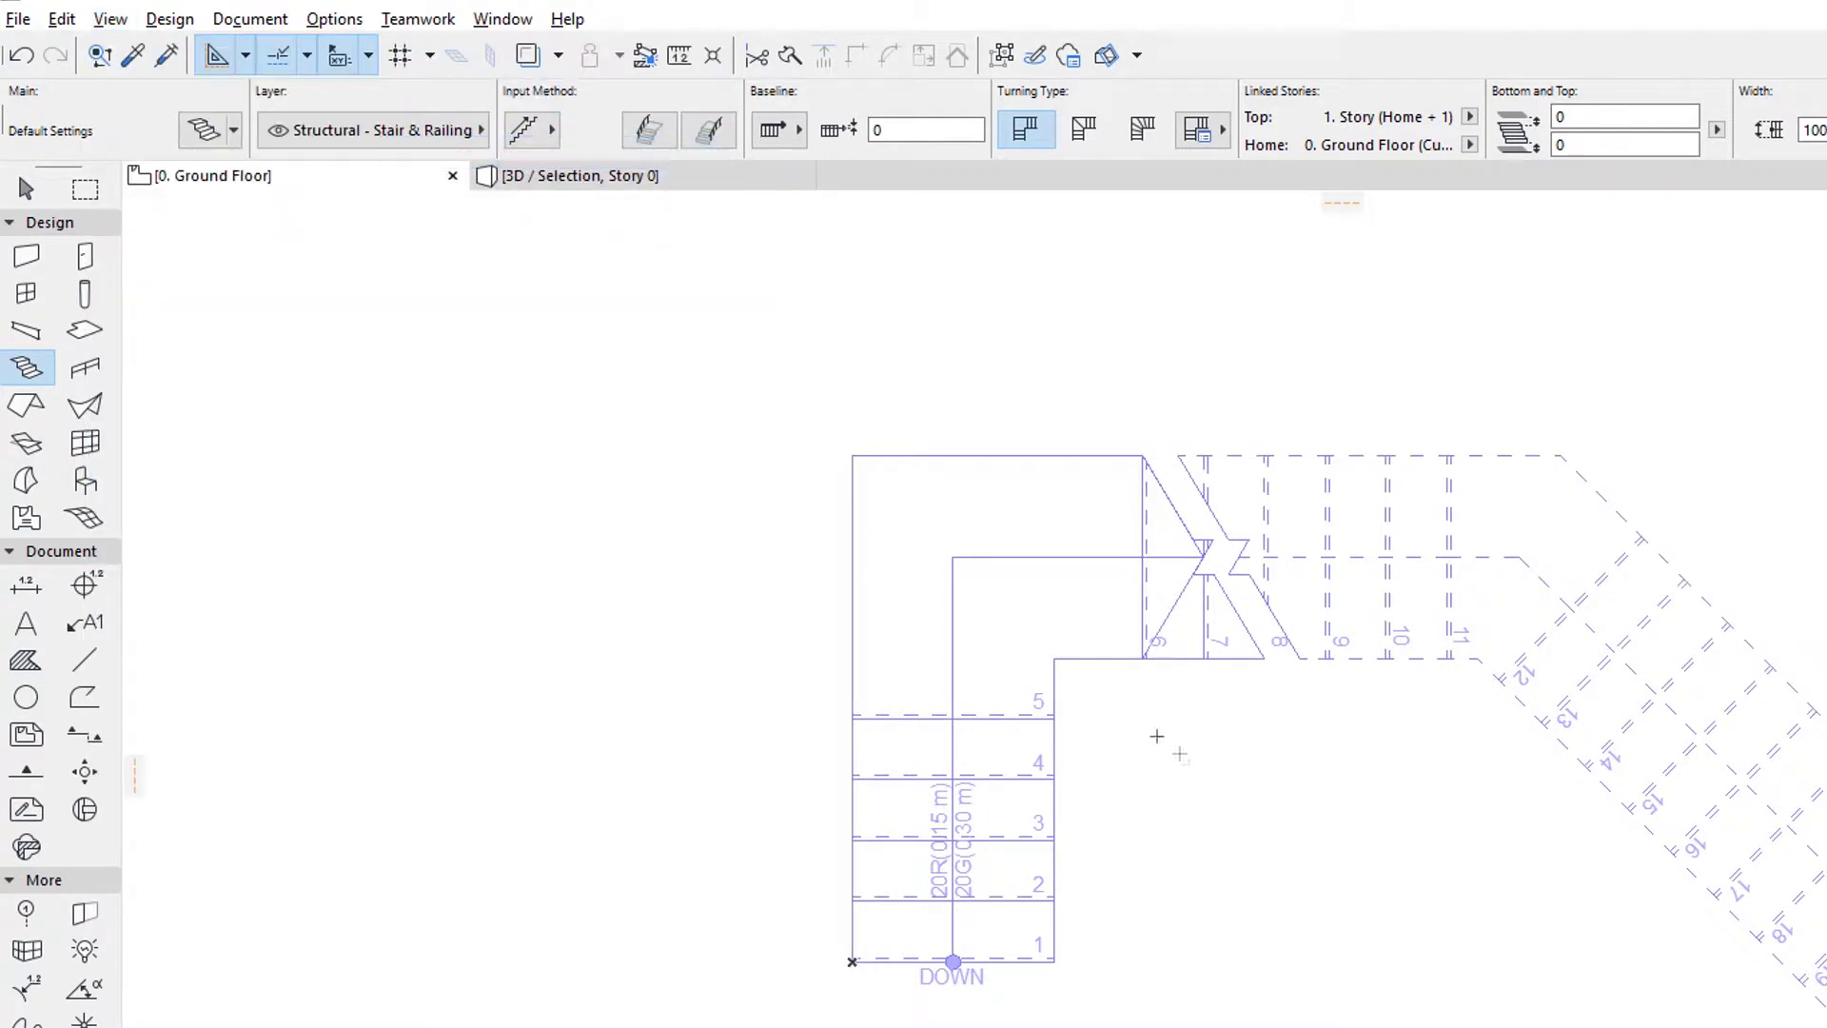
{"action": "left_click", "coordinate": [1111, 668], "text": "shift"}
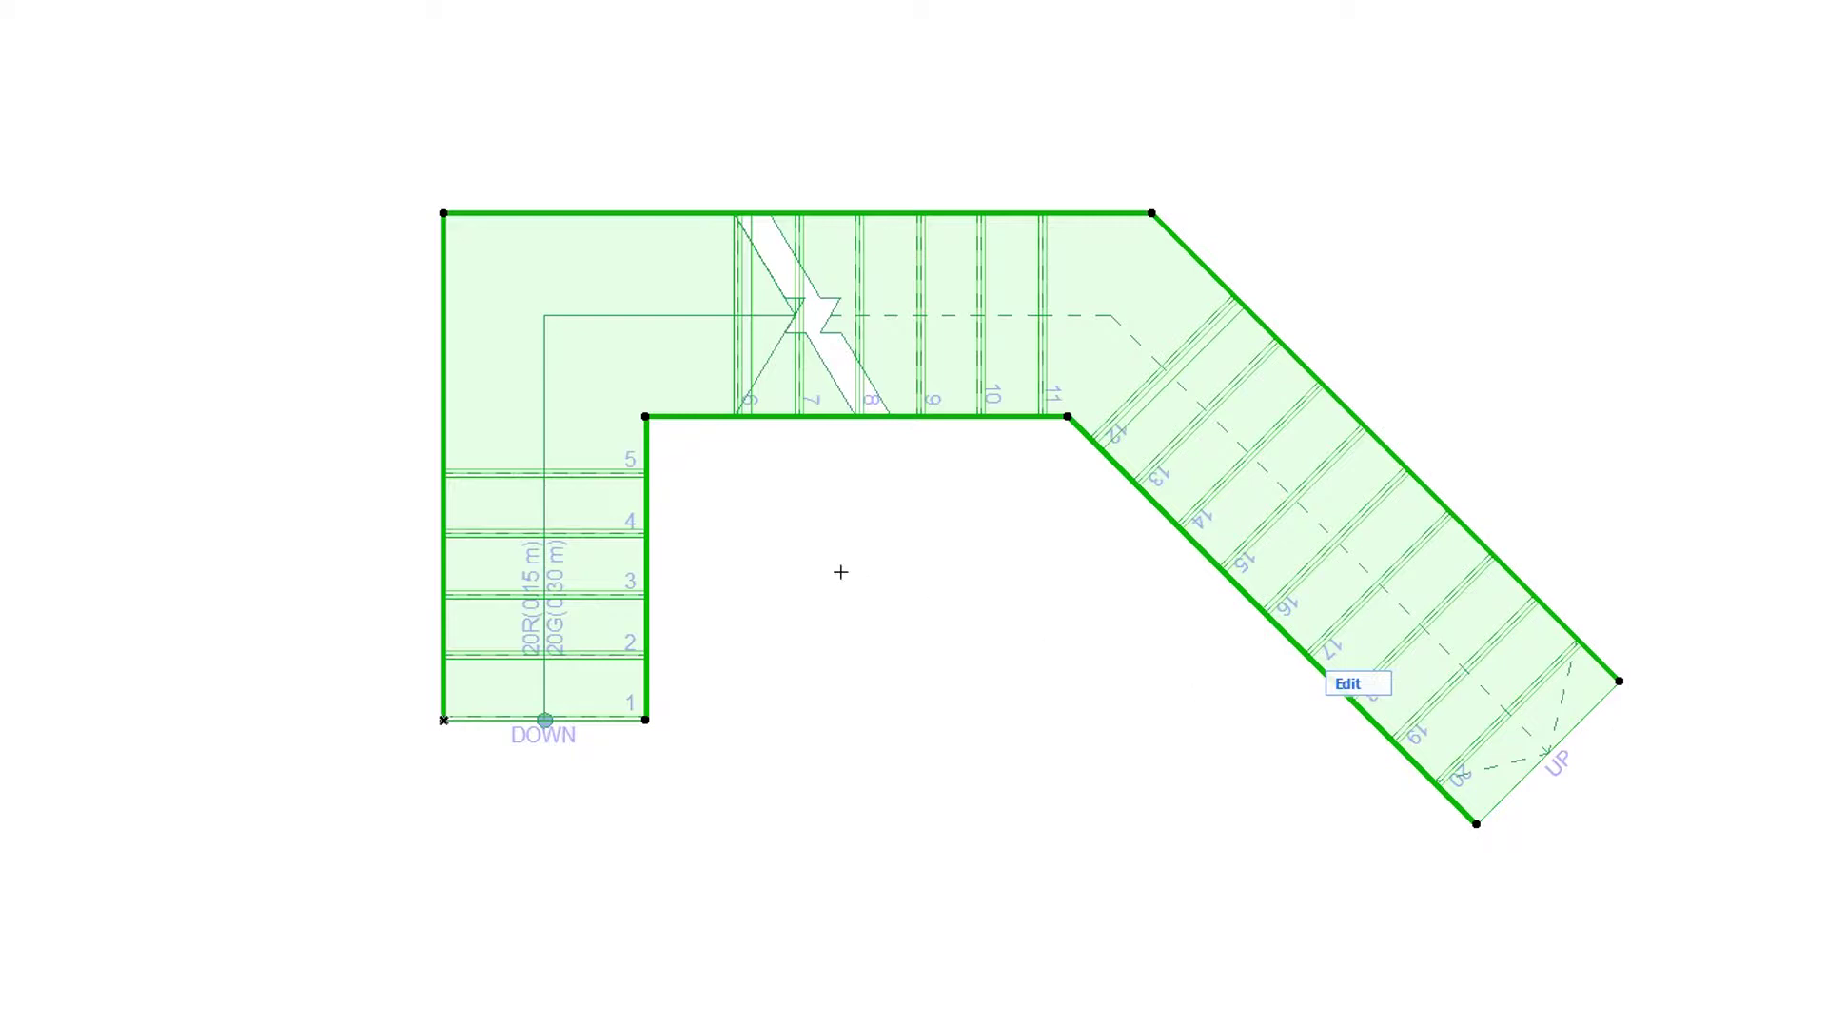
{"action": "key", "text": "Escape"}
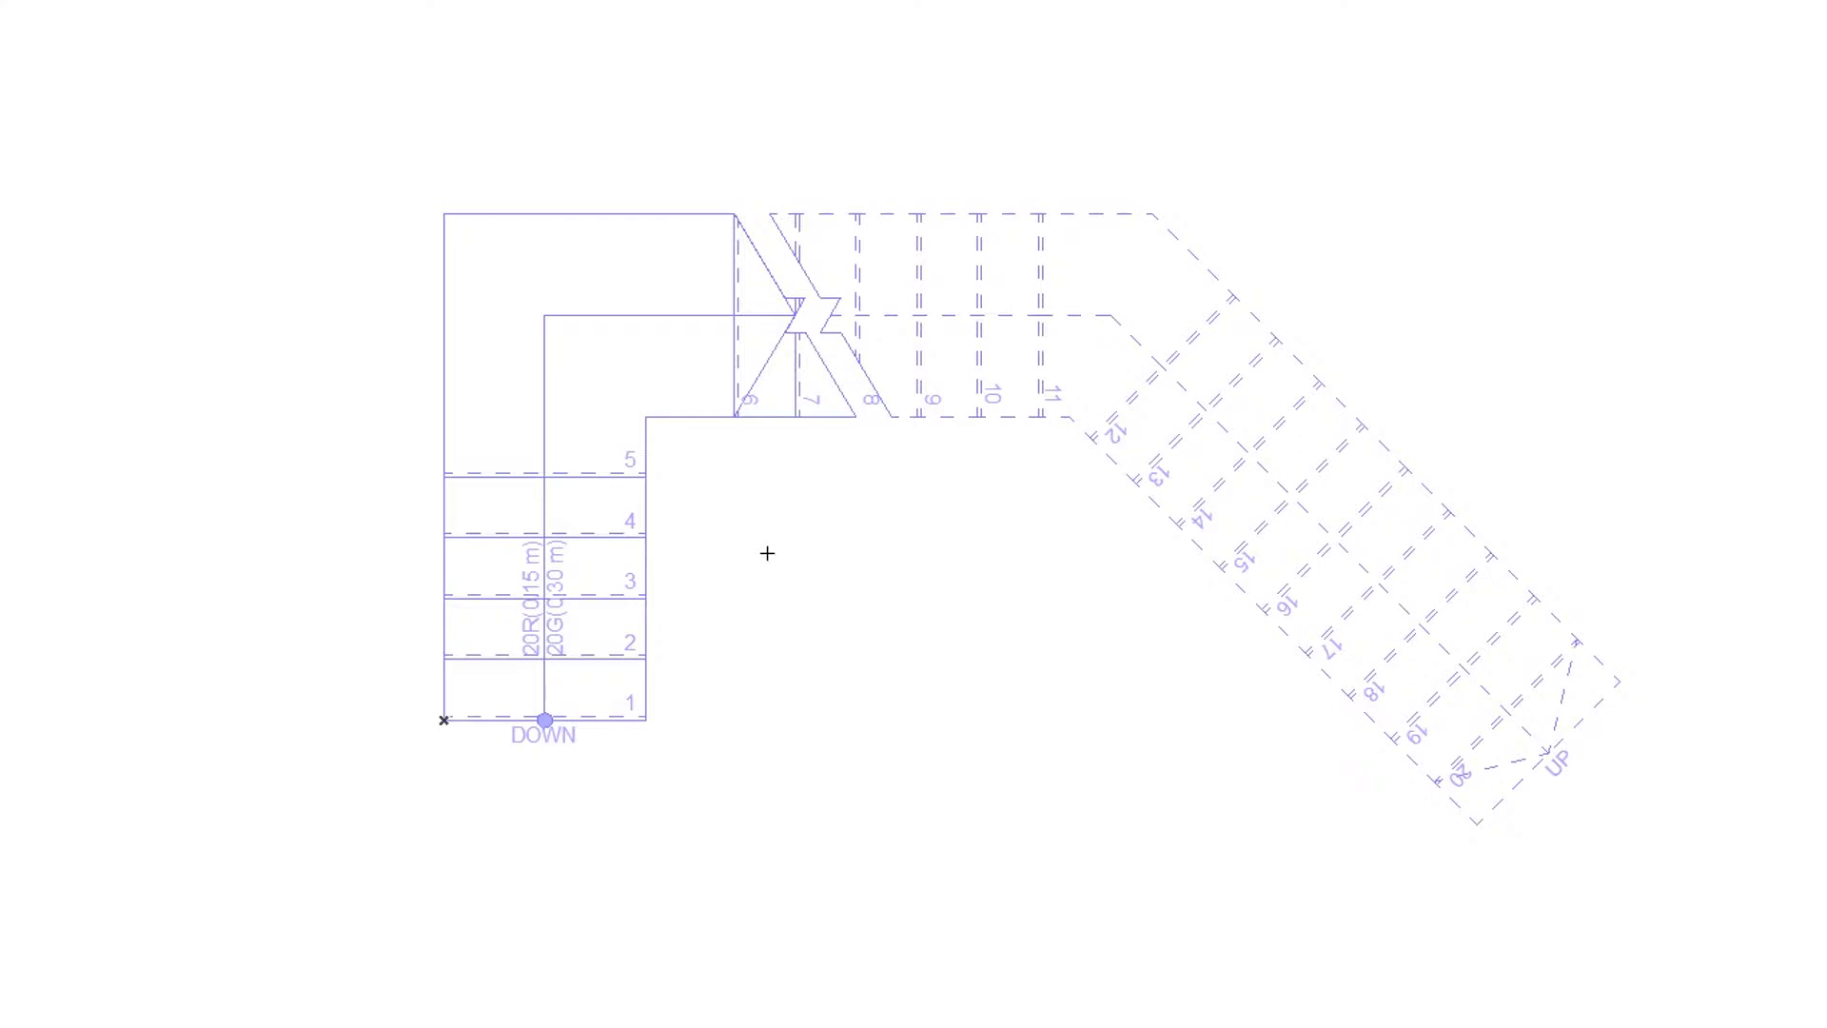
{"action": "left_click", "coordinate": [643, 315]}
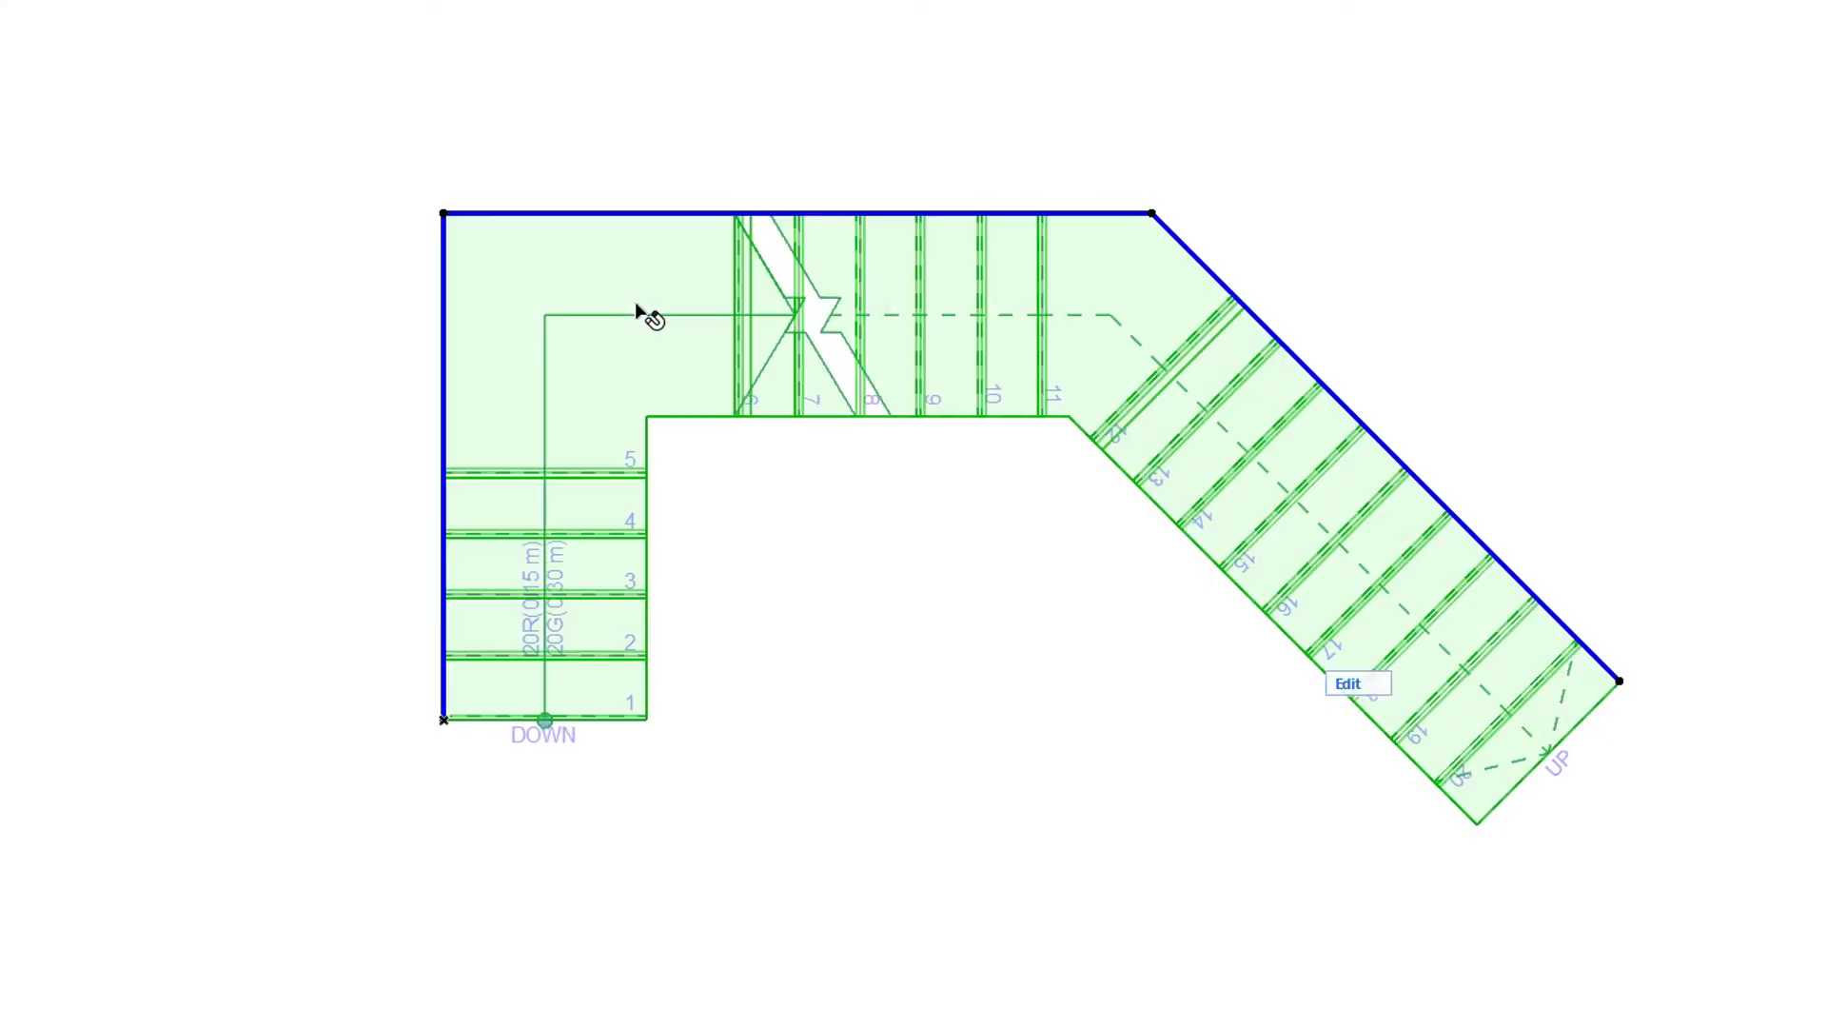
{"action": "left_click", "coordinate": [458, 213]}
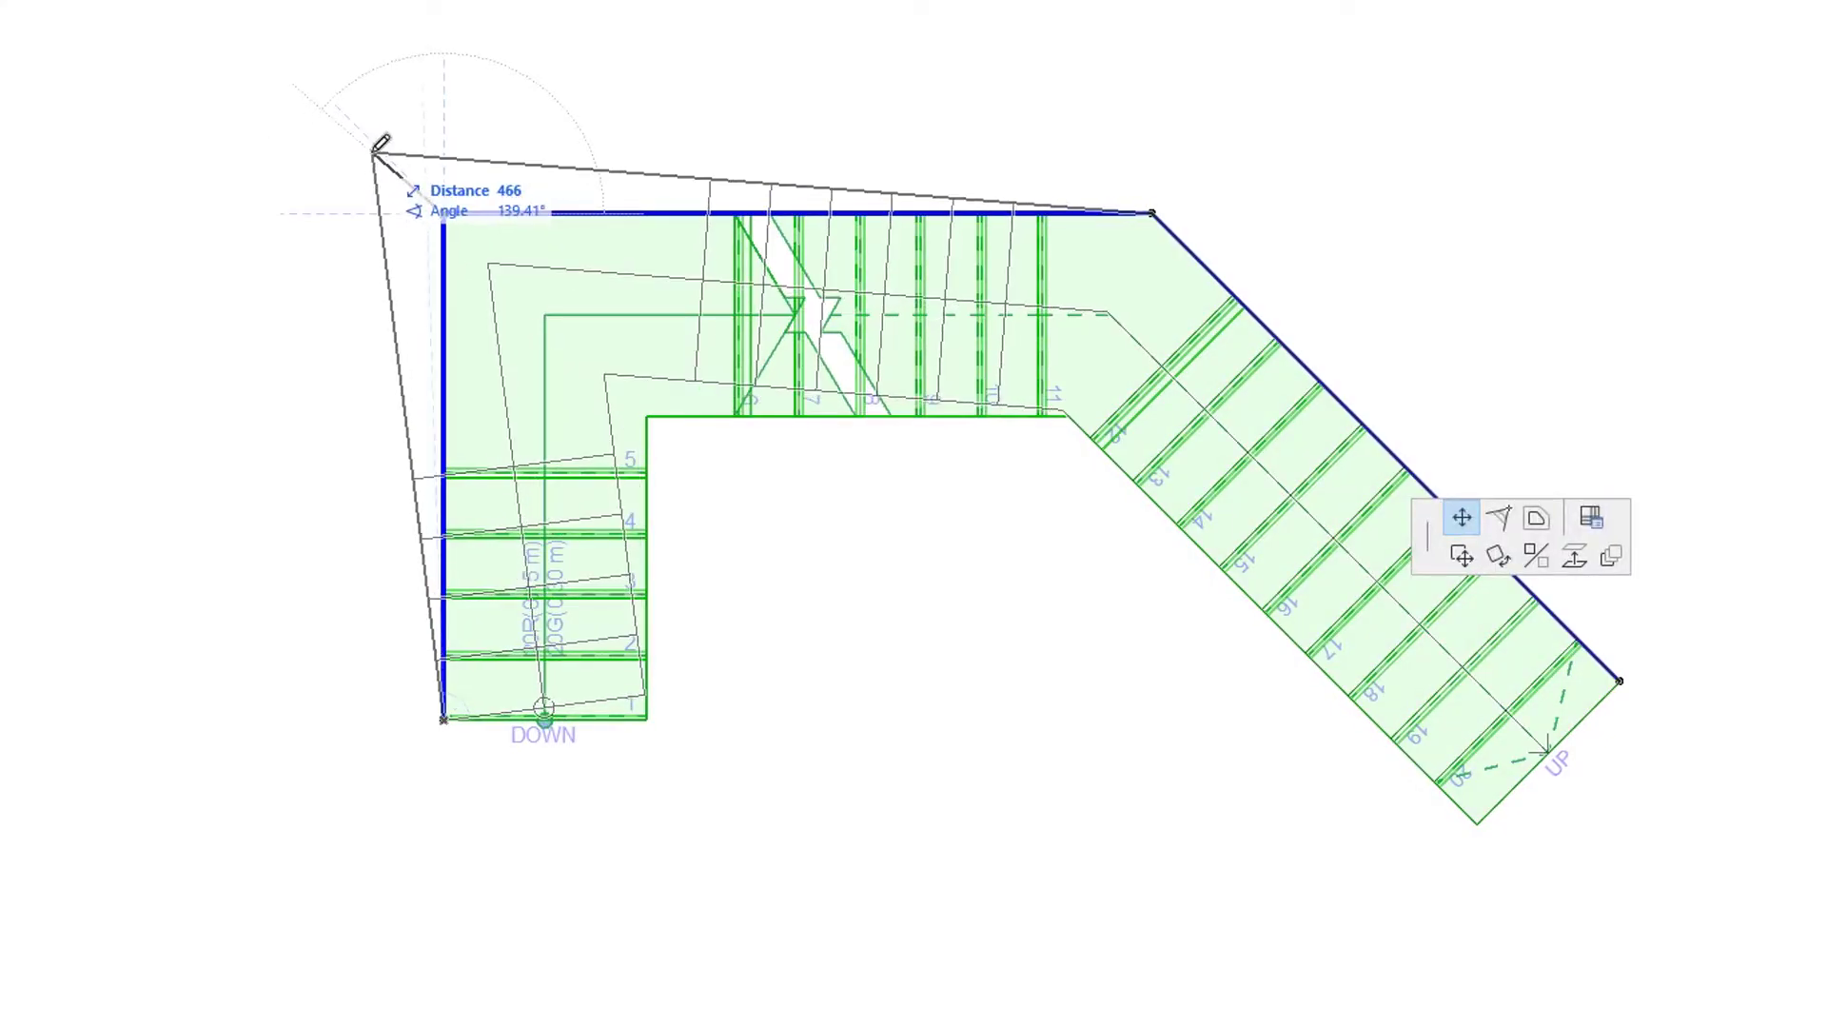
{"action": "left_click", "coordinate": [373, 151]}
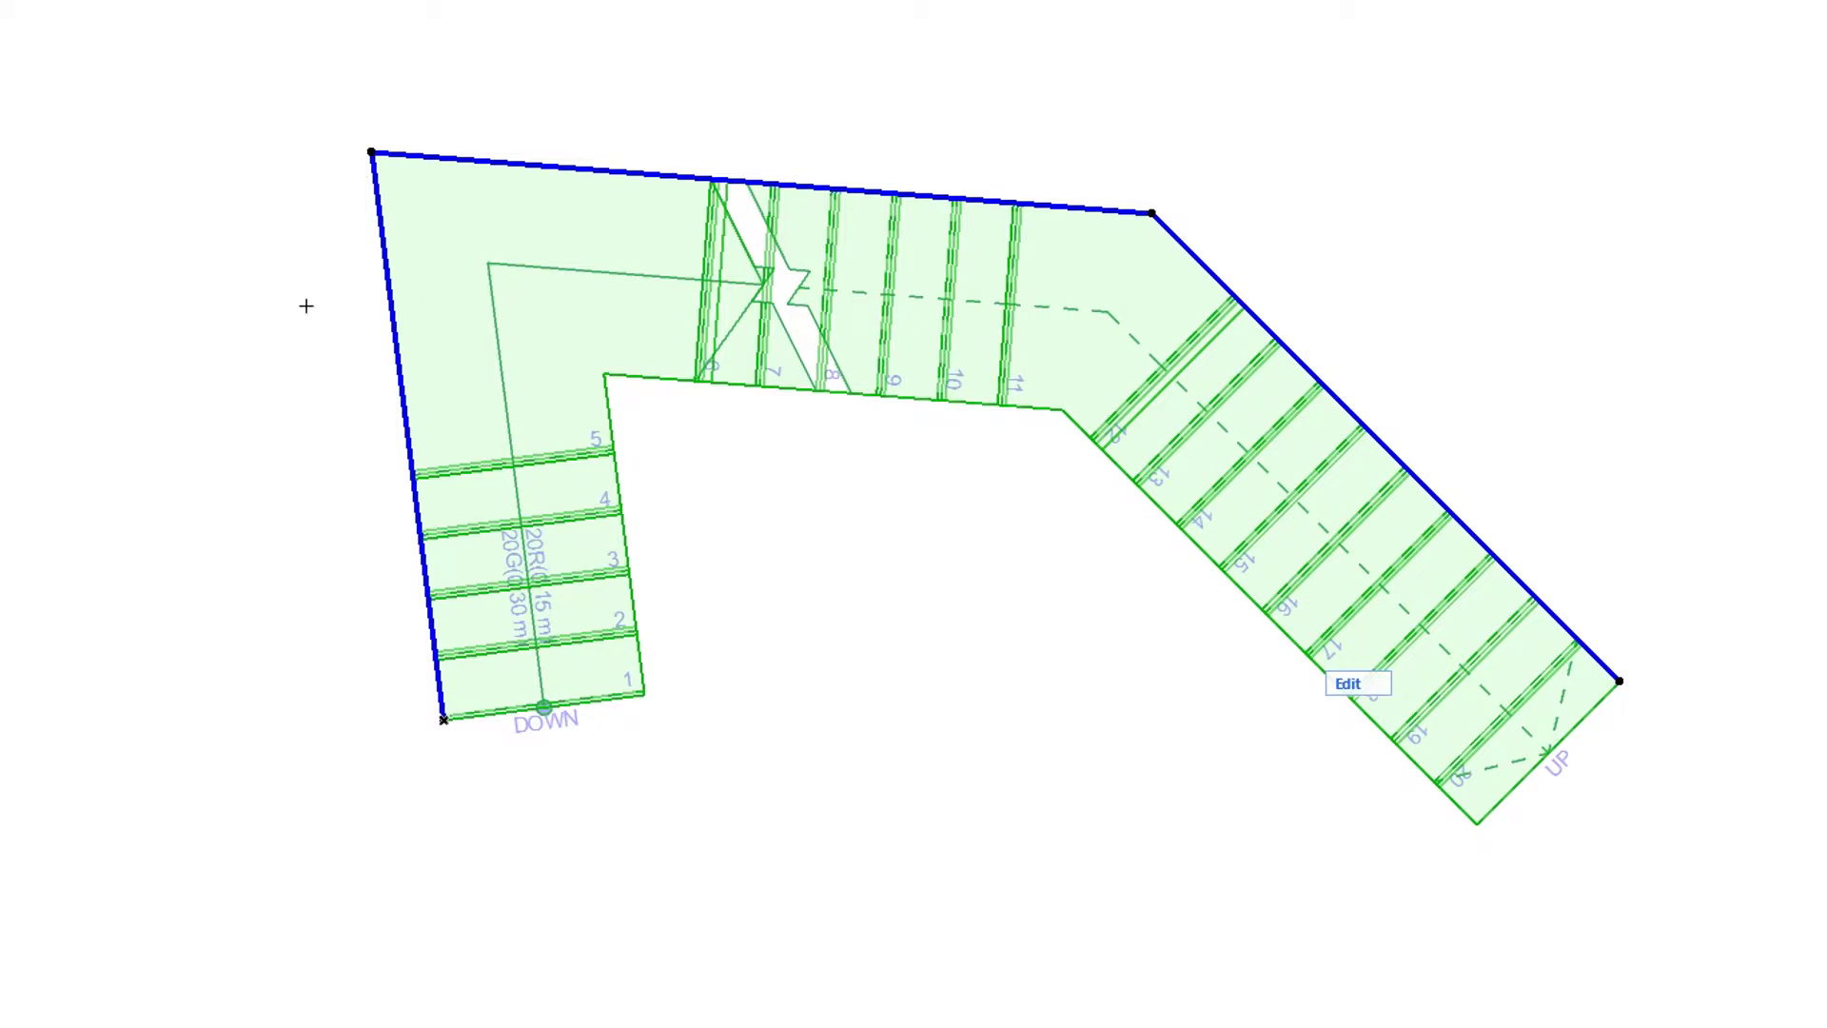
{"action": "key", "text": "ctrl+z"}
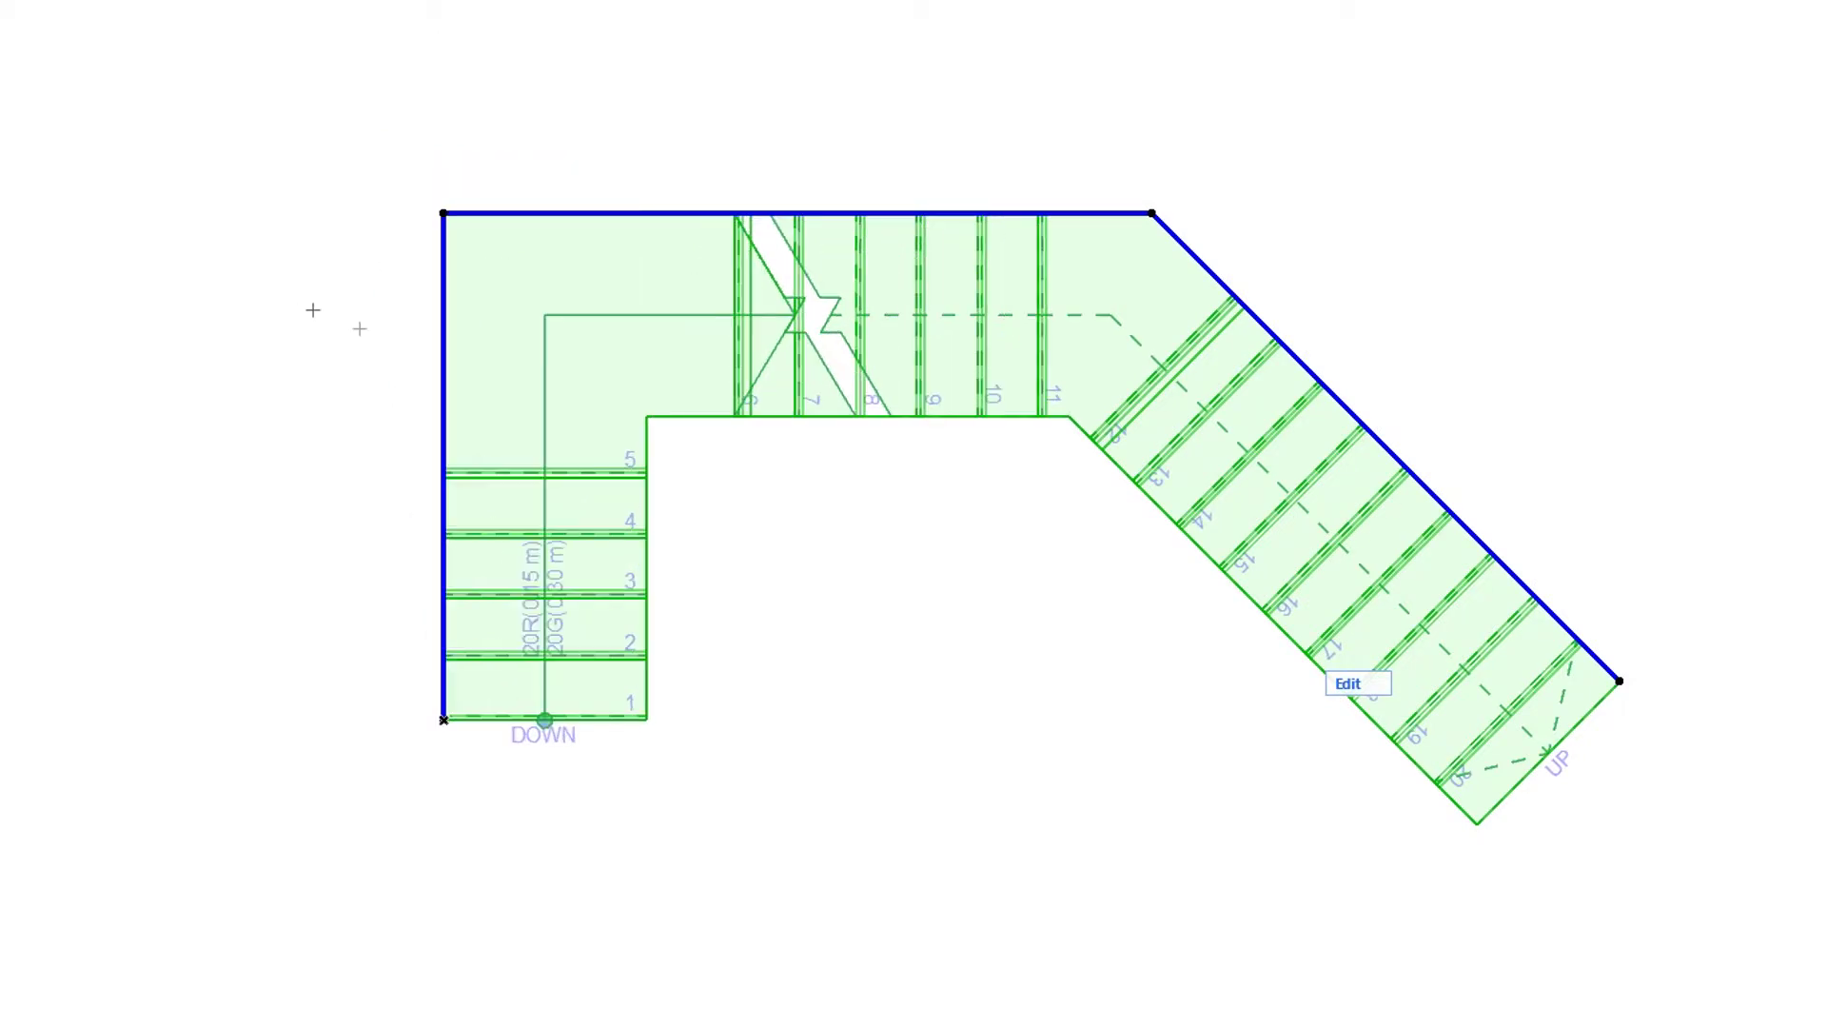
{"action": "left_click", "coordinate": [699, 449]}
{"action": "left_click", "coordinate": [687, 421]}
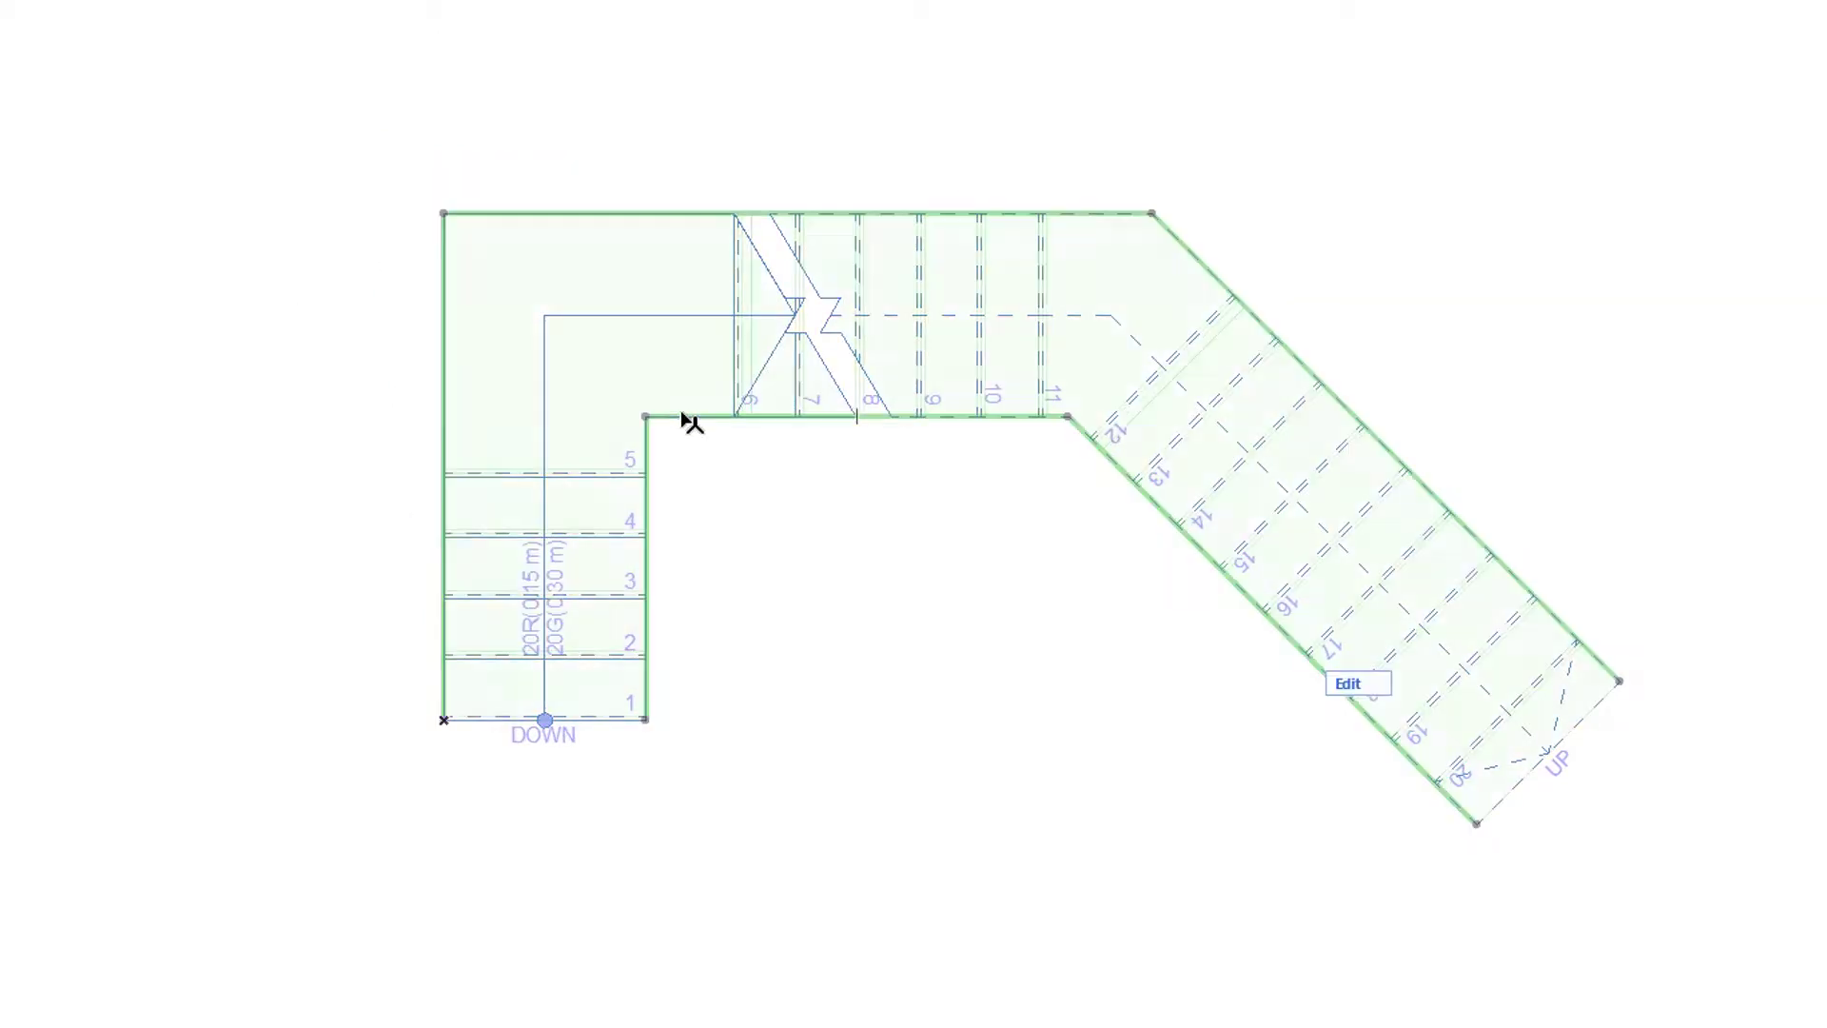
{"action": "left_click", "coordinate": [444, 213]}
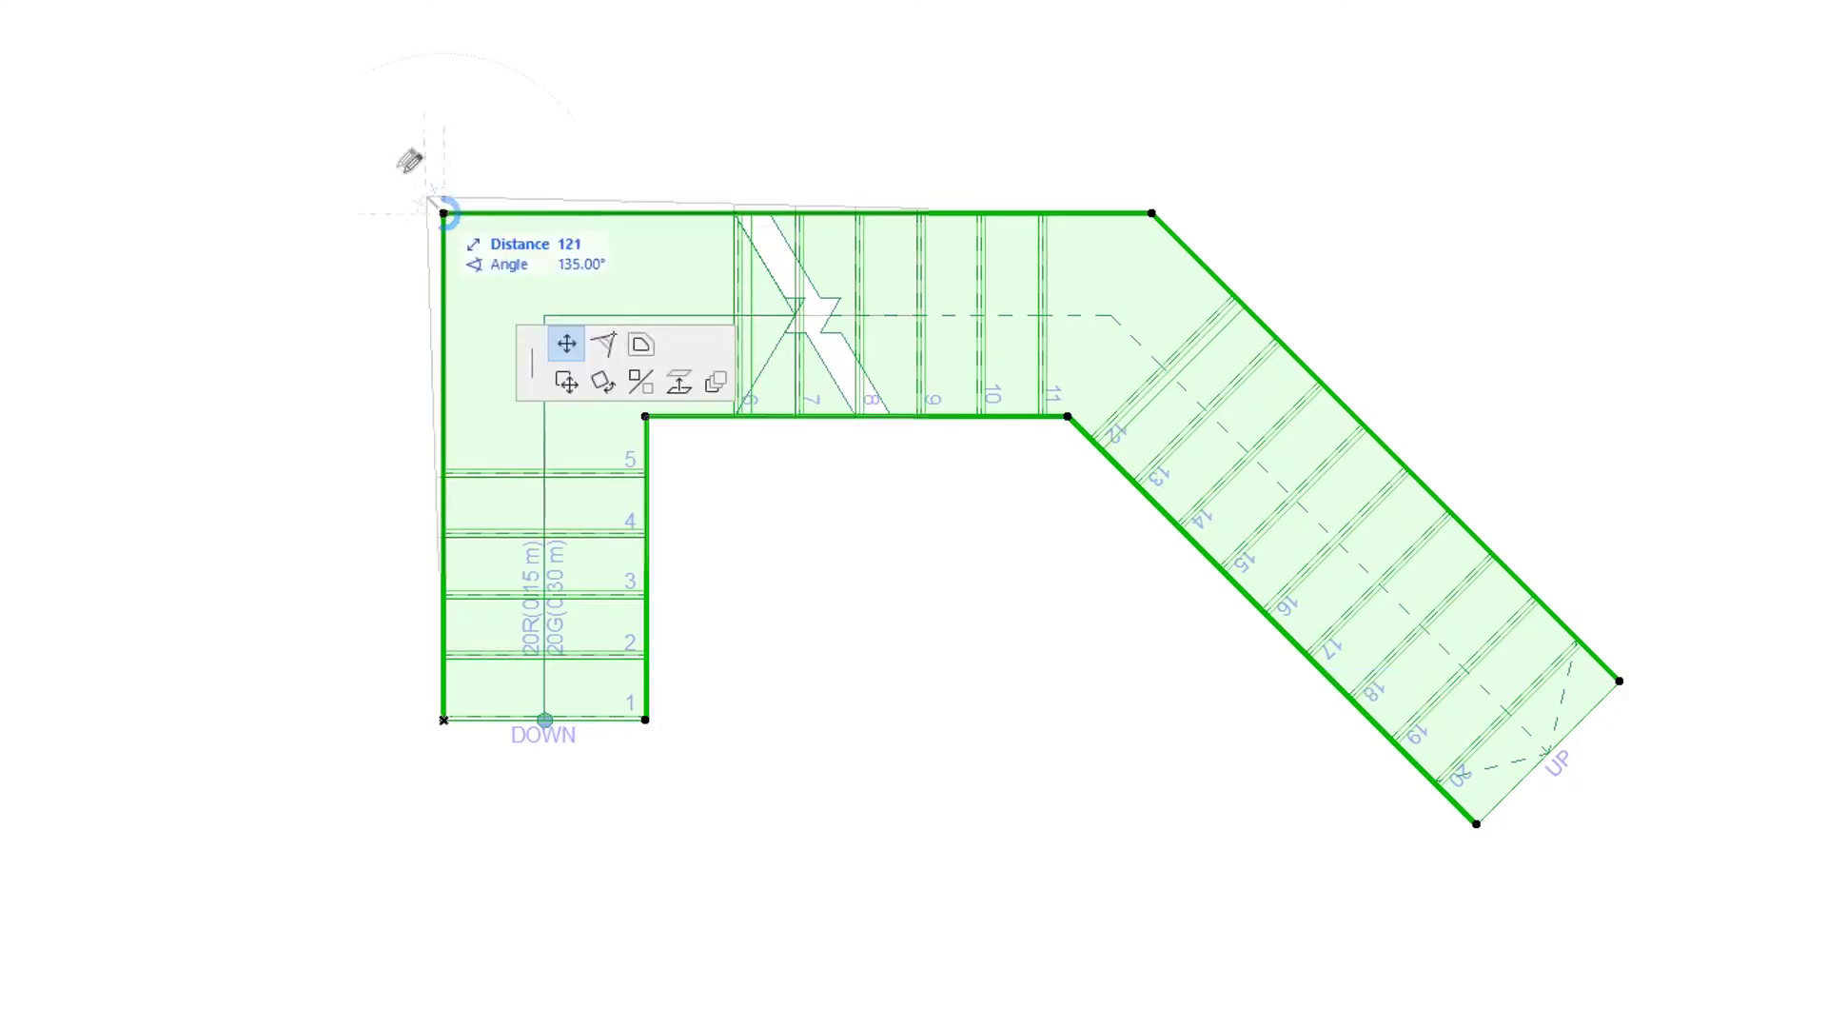
{"action": "left_click", "coordinate": [365, 121]}
{"action": "left_click", "coordinate": [718, 520]}
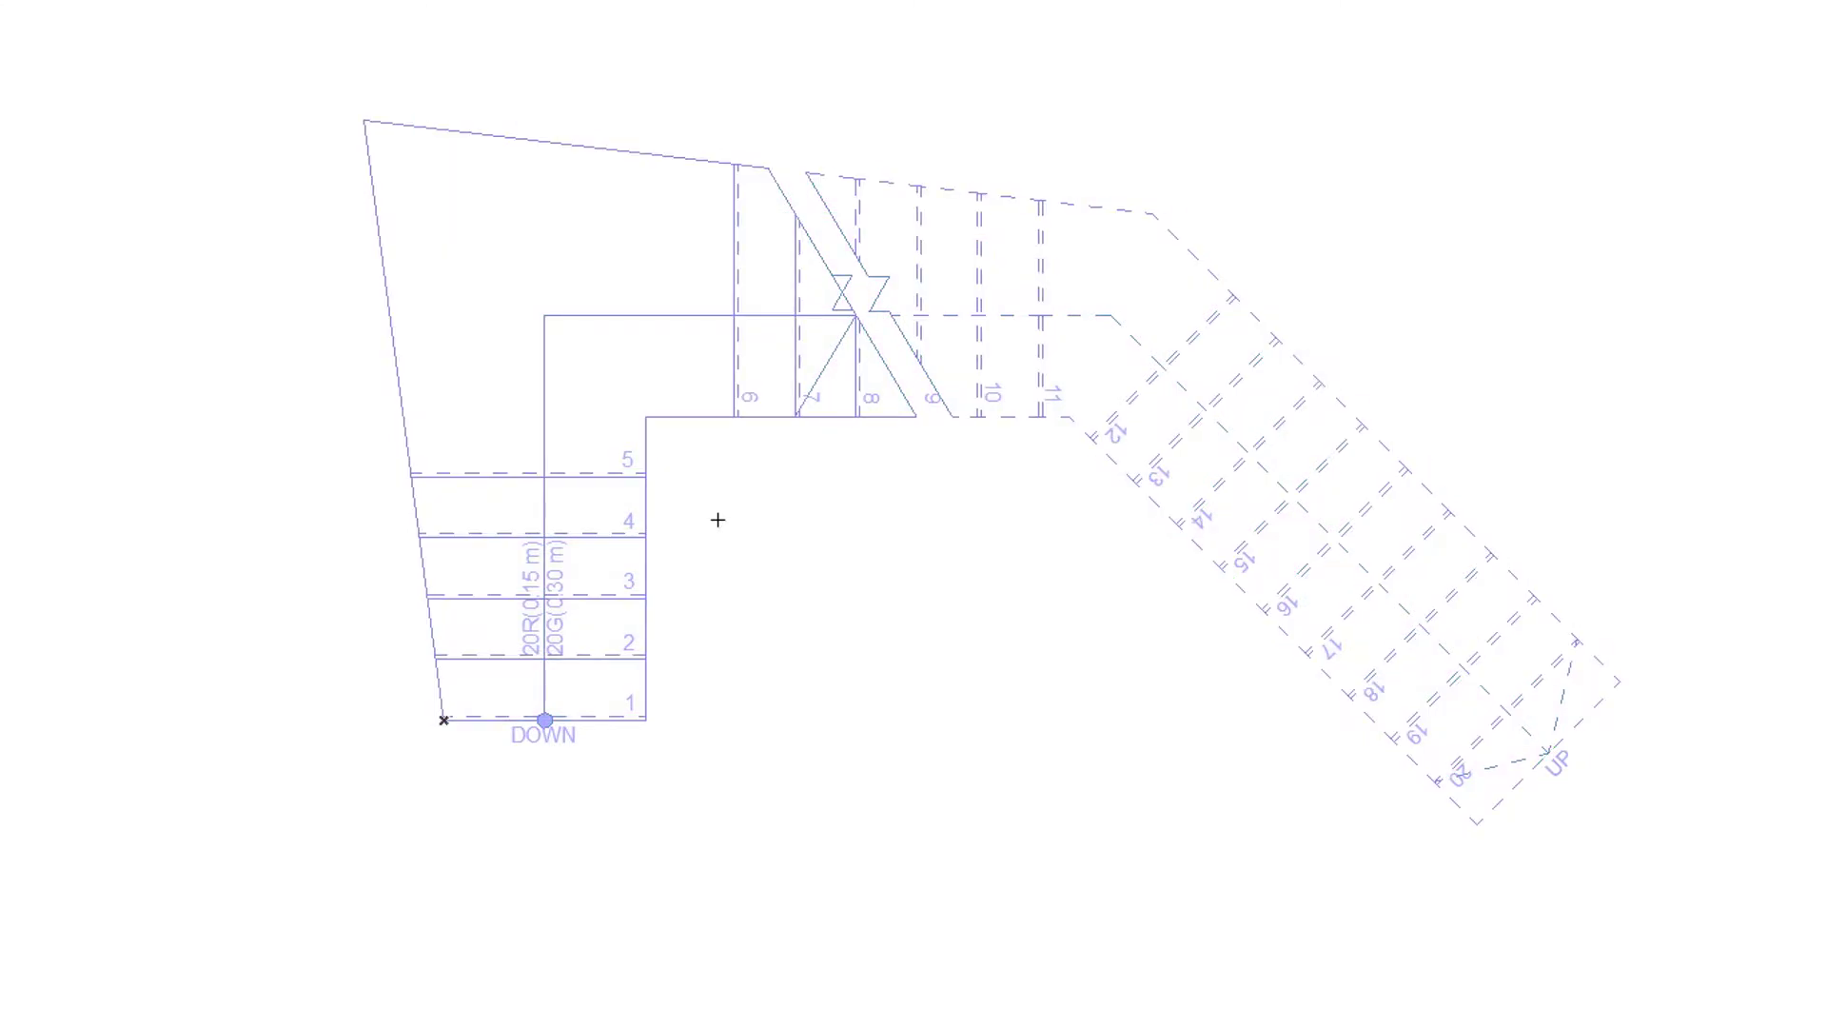
{"action": "key", "text": "ctrl+z"}
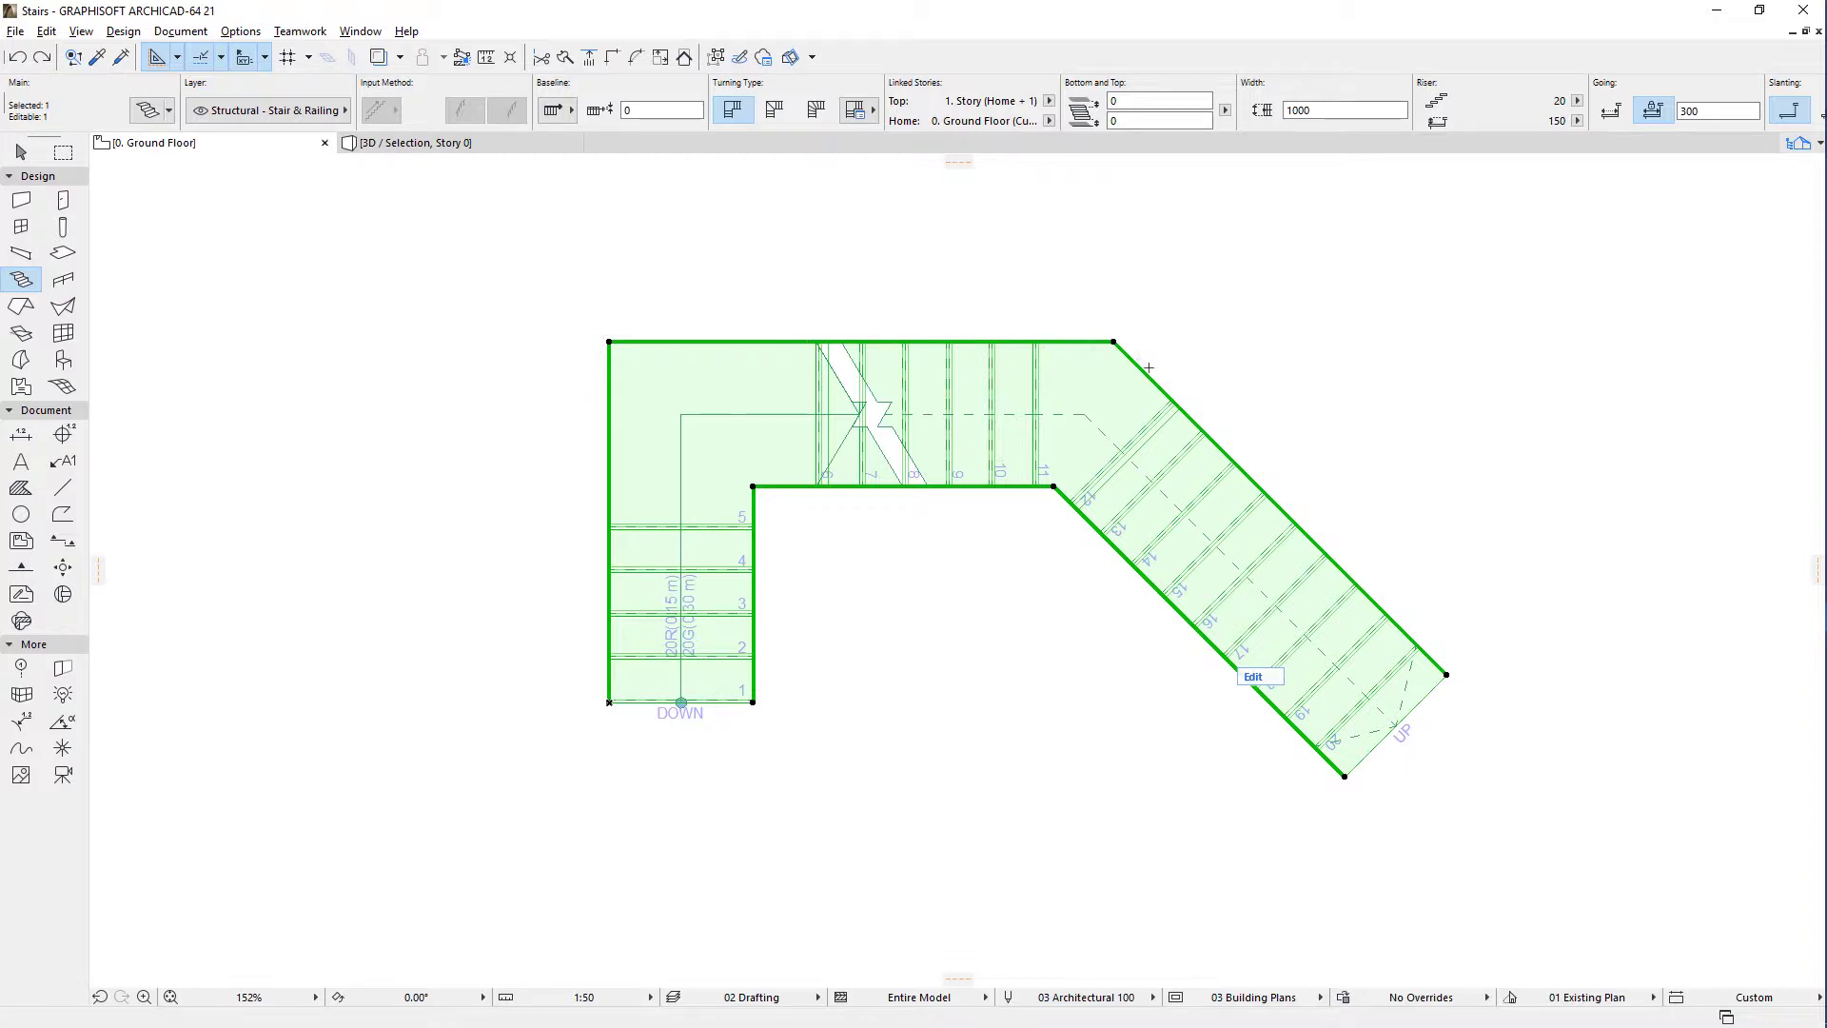
- Deselect, then Tab-cycle the pick target to select the whole stair
{"action": "key", "text": "Escape"}
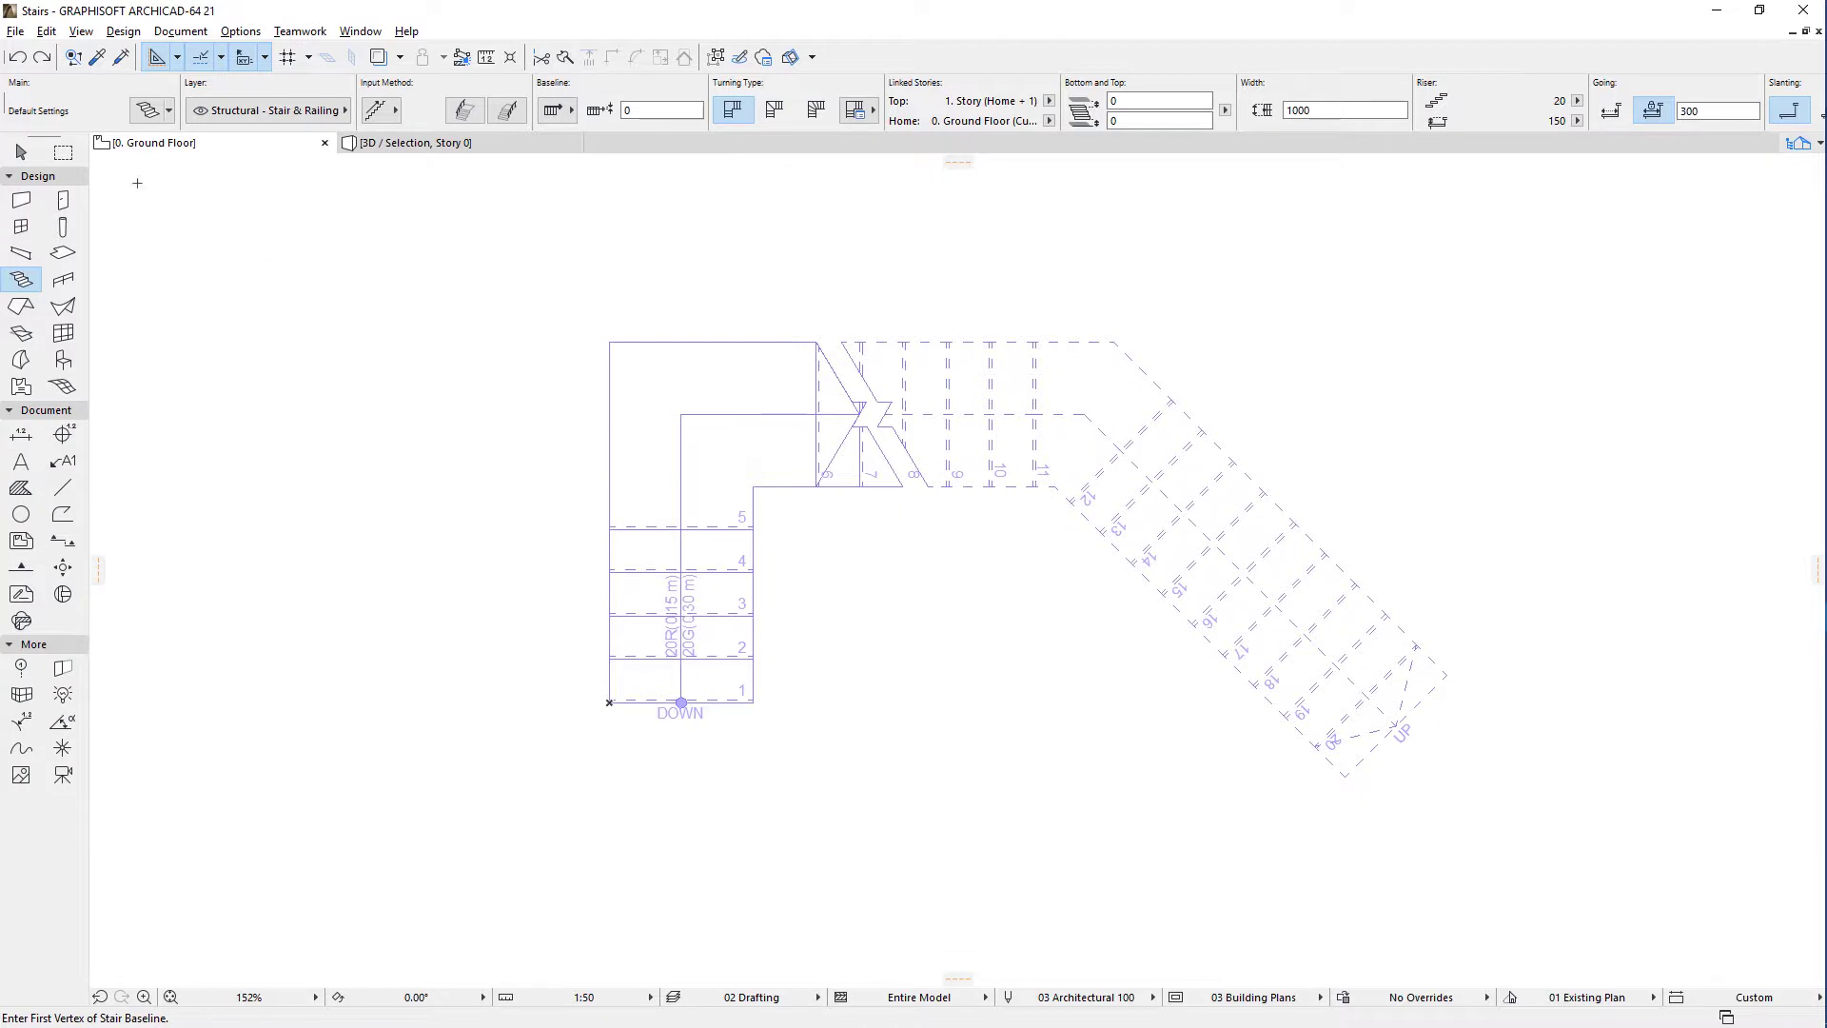
{"action": "left_click", "coordinate": [21, 152]}
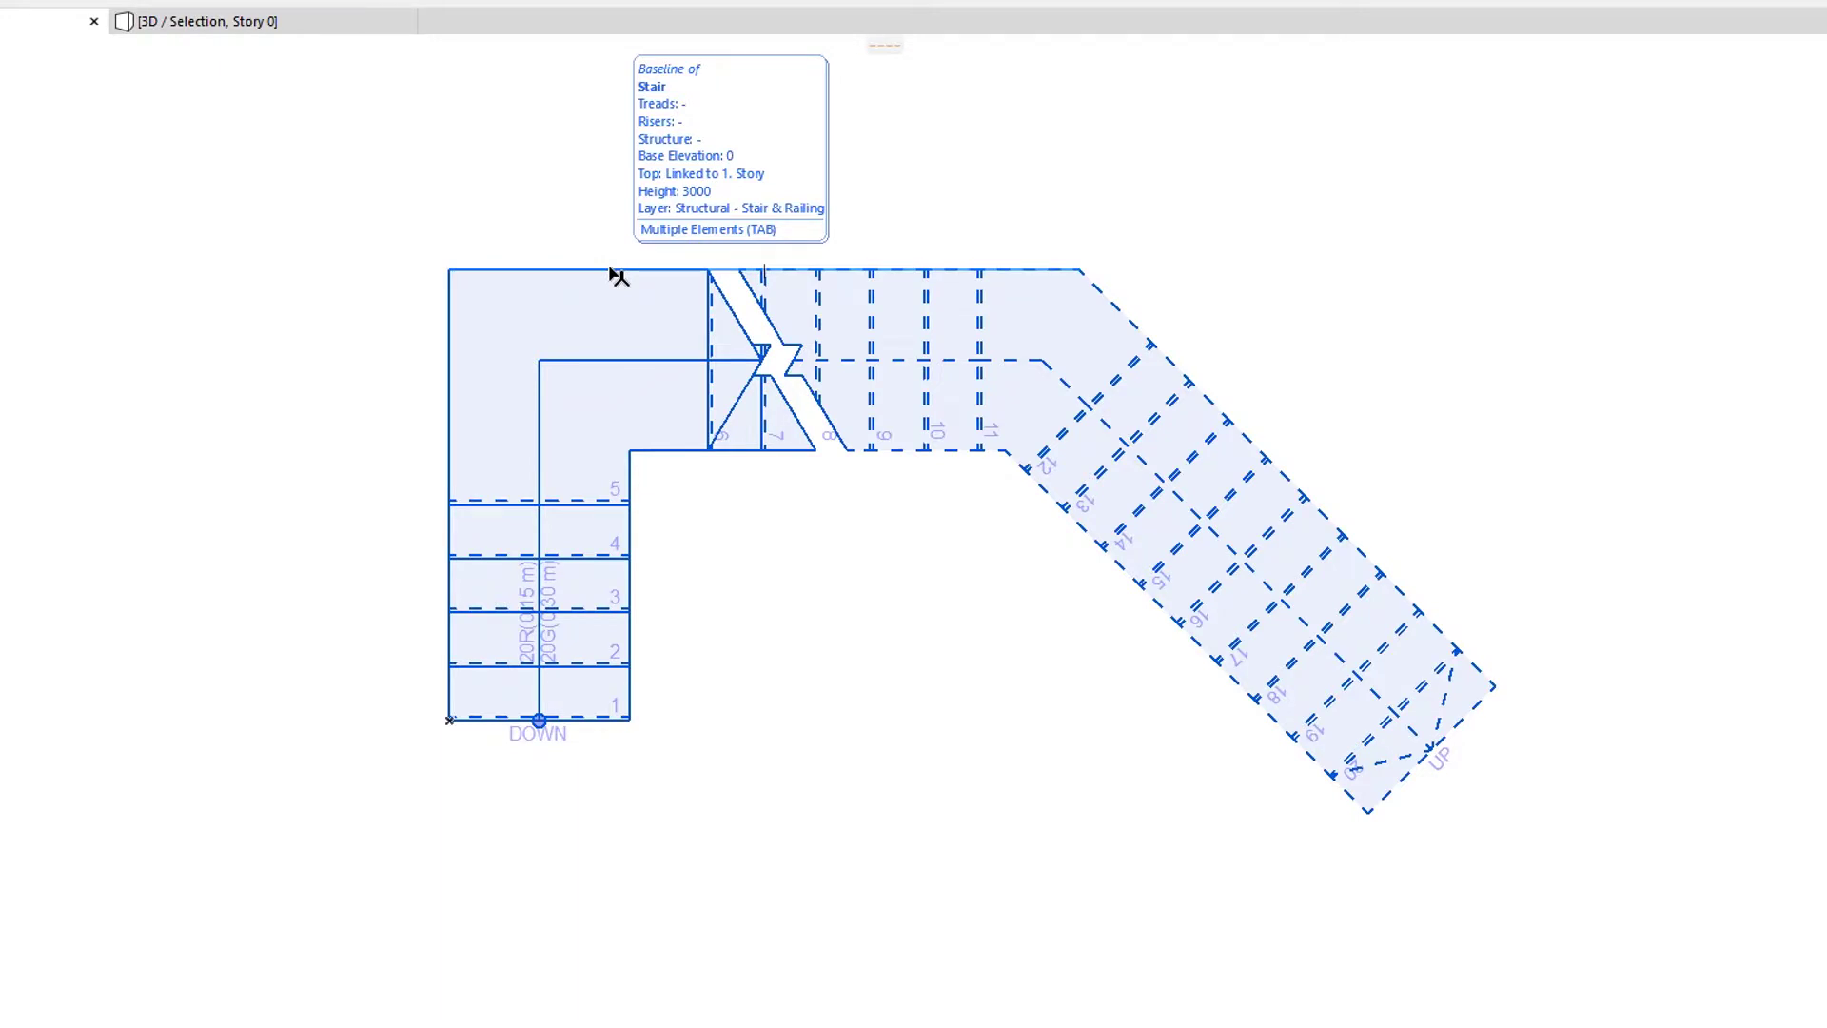
{"action": "key", "text": "Tab"}
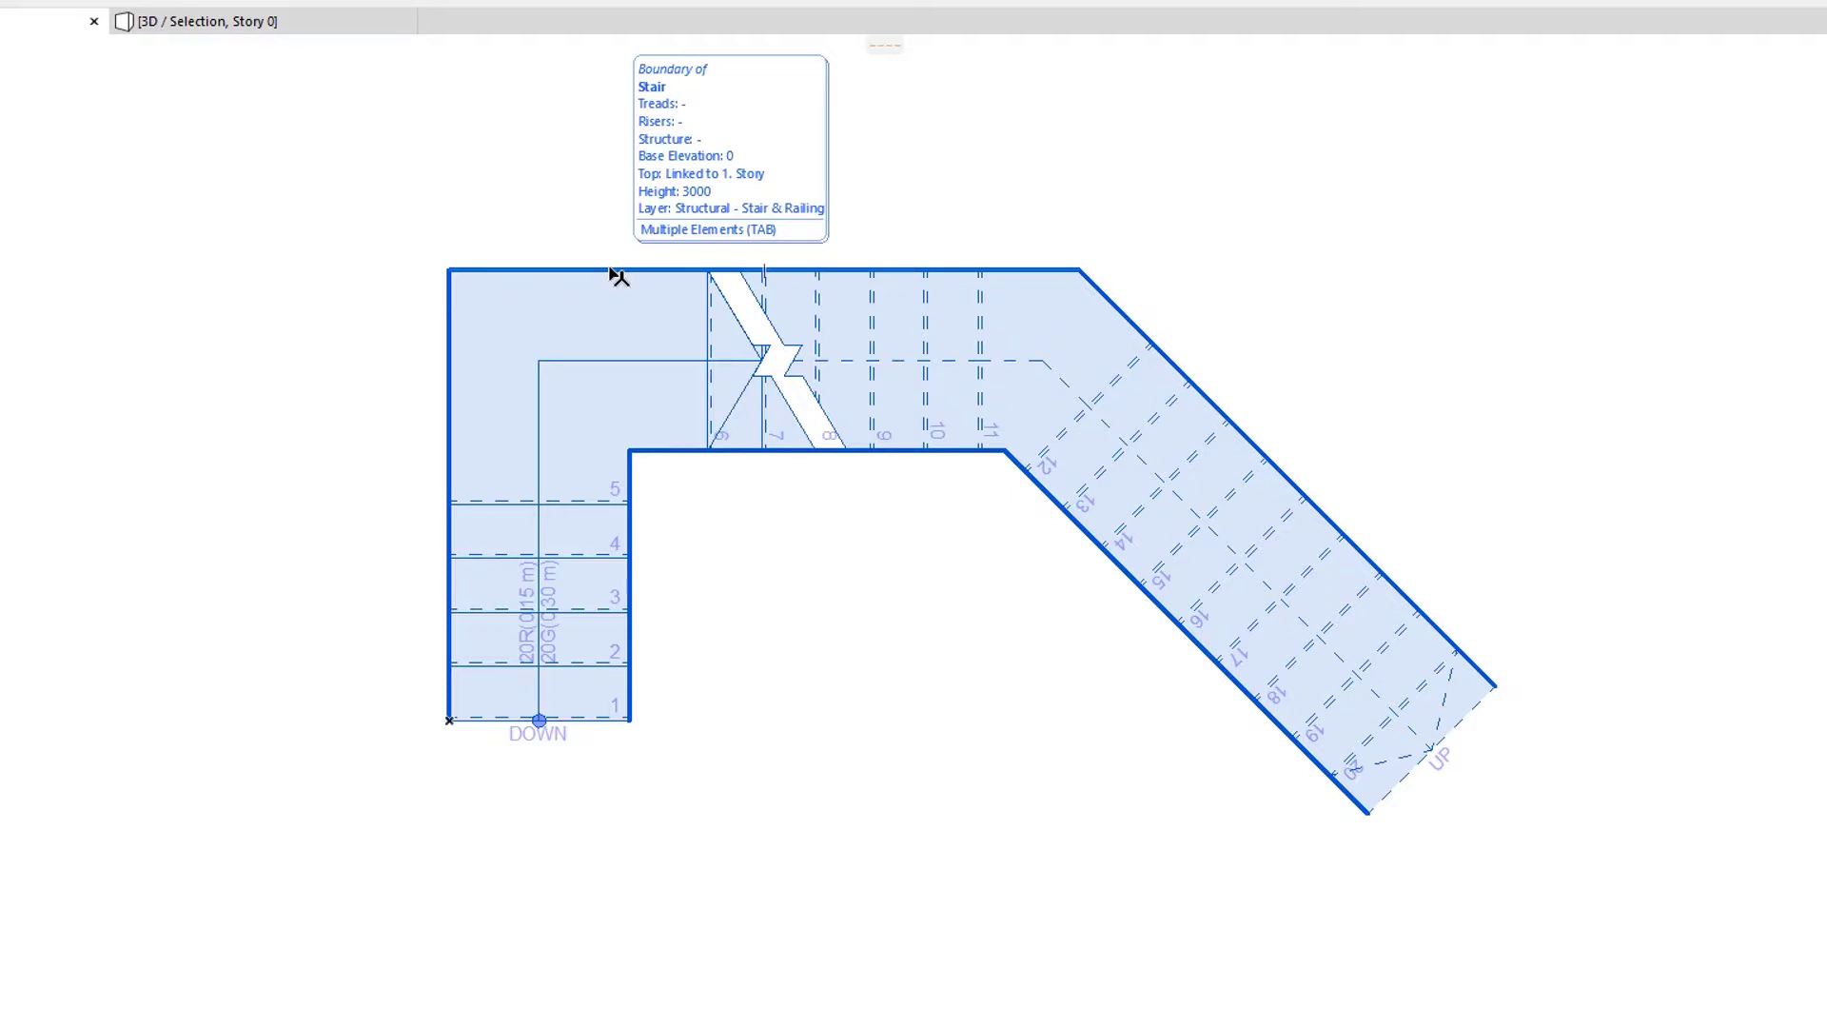
{"action": "key", "text": "Tab"}
{"action": "key", "text": "Tab"}
{"action": "key", "text": "Tab"}
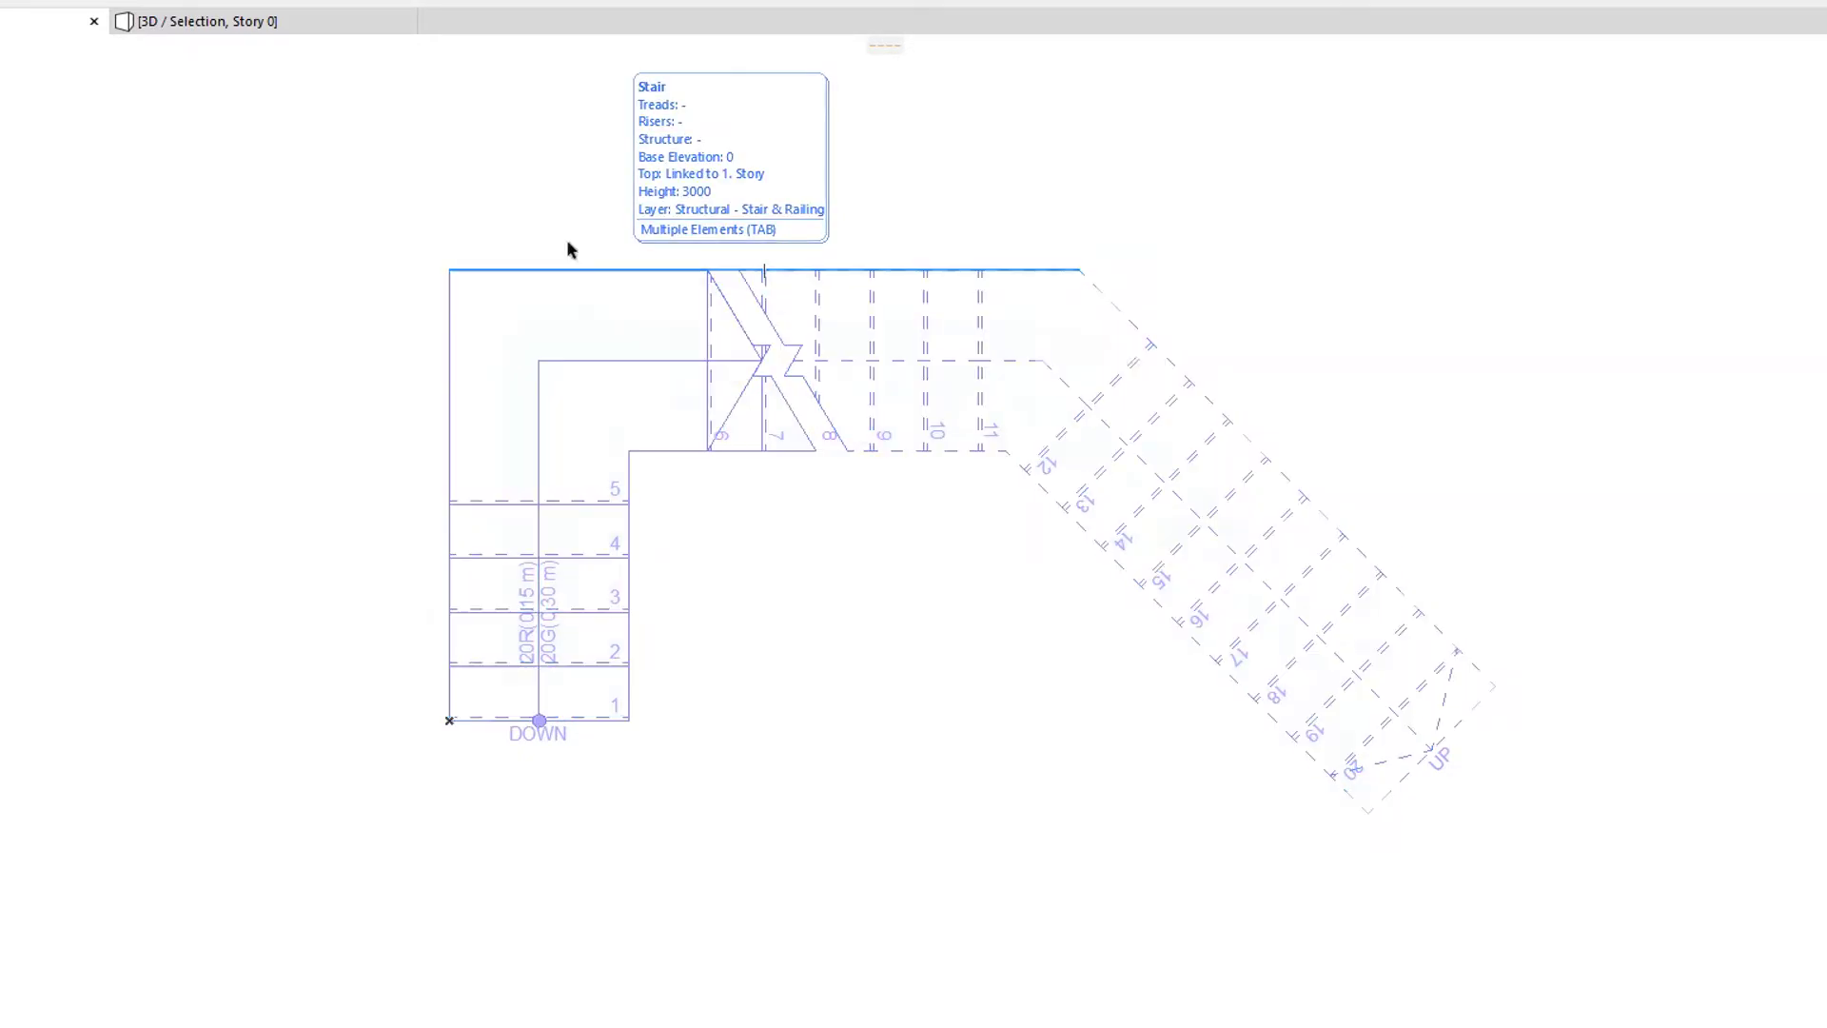
{"action": "left_click", "coordinate": [610, 277]}
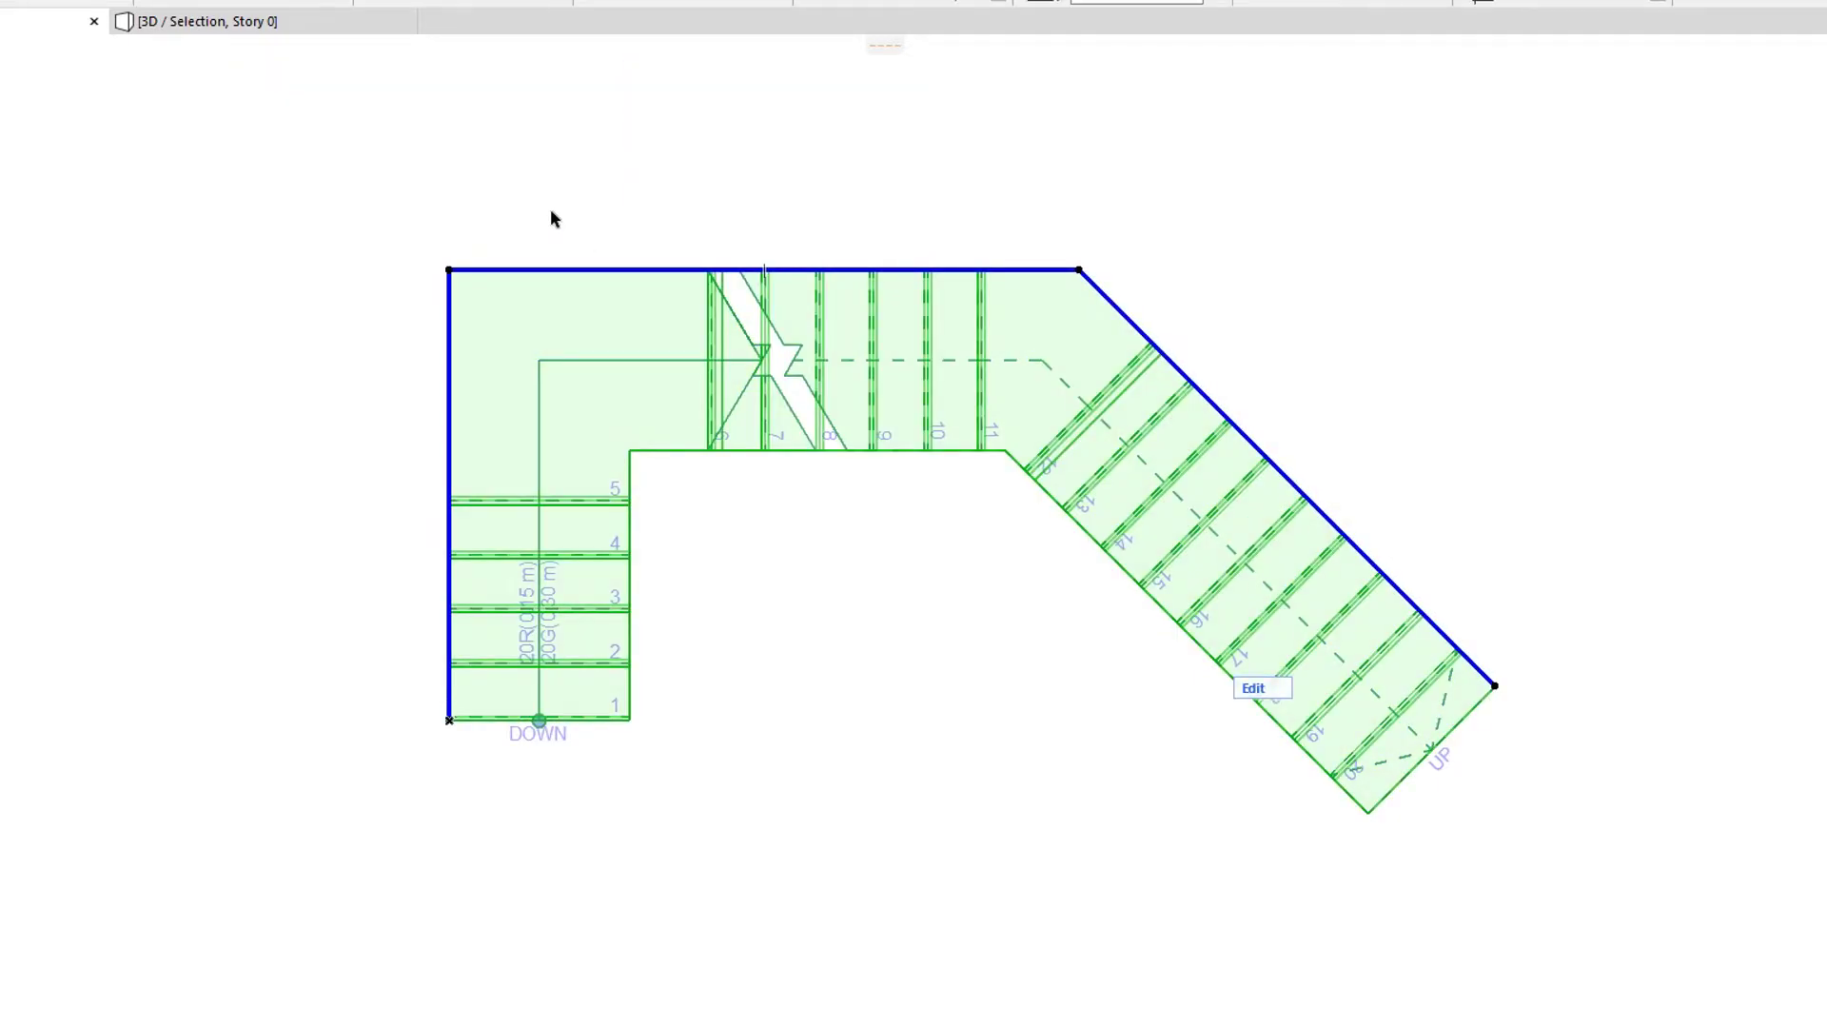
- Toggle the stair's selection, ending deselected so its plan symbol shows
{"action": "left_click", "coordinate": [551, 218]}
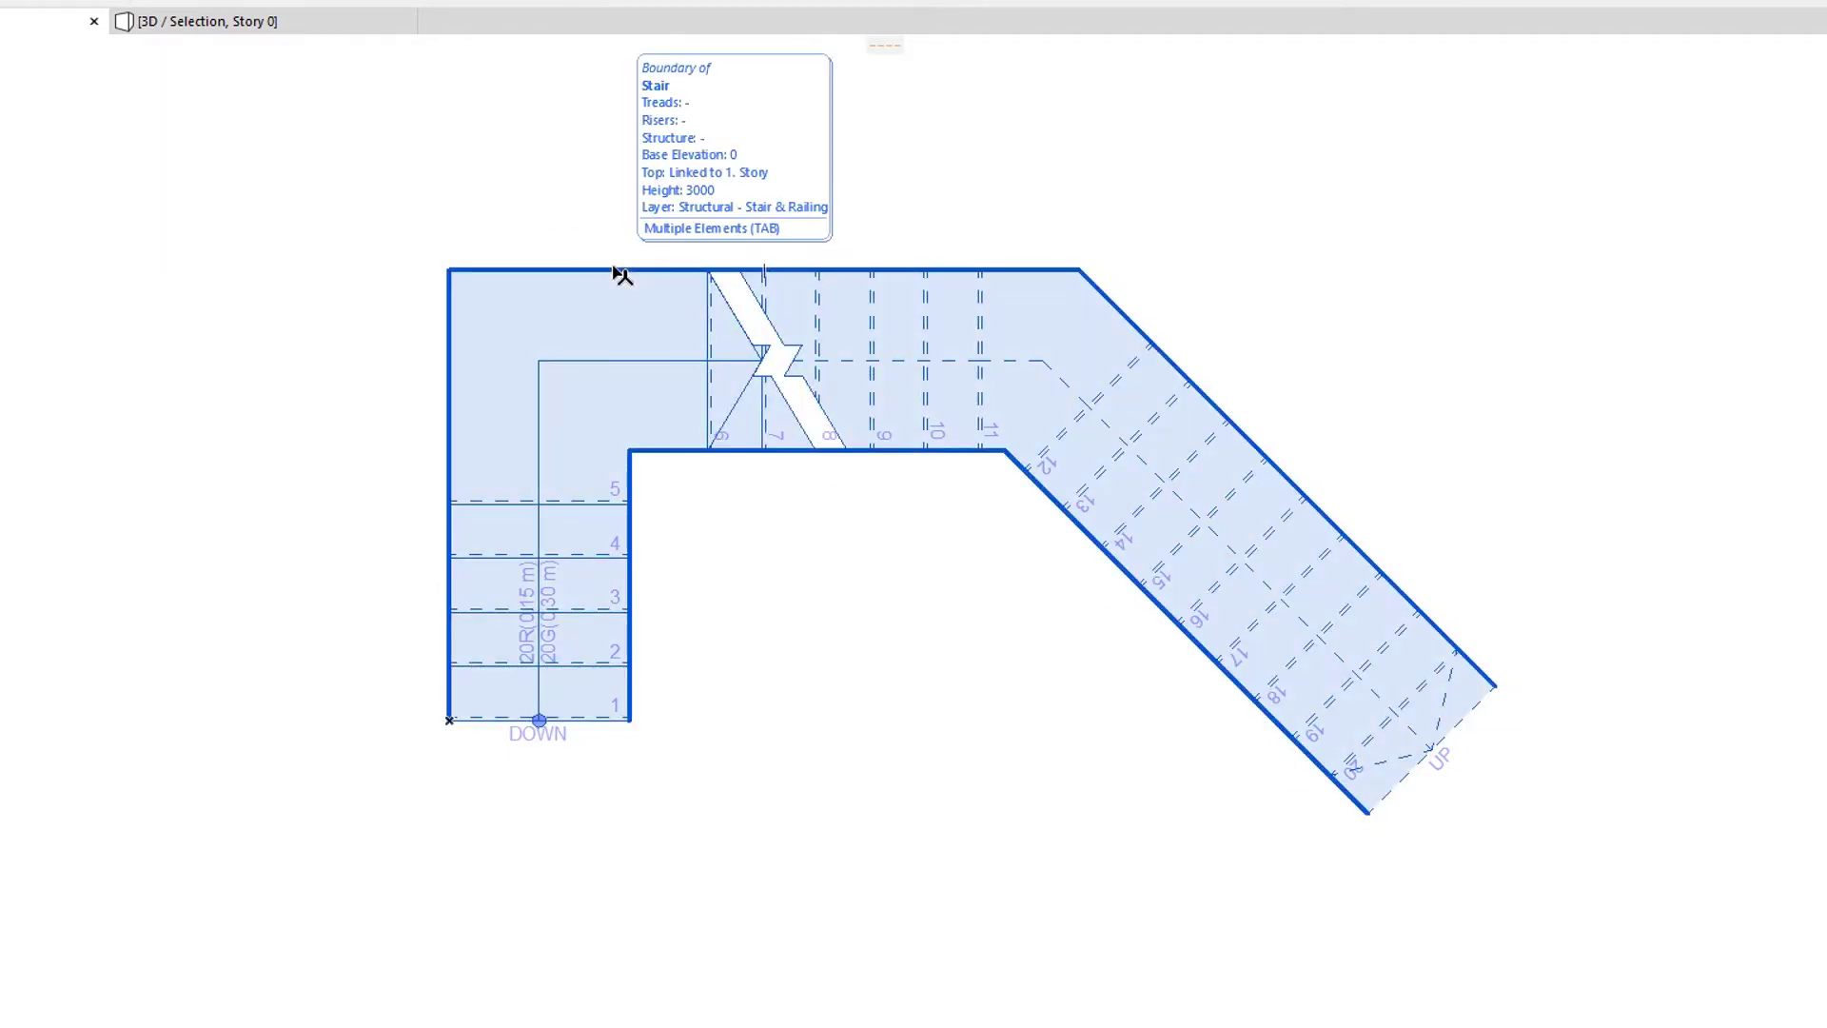
{"action": "left_click", "coordinate": [615, 271]}
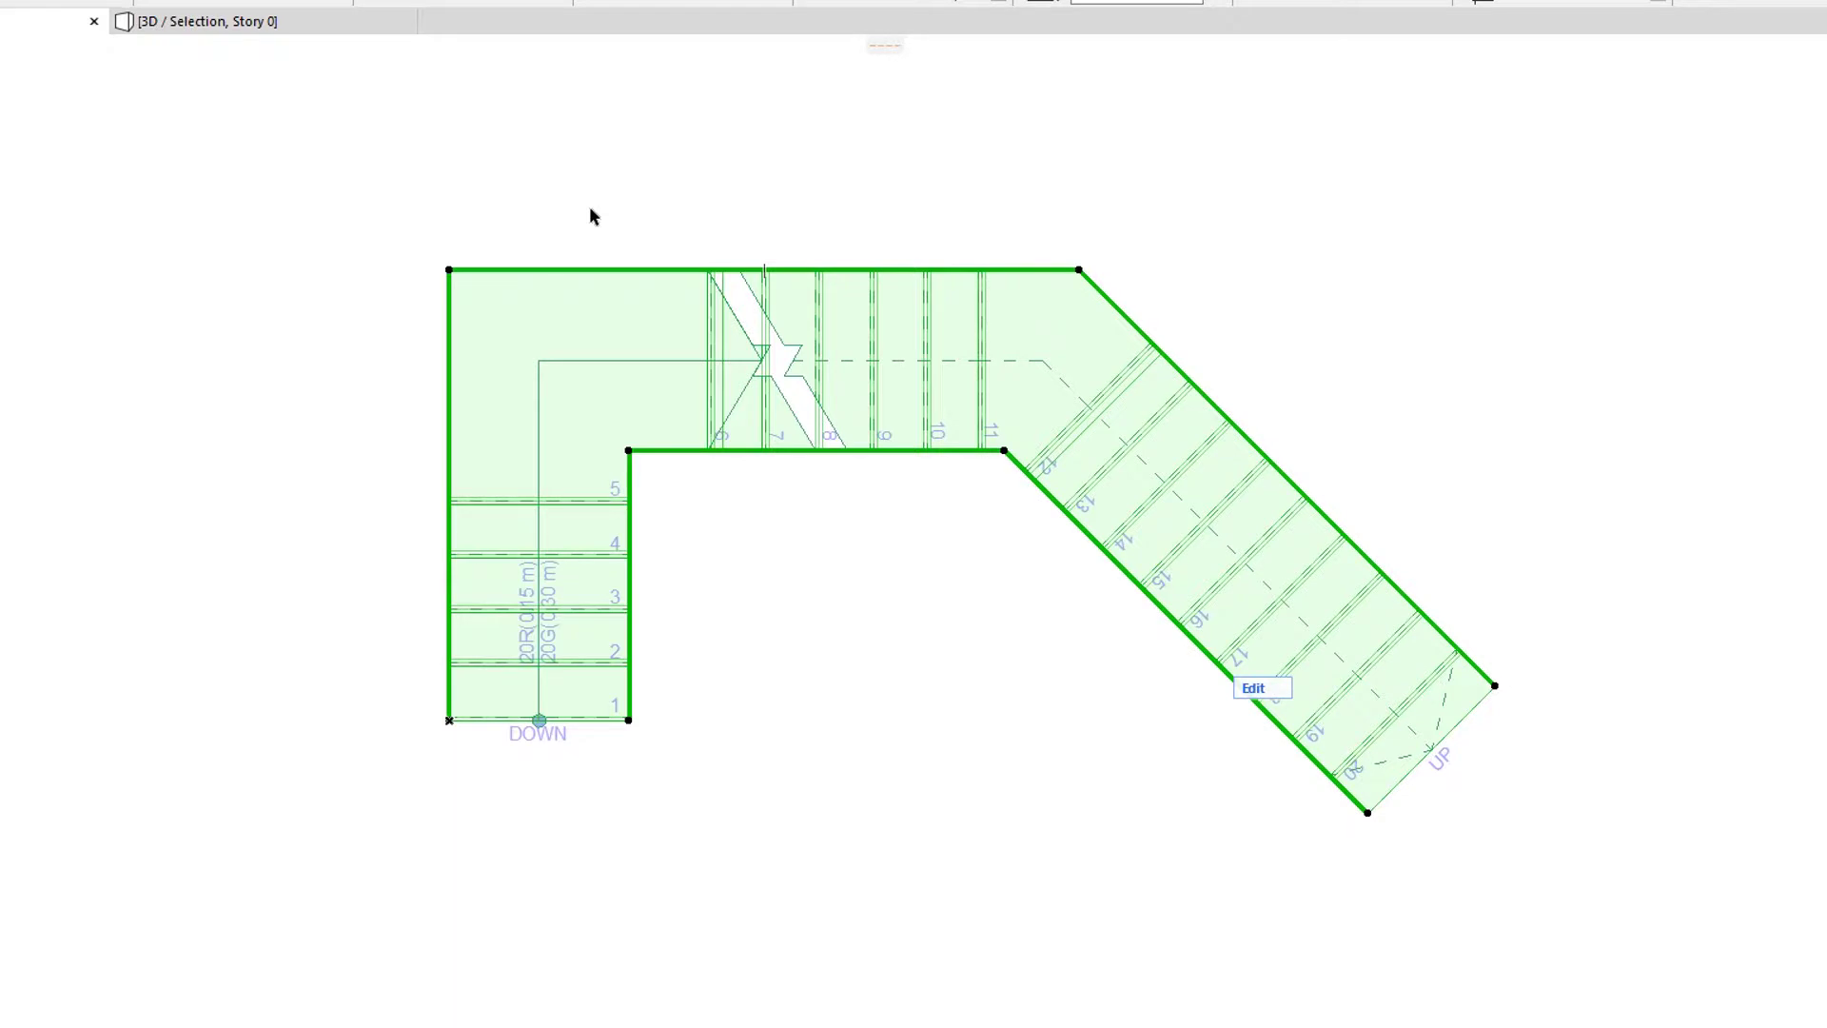
{"action": "left_click", "coordinate": [679, 504]}
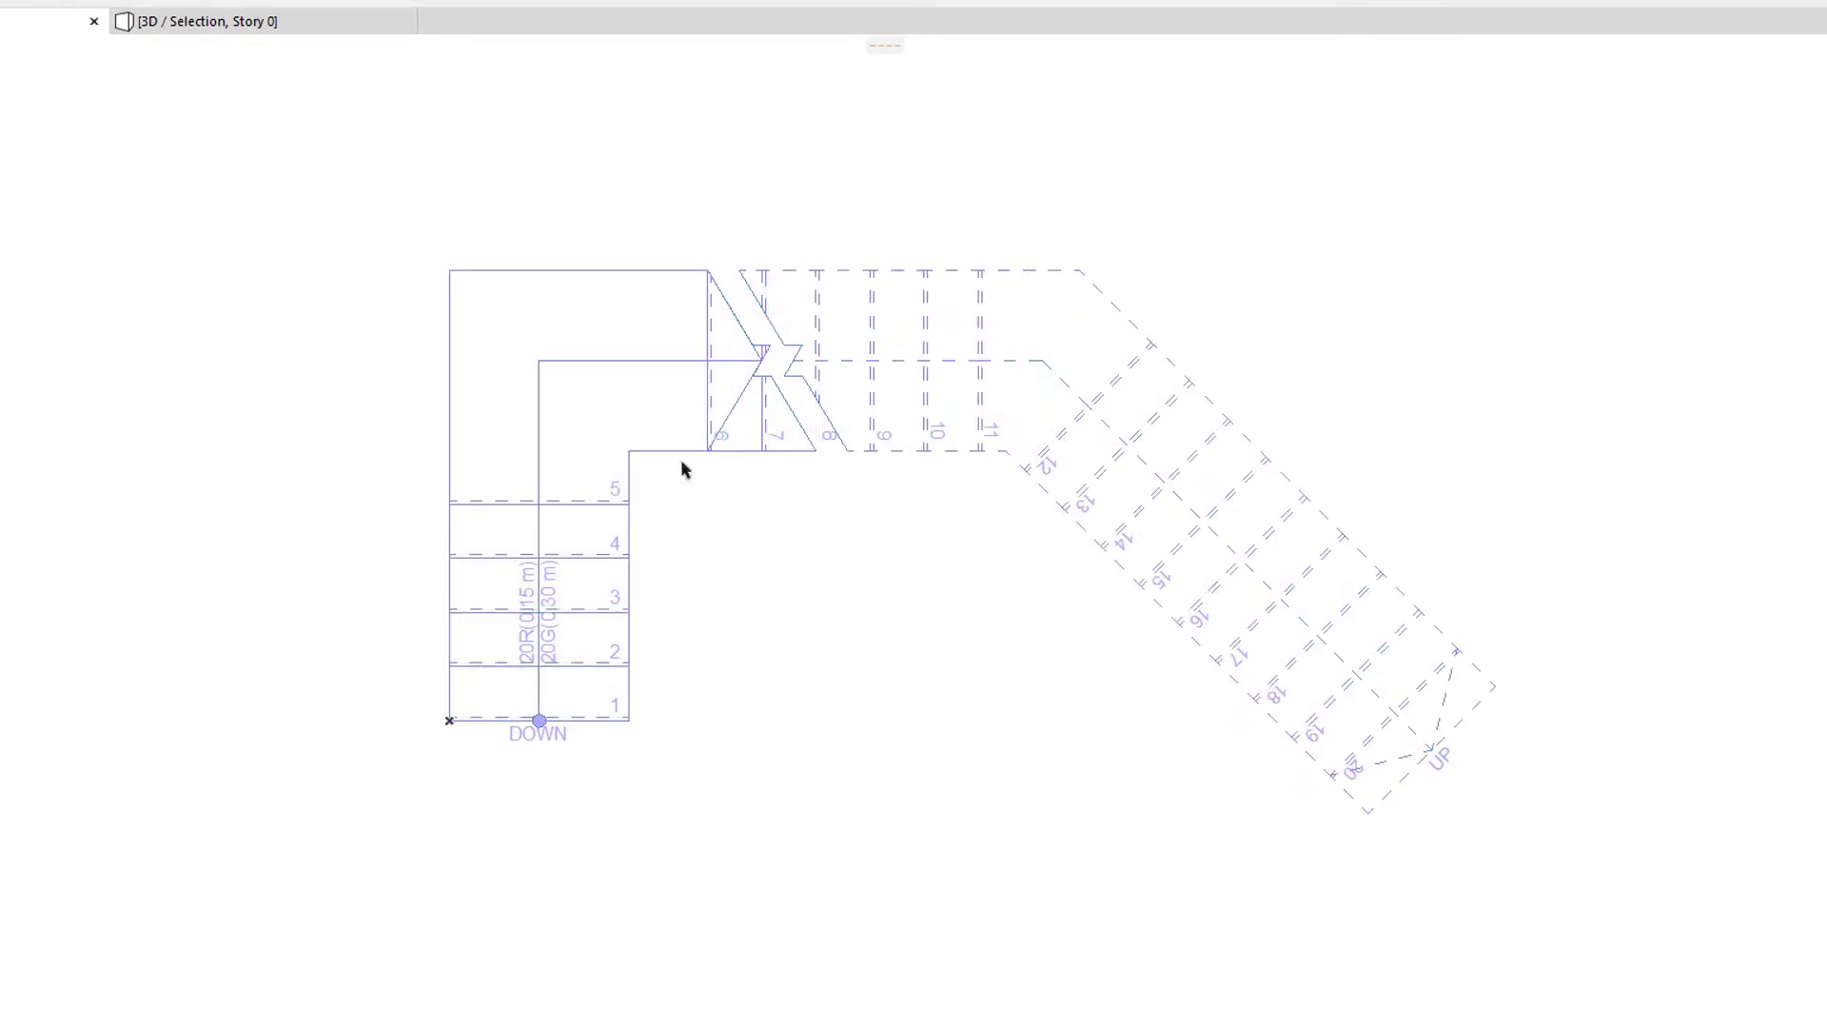
{"action": "left_click", "coordinate": [679, 463]}
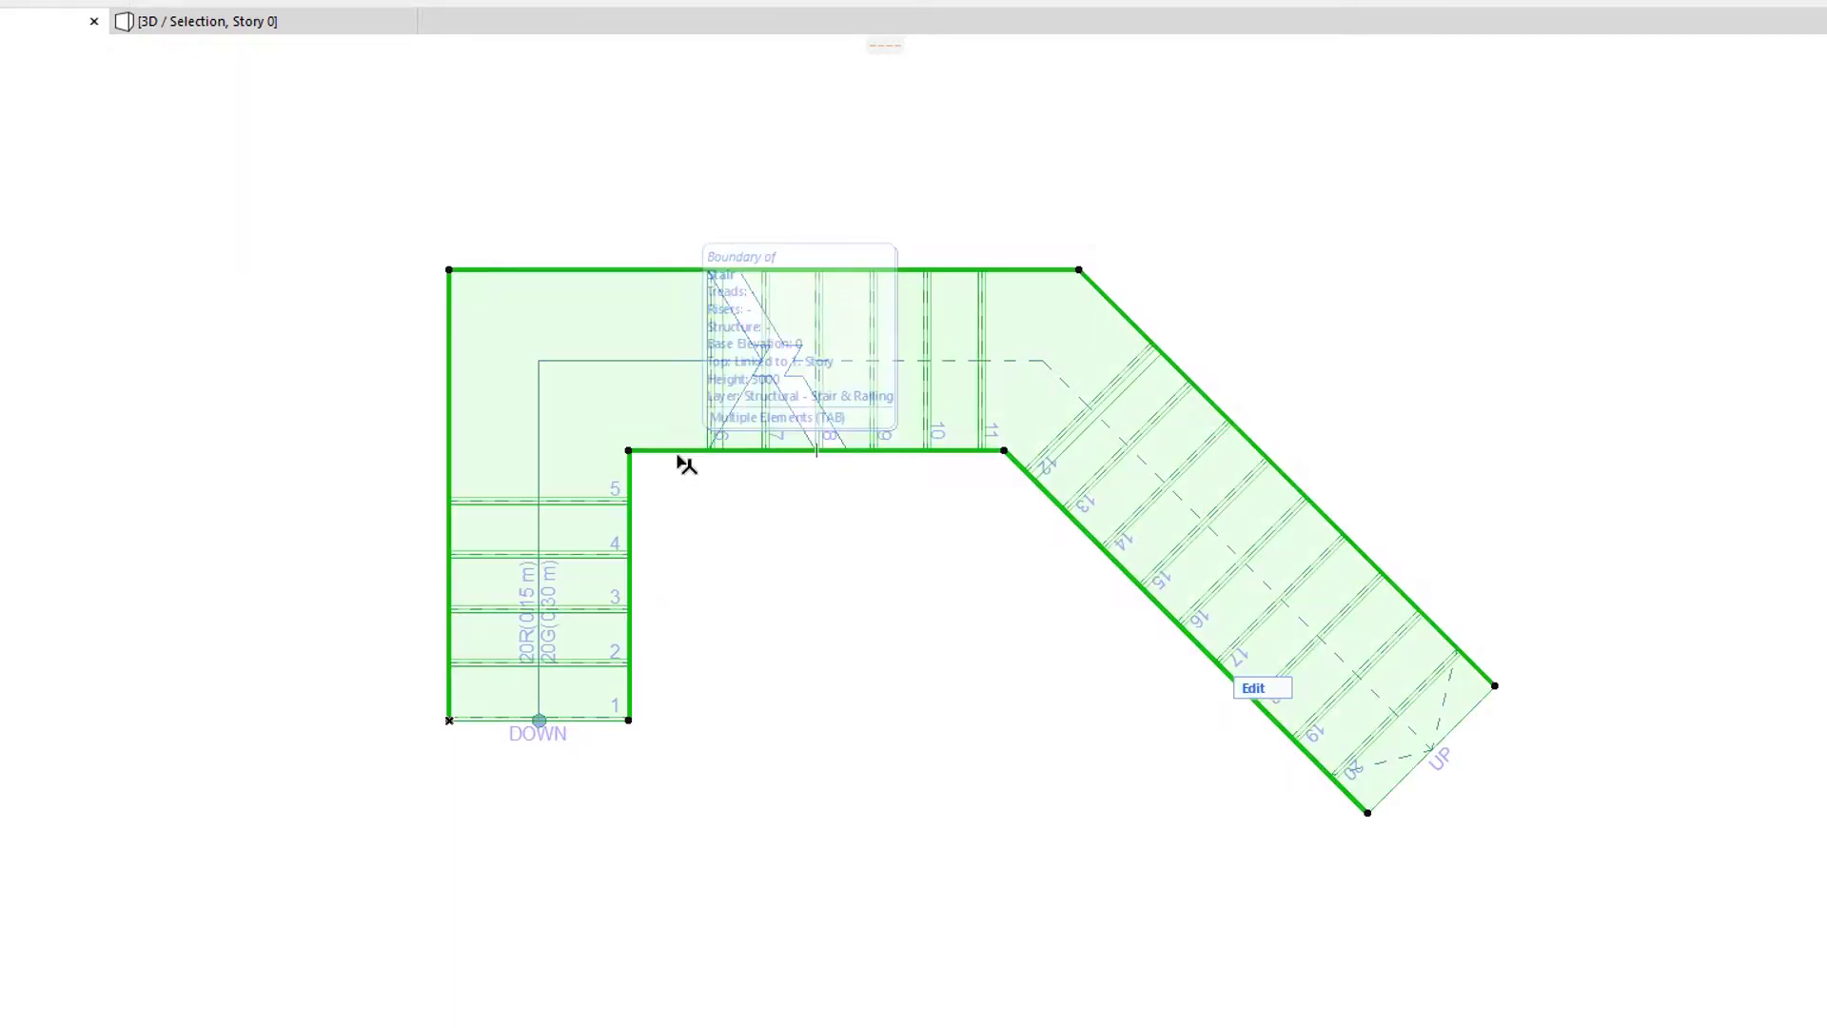
{"action": "left_click", "coordinate": [704, 514]}
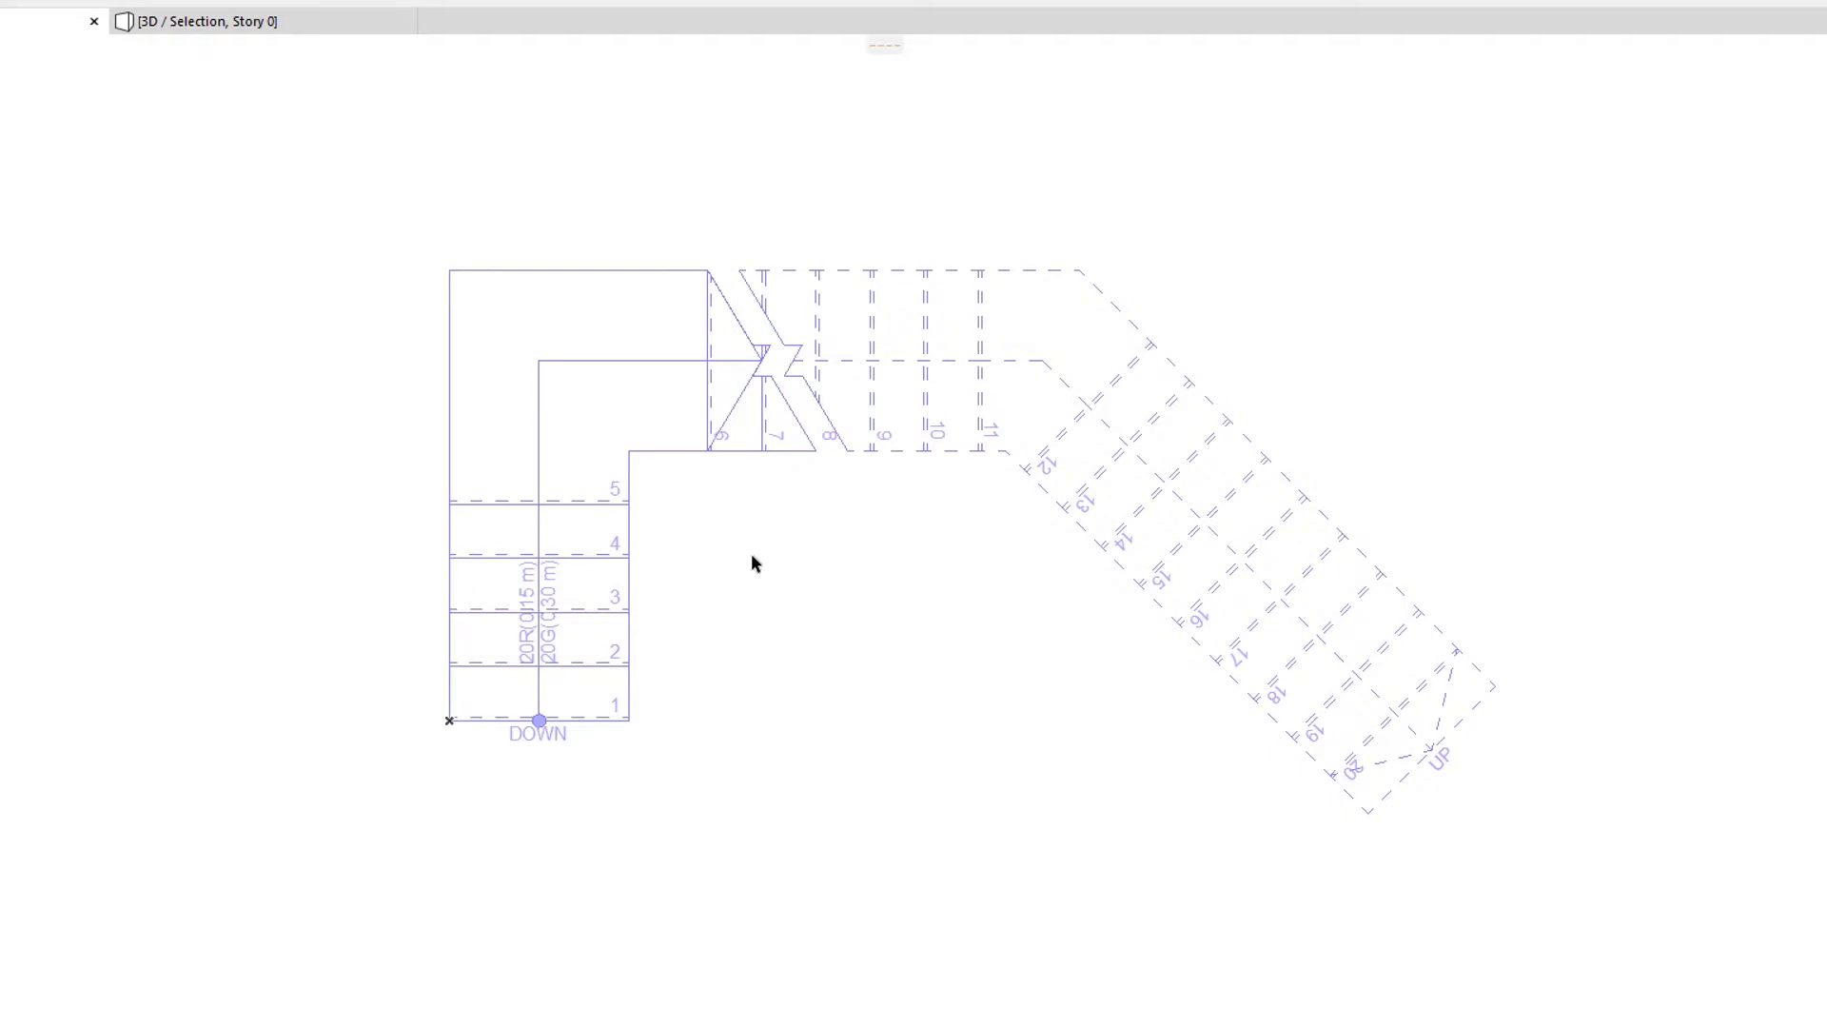
- Try moving the stair's bottom-left corner node 500 to the left, then undo it
{"action": "left_click", "coordinate": [599, 433]}
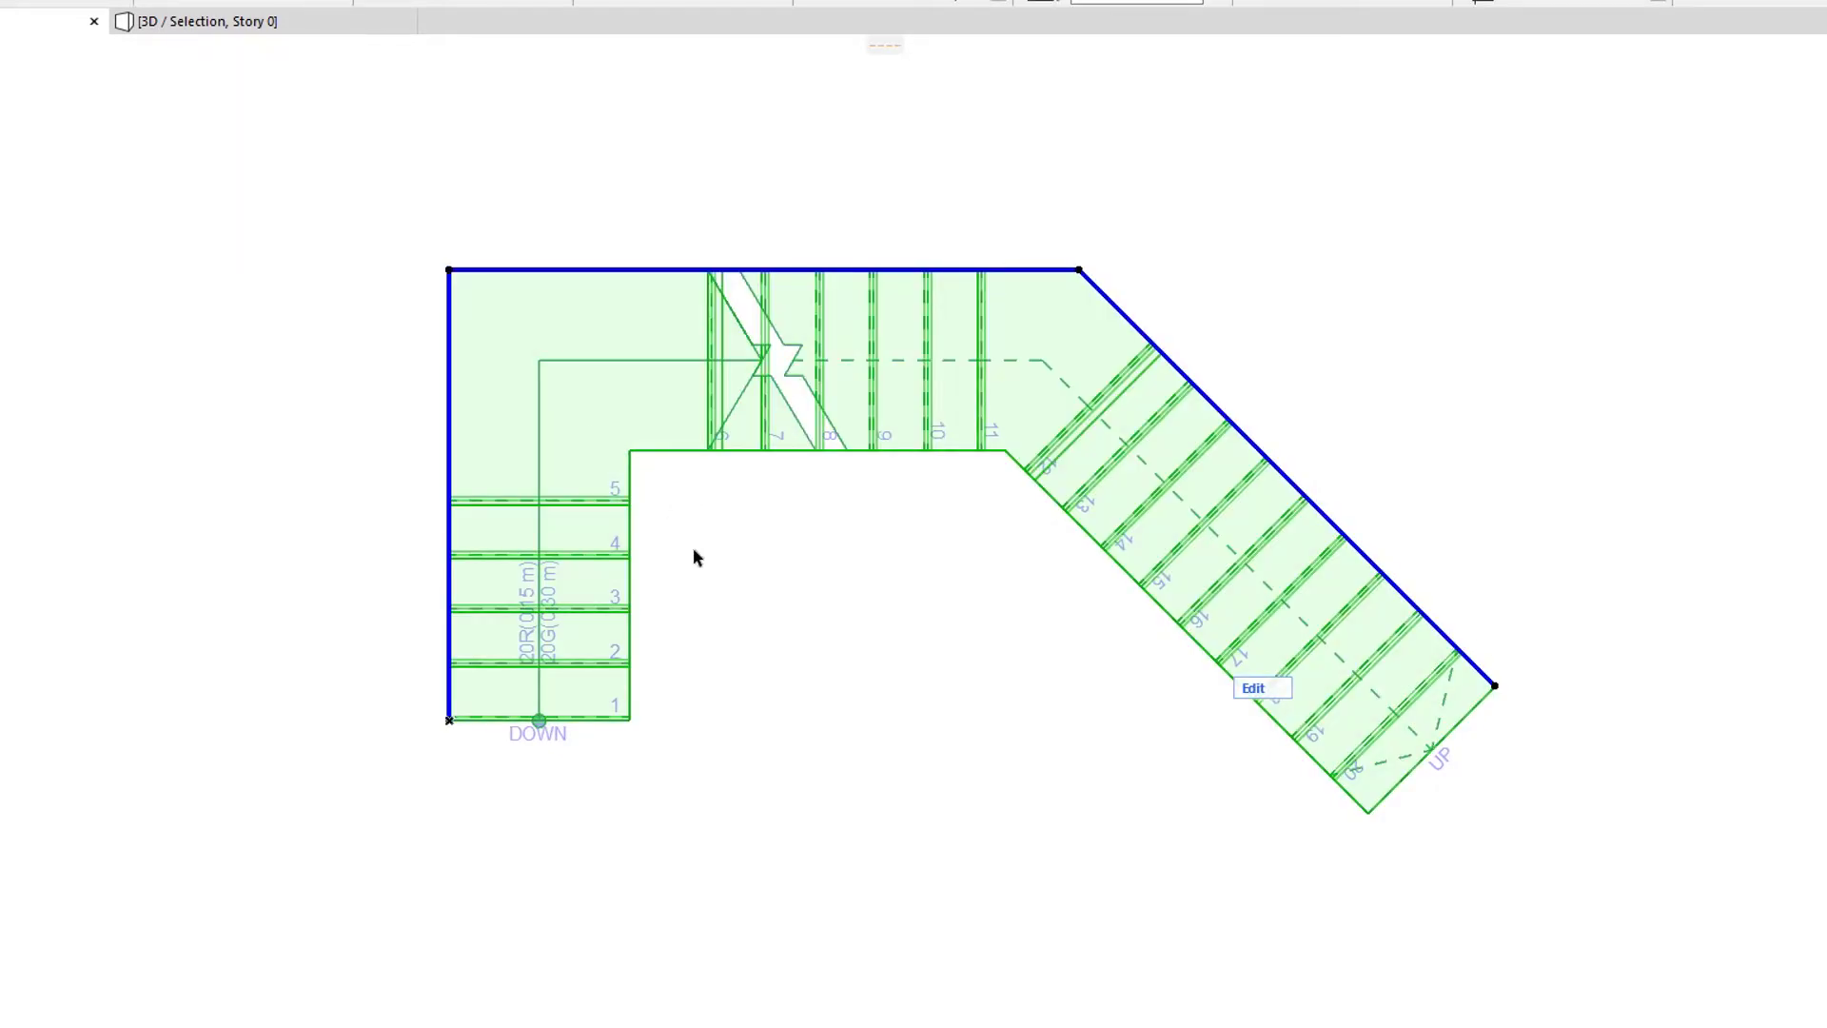
{"action": "left_click", "coordinate": [452, 486]}
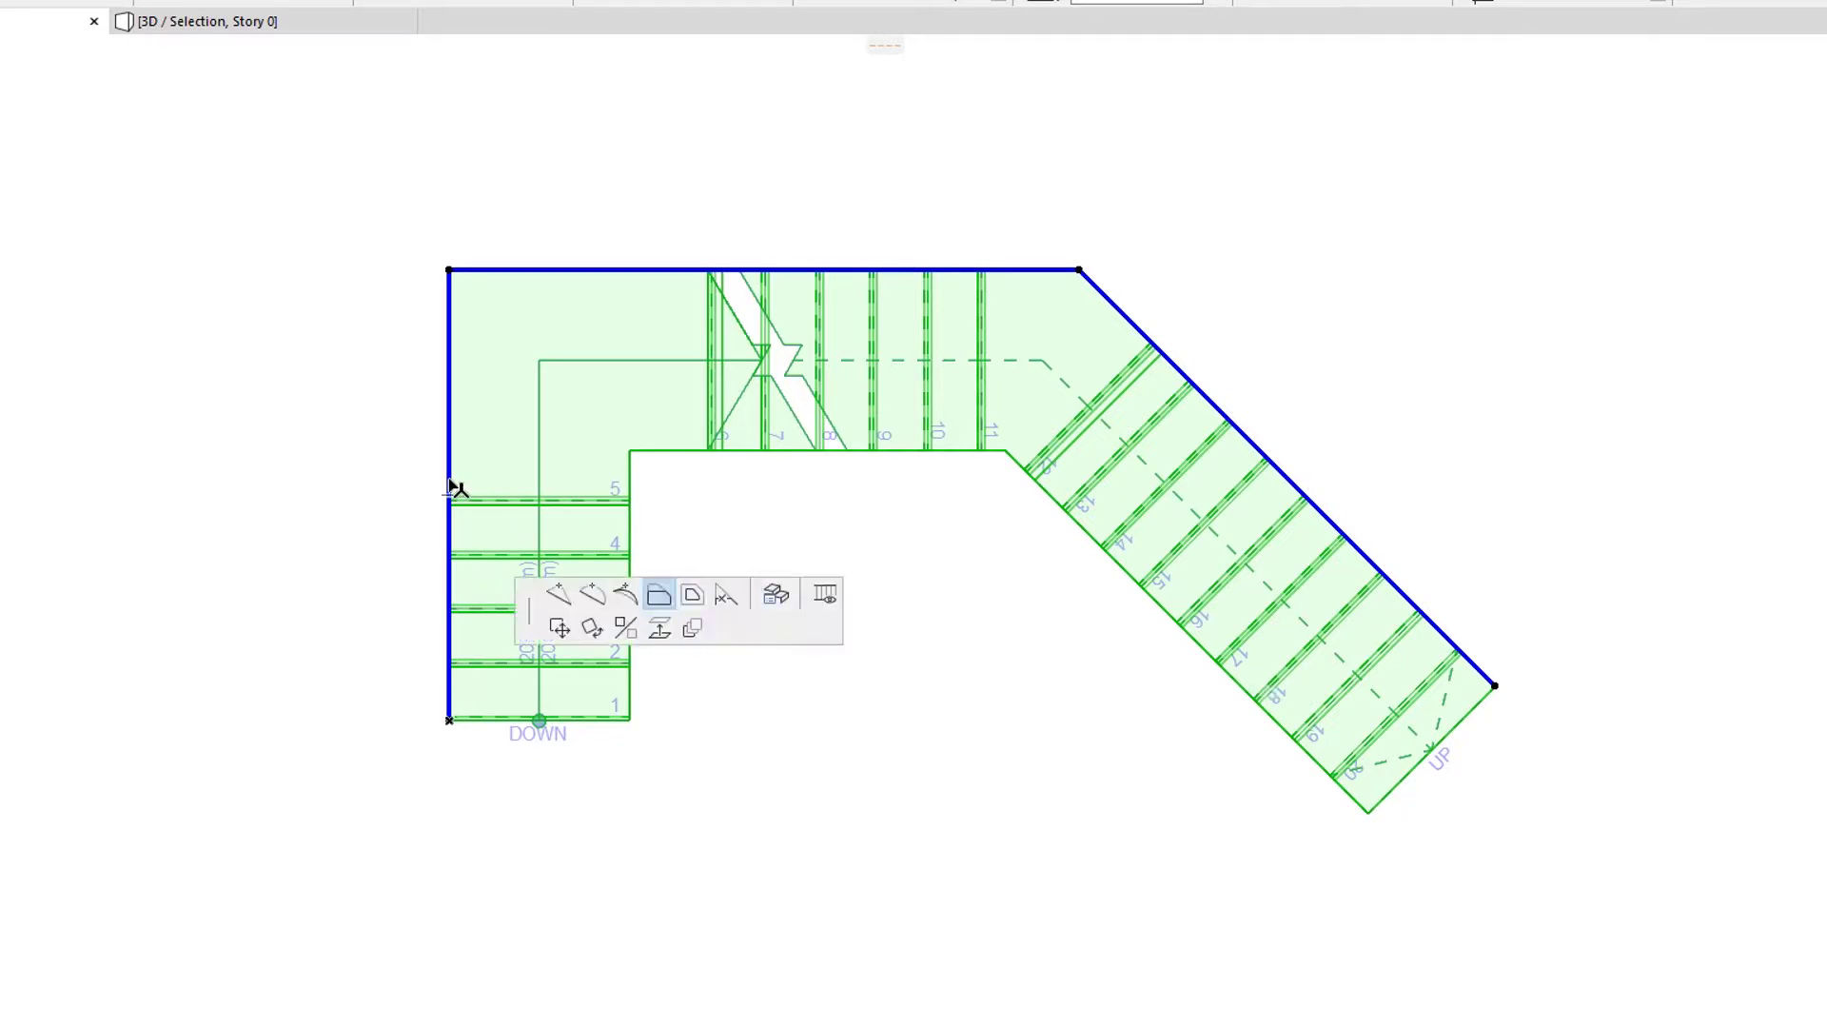
{"action": "key", "text": "Escape"}
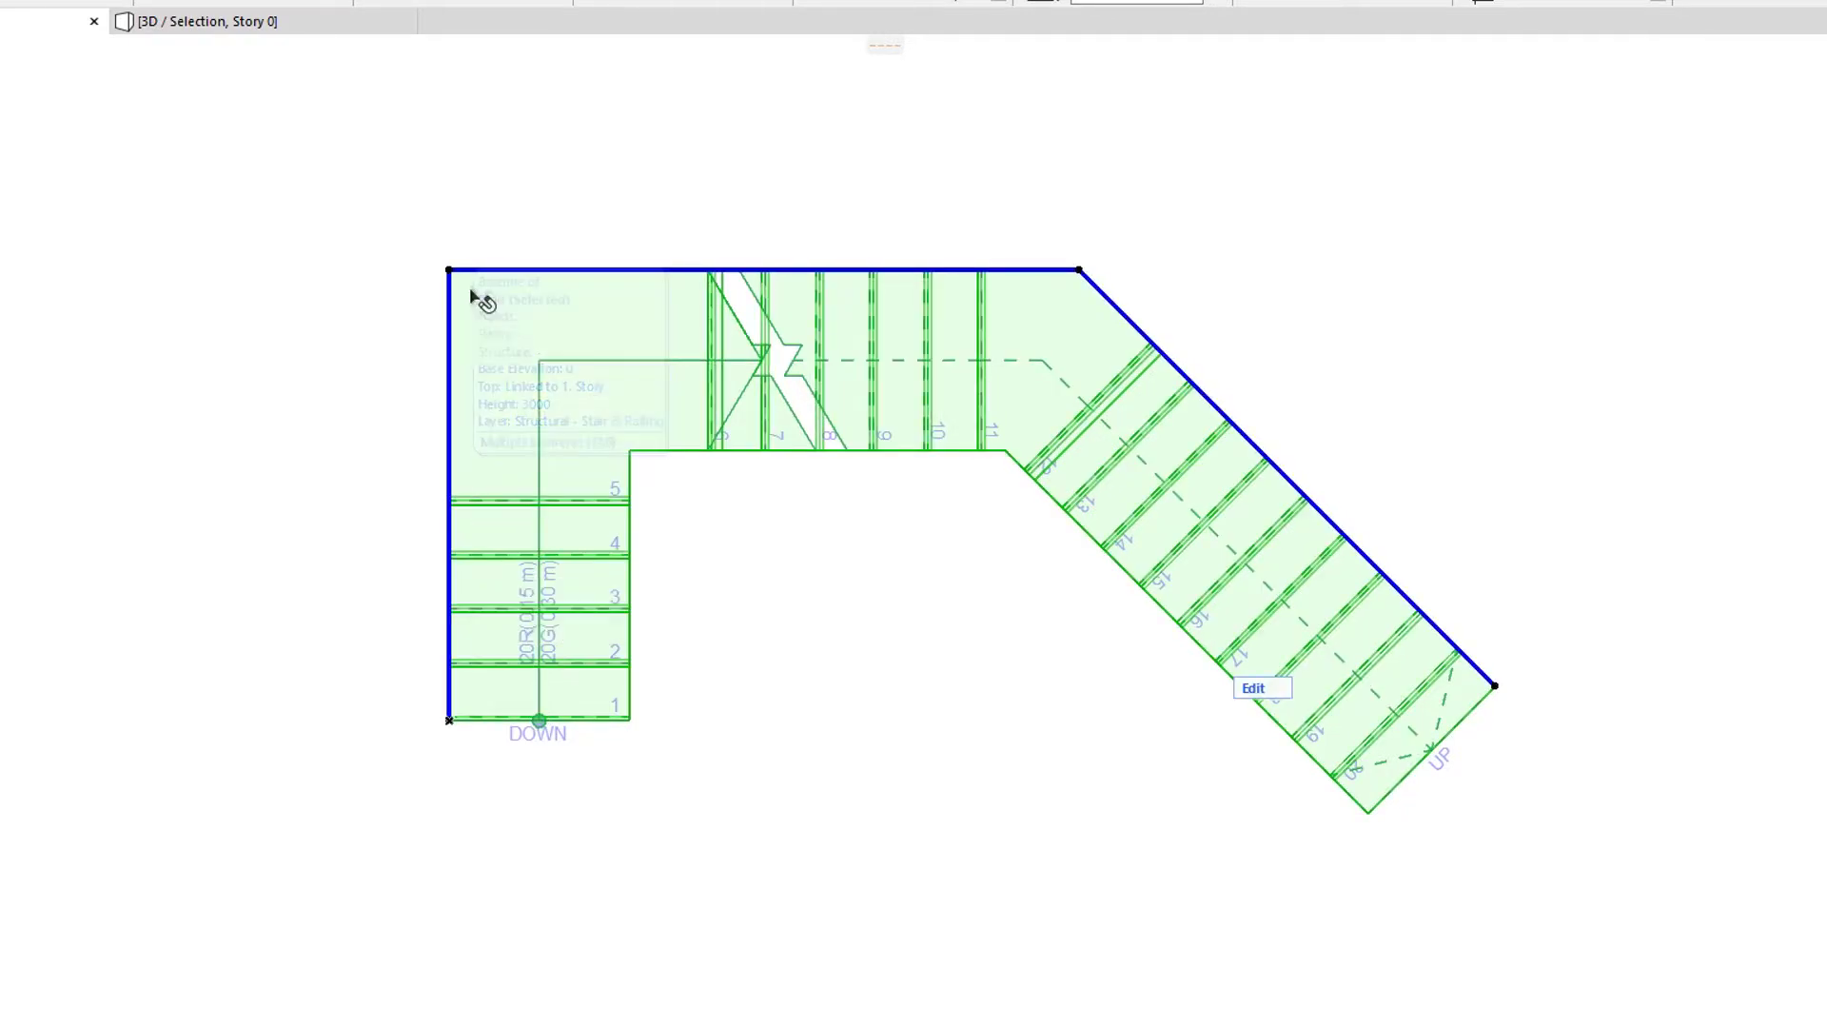
{"action": "left_click", "coordinate": [451, 271]}
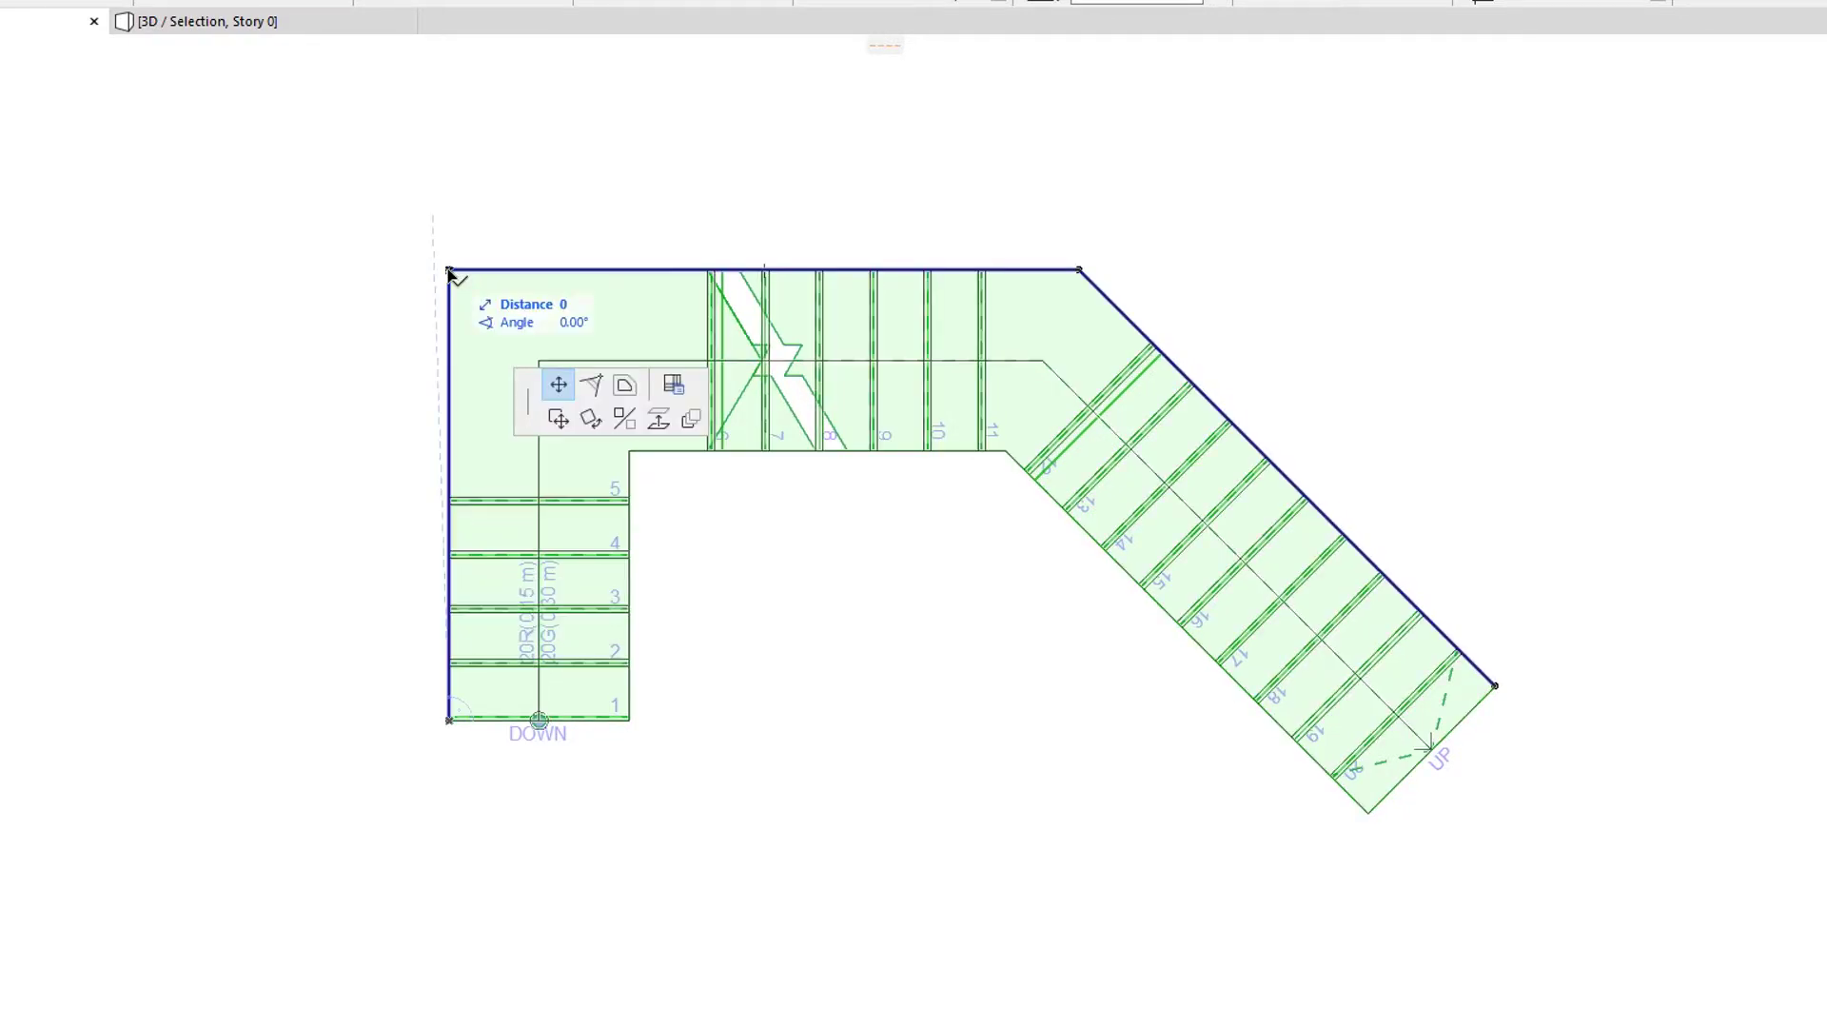
{"action": "key", "text": "Escape"}
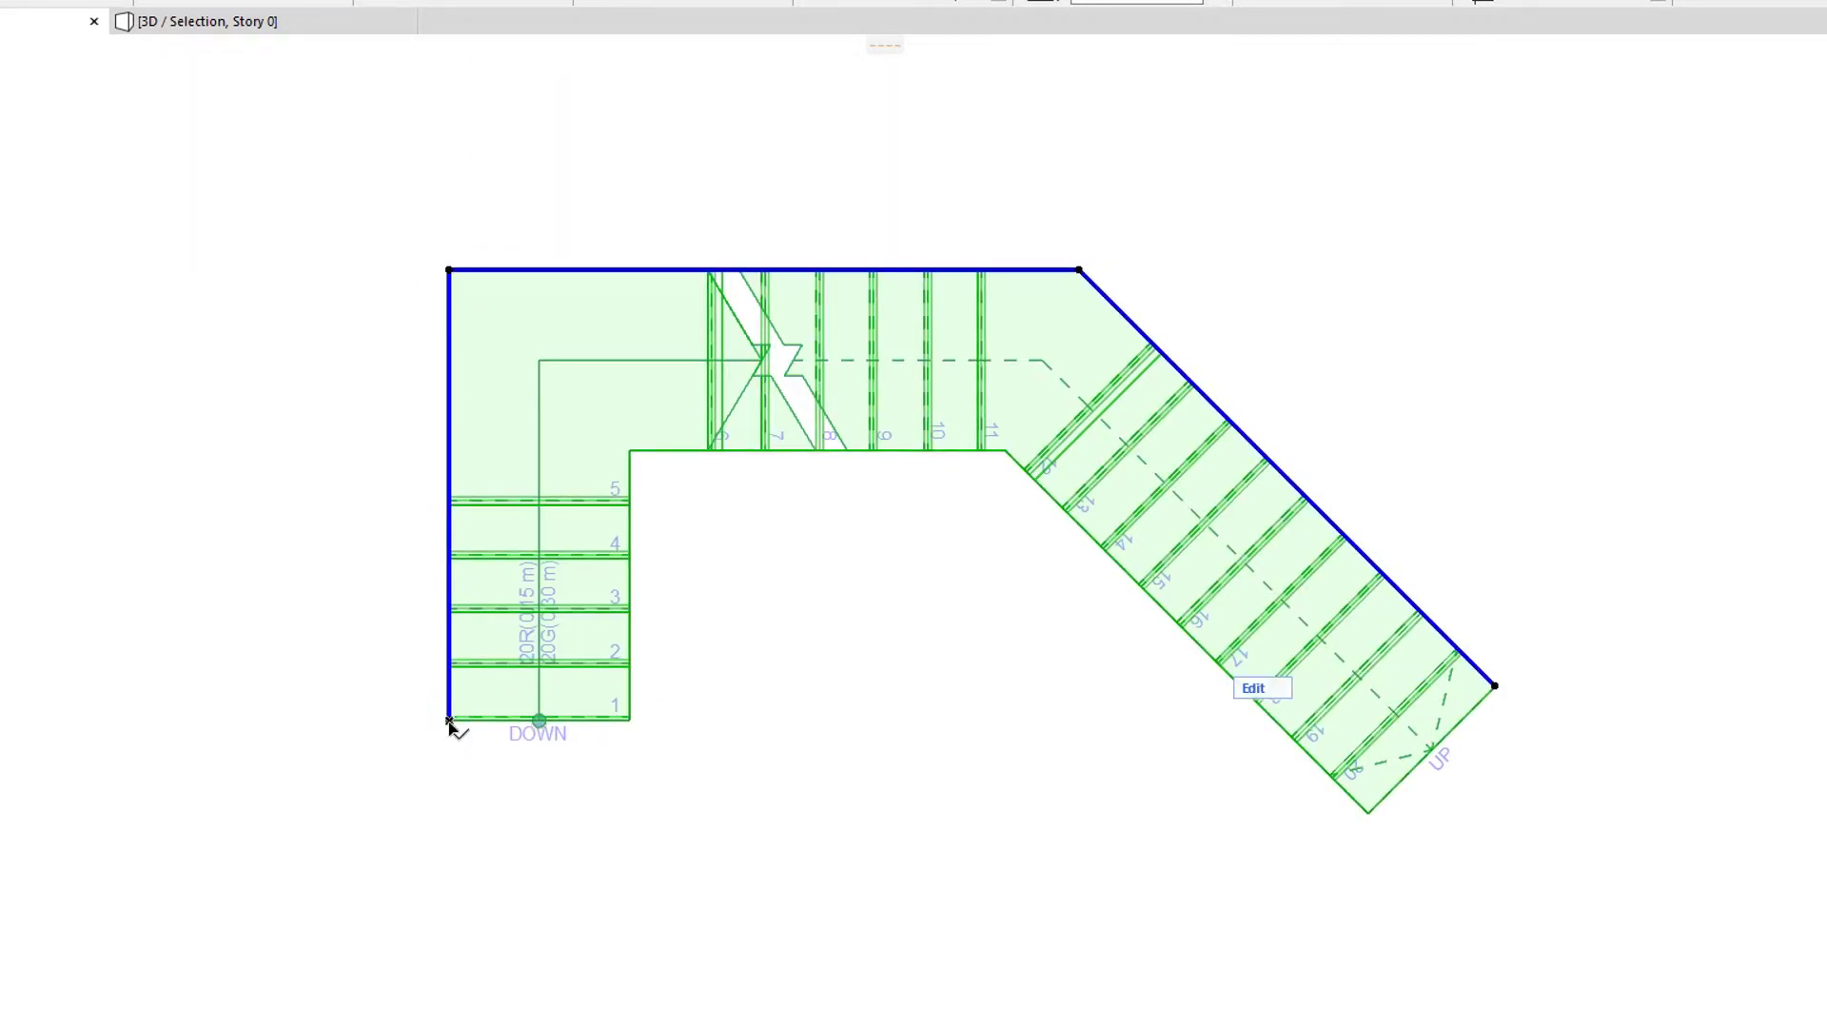
{"action": "left_click", "coordinate": [452, 722]}
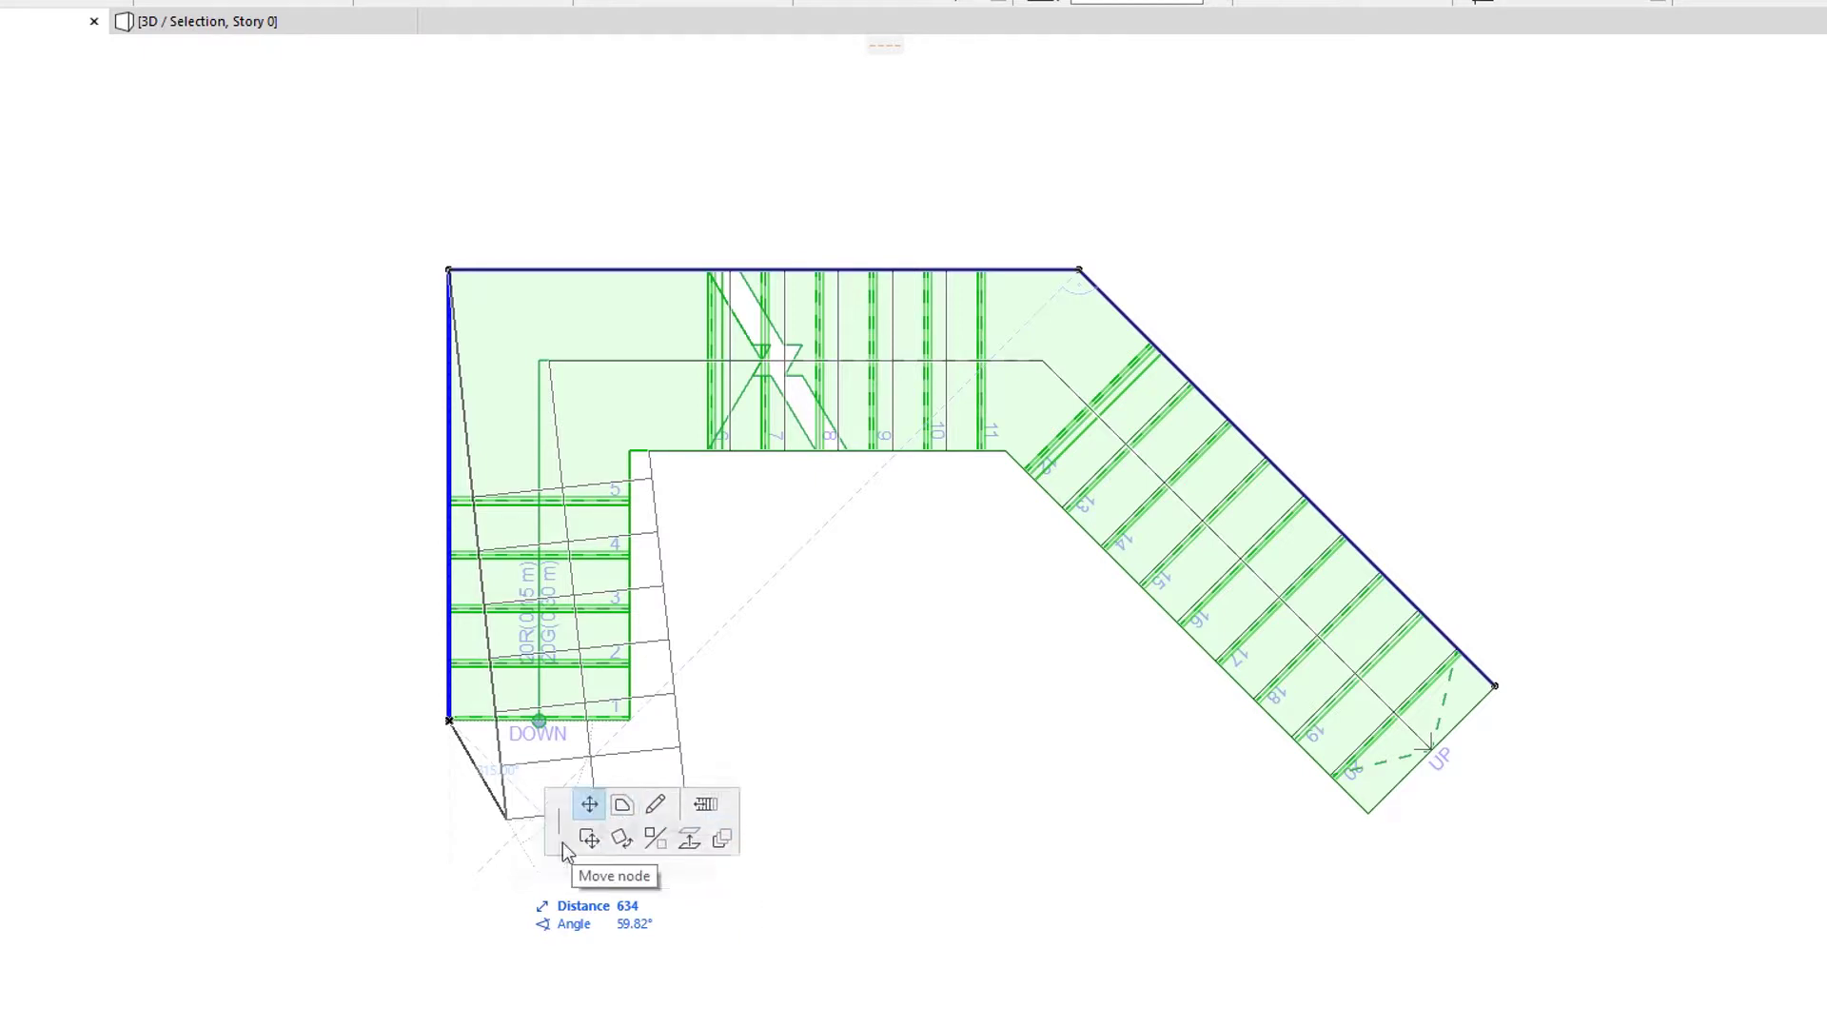
{"action": "left_click", "coordinate": [565, 846]}
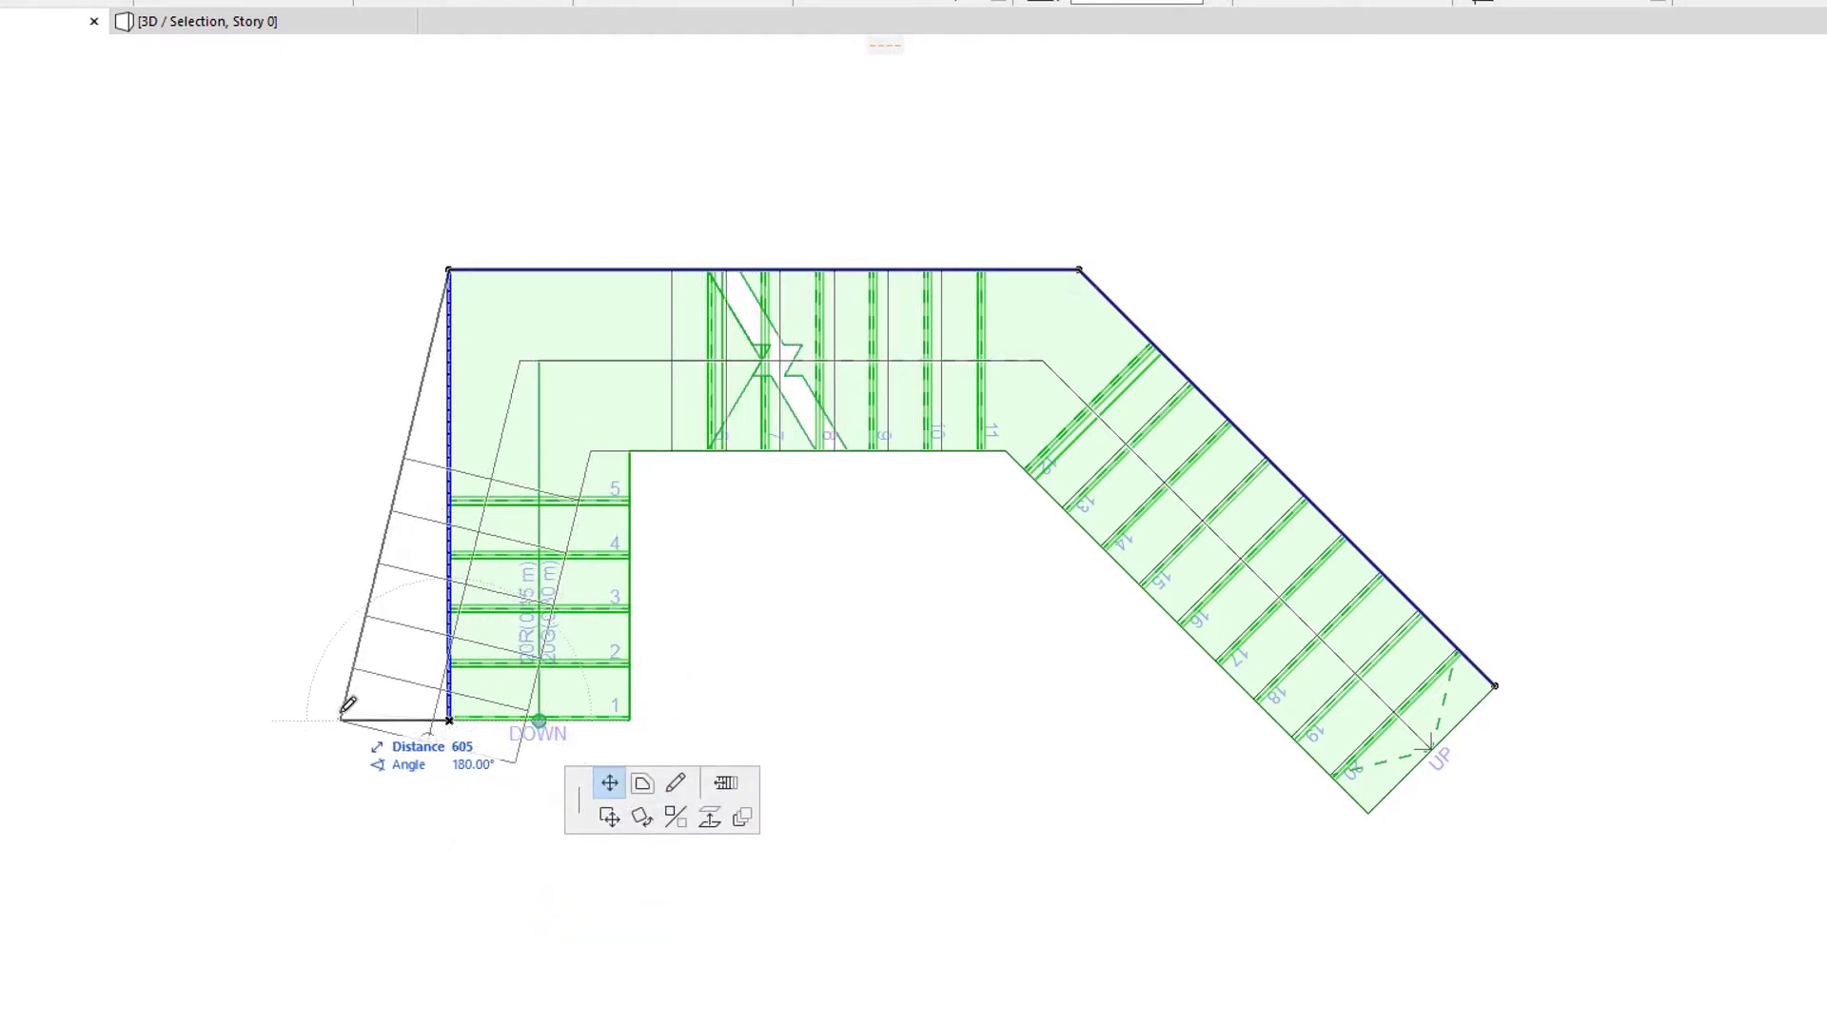
{"action": "key", "text": "Tab"}
{"action": "type", "text": "5"}
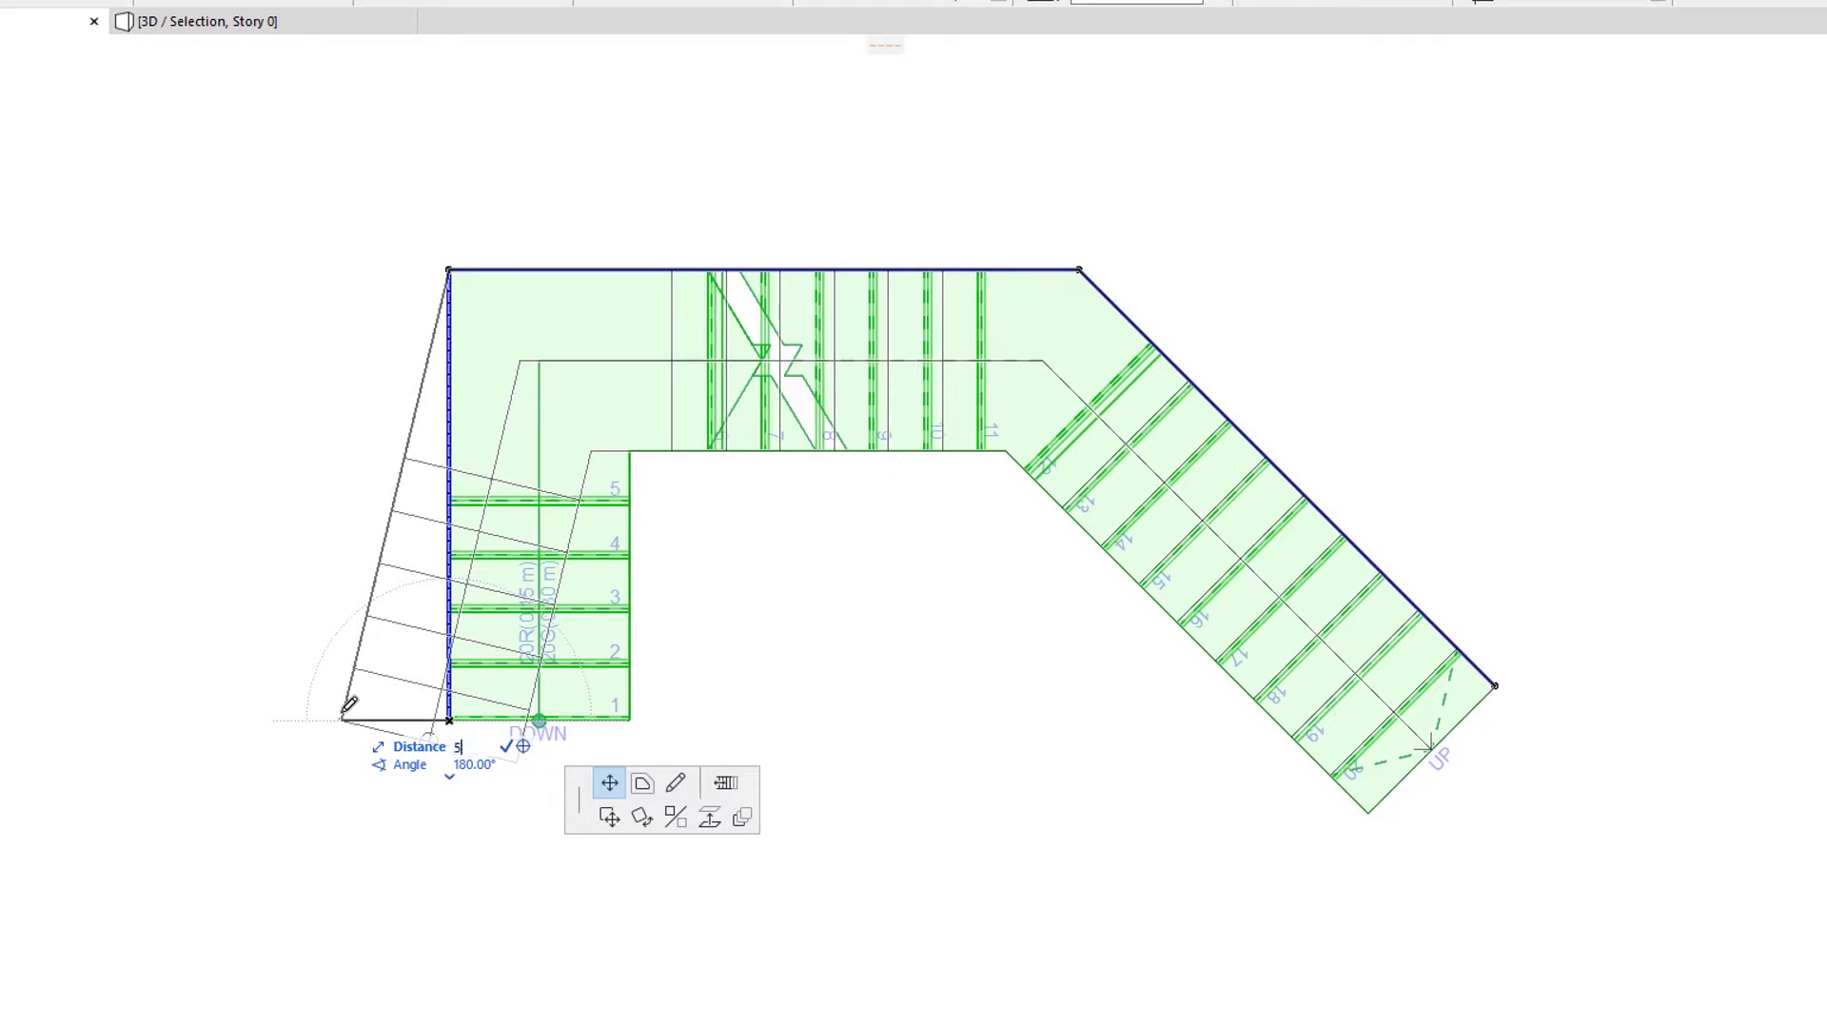
{"action": "type", "text": "00"}
{"action": "key", "text": "Return"}
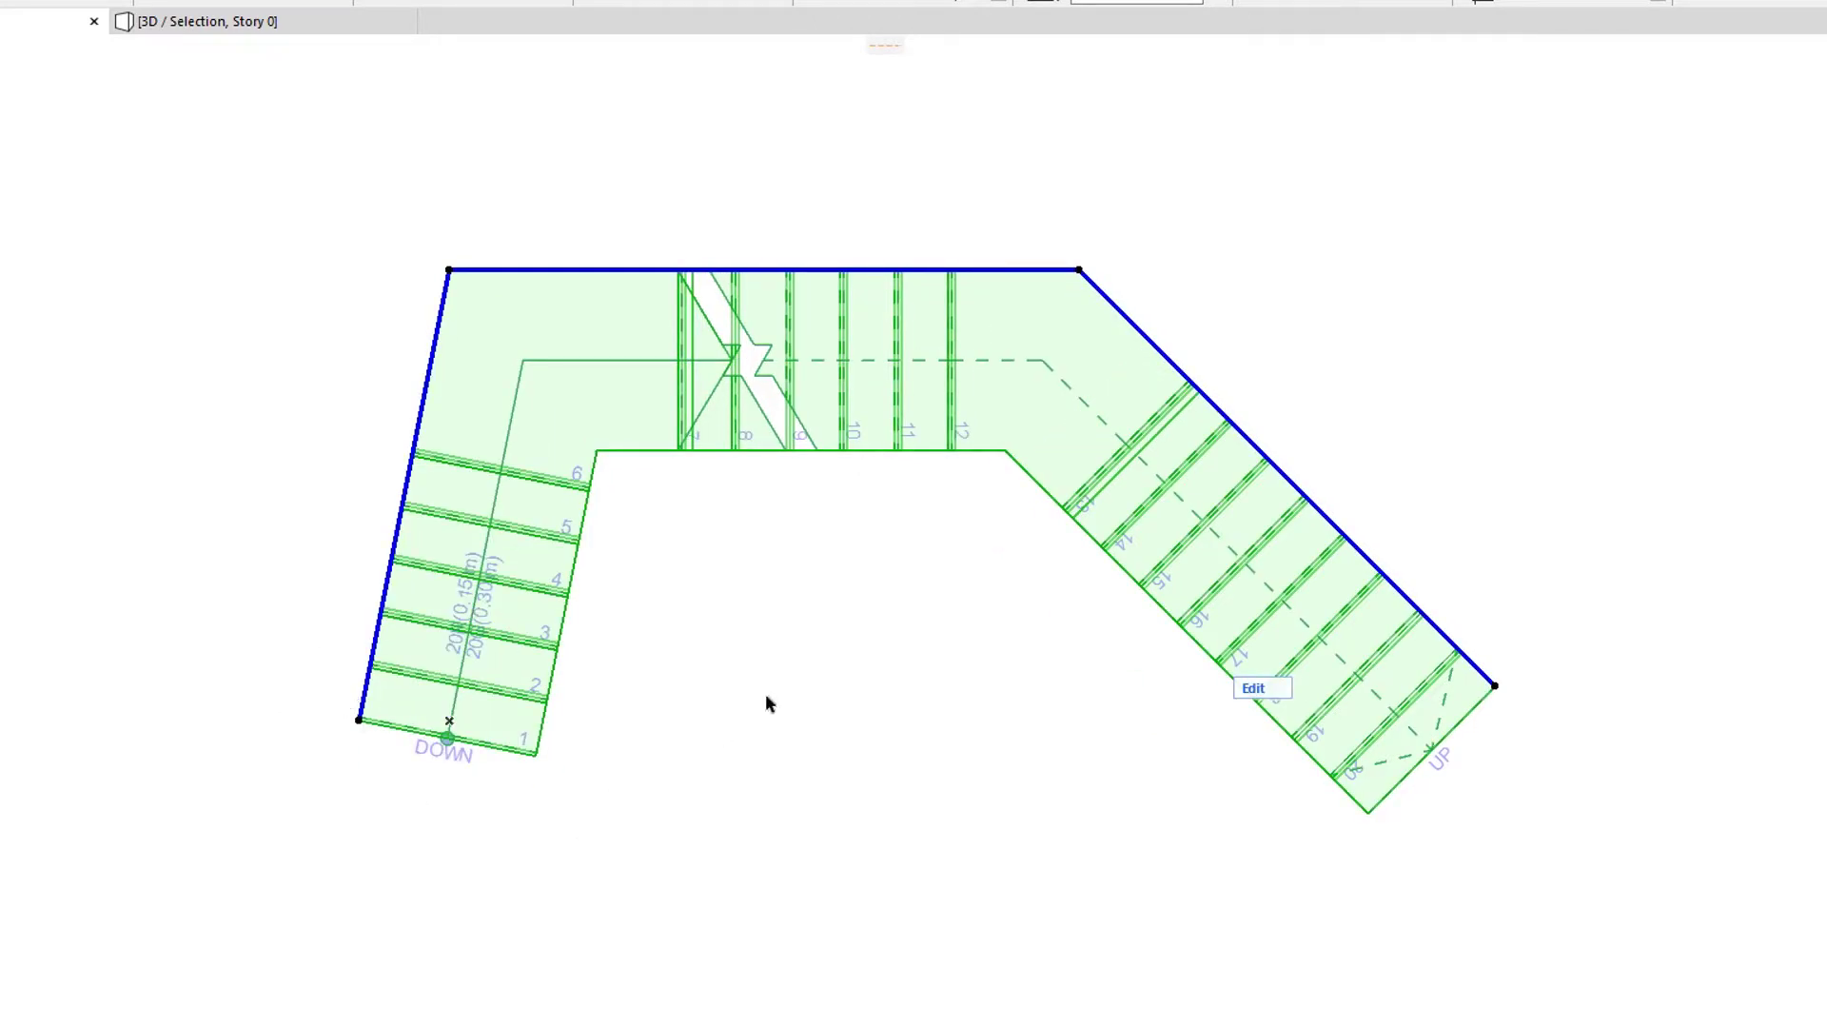
{"action": "key", "text": "ctrl+z"}
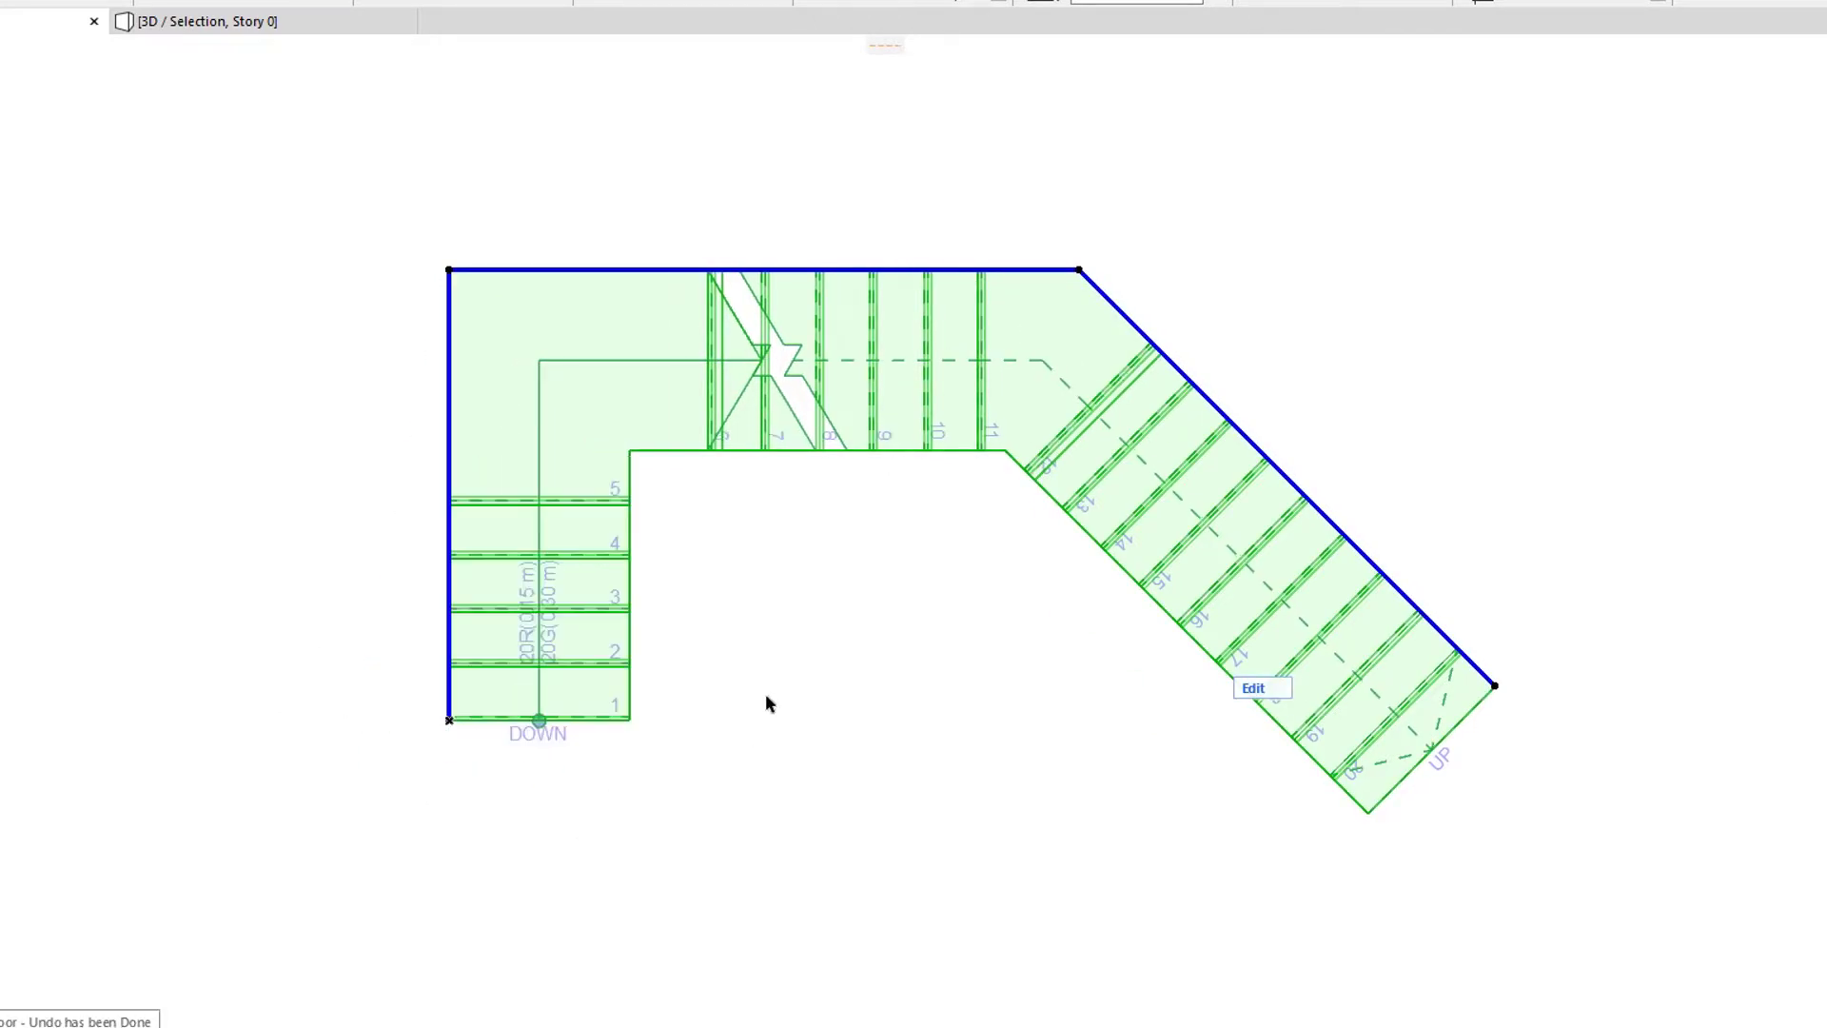
- Offset all the stair's boundary edges 300 outward from the bottom-left corner
{"action": "left_click", "coordinate": [449, 720]}
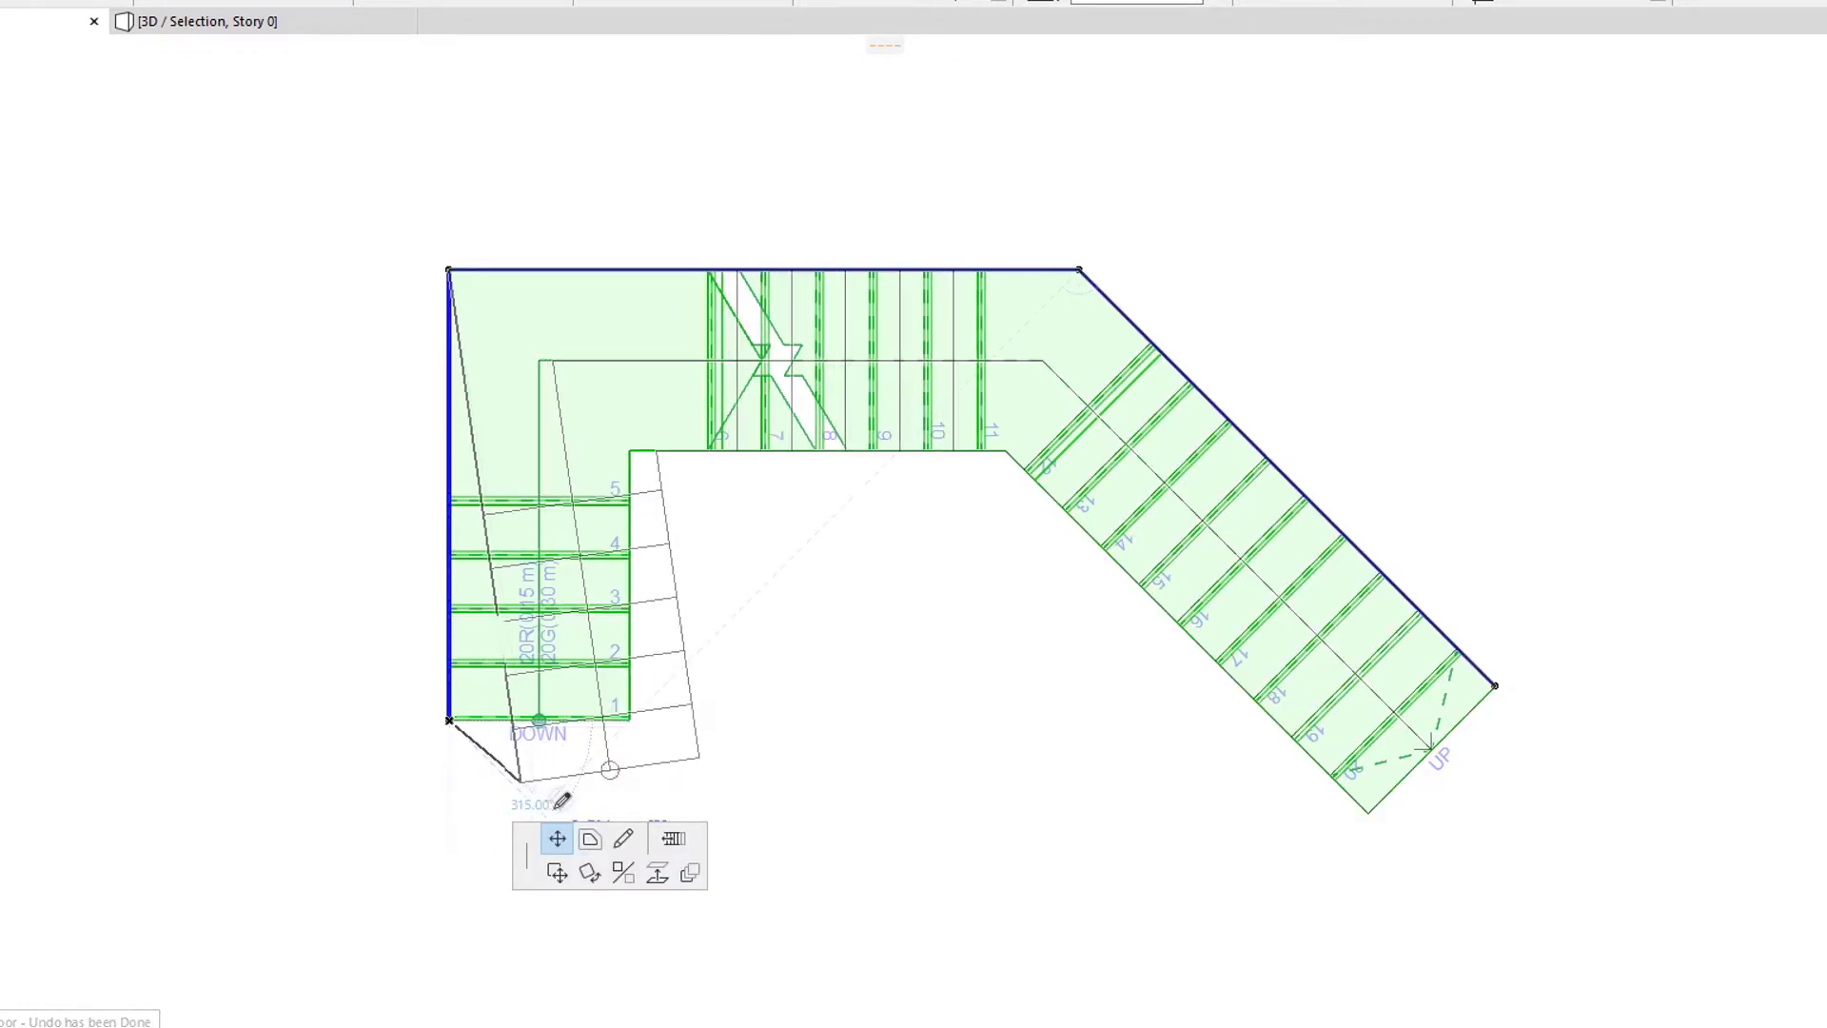
{"action": "left_click", "coordinate": [589, 842]}
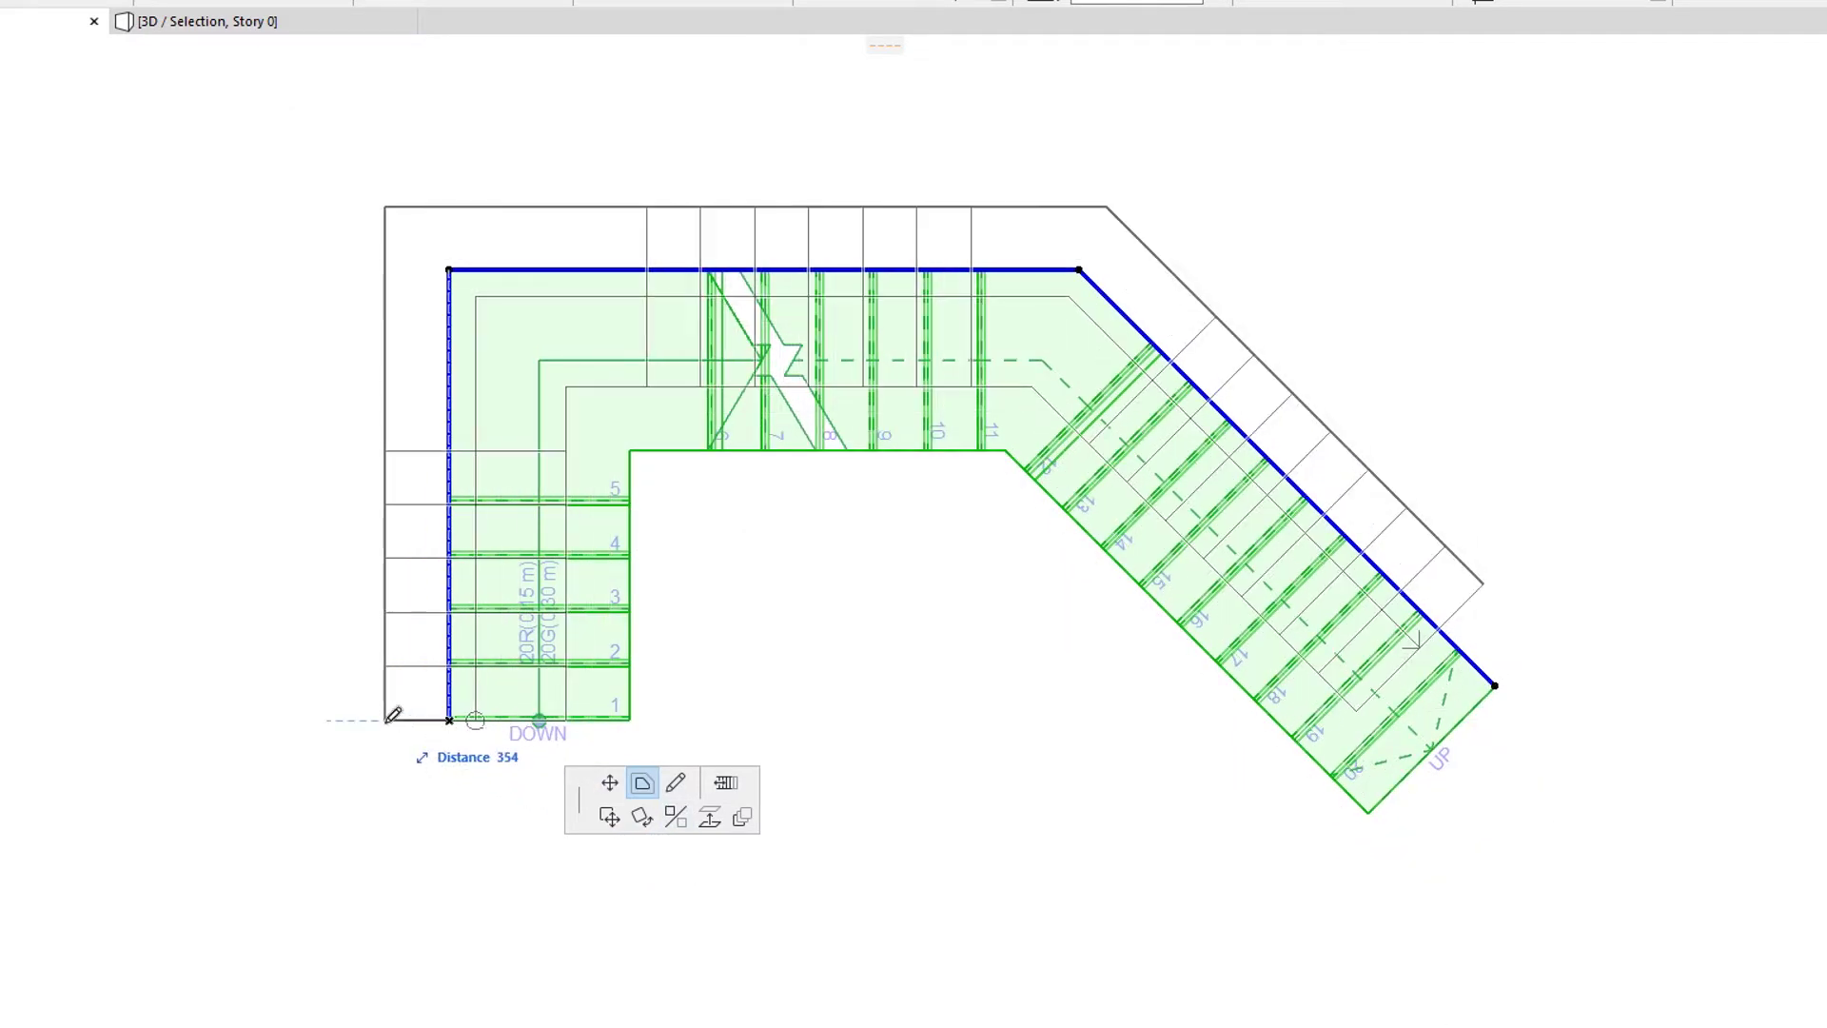
{"action": "type", "text": "300"}
{"action": "key", "text": "Return"}
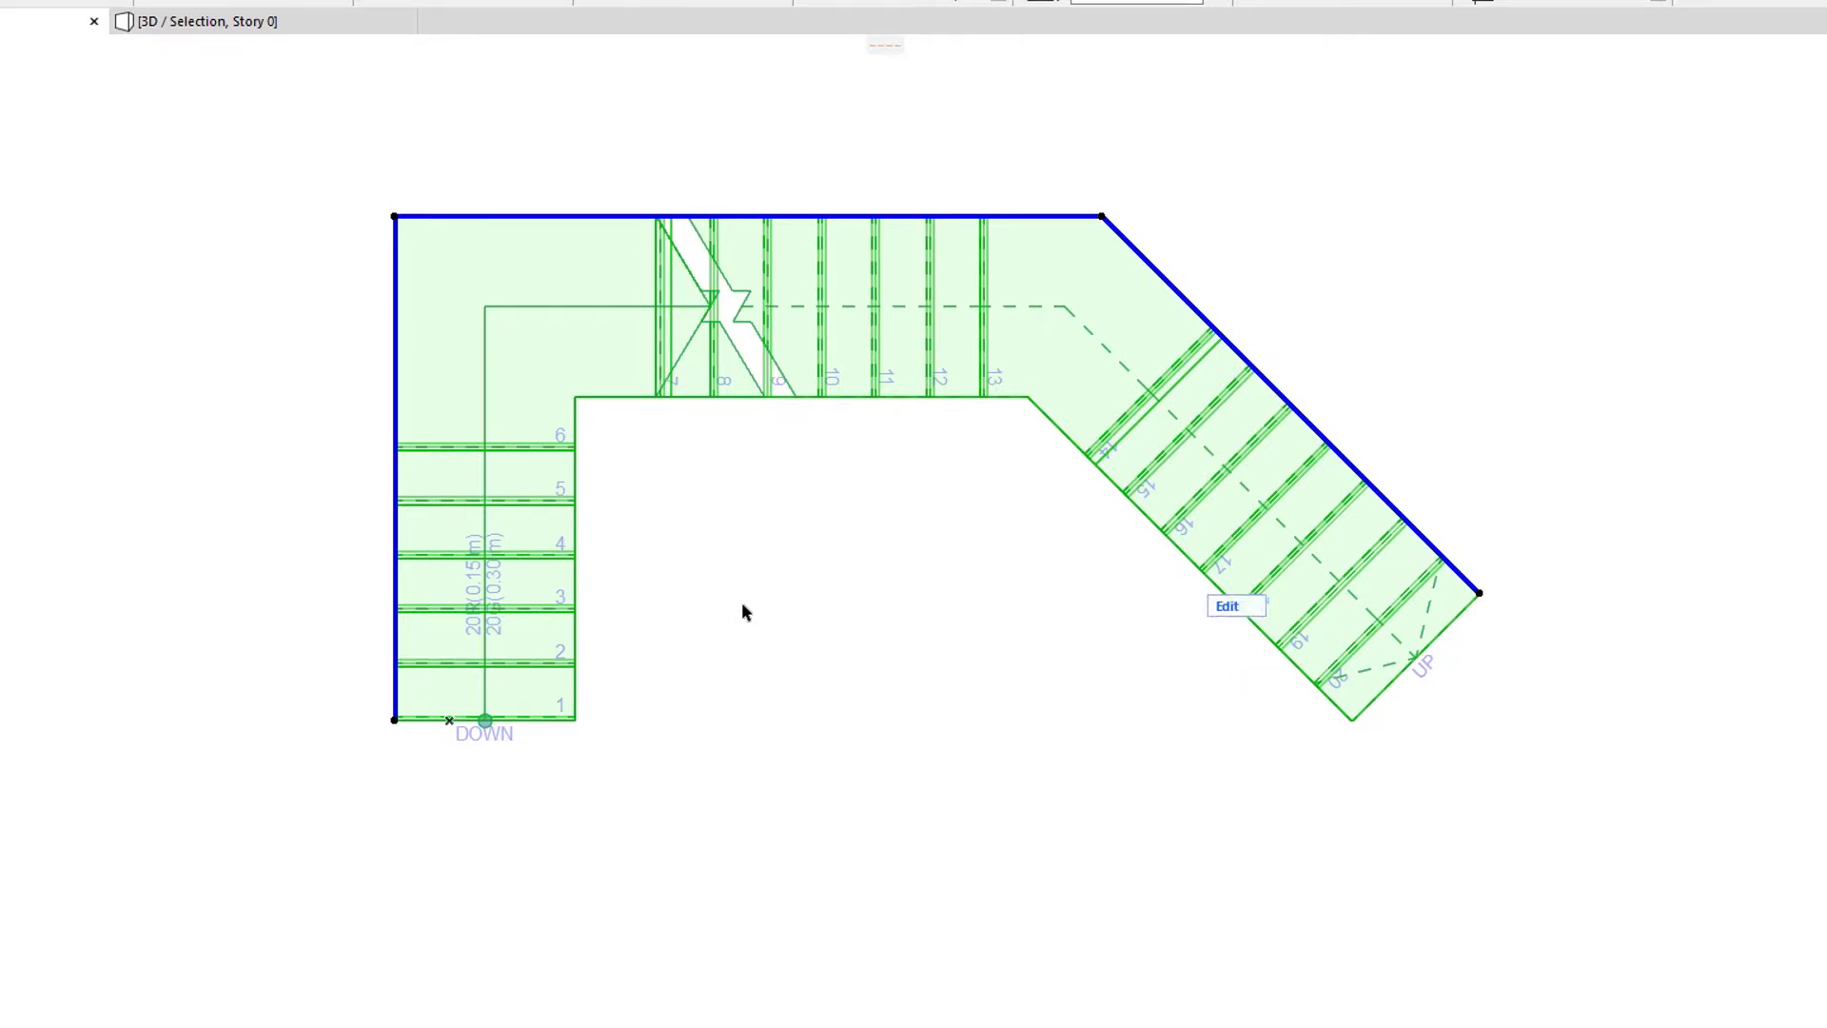
- Try adding a flight at the bottom-left corner, undo it, and begin stretching the lower flight downward
{"action": "left_click", "coordinate": [396, 721]}
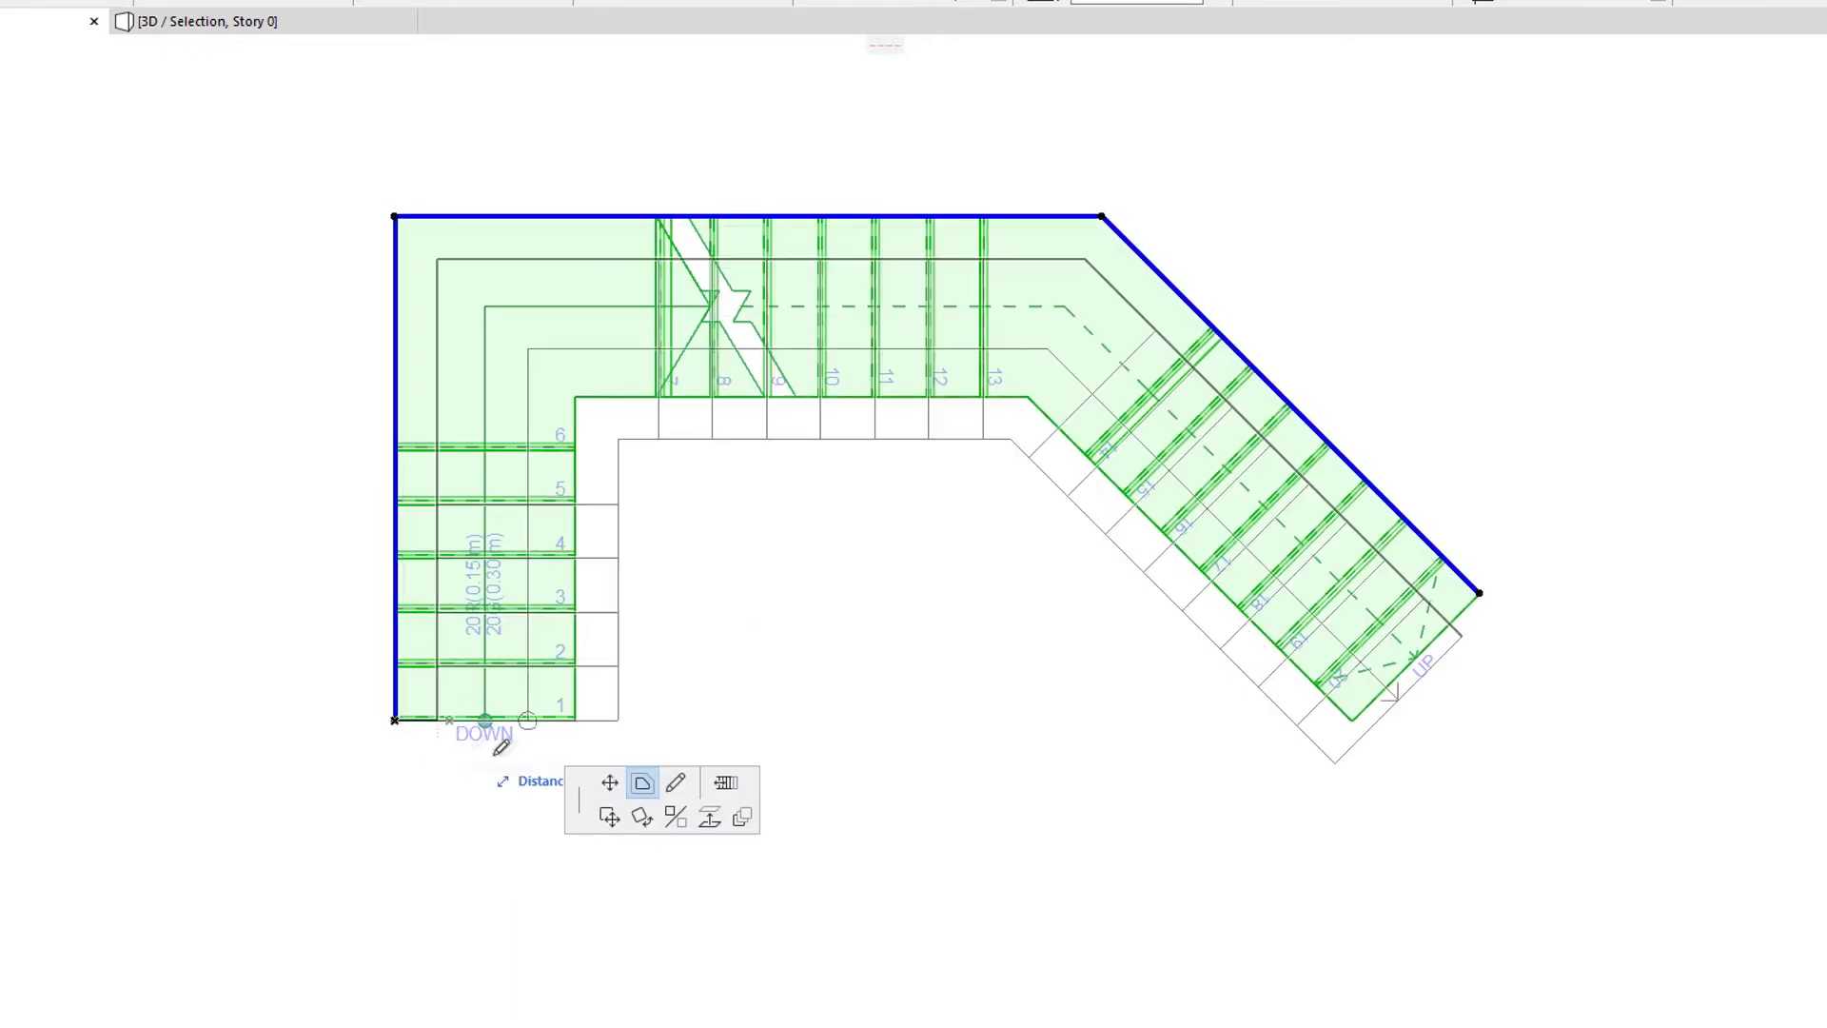
{"action": "left_click", "coordinate": [672, 797]}
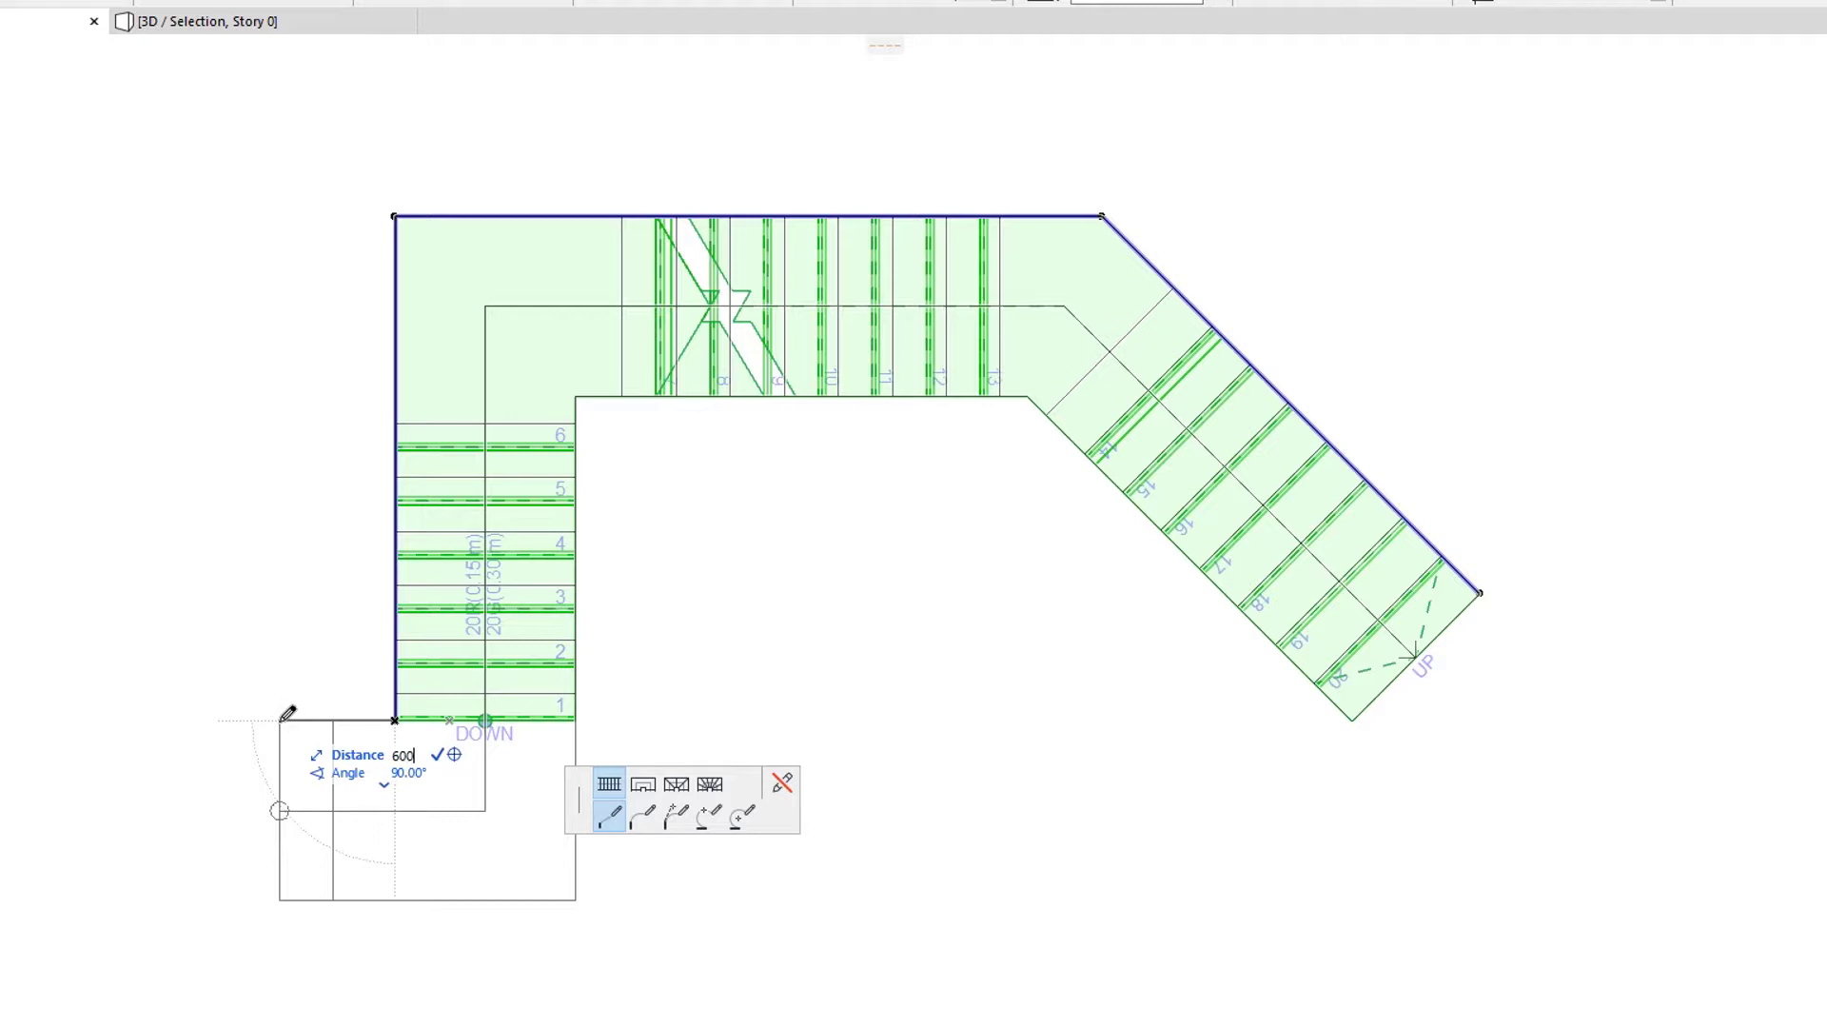
{"action": "left_click", "coordinate": [286, 720]}
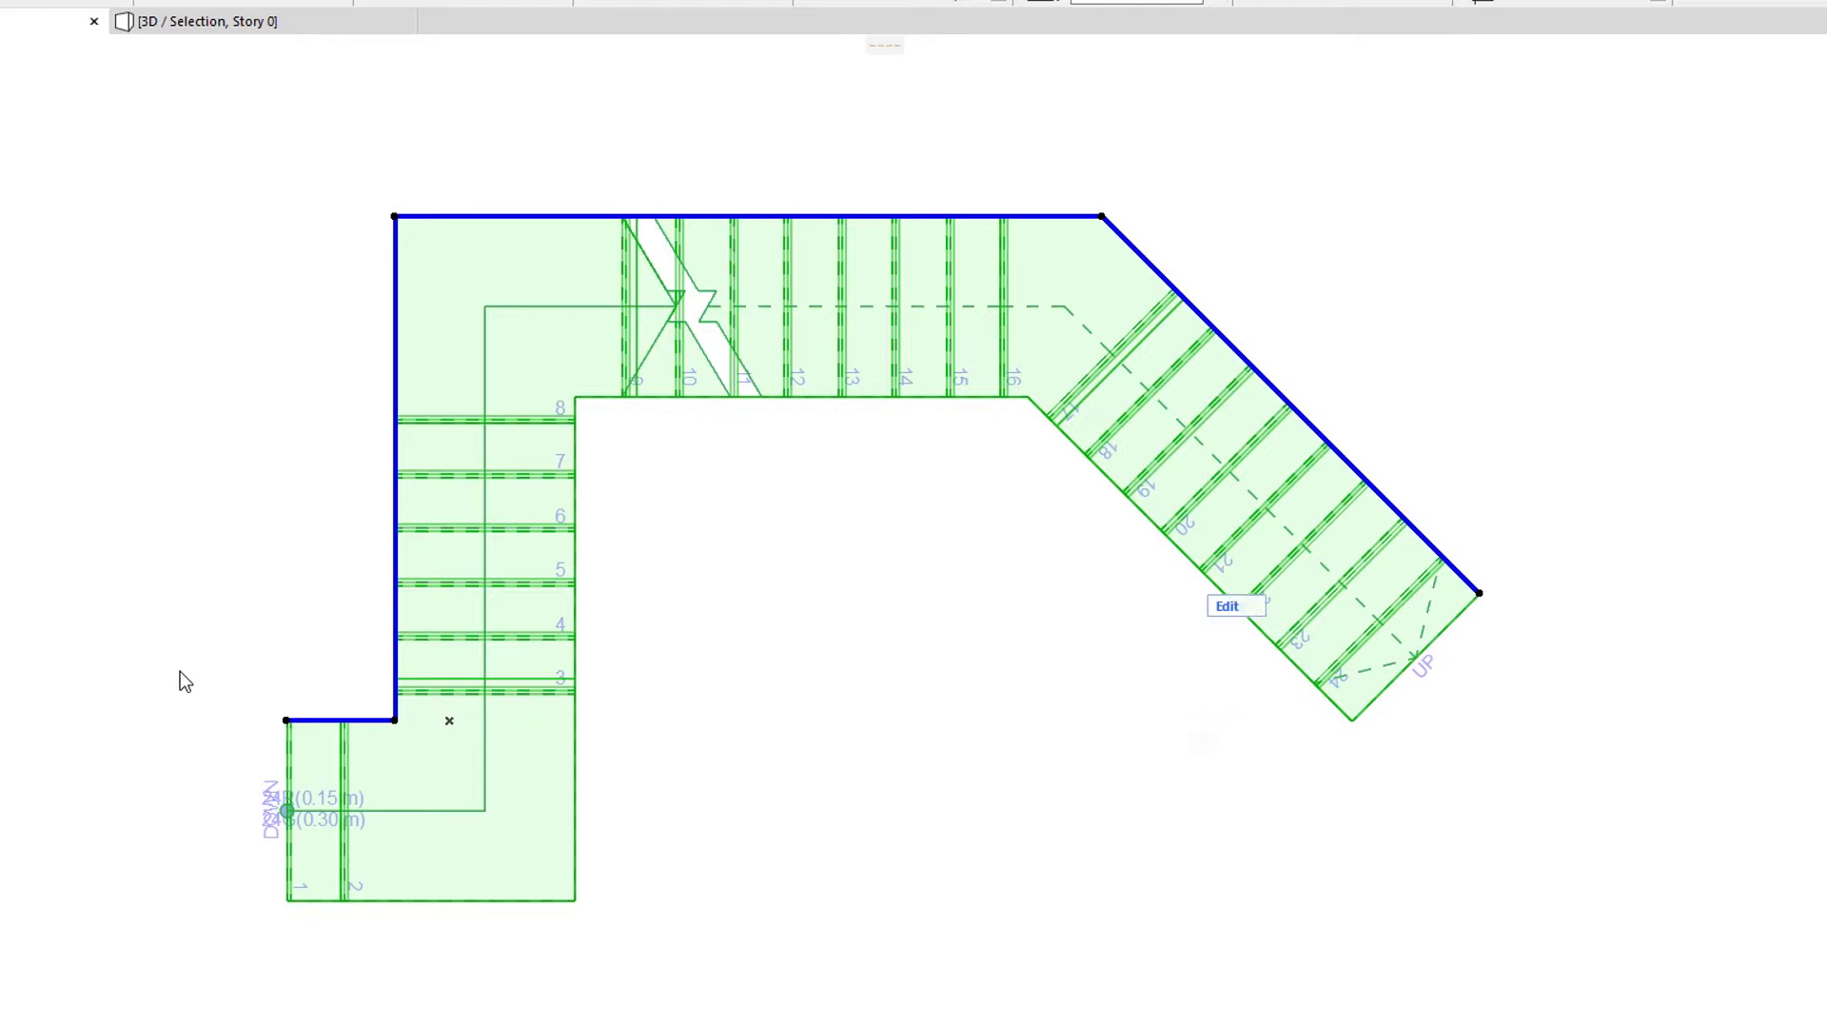
{"action": "key", "text": "ctrl+z"}
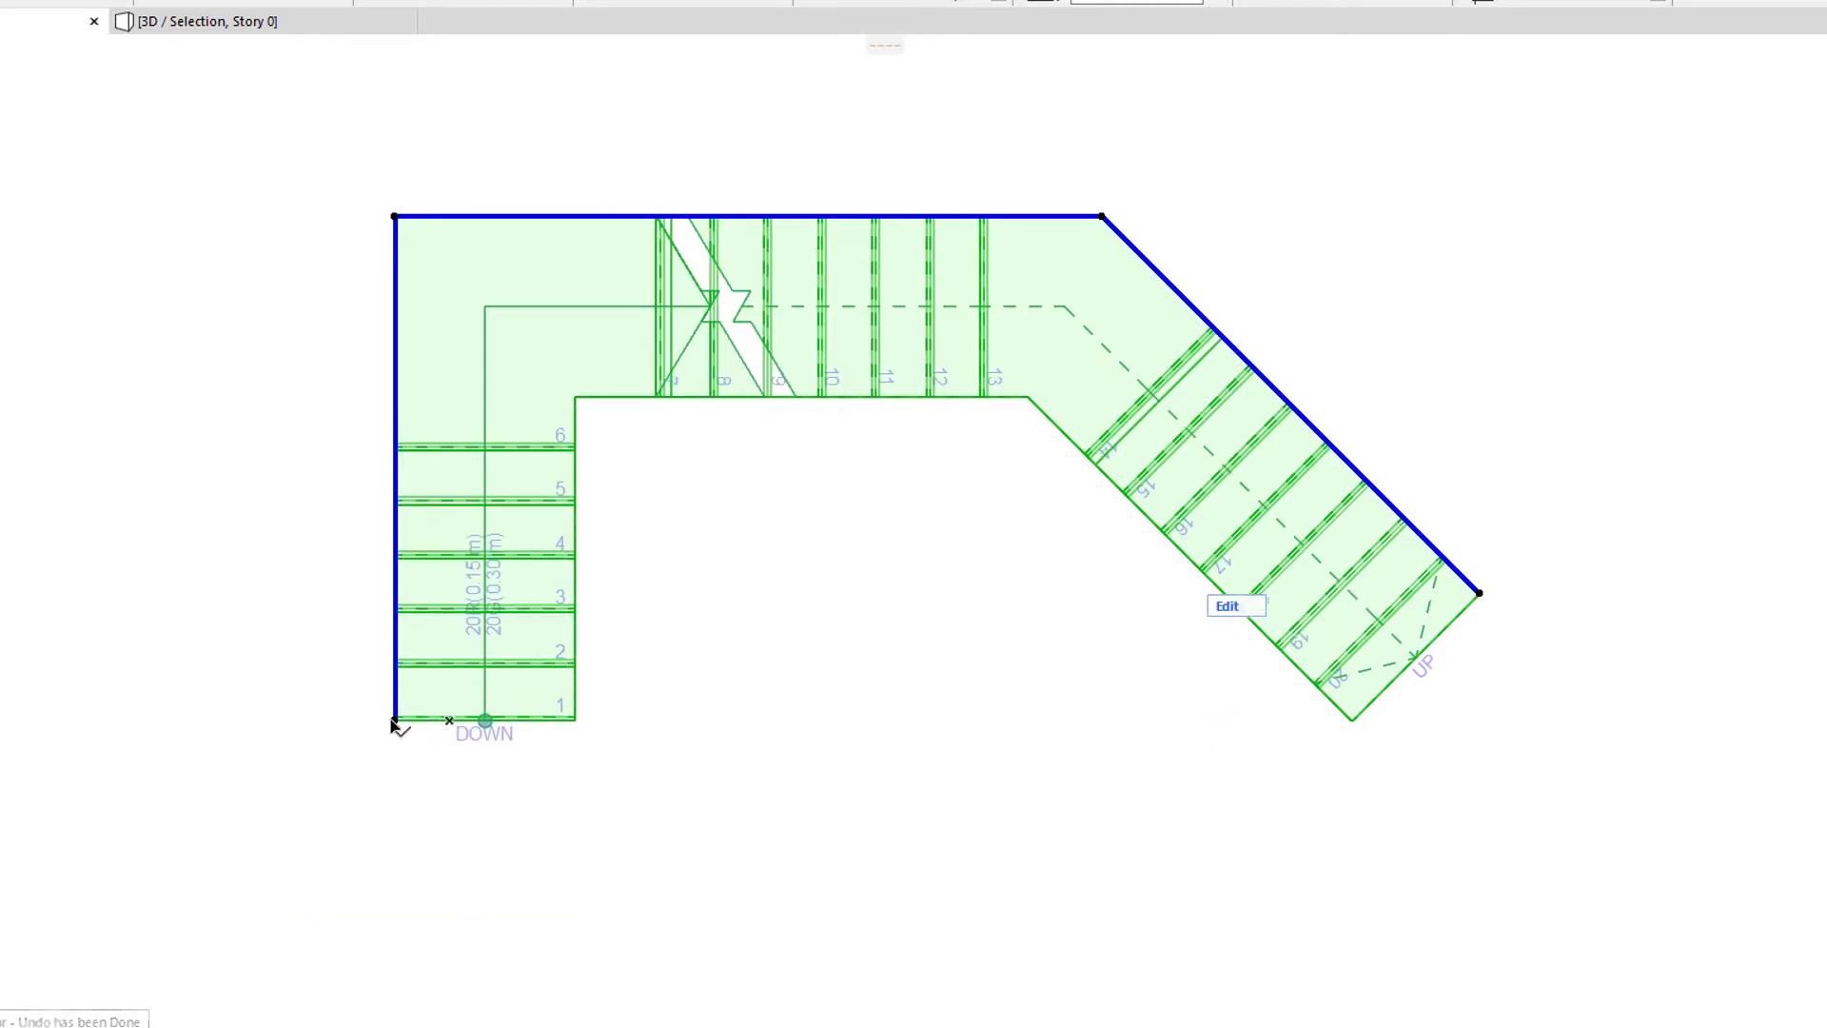
{"action": "left_click", "coordinate": [393, 722]}
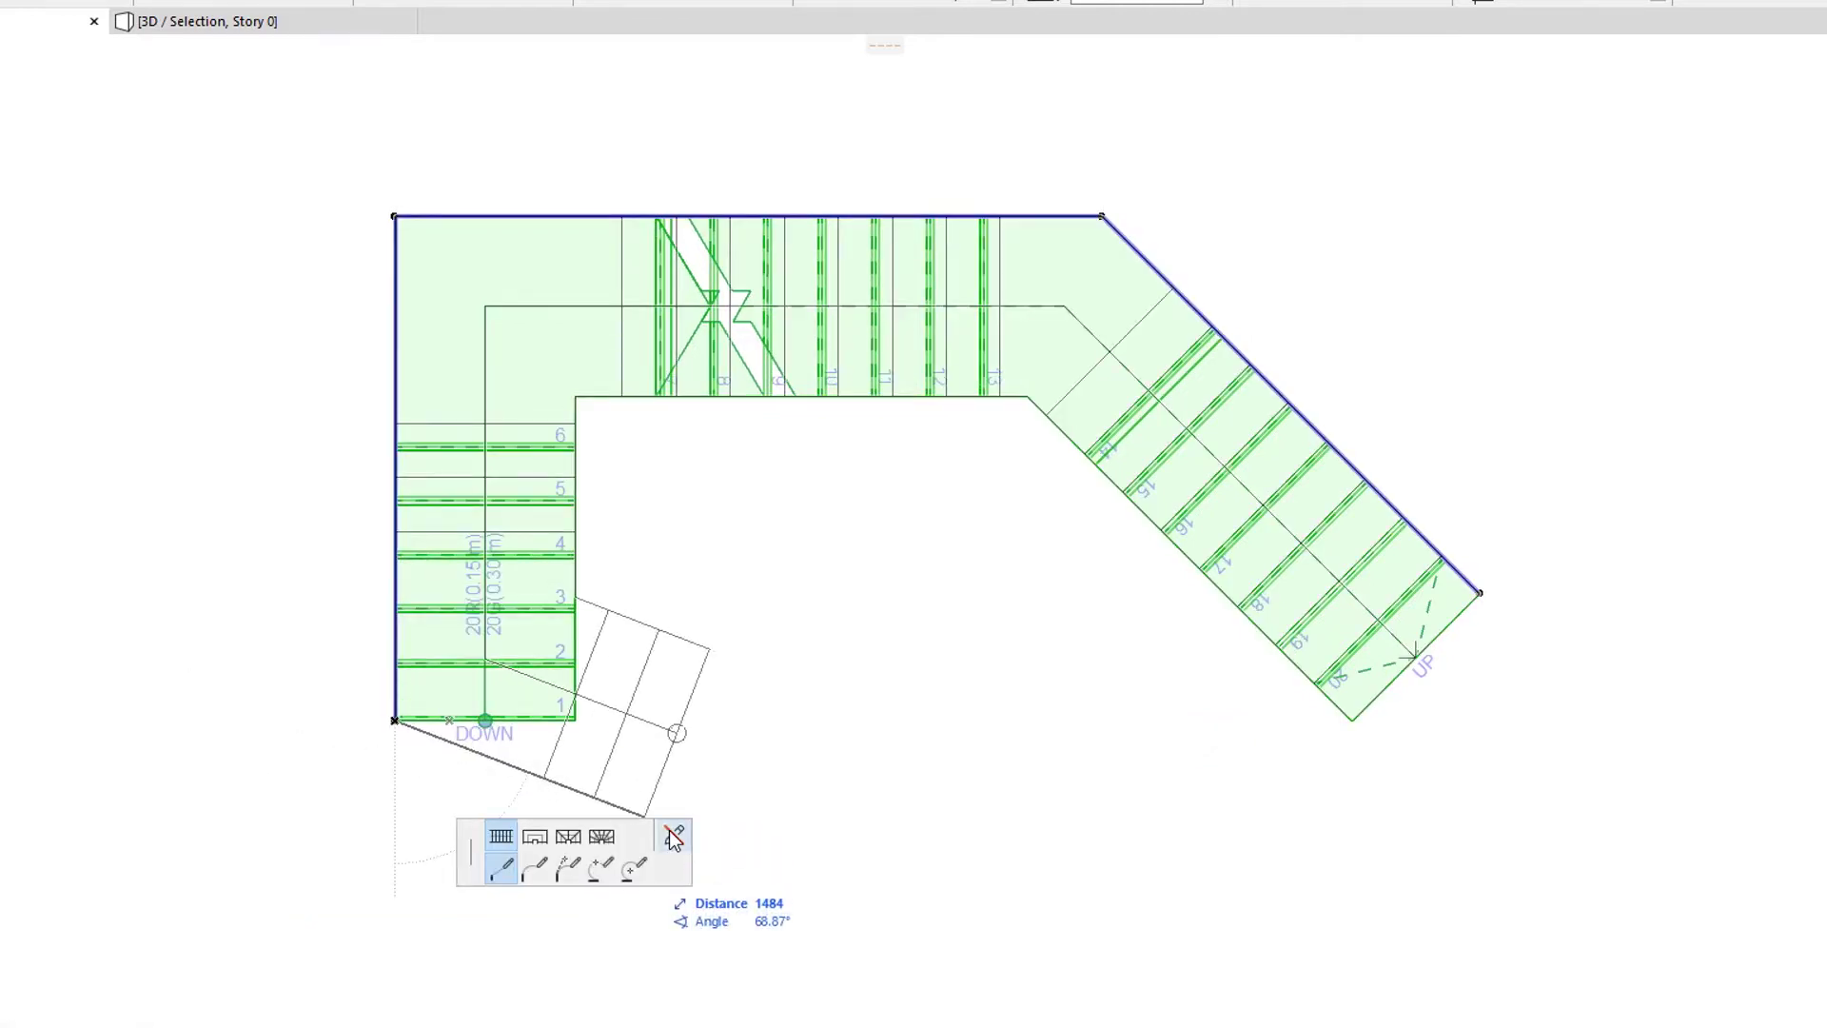
{"action": "left_click", "coordinate": [782, 782]}
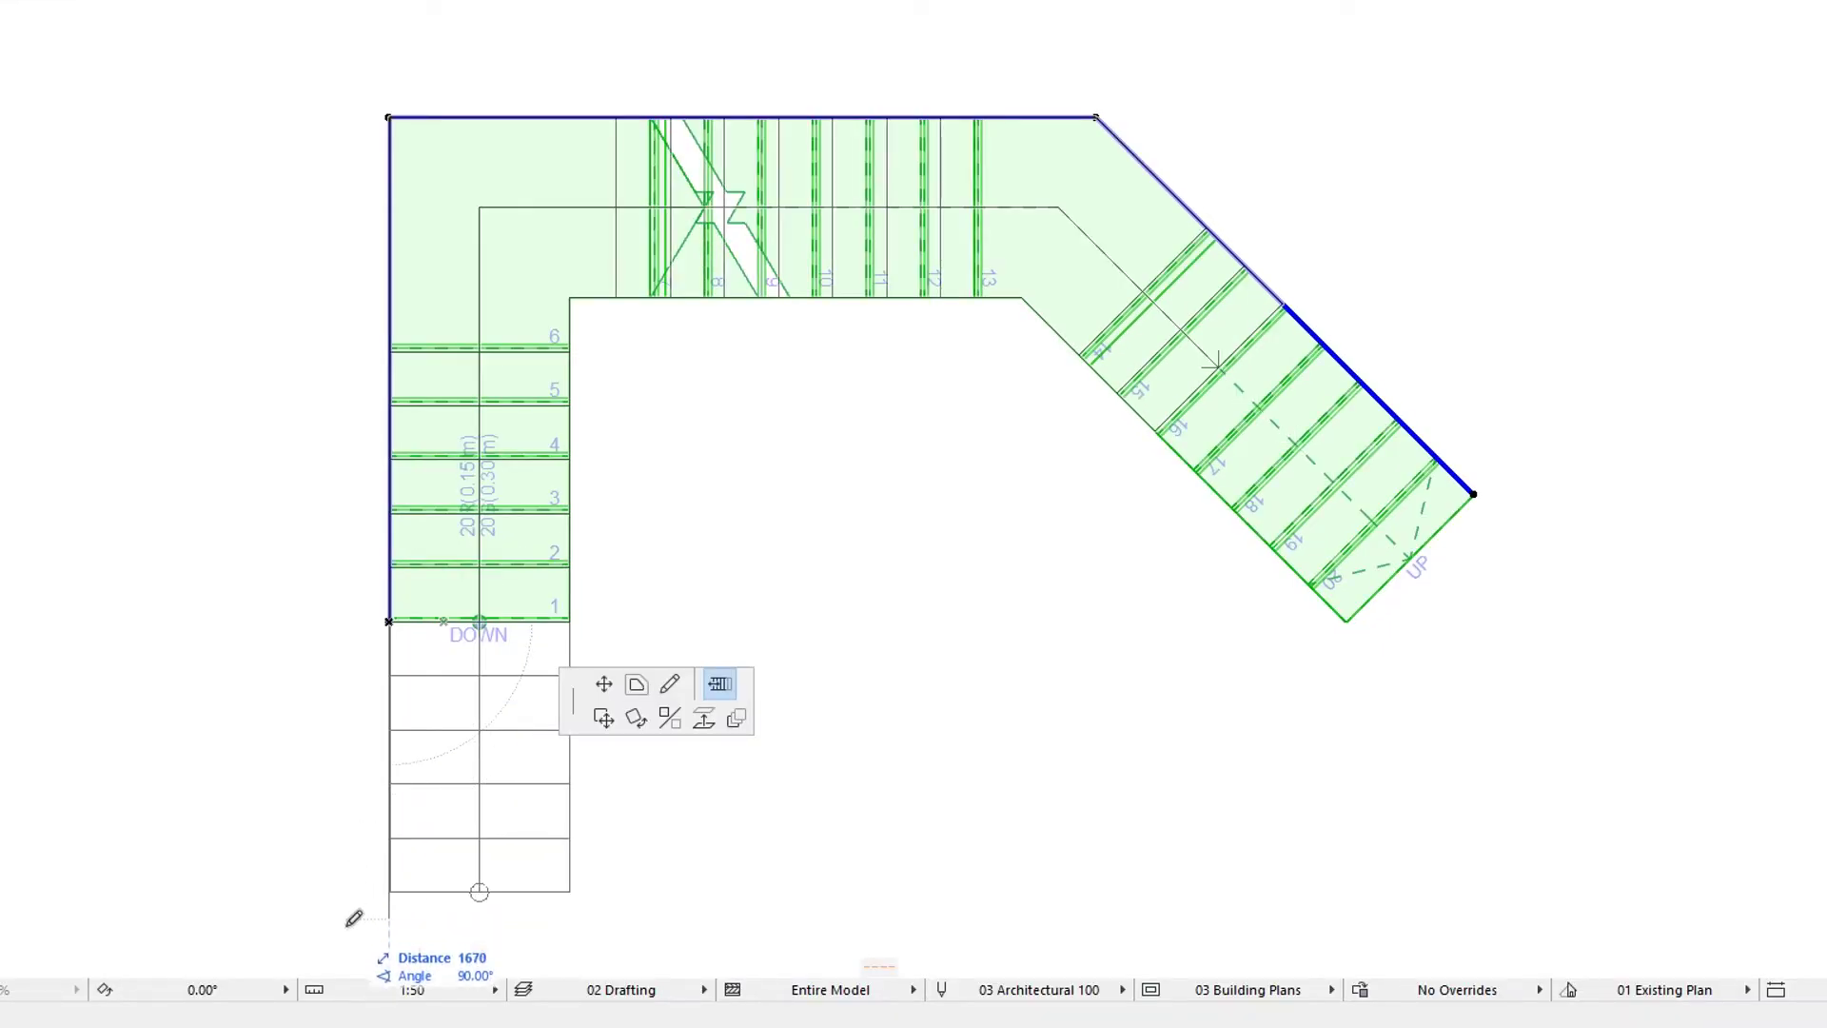
{"action": "left_click", "coordinate": [334, 933]}
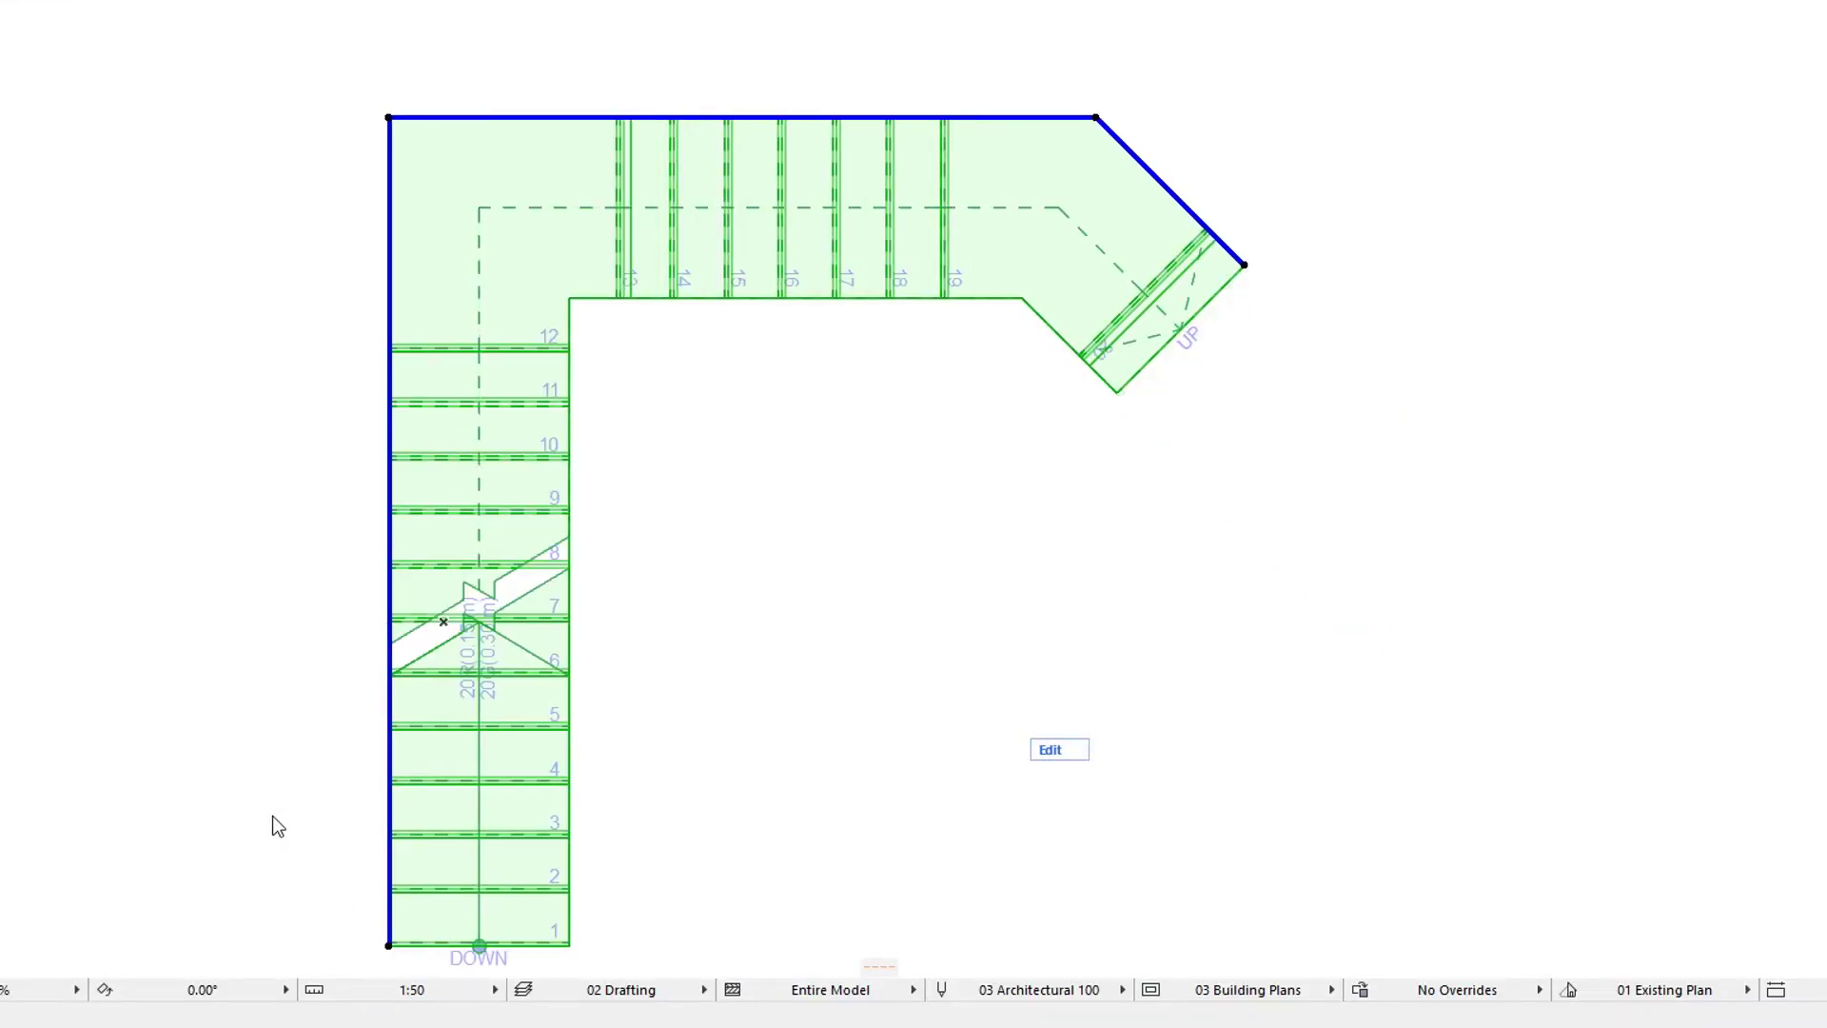
{"action": "left_click", "coordinate": [387, 946]}
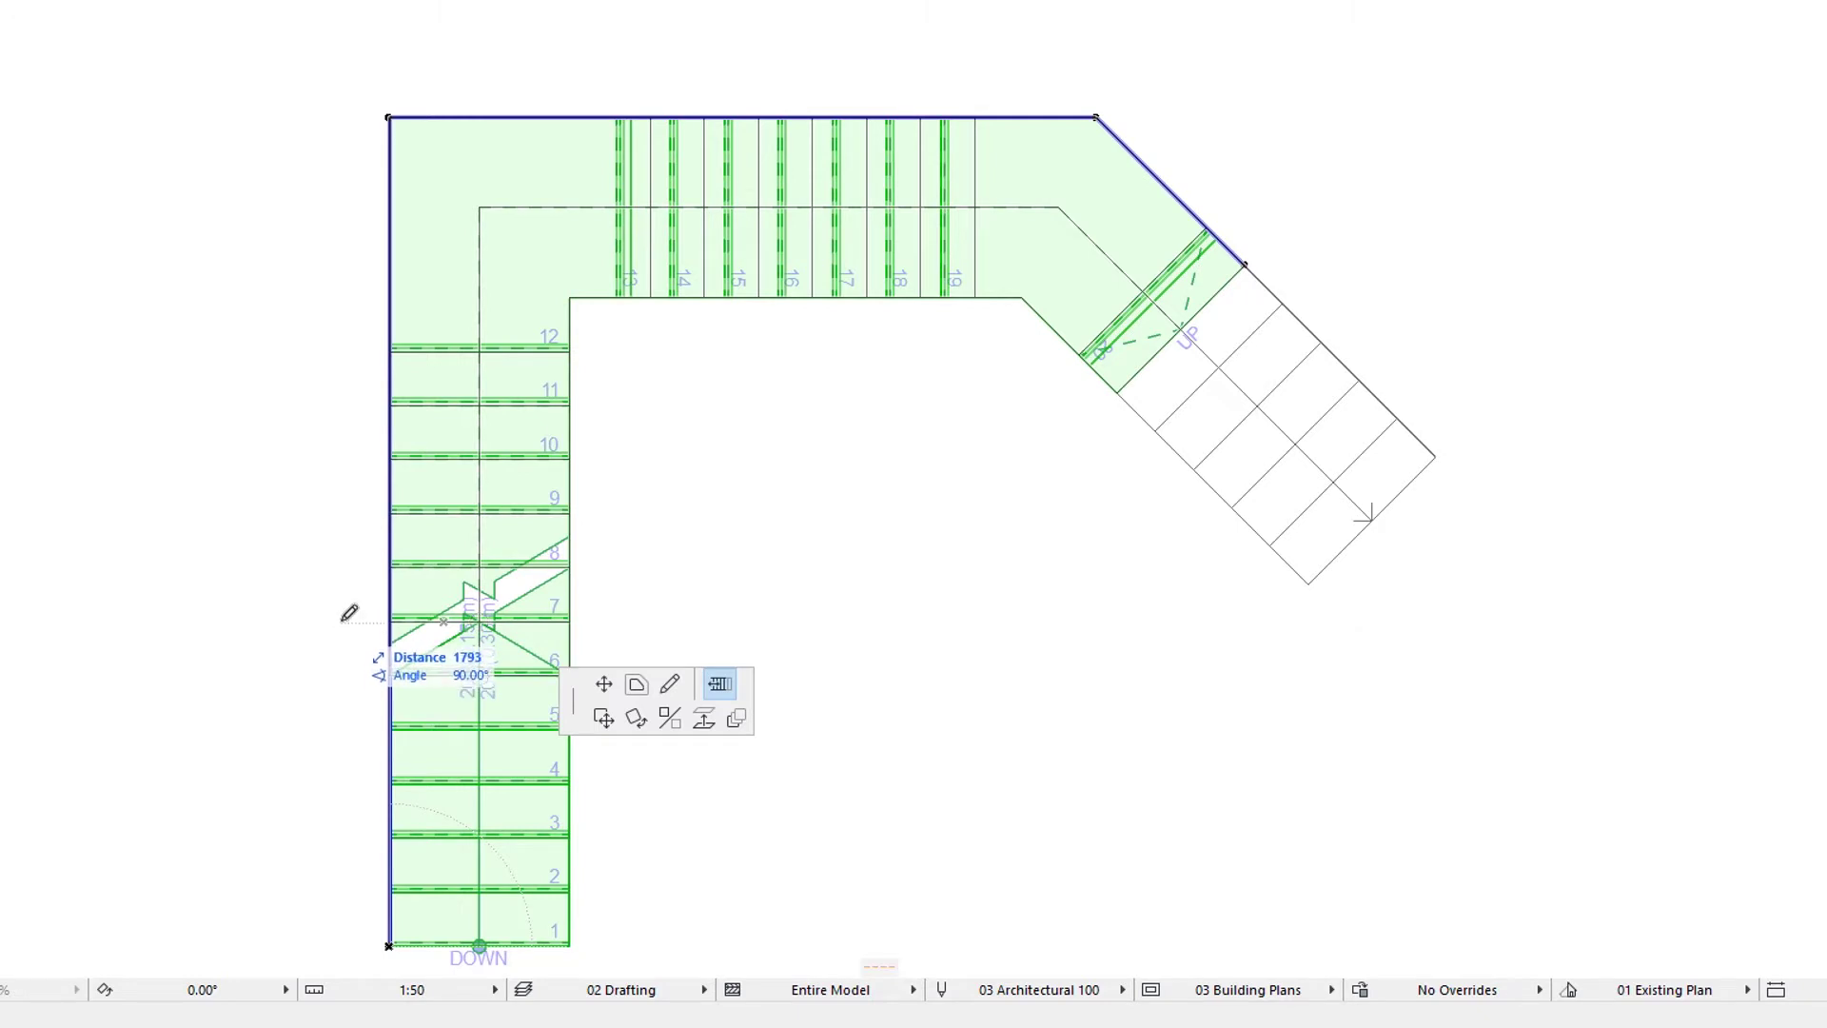
{"action": "left_click", "coordinate": [349, 612]}
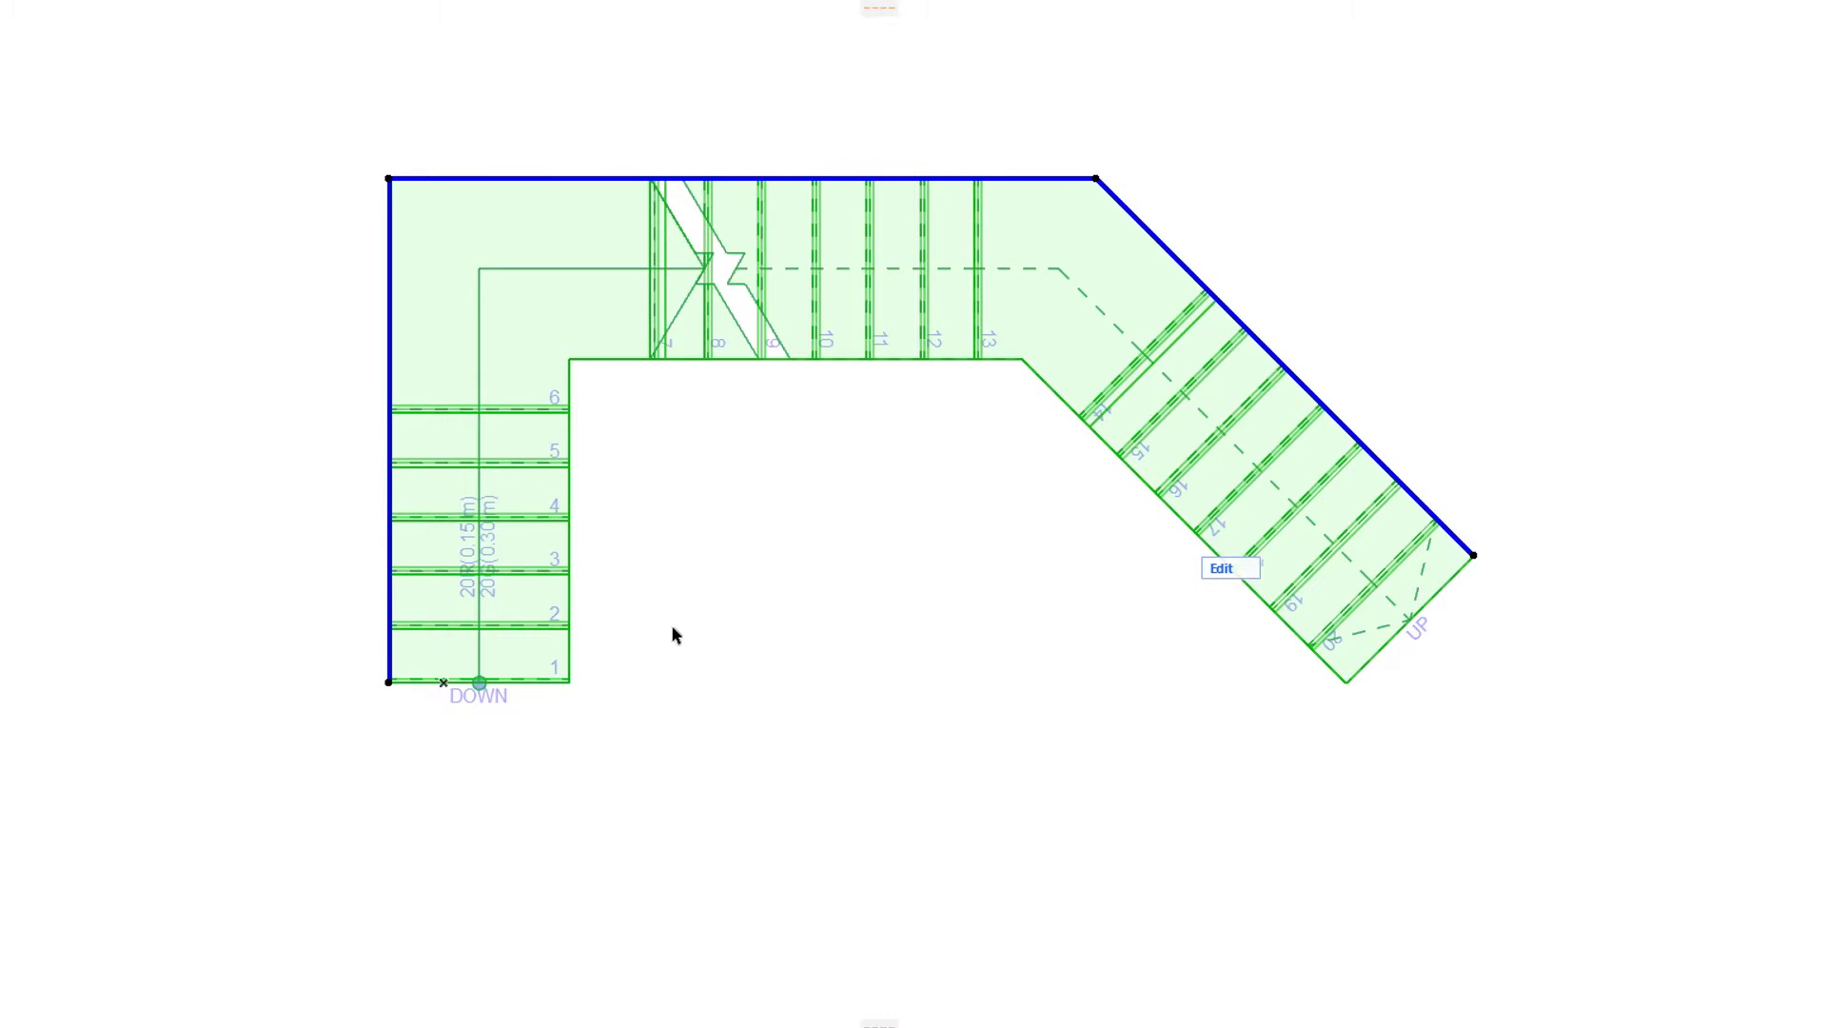
- Fillet the stair's top-left corner with Fillet/Chamfer, entering a radius of 50
{"action": "left_click", "coordinate": [393, 181]}
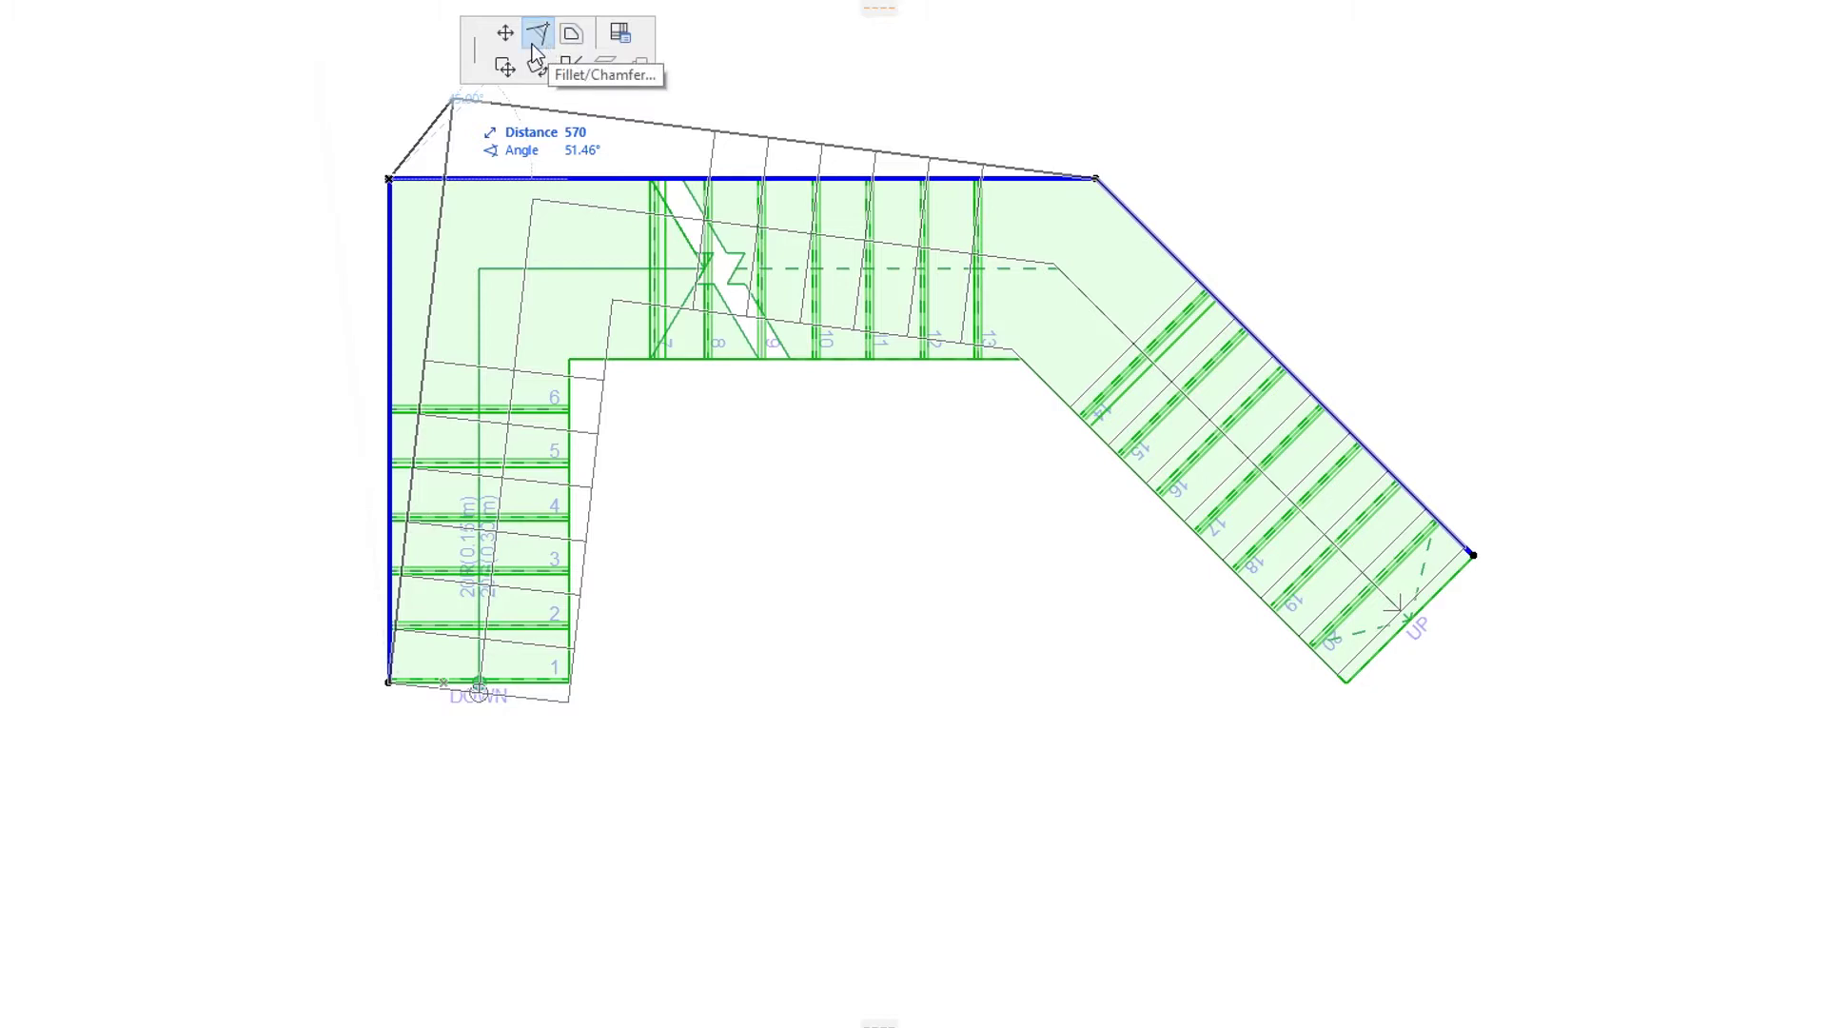
{"action": "left_click", "coordinate": [533, 44]}
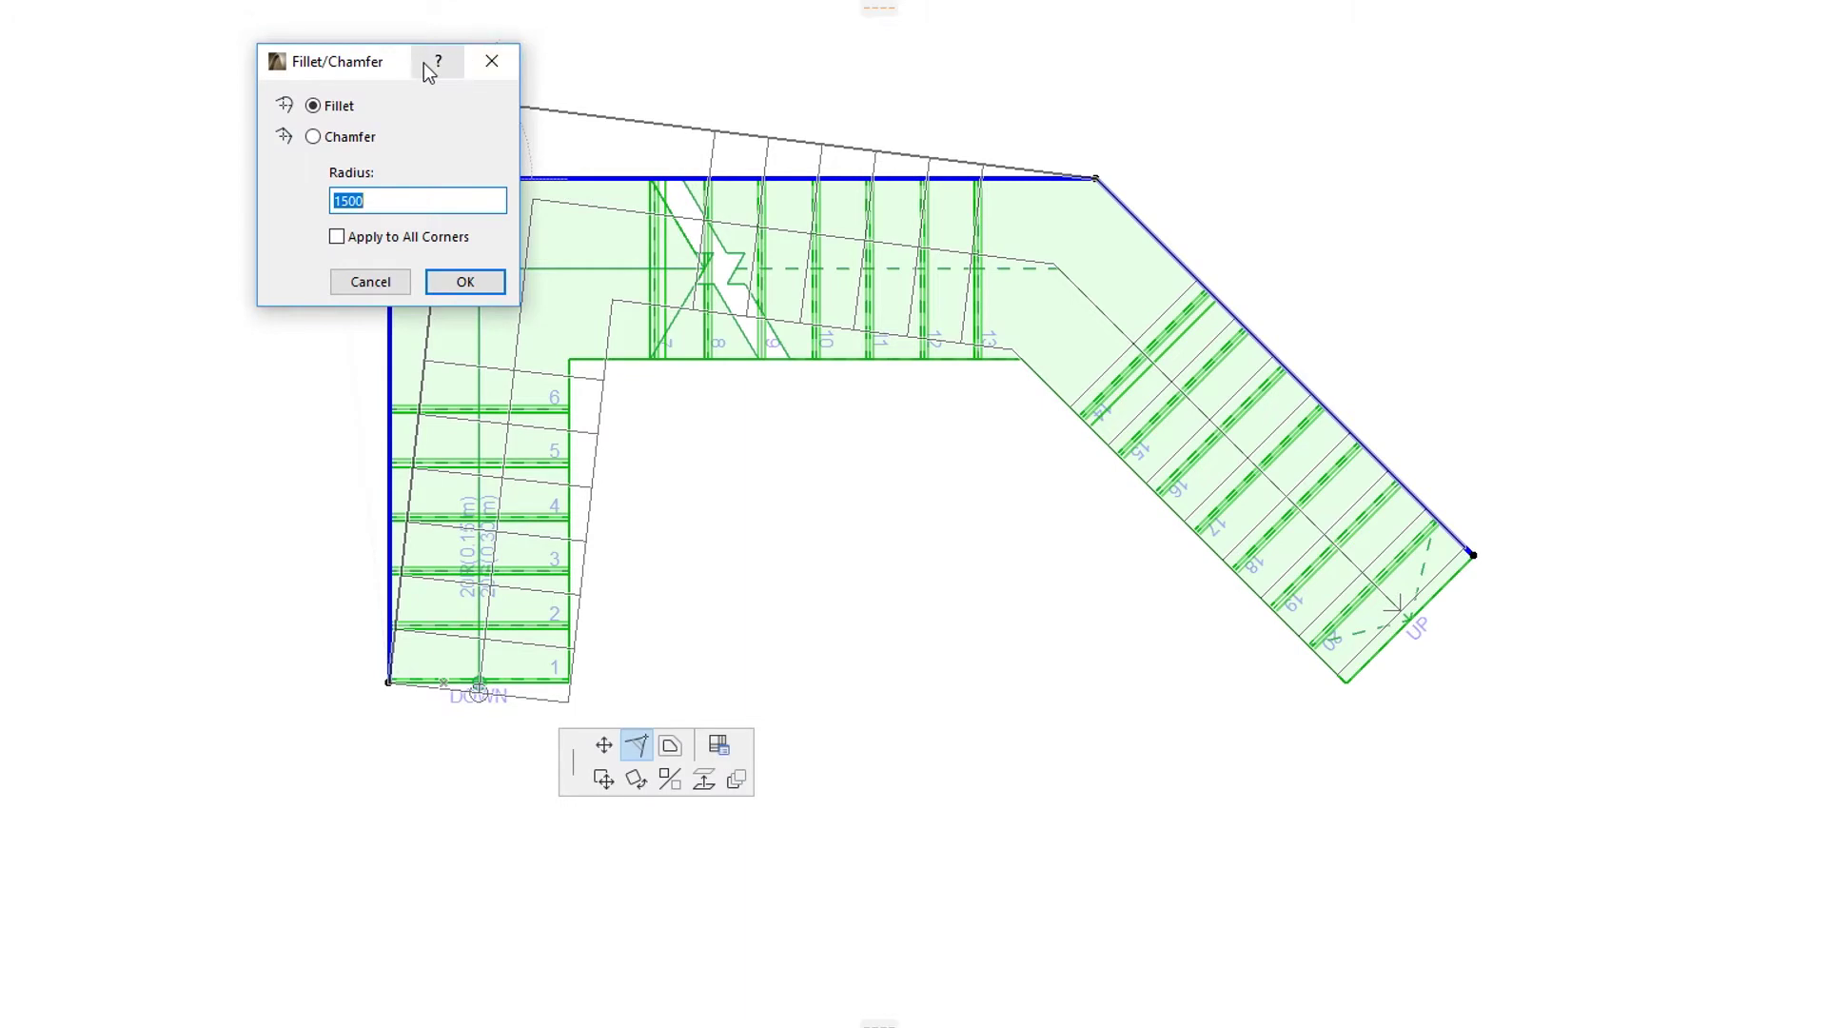
{"action": "left_click_drag", "start_coordinate": [390, 66], "coordinate": [190, 109]}
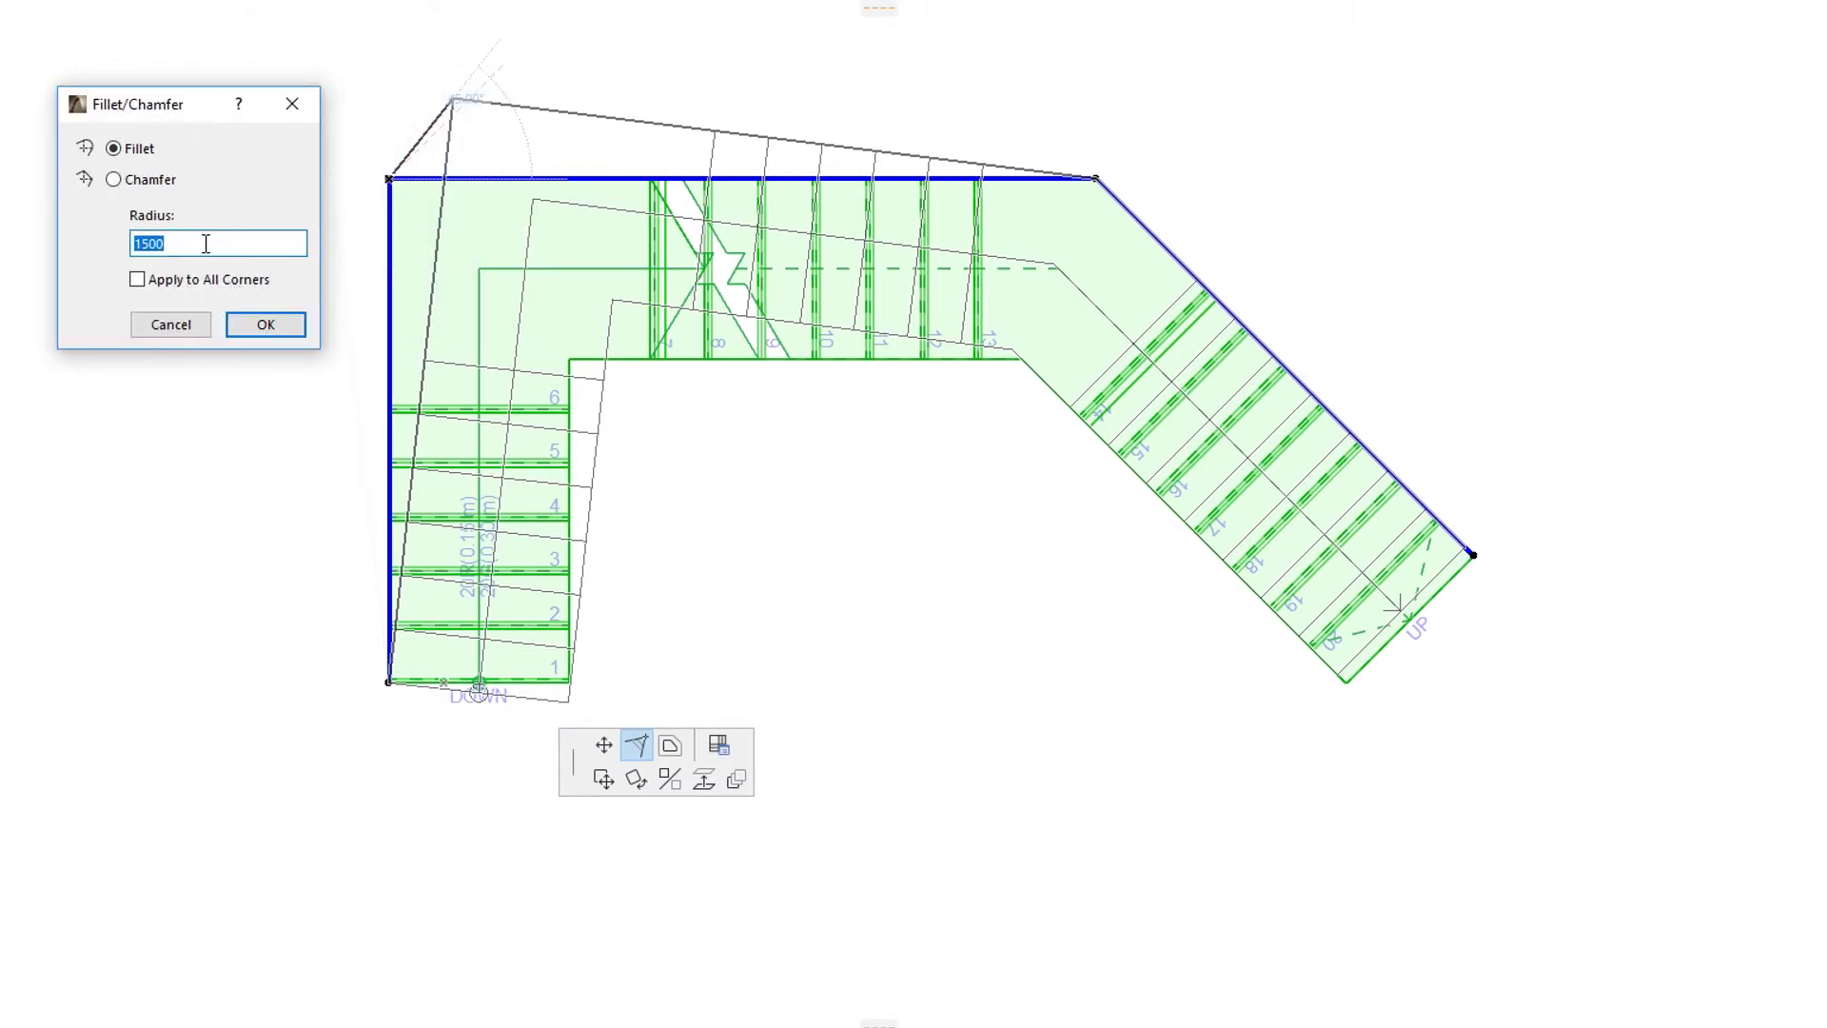
{"action": "type", "text": "50"}
{"action": "double_click", "coordinate": [230, 247]}
{"action": "left_click", "coordinate": [286, 325]}
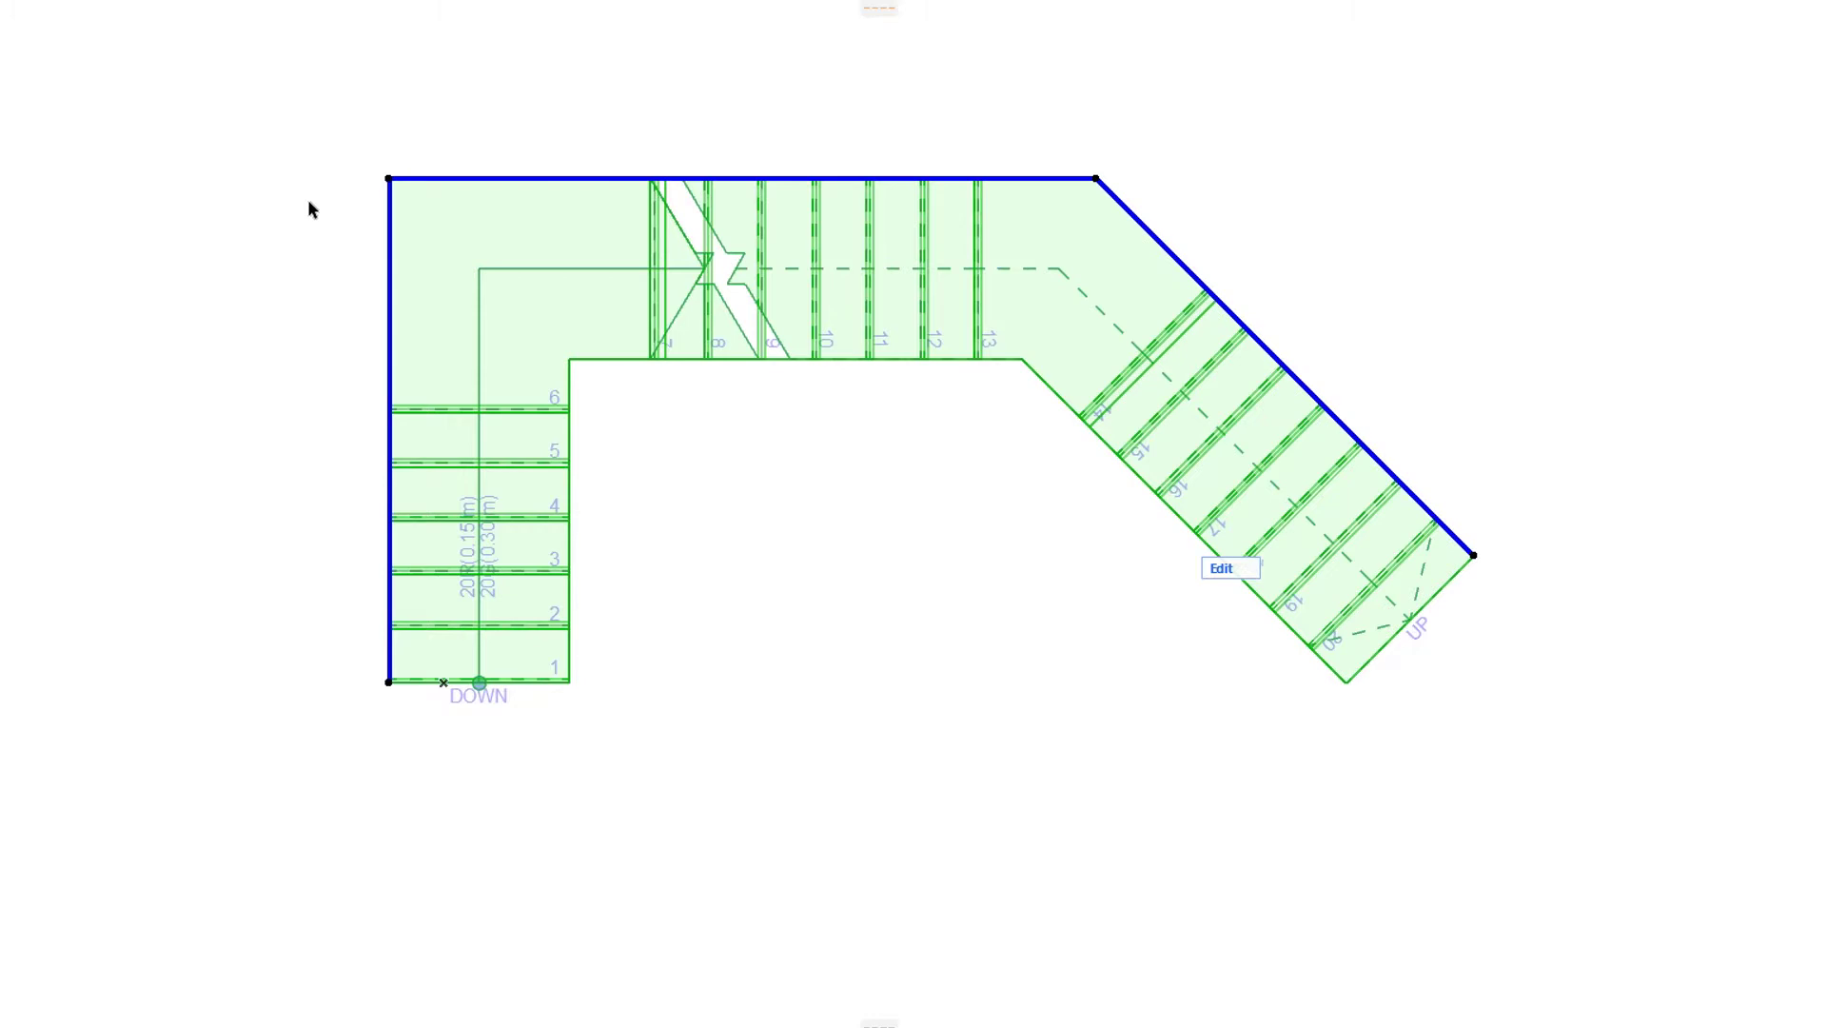
- Reapply the top-left corner fillet with a radius of 1000
{"action": "left_click", "coordinate": [388, 178]}
{"action": "left_click", "coordinate": [530, 294]}
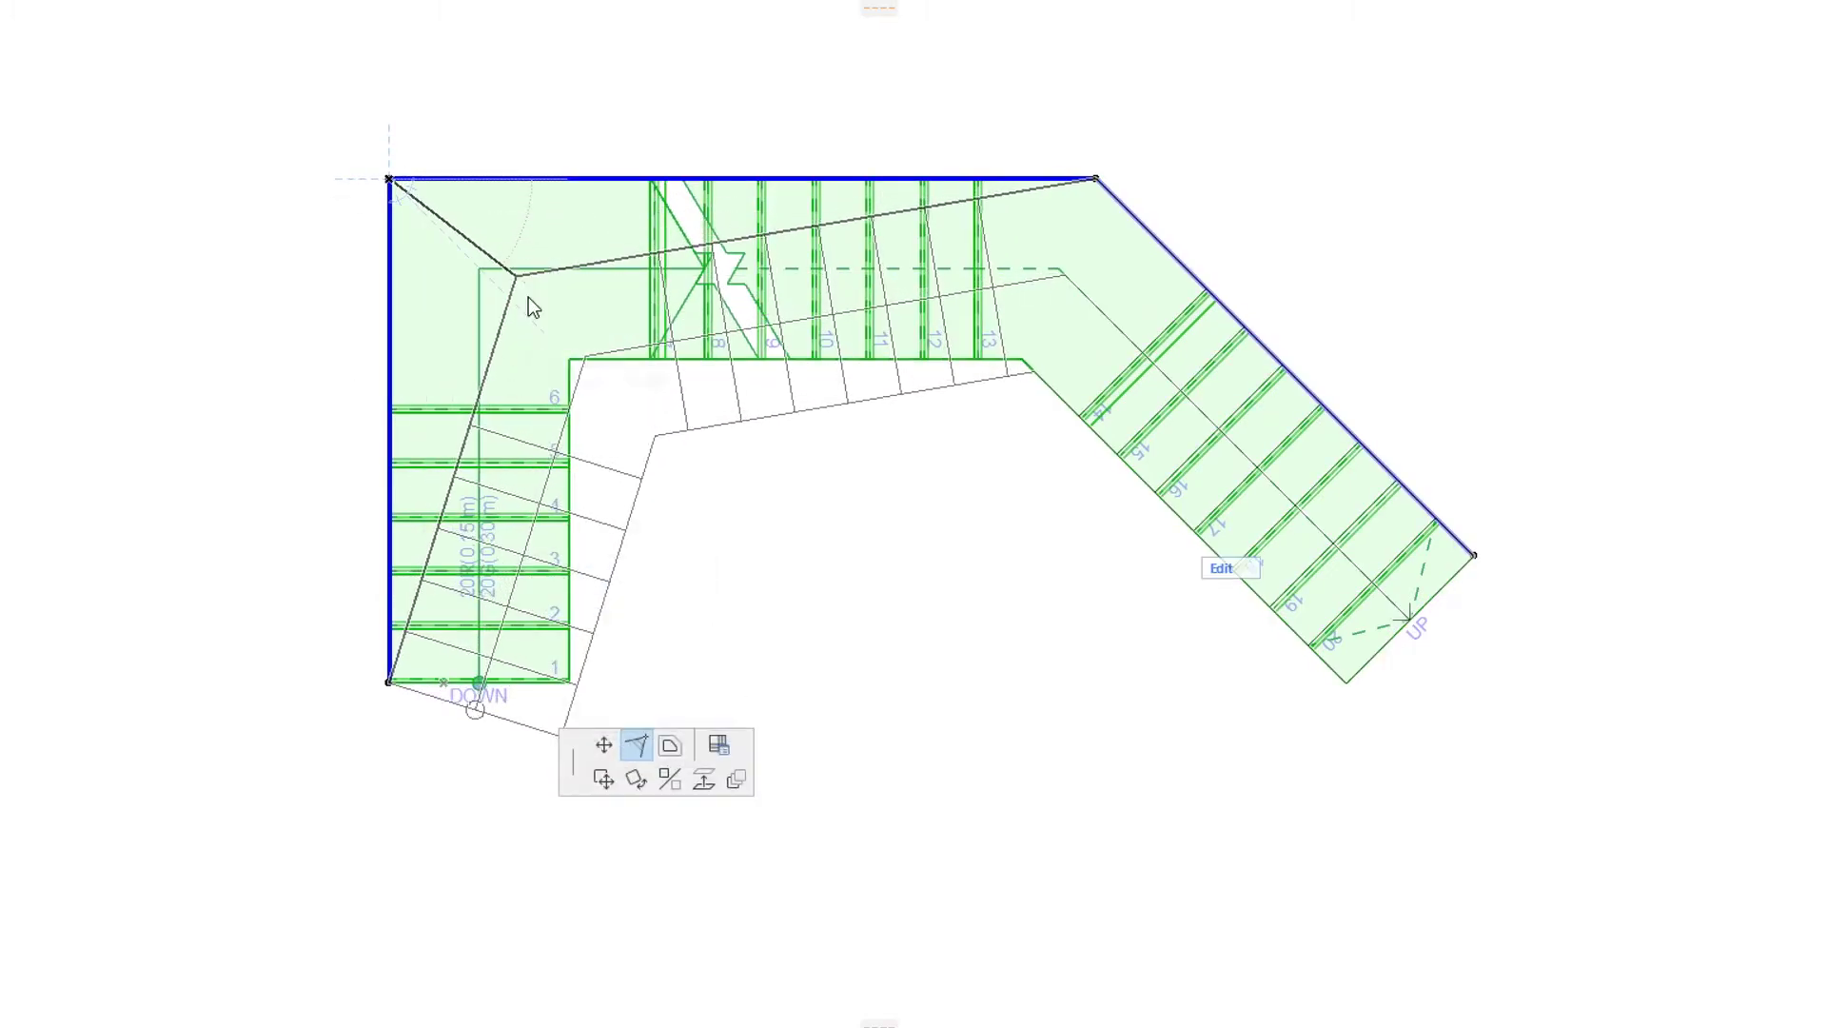
{"action": "left_click_drag", "start_coordinate": [396, 63], "coordinate": [194, 169]}
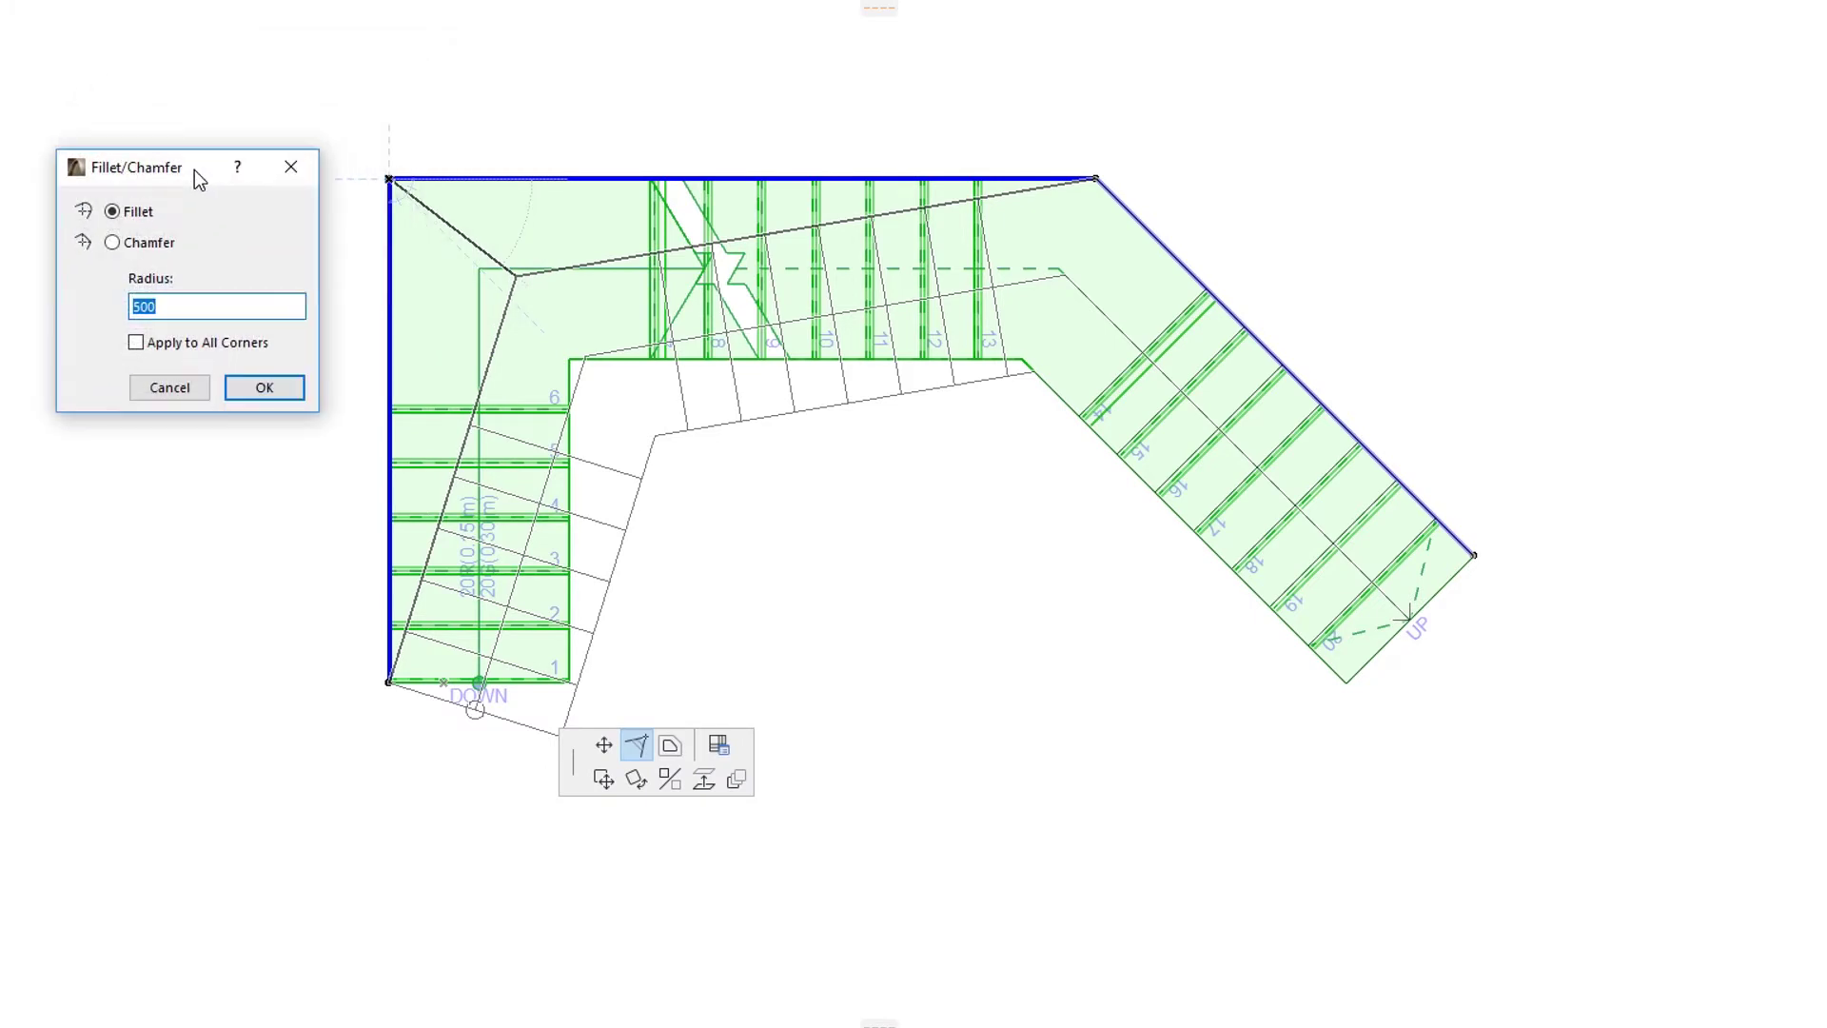
{"action": "type", "text": "1000"}
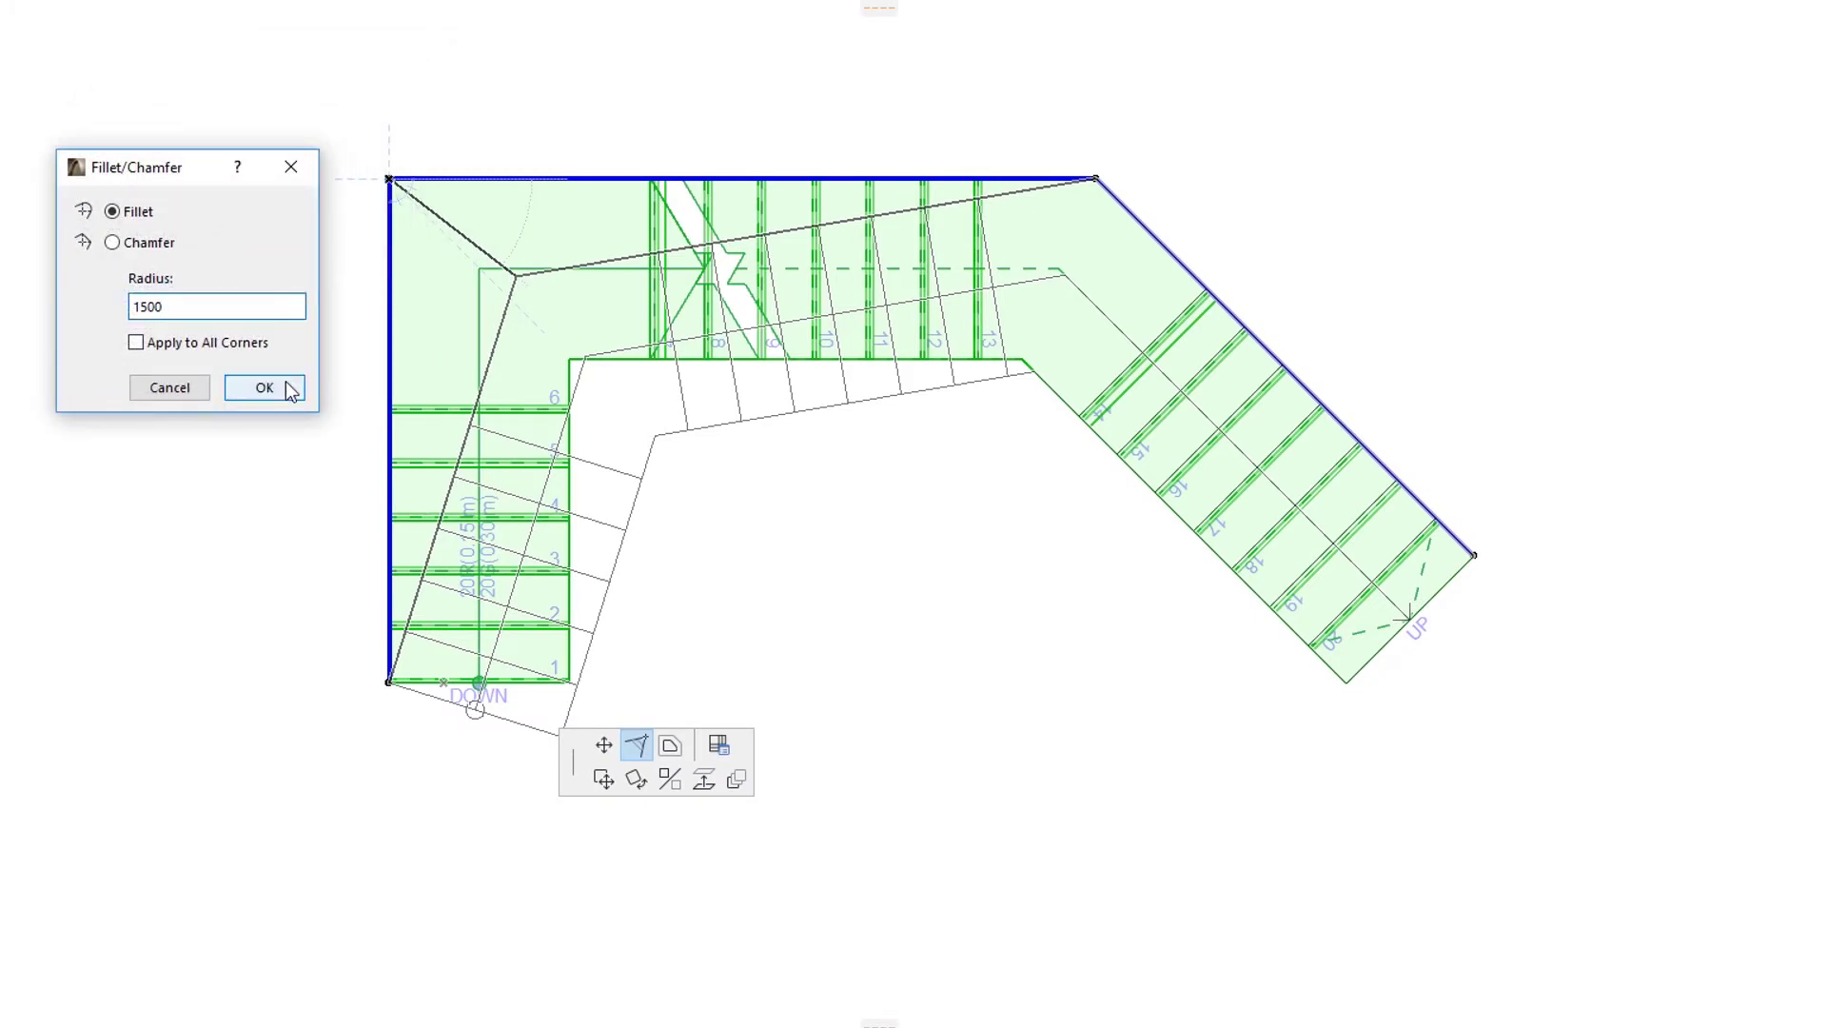
{"action": "left_click", "coordinate": [264, 386]}
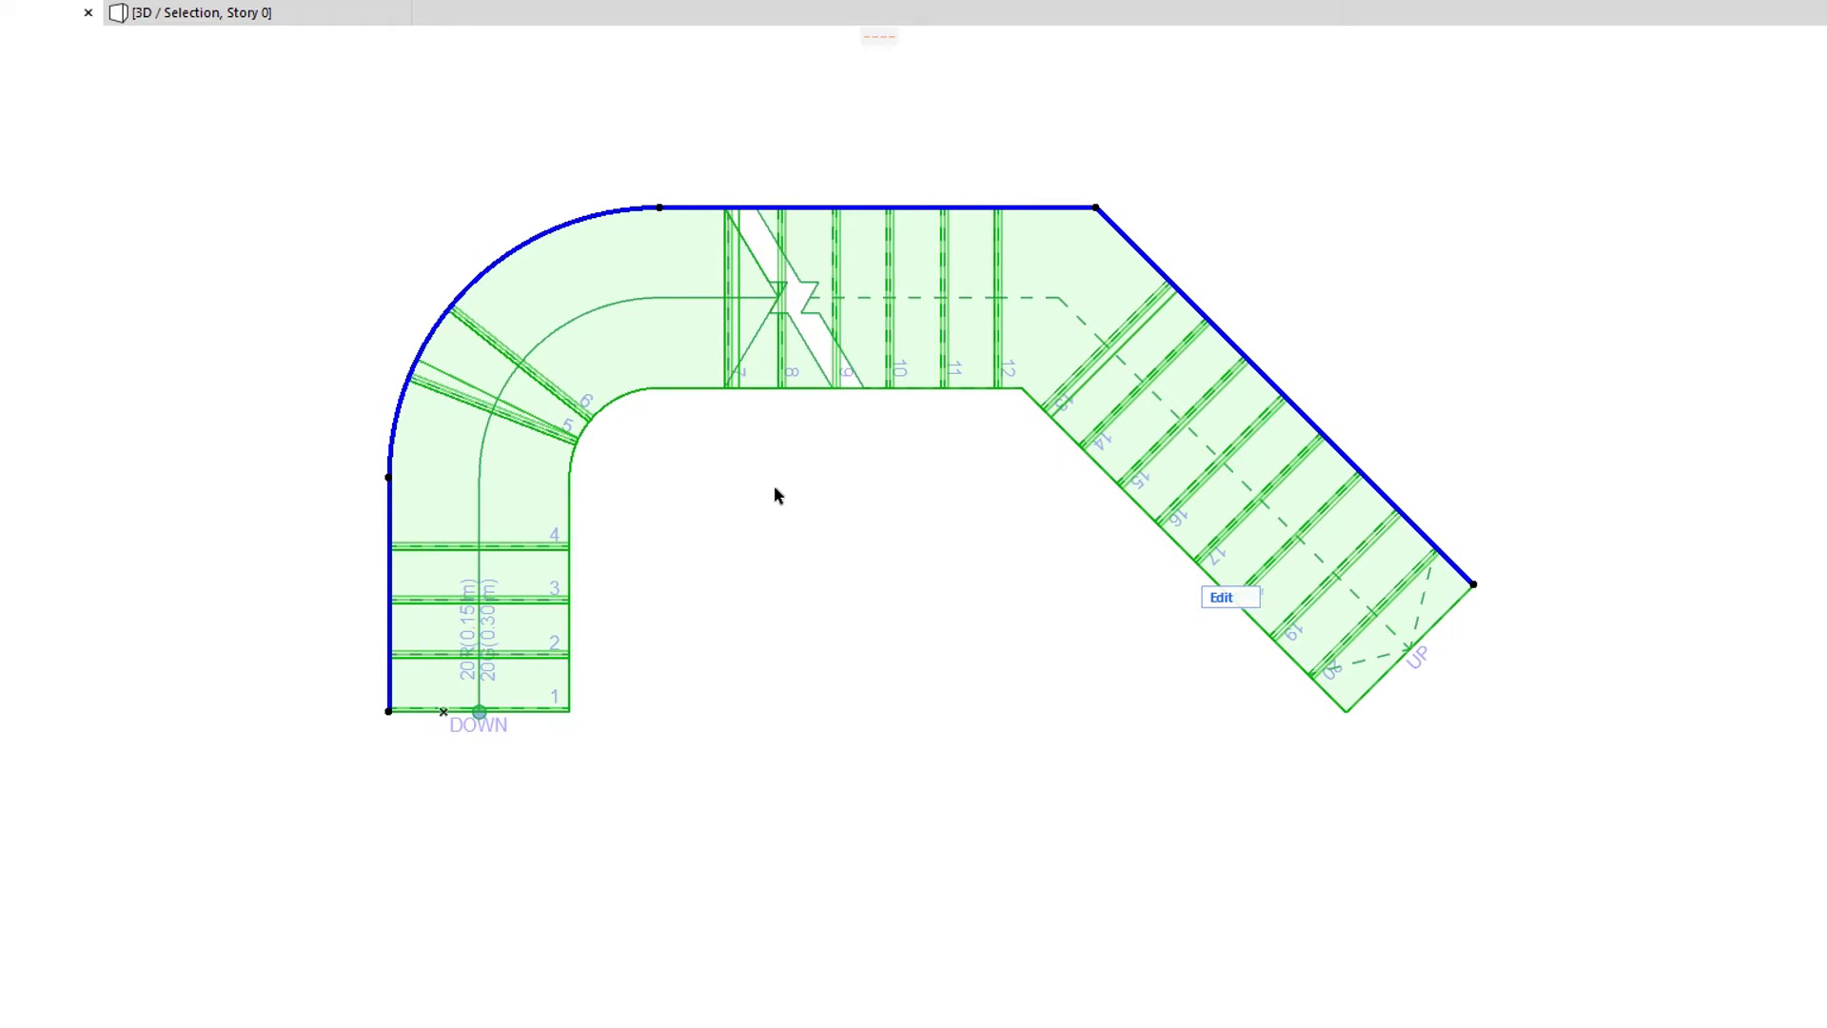
- Set the first turn's turning type to Winder with Equal Goings
{"action": "left_click", "coordinate": [388, 481]}
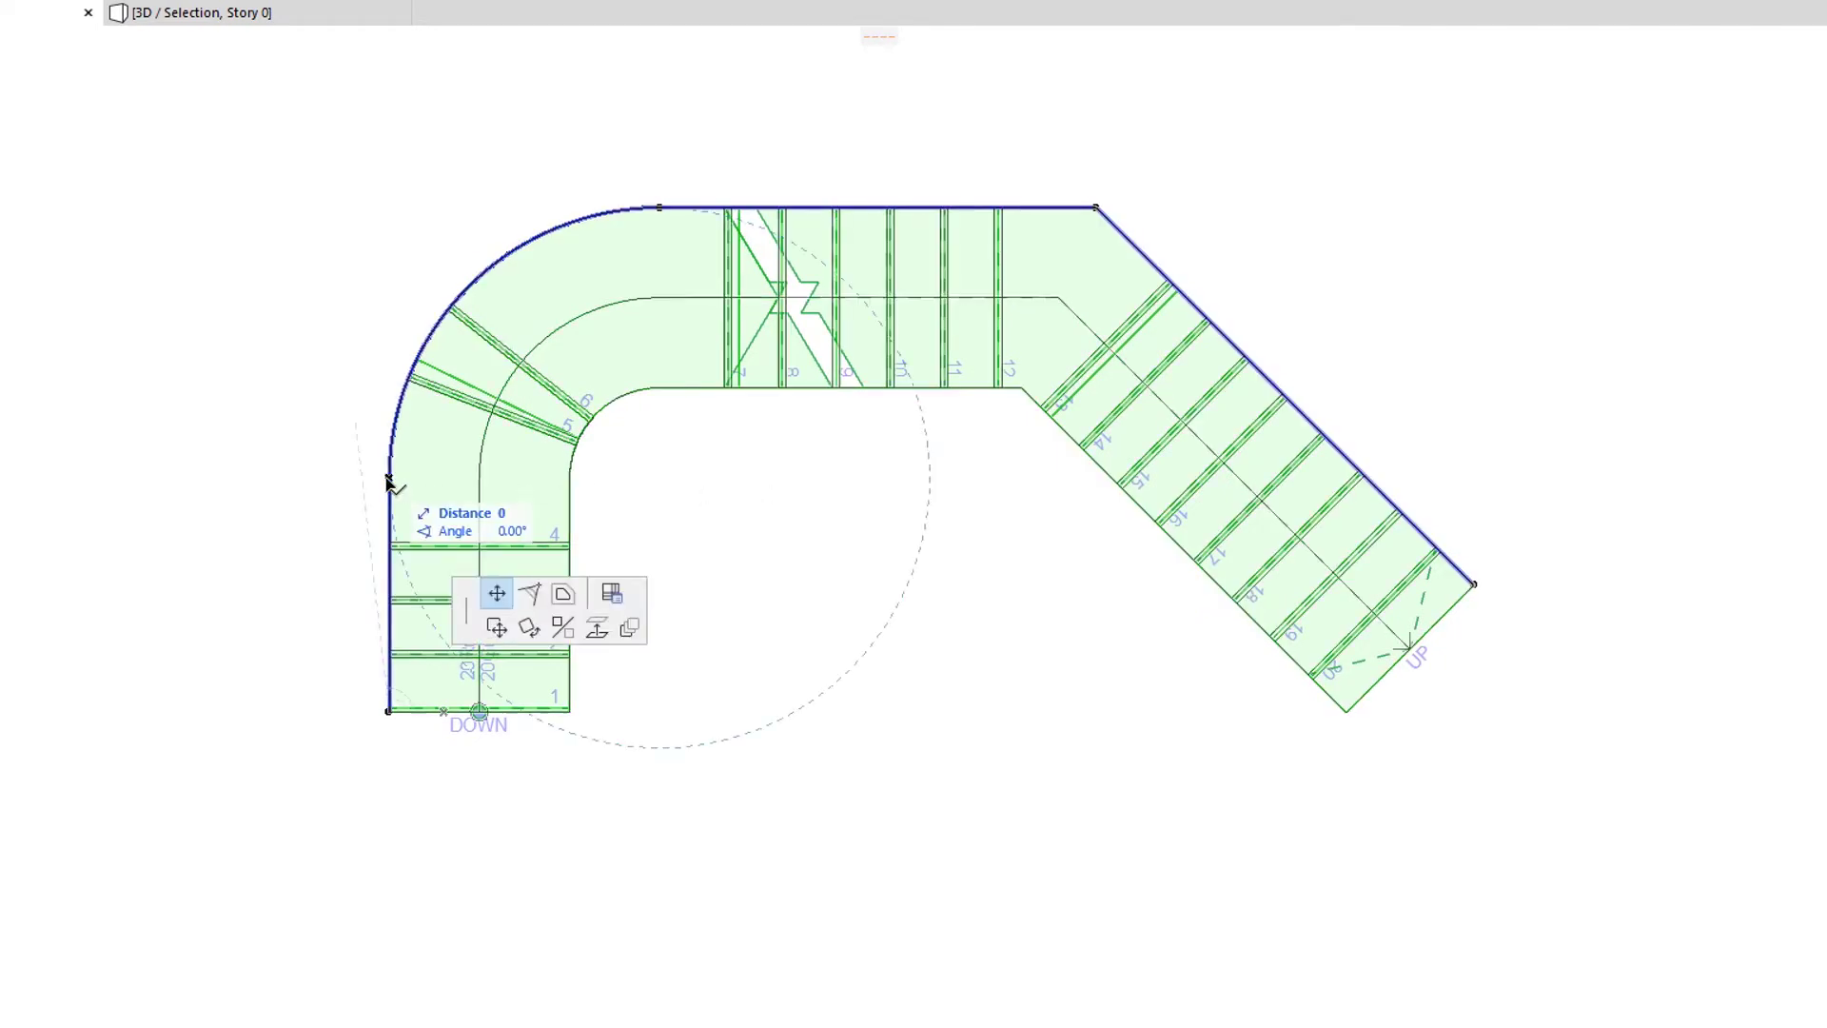
{"action": "left_click", "coordinate": [612, 593]}
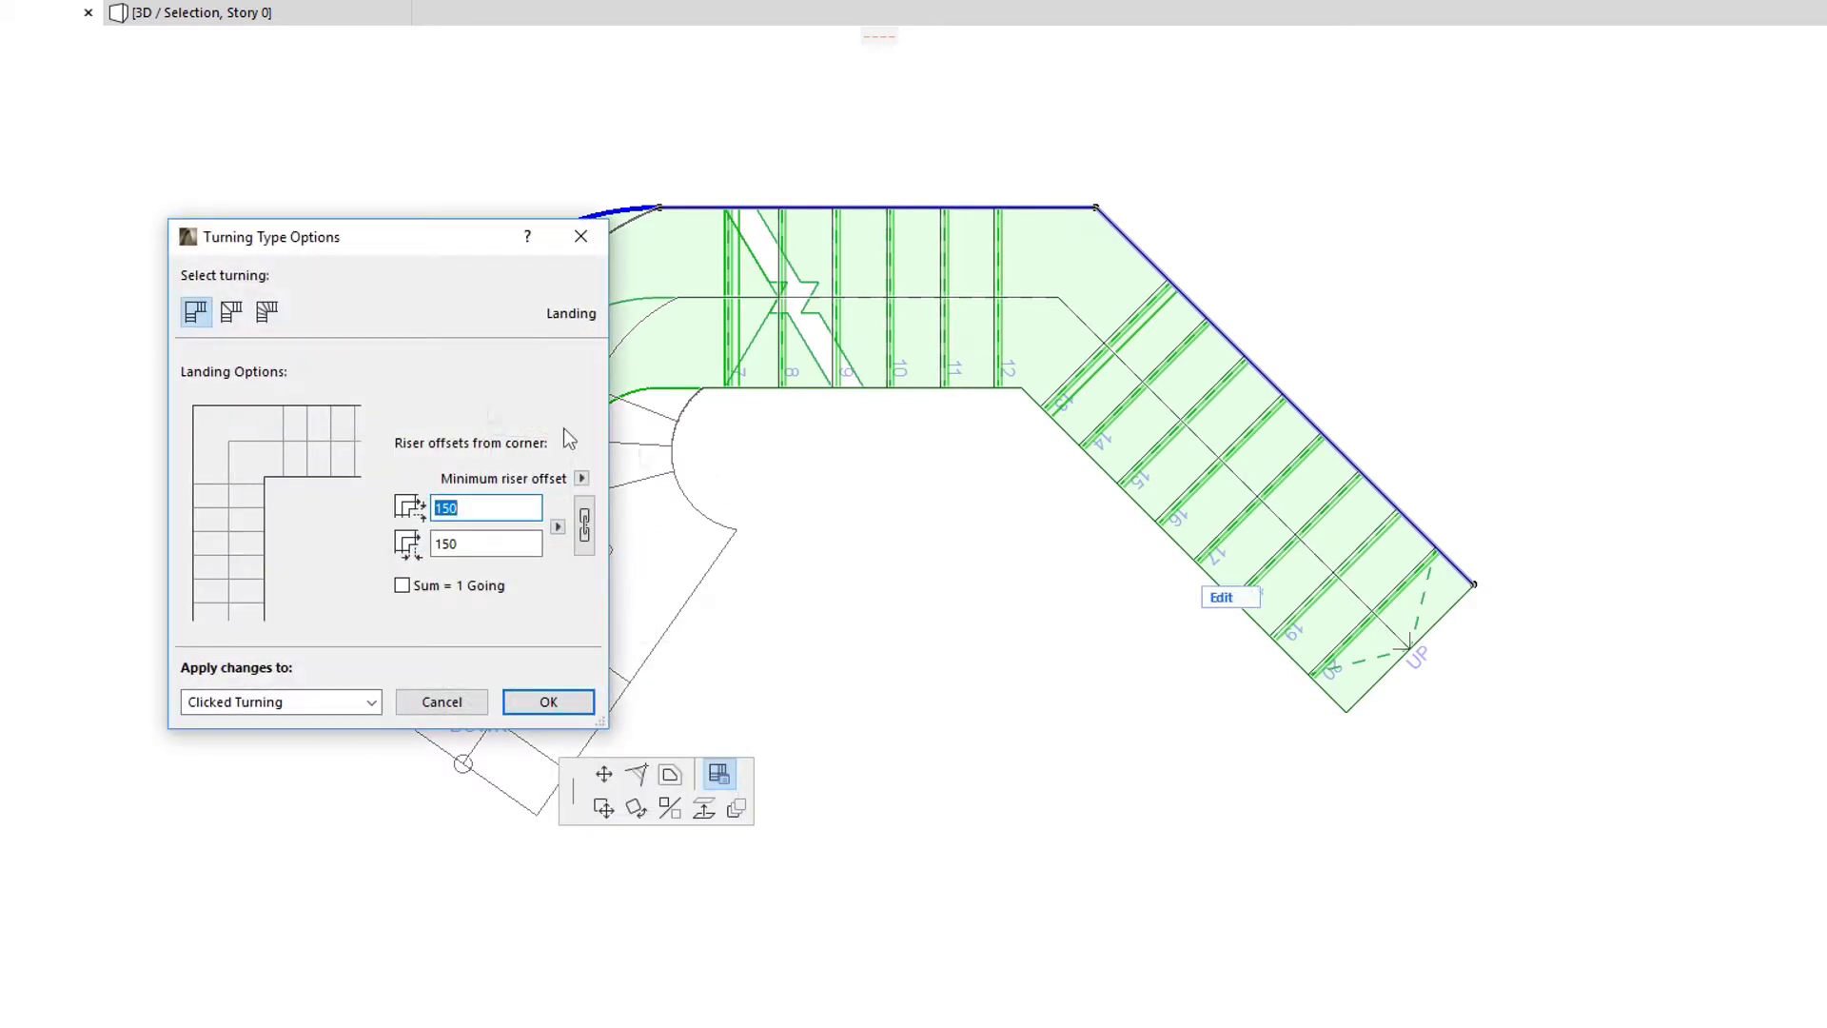
{"action": "left_click", "coordinate": [267, 312]}
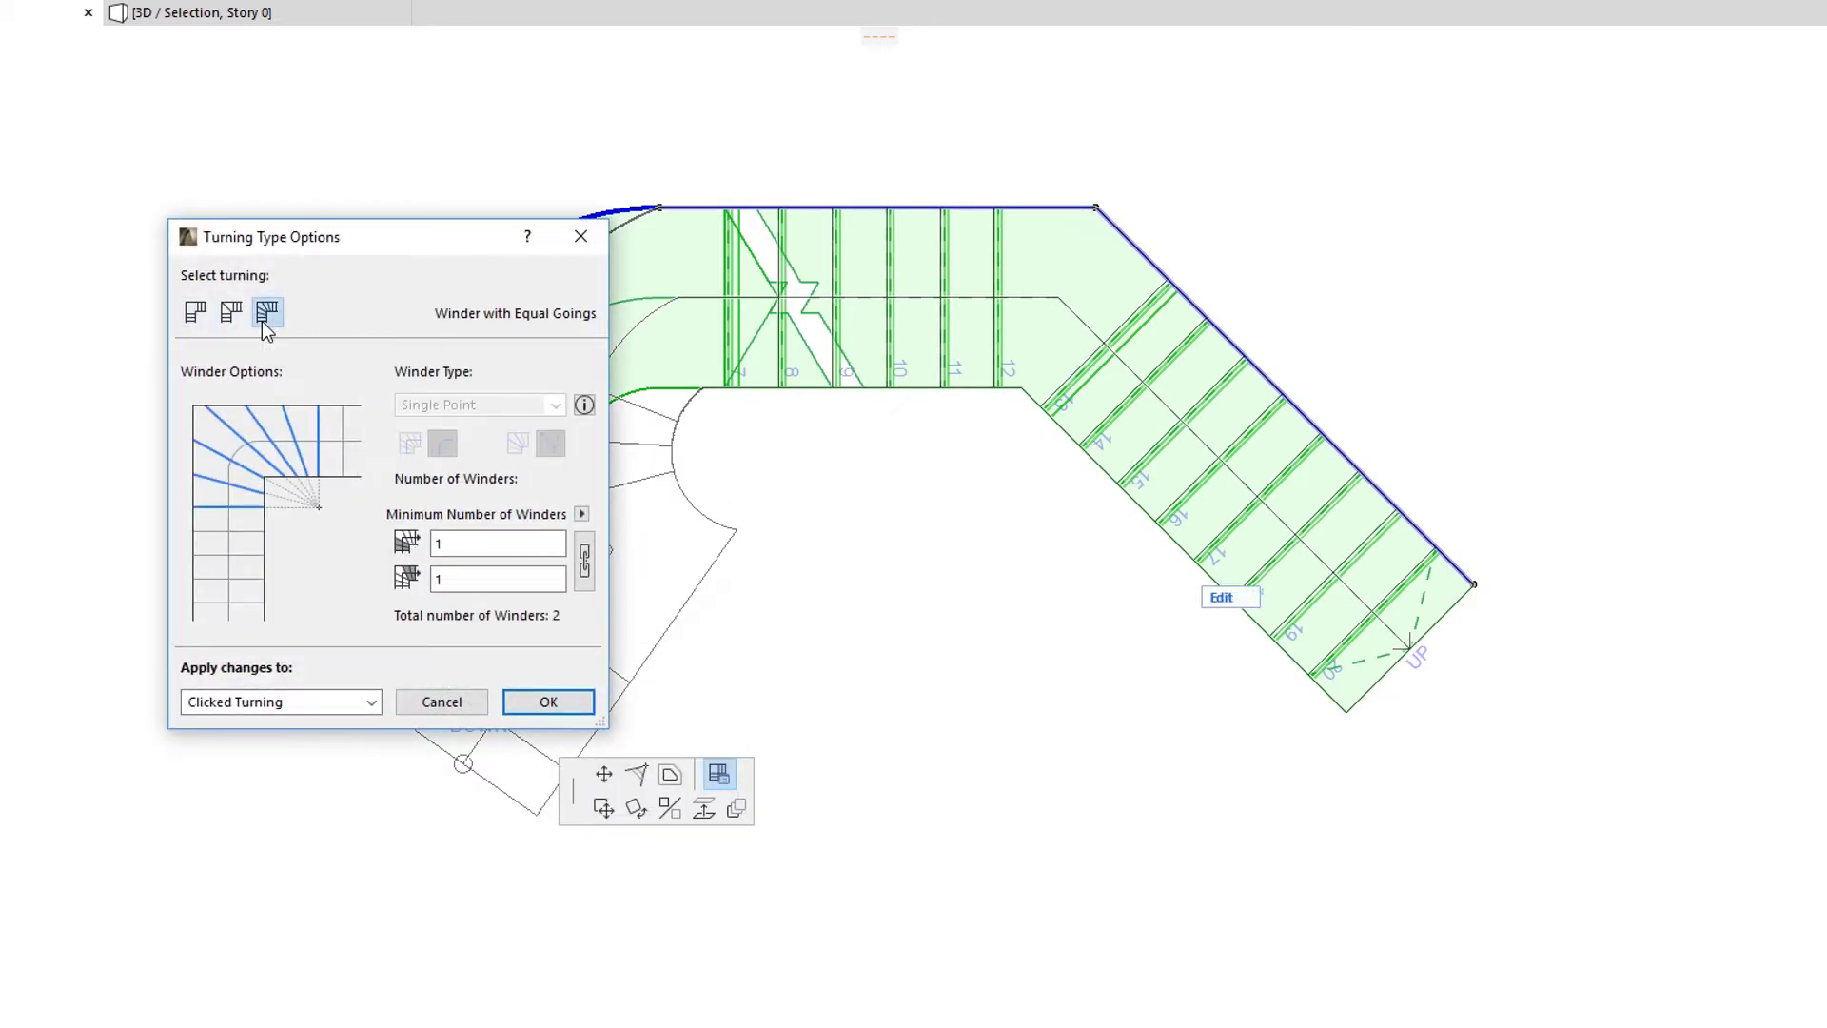
{"action": "left_click", "coordinate": [548, 701]}
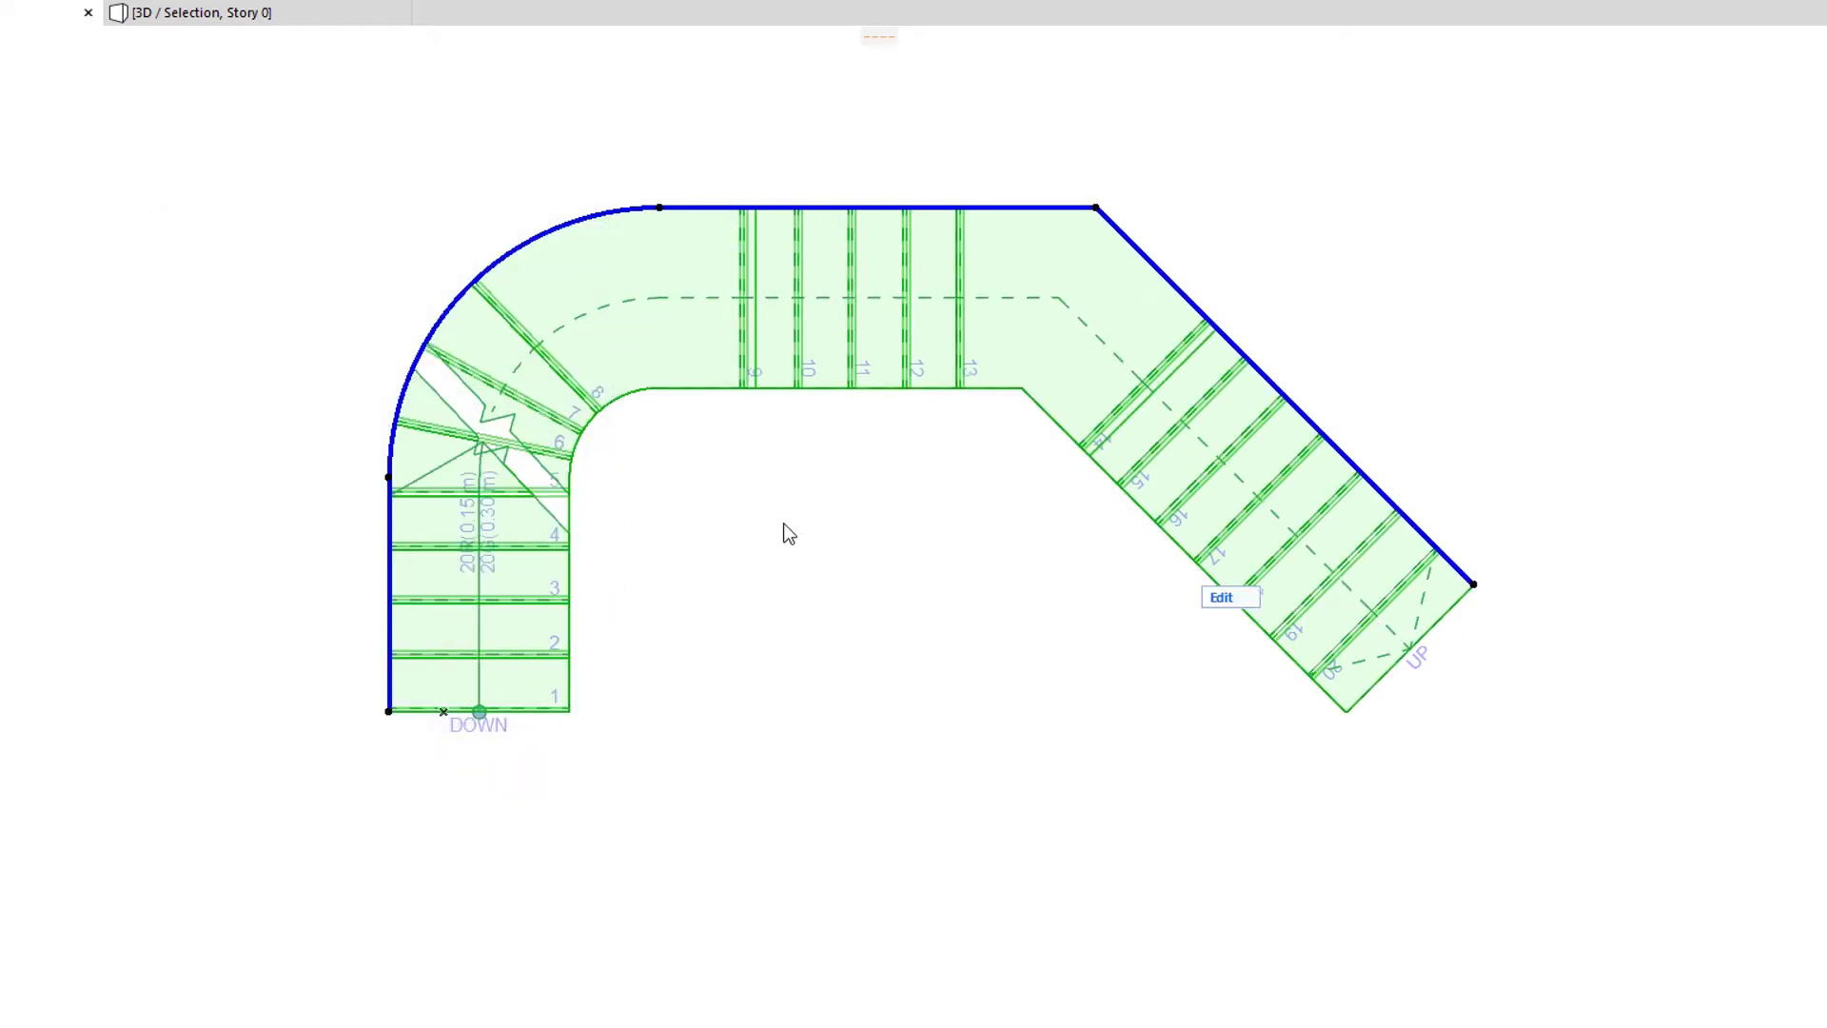
- Set the top turn to Winder with Equal Goings, then deselect and reselect the stair
{"action": "left_click", "coordinate": [660, 208]}
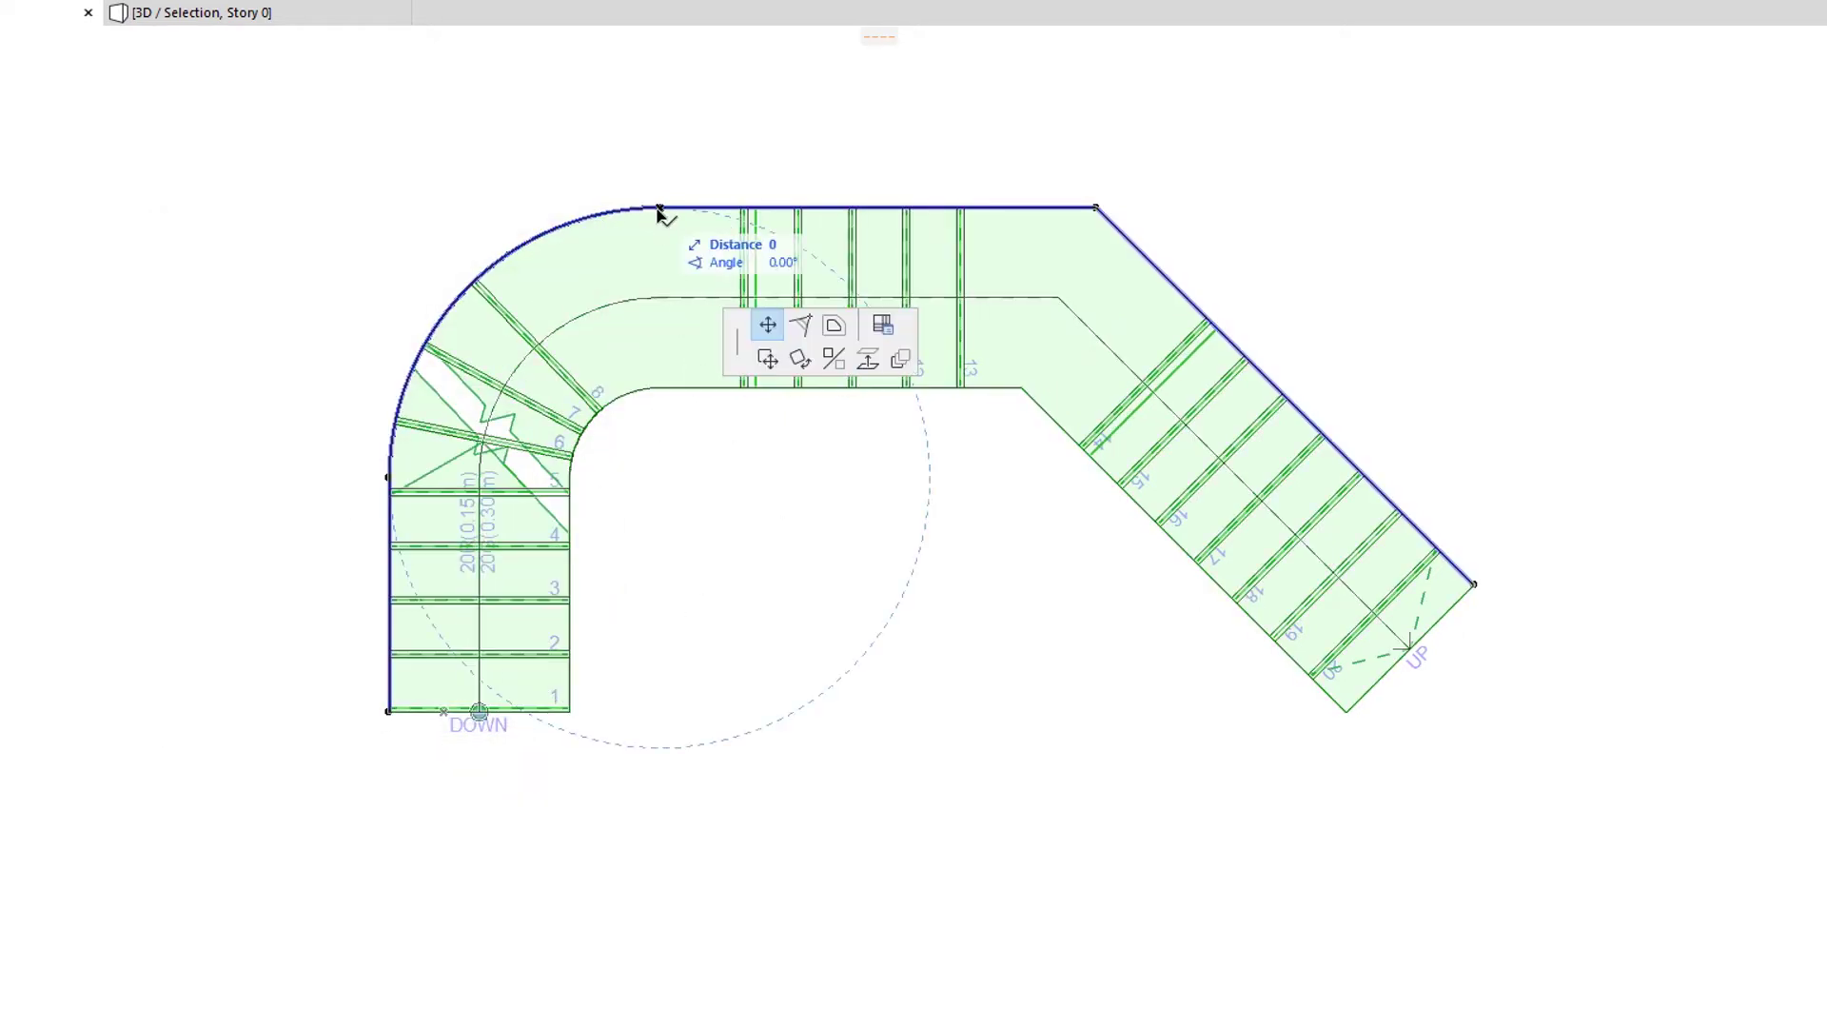
{"action": "left_click", "coordinate": [883, 328]}
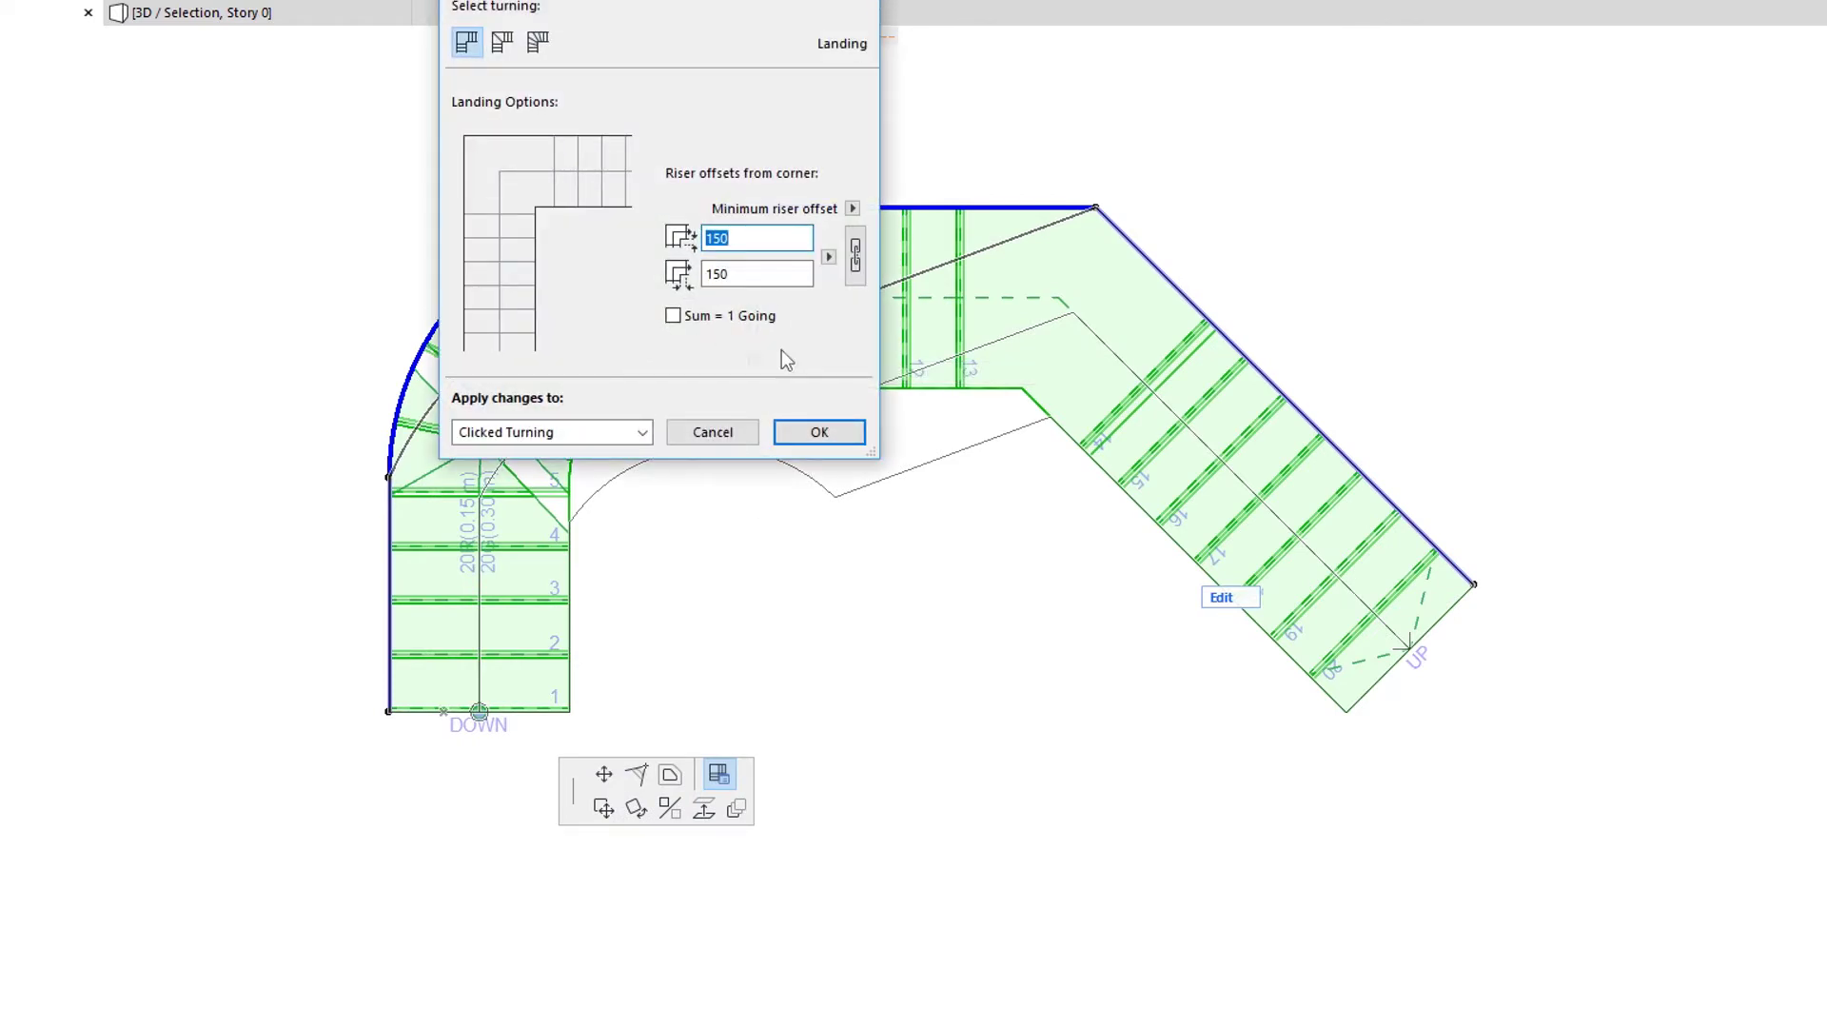
{"action": "left_click", "coordinate": [539, 43]}
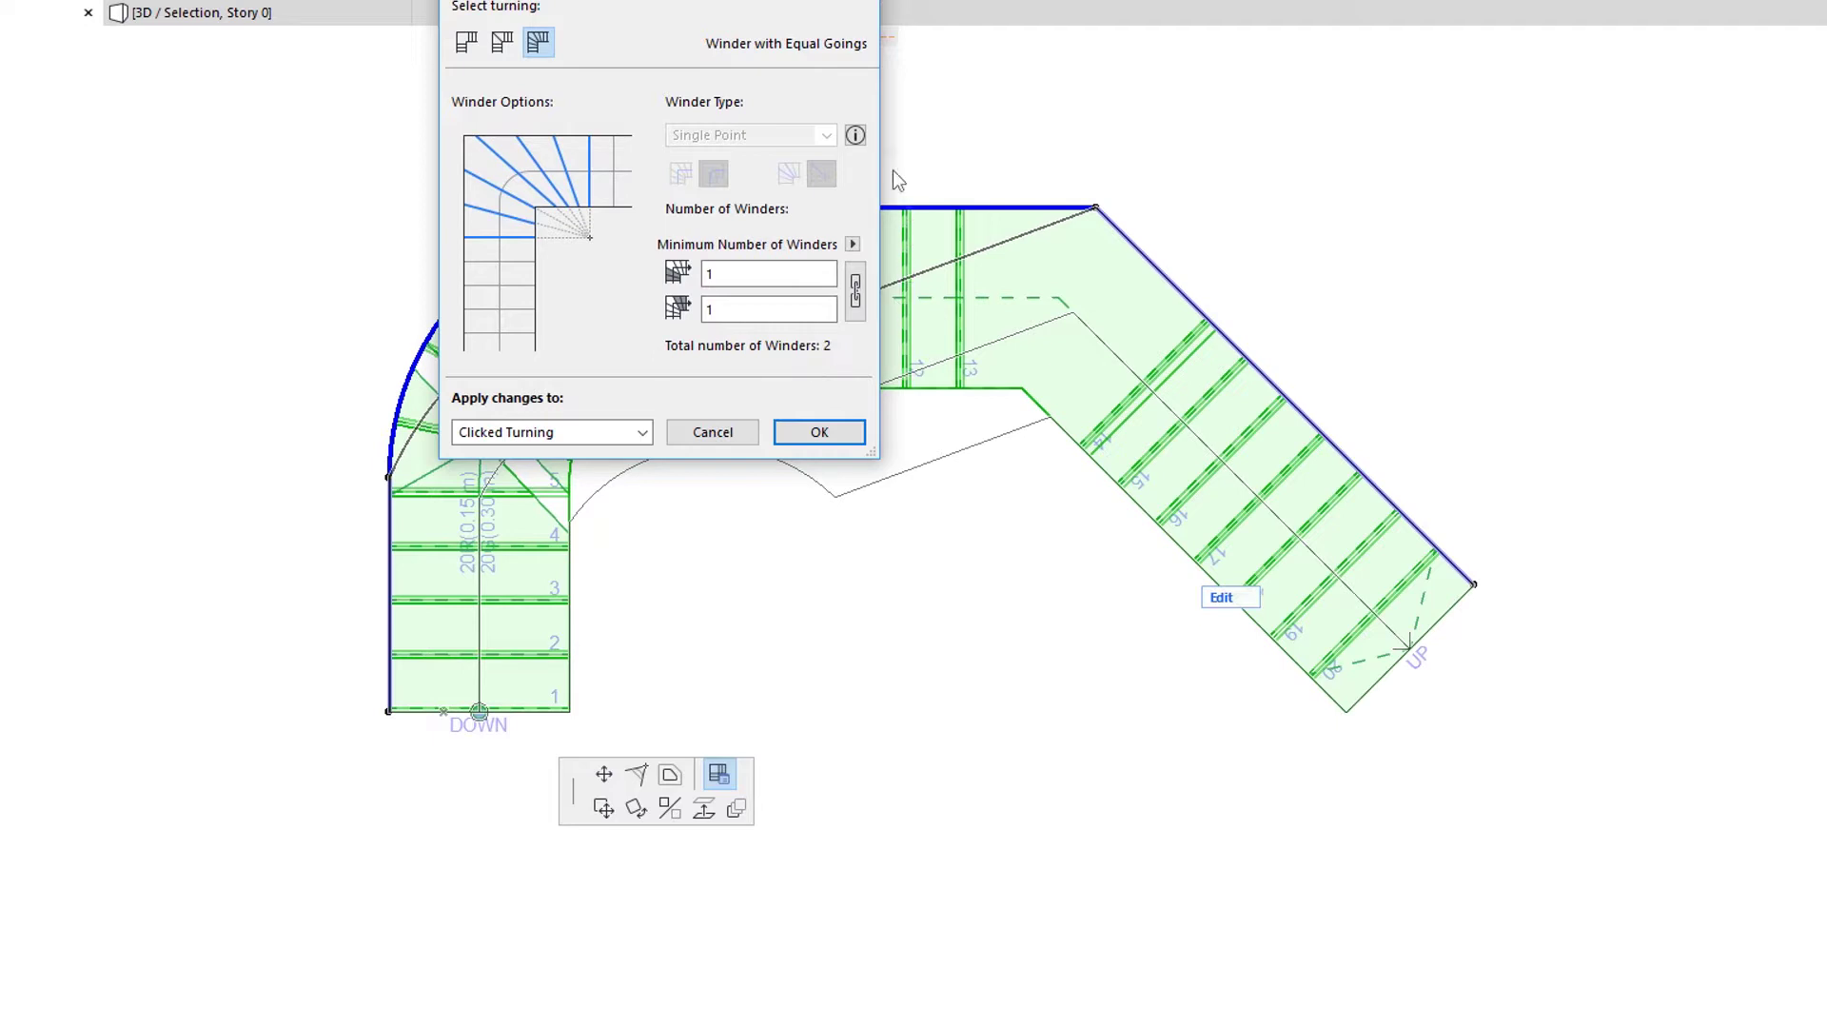
{"action": "left_click", "coordinate": [817, 434]}
{"action": "key", "text": "Escape"}
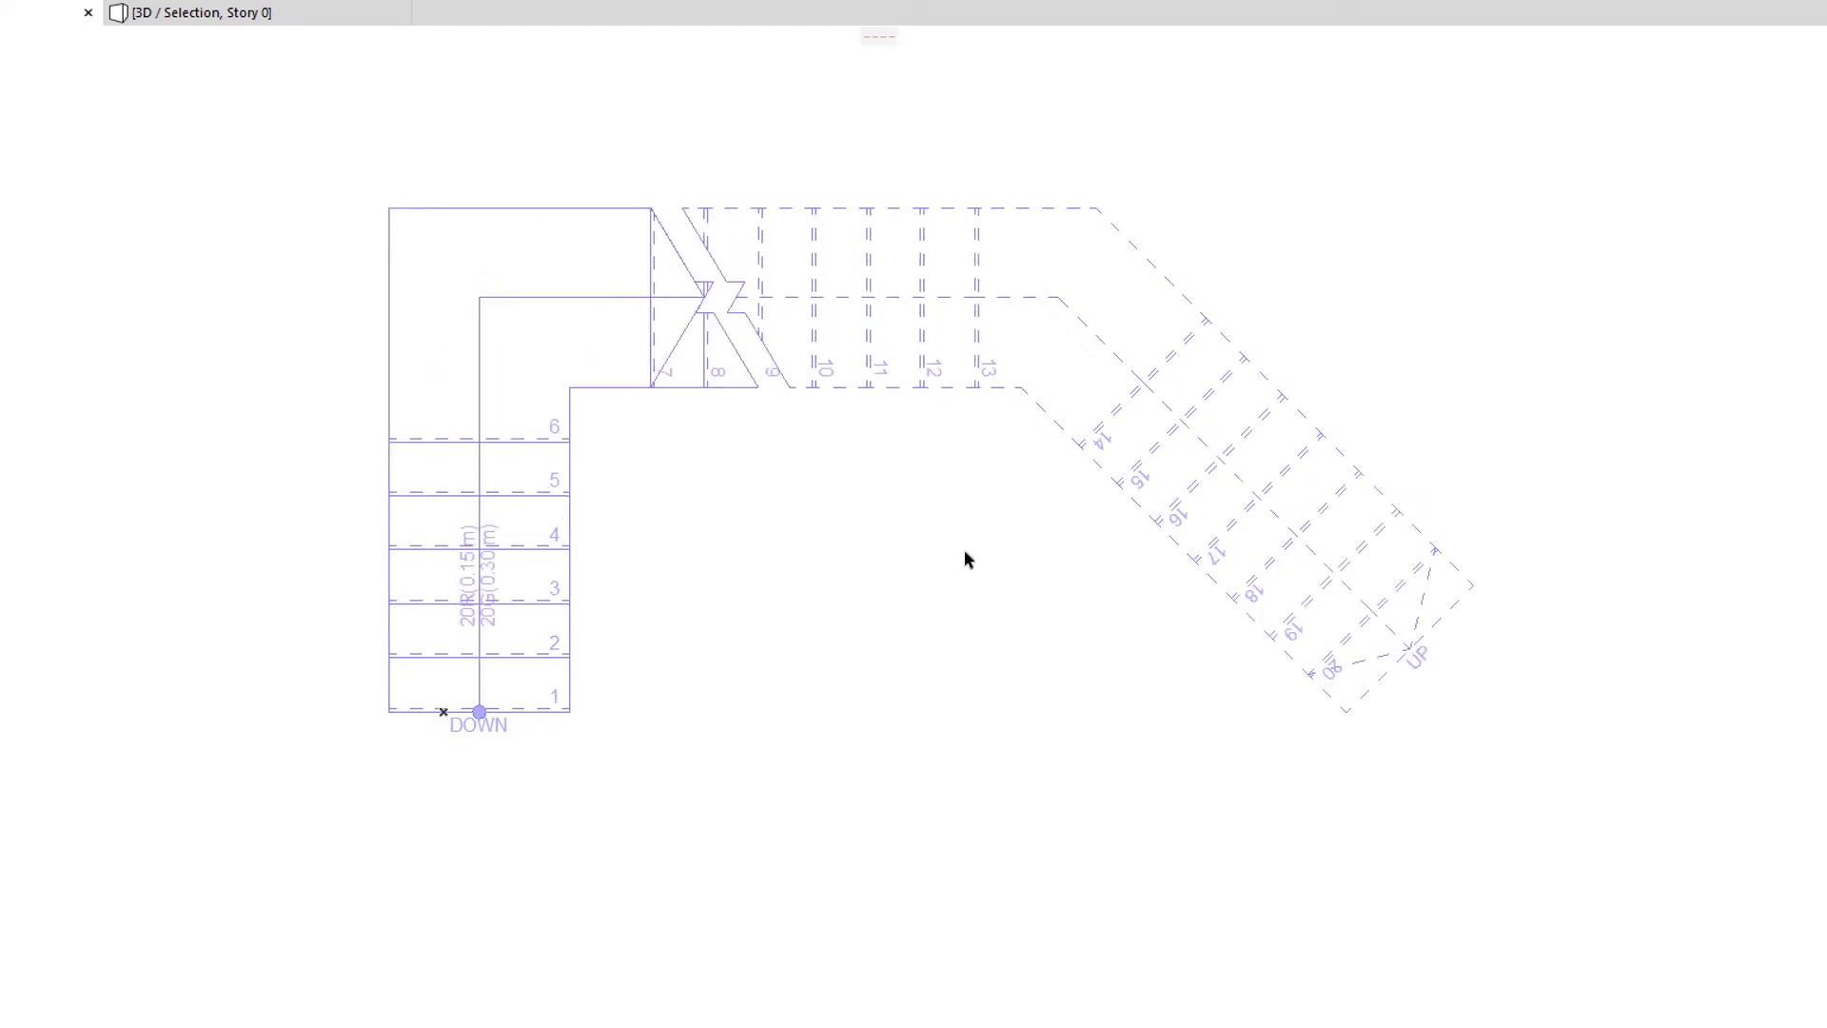
{"action": "left_click", "coordinate": [614, 371]}
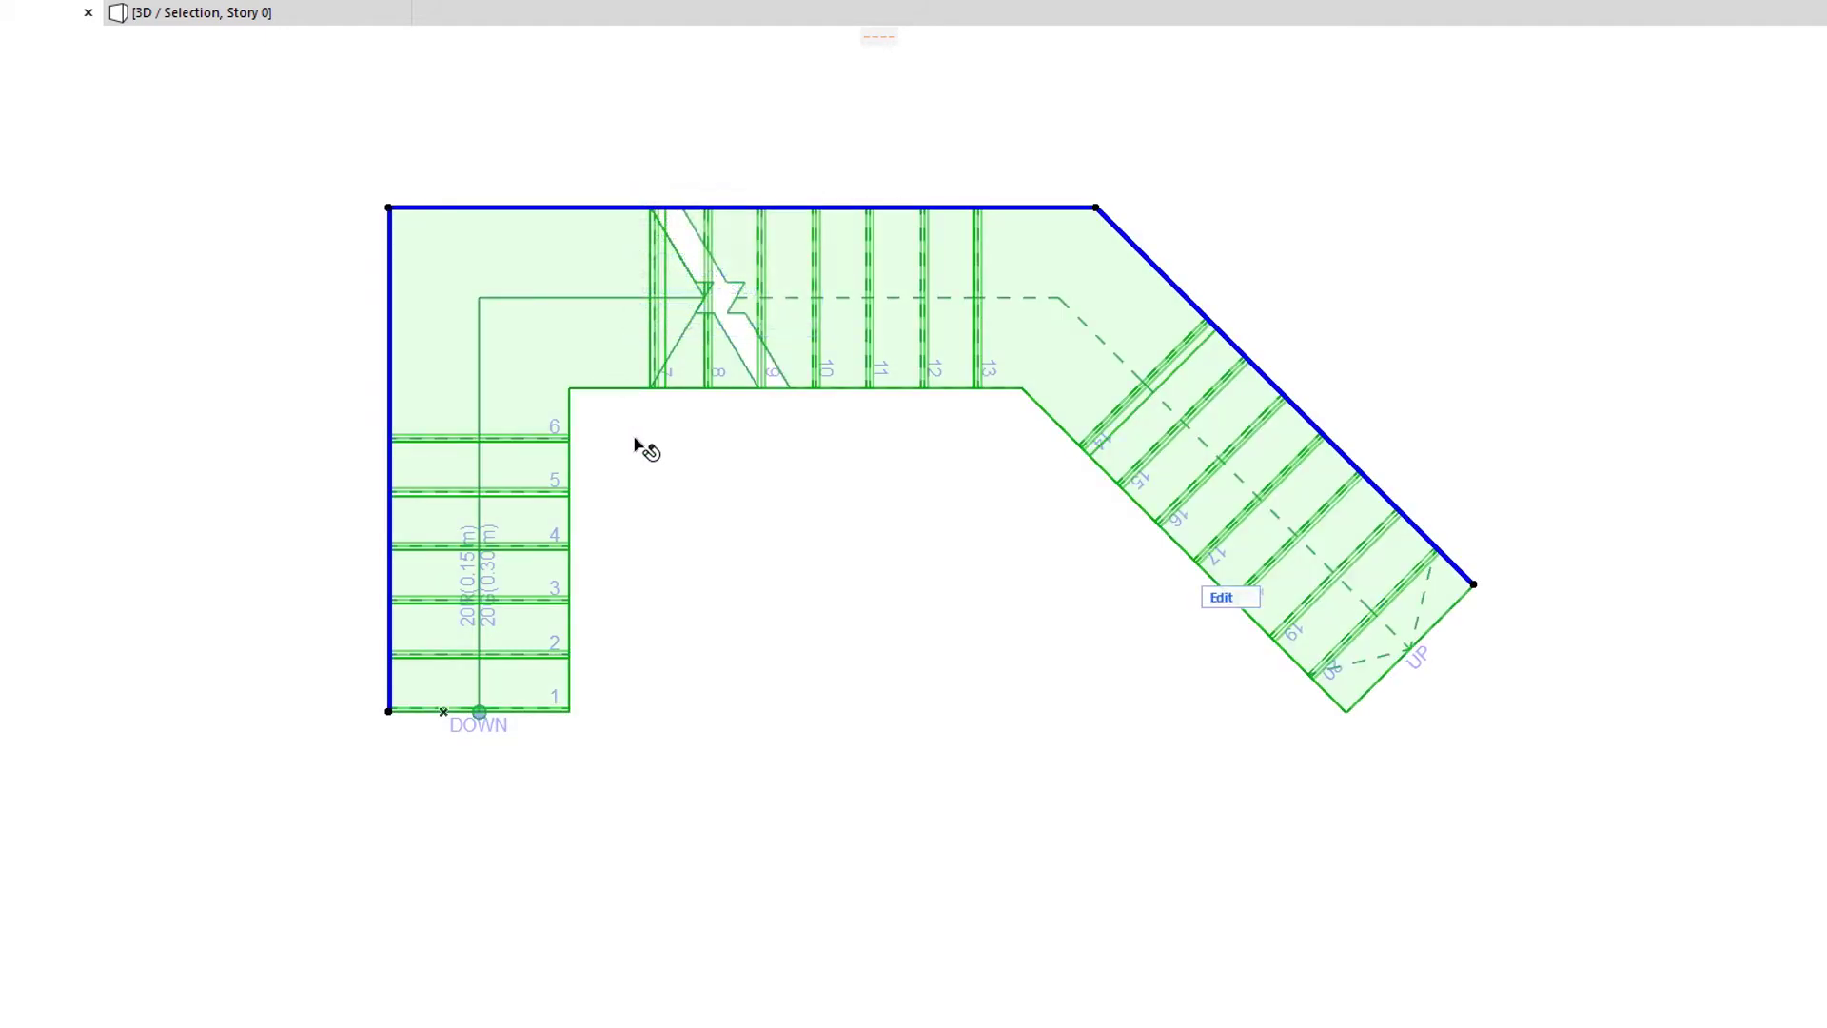
- Change the stair's top segment type to Landing
{"action": "left_click", "coordinate": [561, 209]}
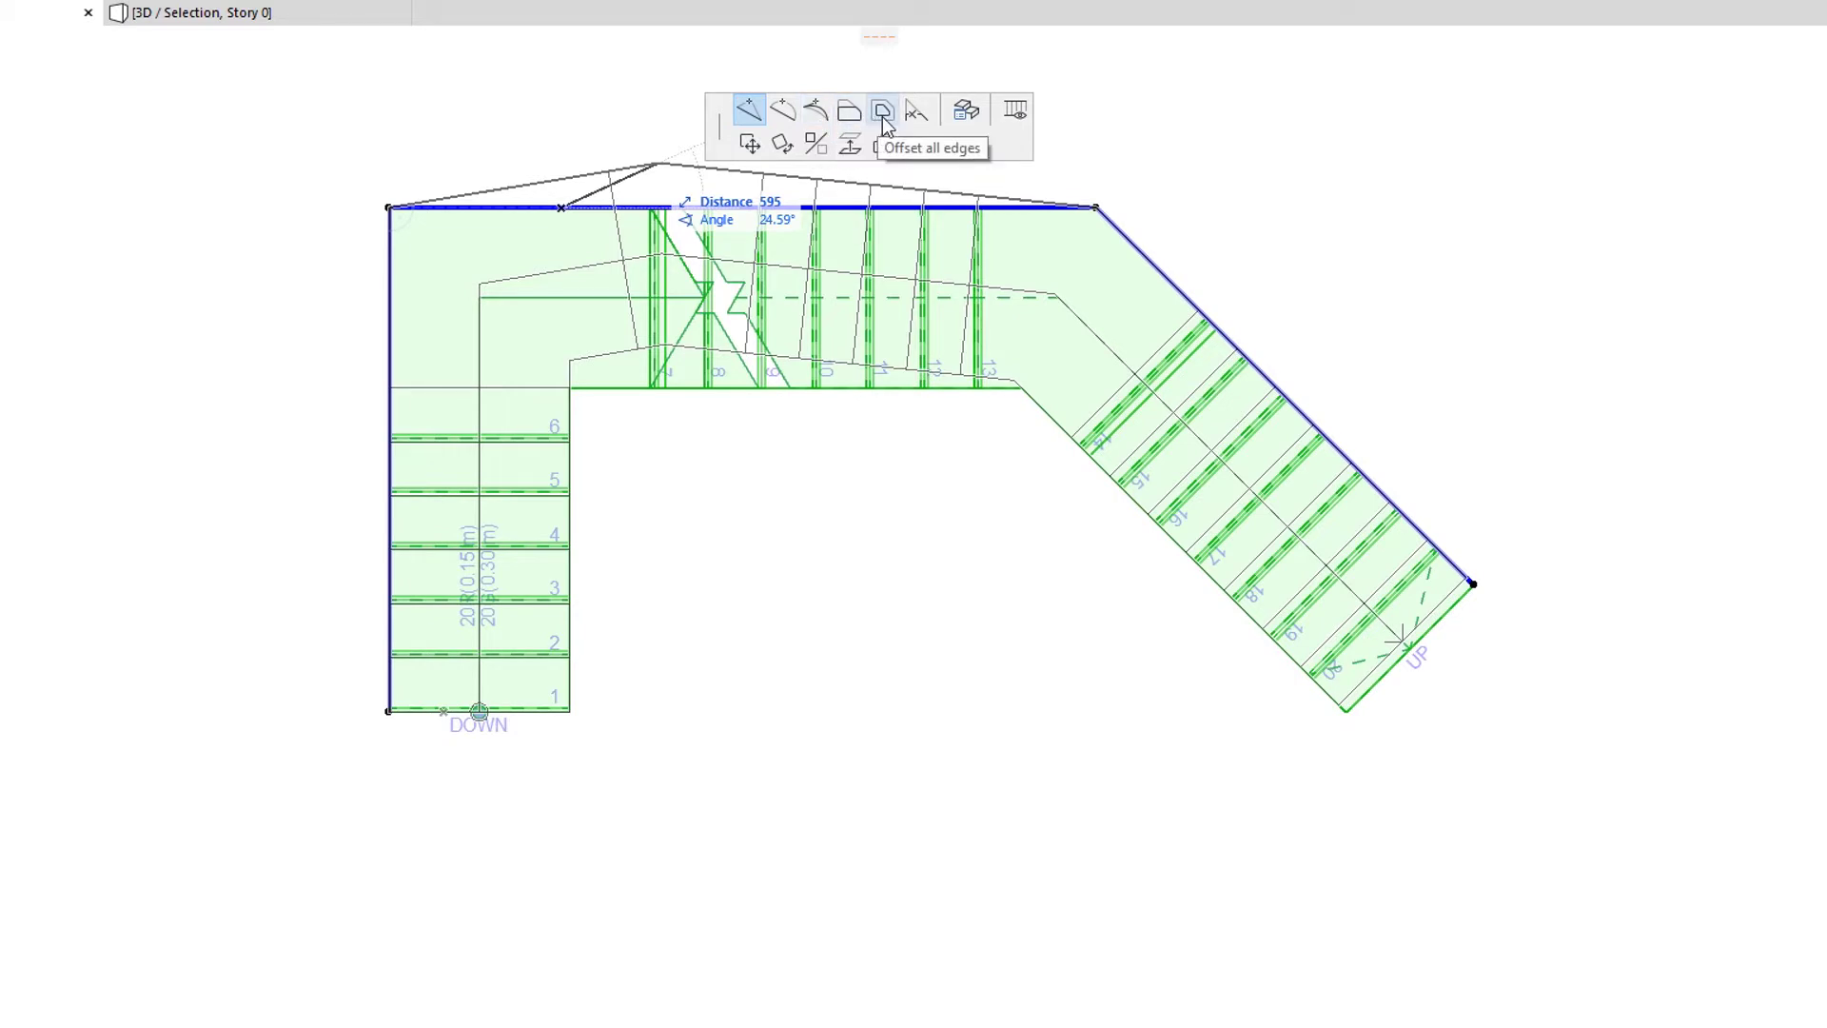
{"action": "left_click", "coordinate": [966, 113]}
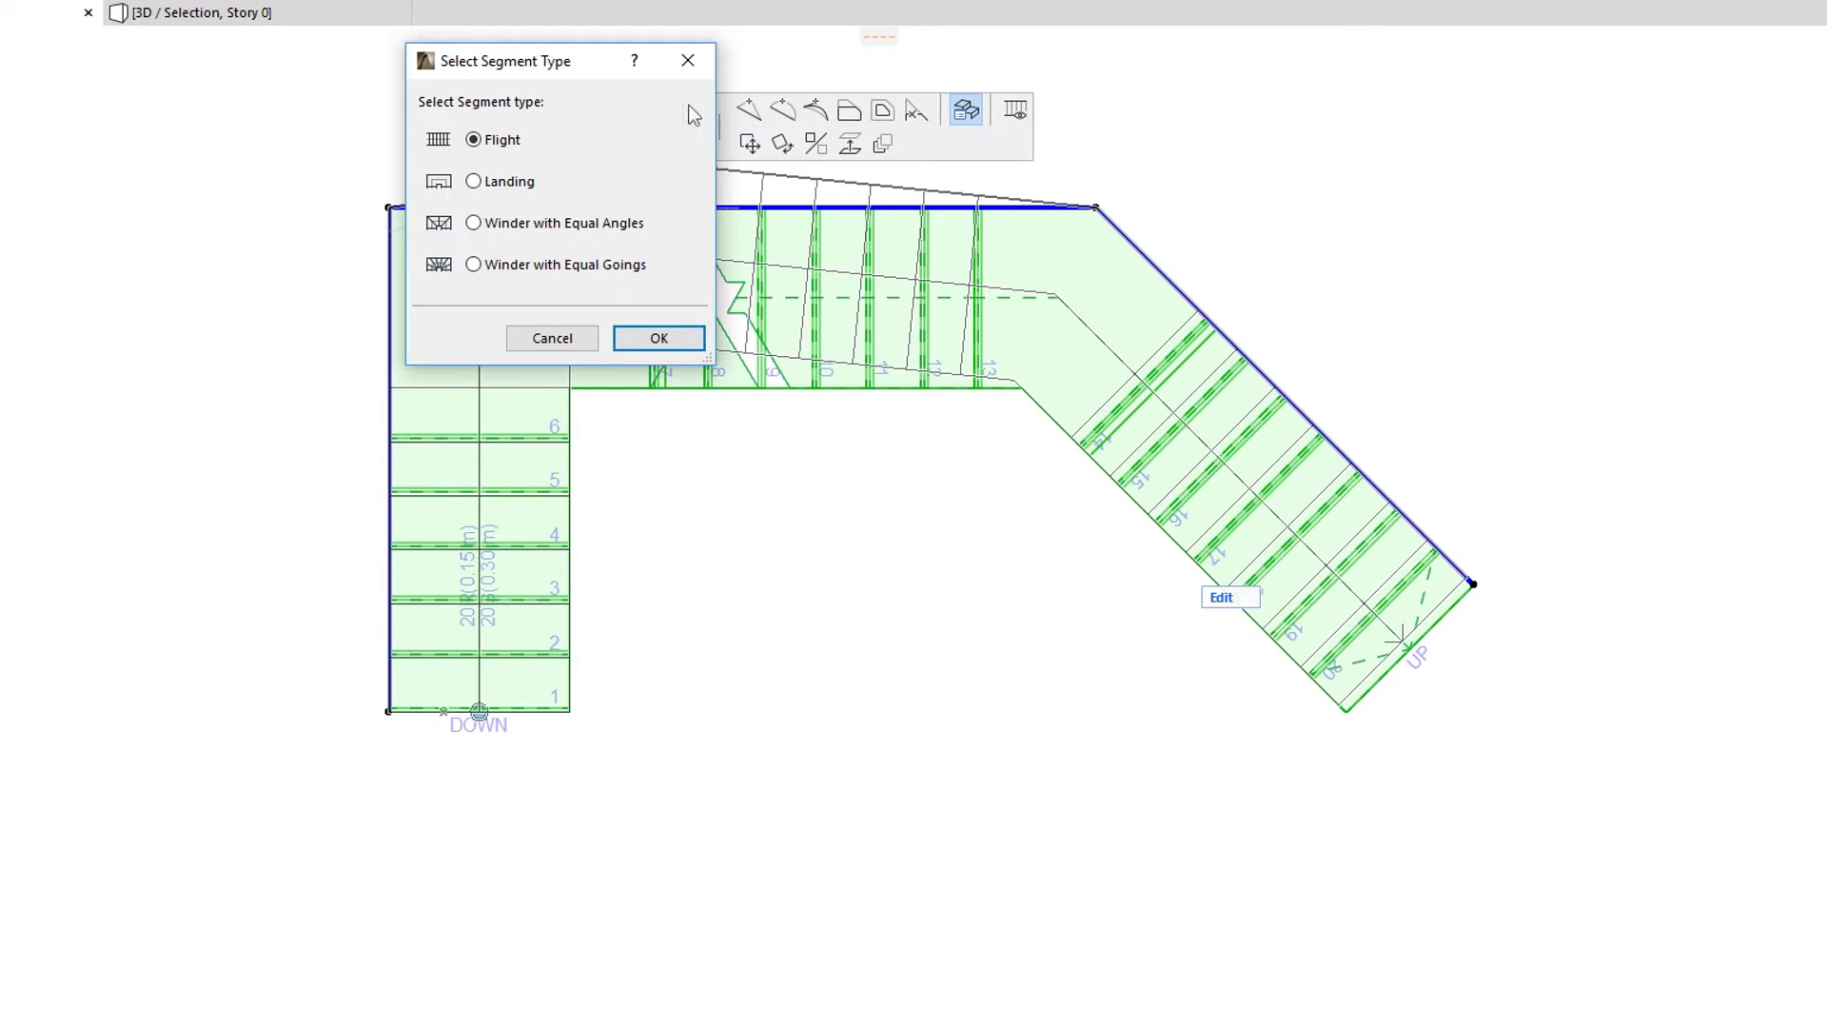
{"action": "left_click_drag", "start_coordinate": [277, 105], "coordinate": [254, 103]}
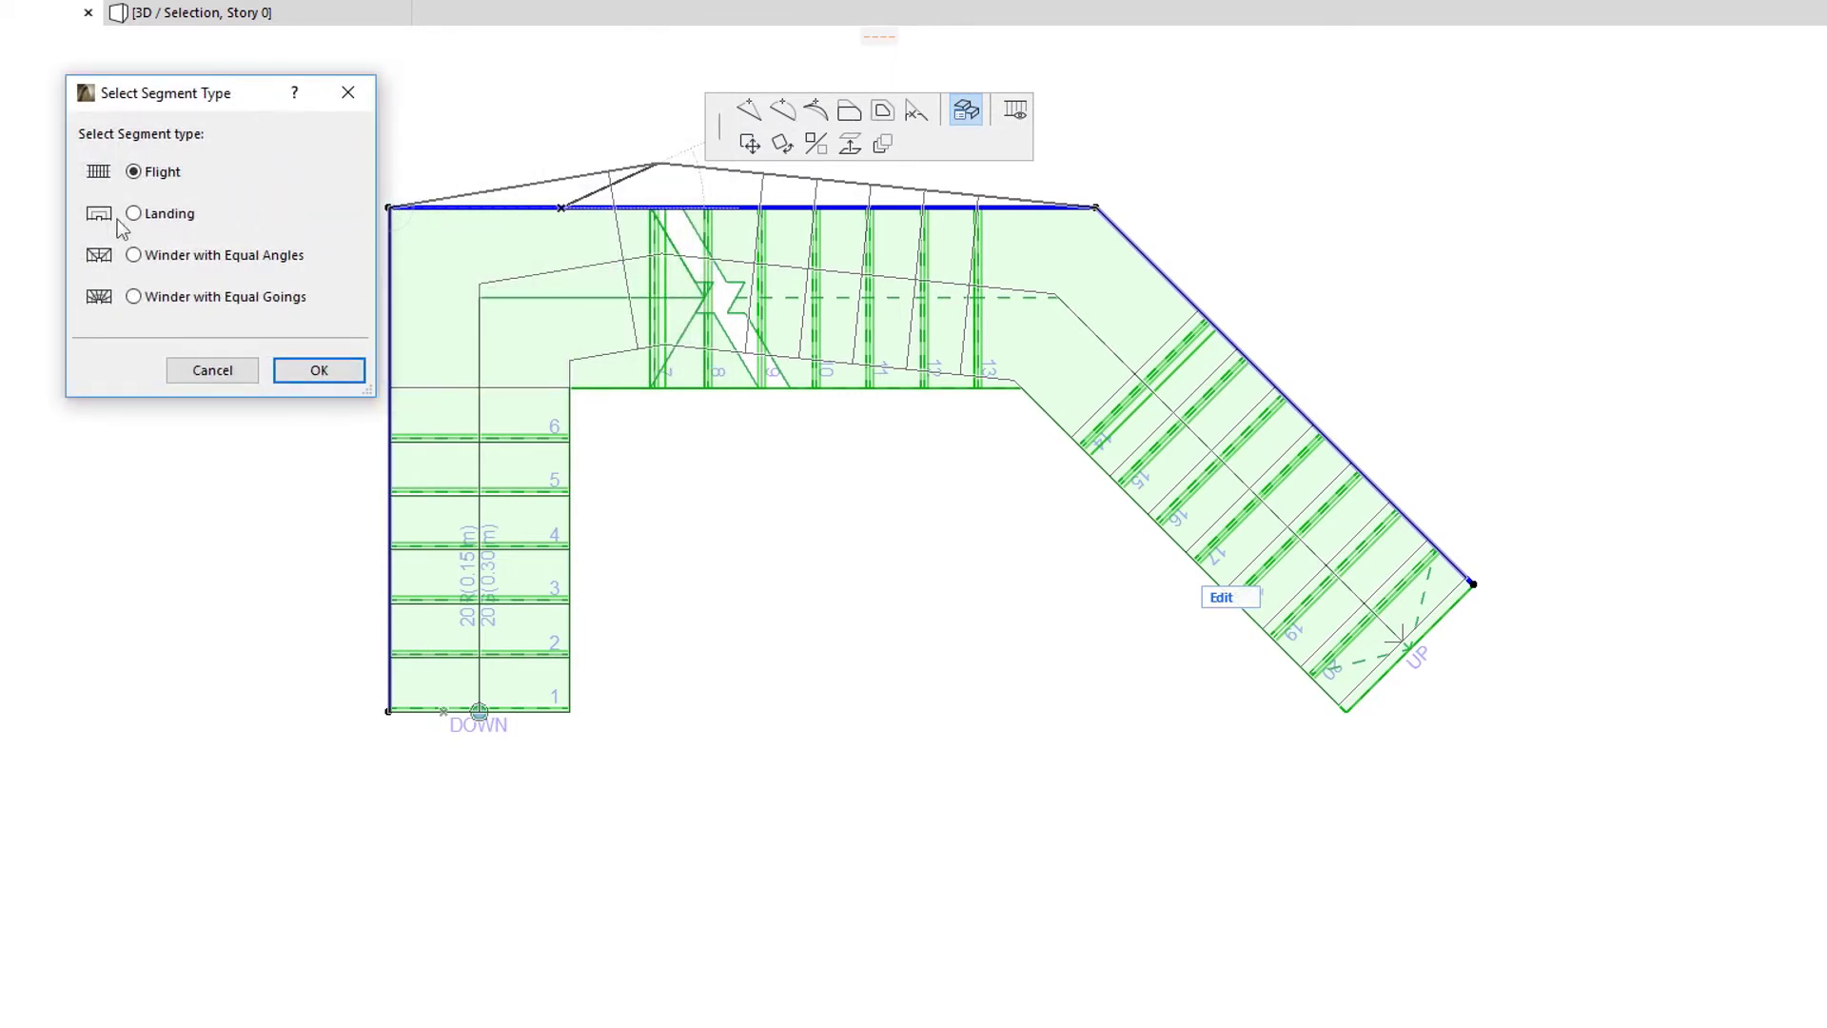
{"action": "left_click", "coordinate": [152, 219]}
{"action": "left_click", "coordinate": [318, 369]}
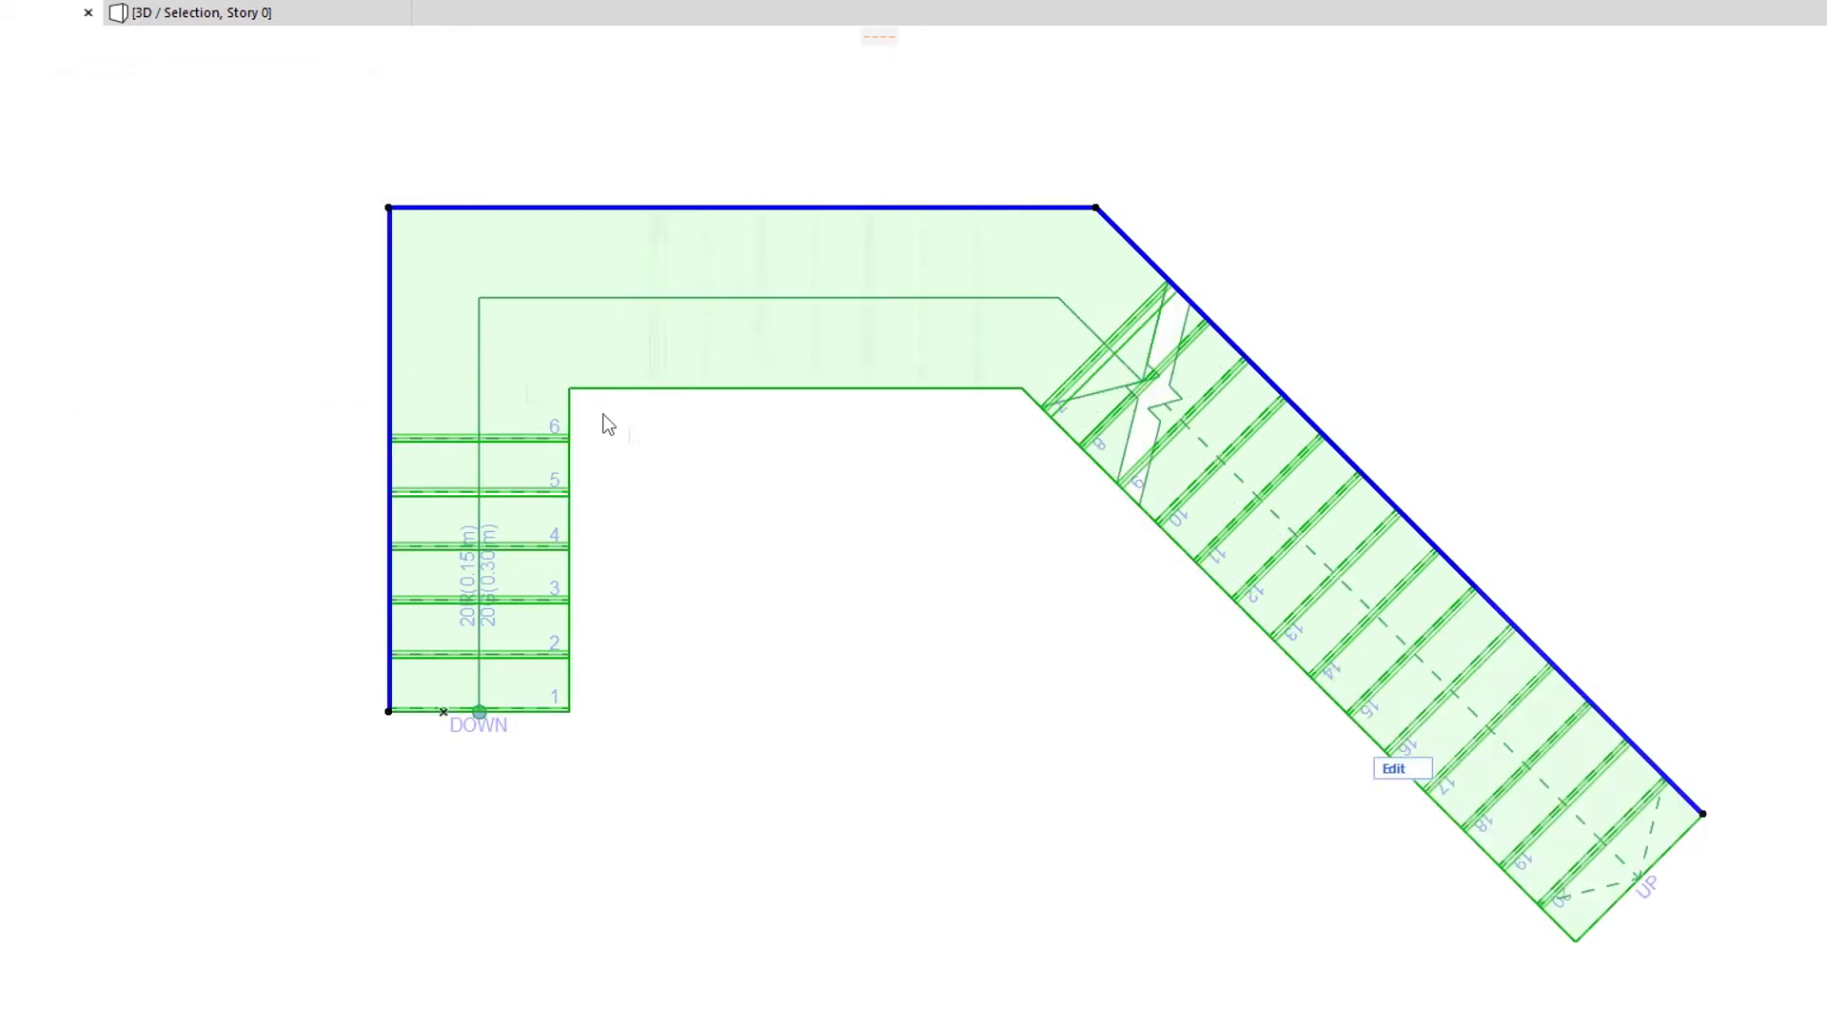
- Switch the top segment type from Landing back to Flight
{"action": "left_click", "coordinate": [680, 207]}
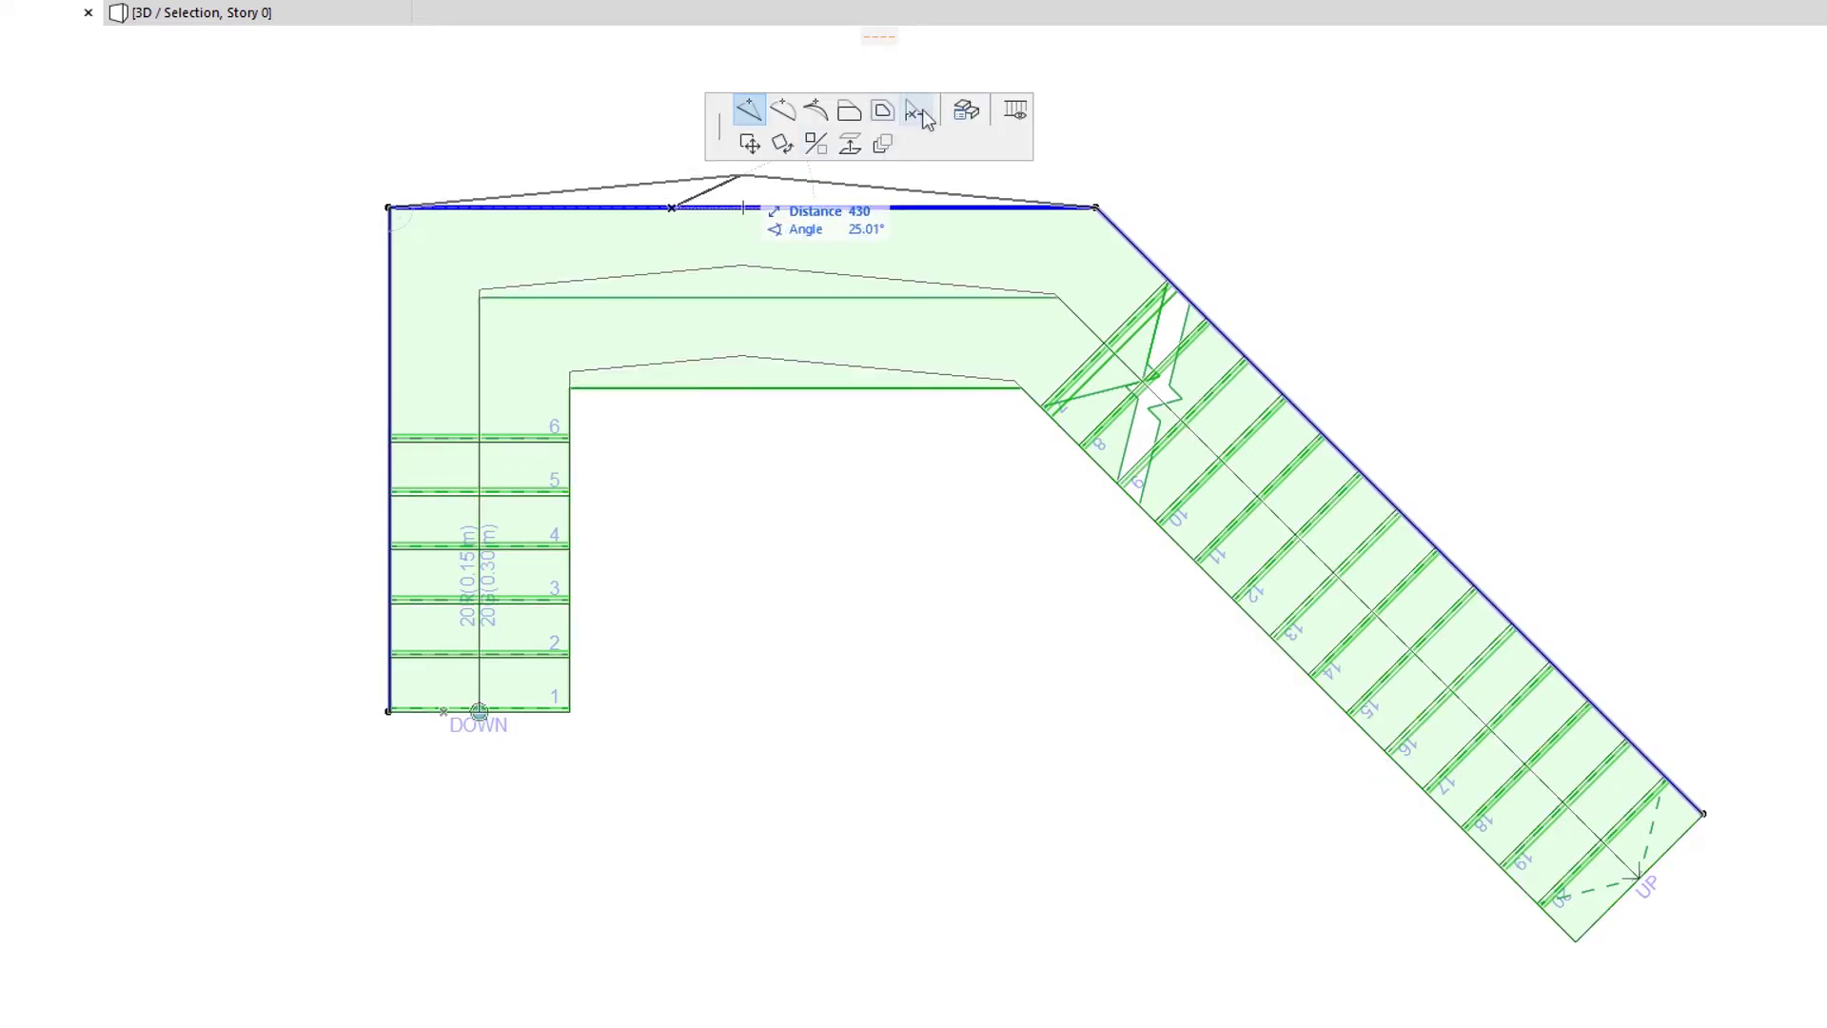
{"action": "left_click", "coordinate": [967, 108]}
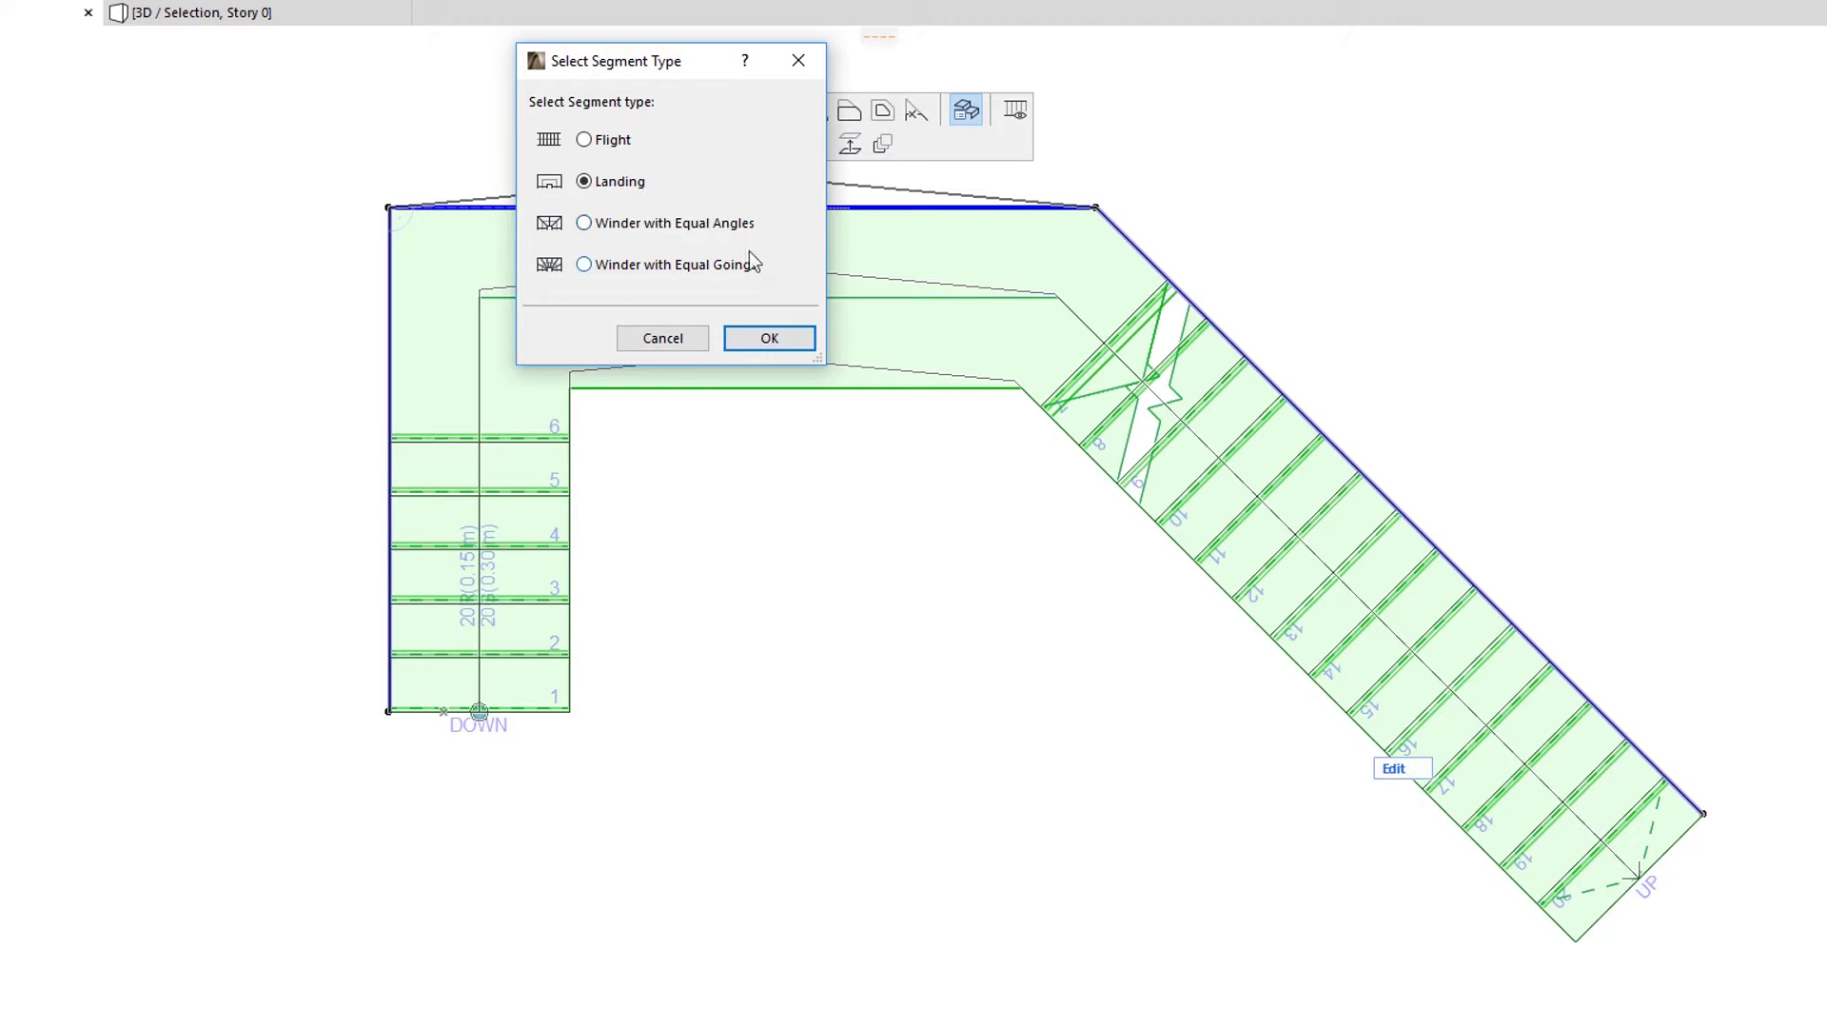
{"action": "left_click", "coordinate": [619, 145]}
{"action": "left_click", "coordinate": [768, 338]}
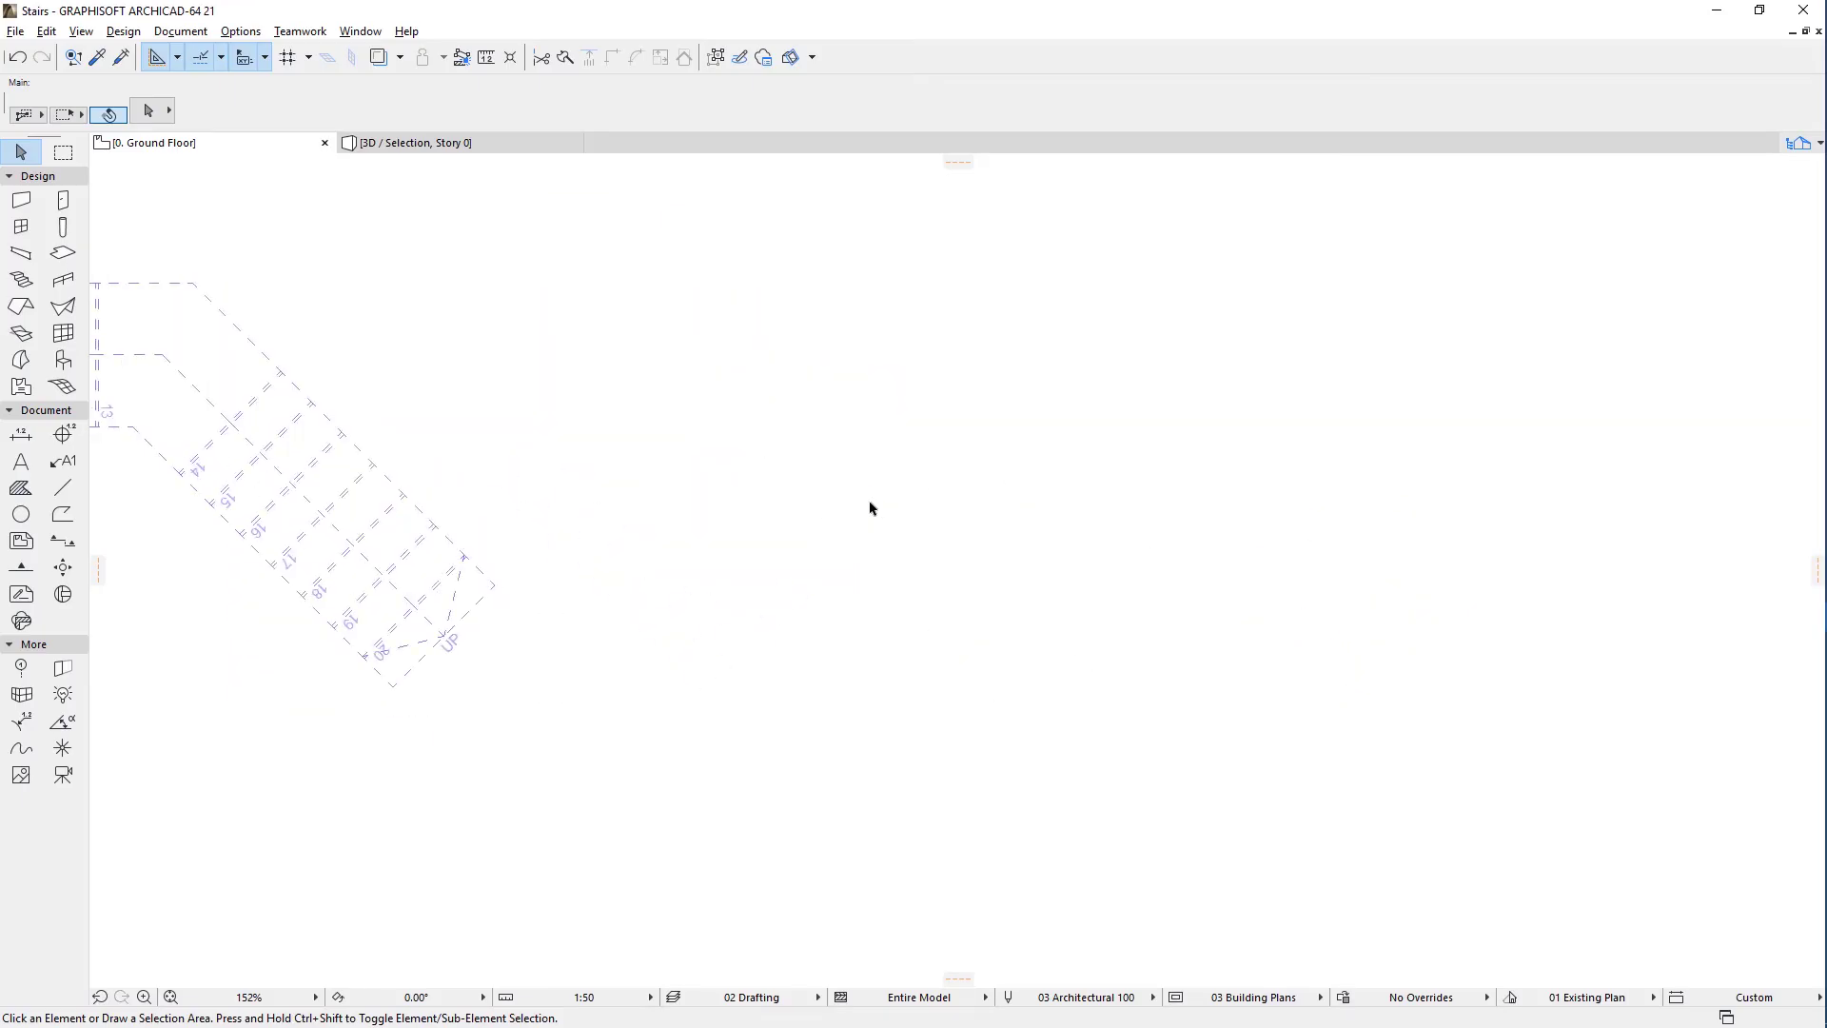
- Draw a new stair with a 4000 first run and 2000 second run, turning back downward
{"action": "left_click", "coordinate": [21, 279]}
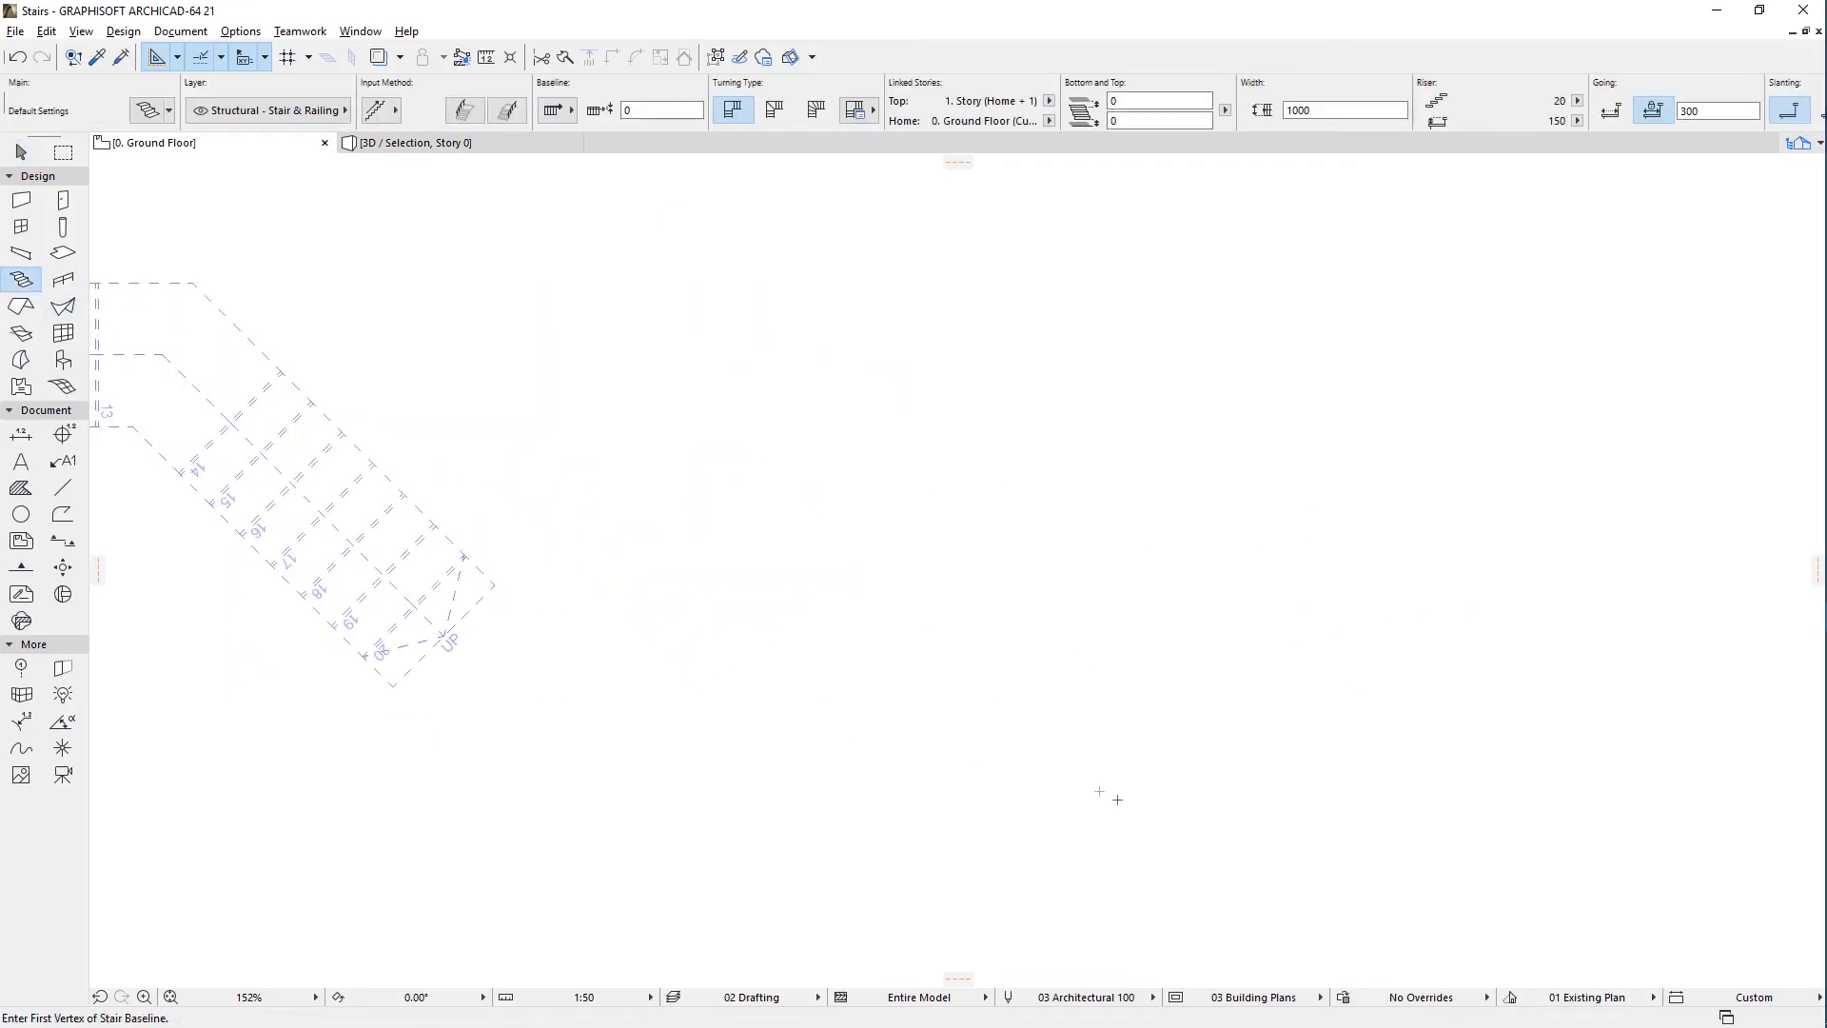
{"action": "left_click", "coordinate": [1122, 849]}
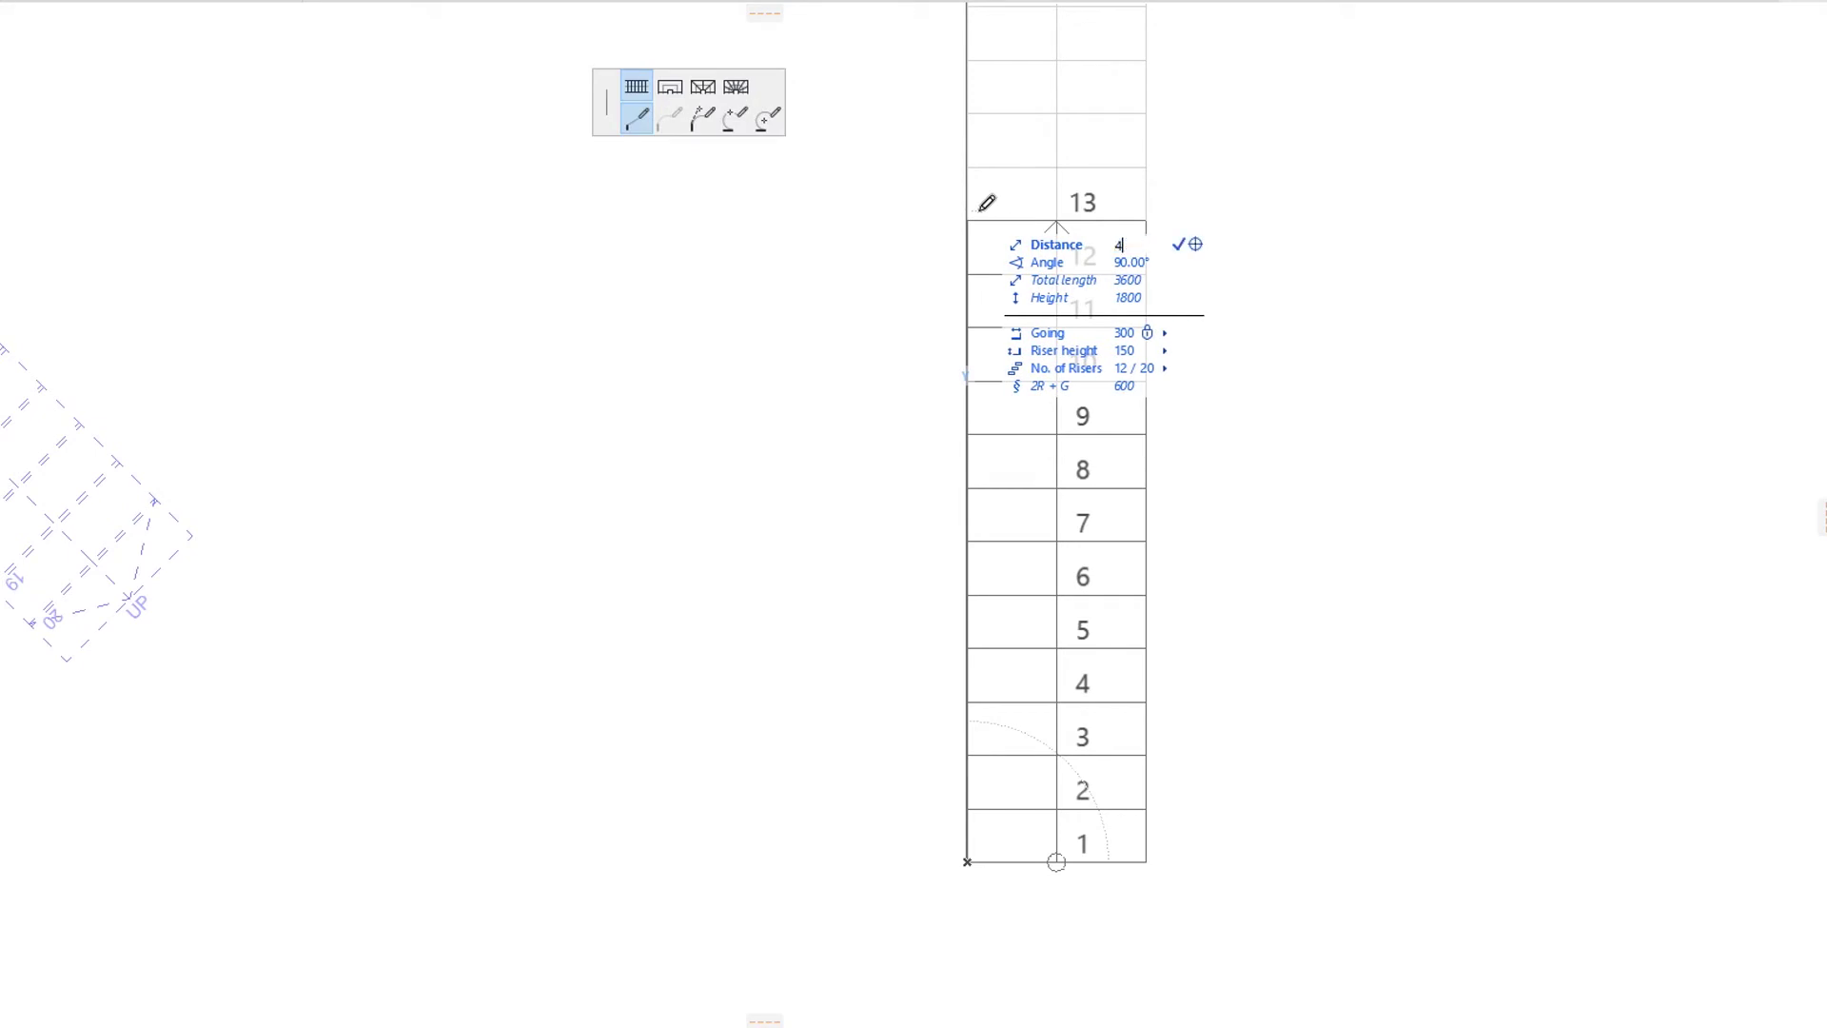
{"action": "type", "text": "4000"}
{"action": "key", "text": "Return"}
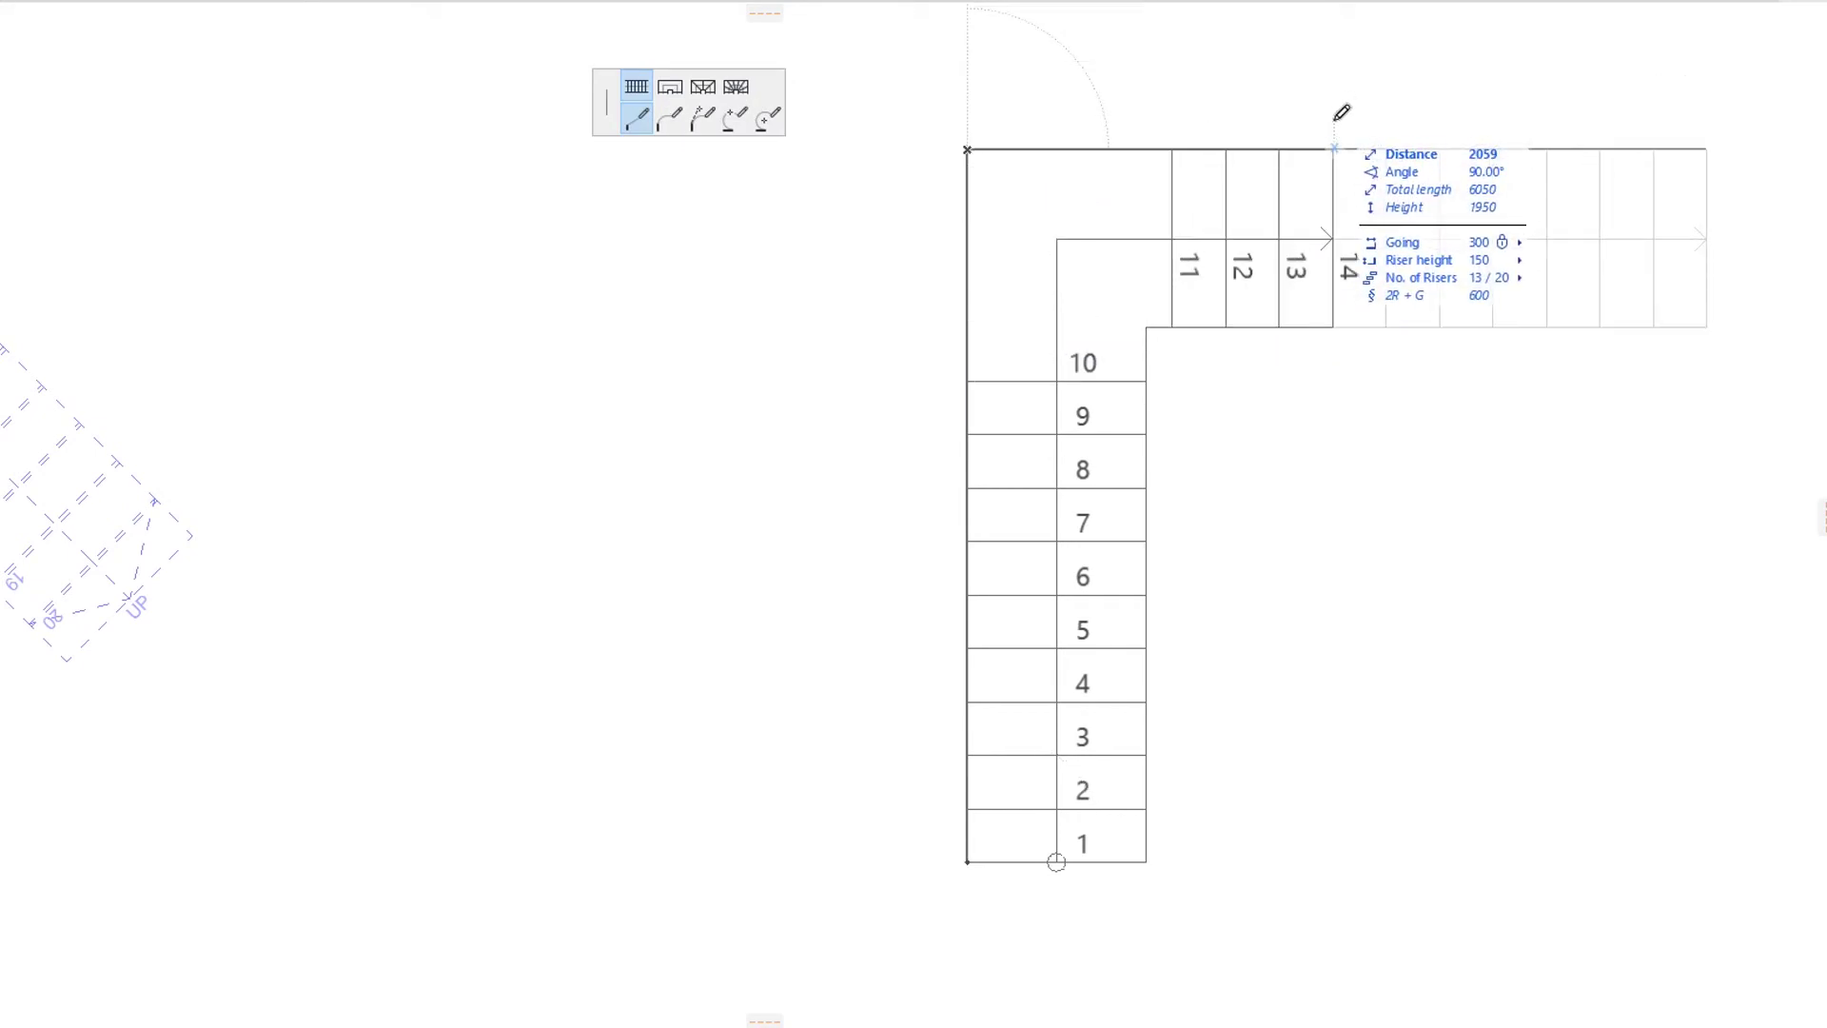
{"action": "type", "text": "200"}
{"action": "type", "text": "0"}
{"action": "key", "text": "Return"}
{"action": "left_click", "coordinate": [1449, 149]}
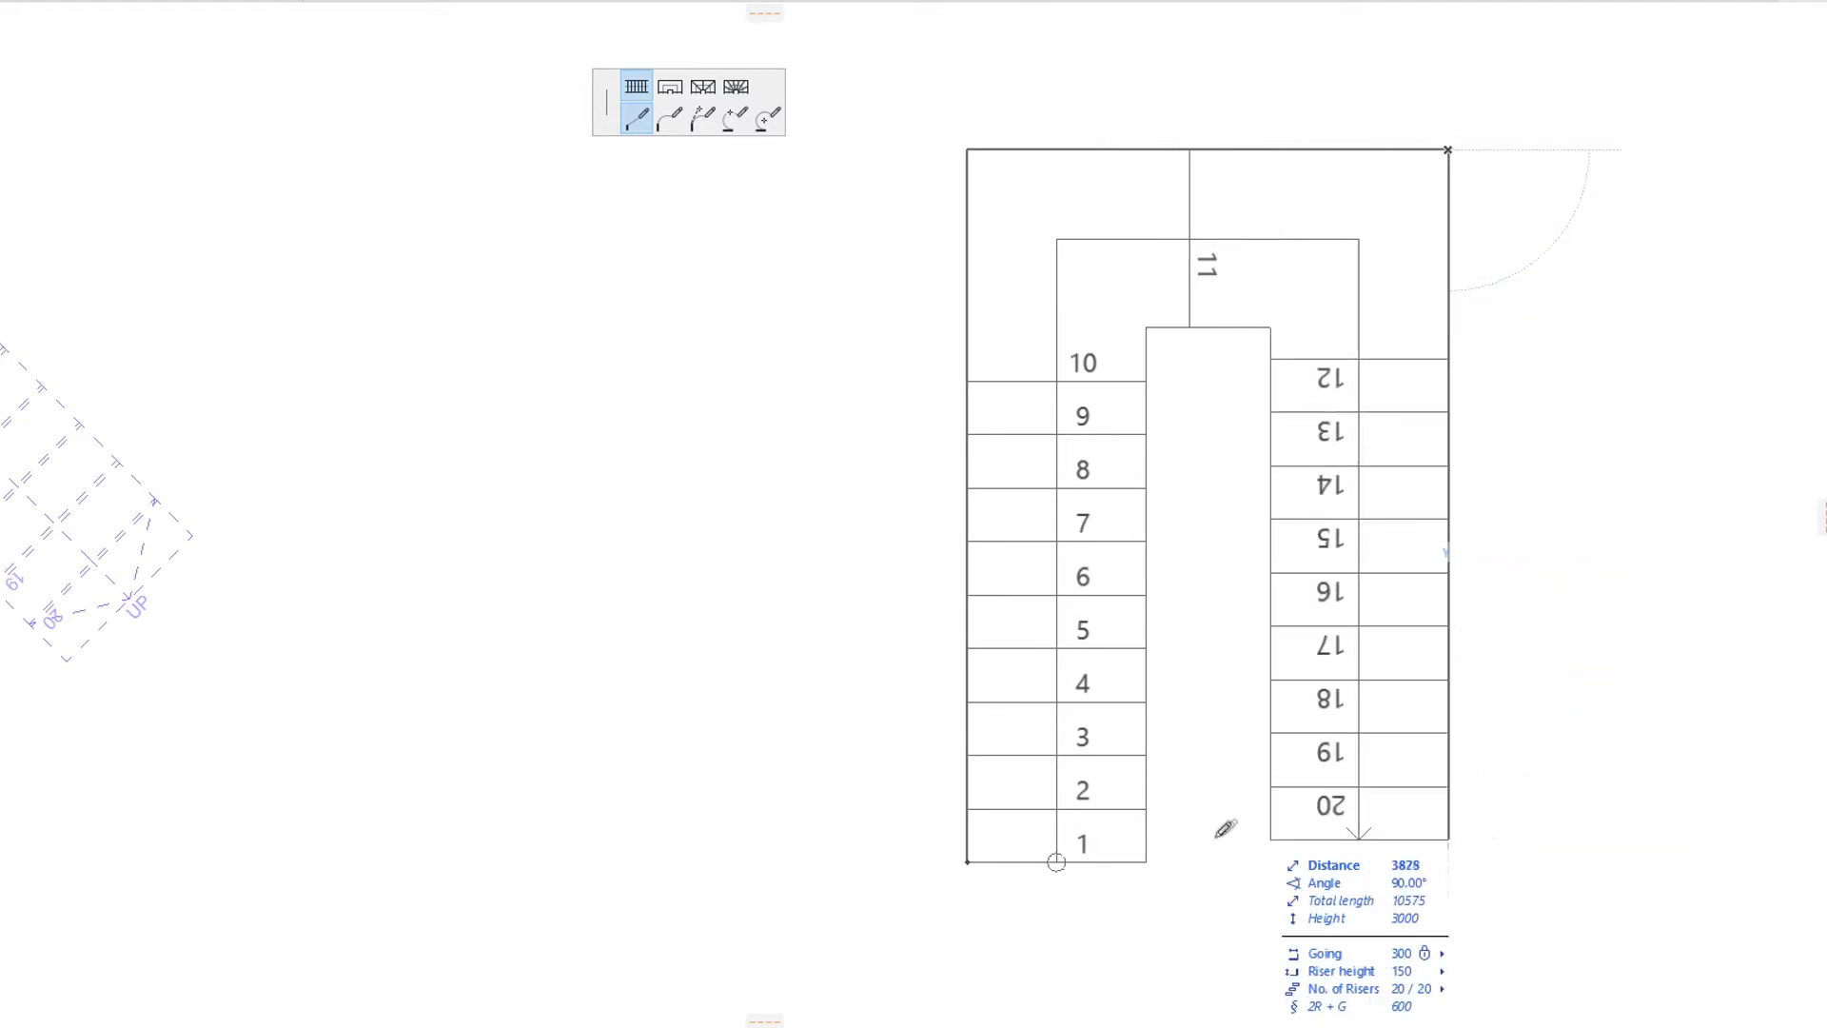
{"action": "left_click", "coordinate": [1148, 852]}
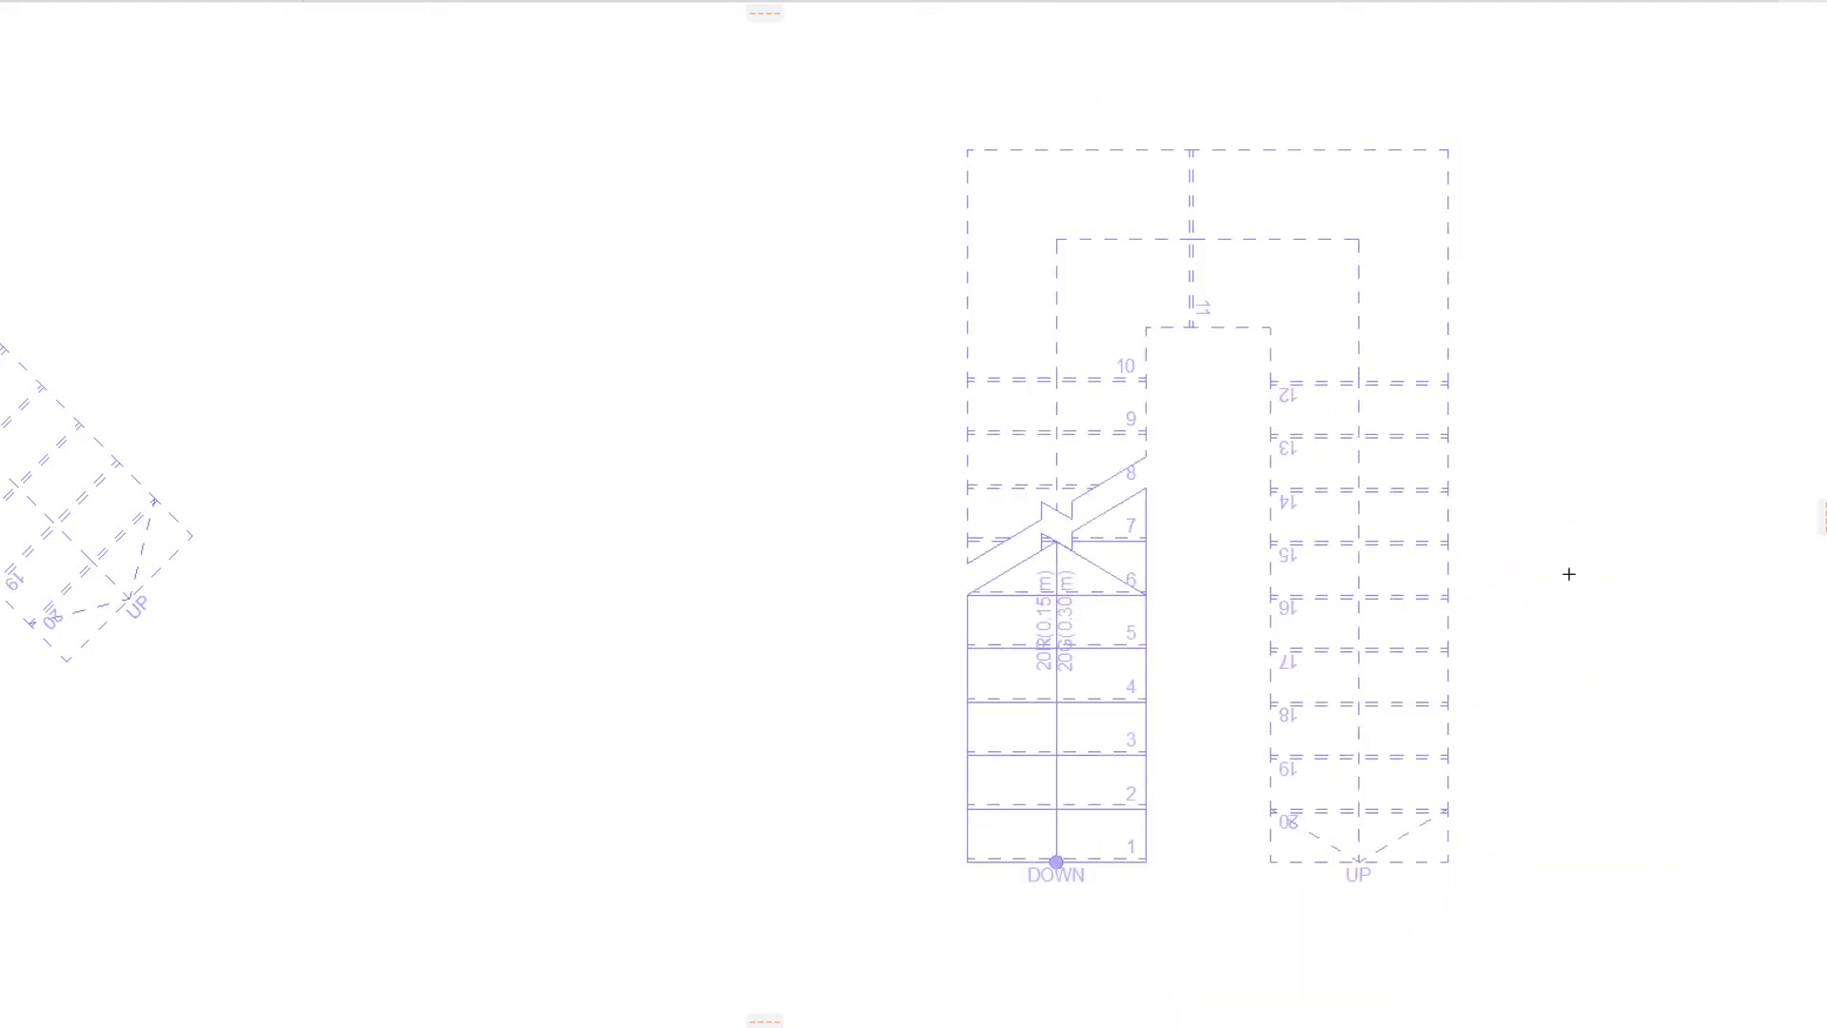
- Finish the new stair, set its top segment type to Landing, and deselect it
{"action": "left_click", "coordinate": [1395, 542]}
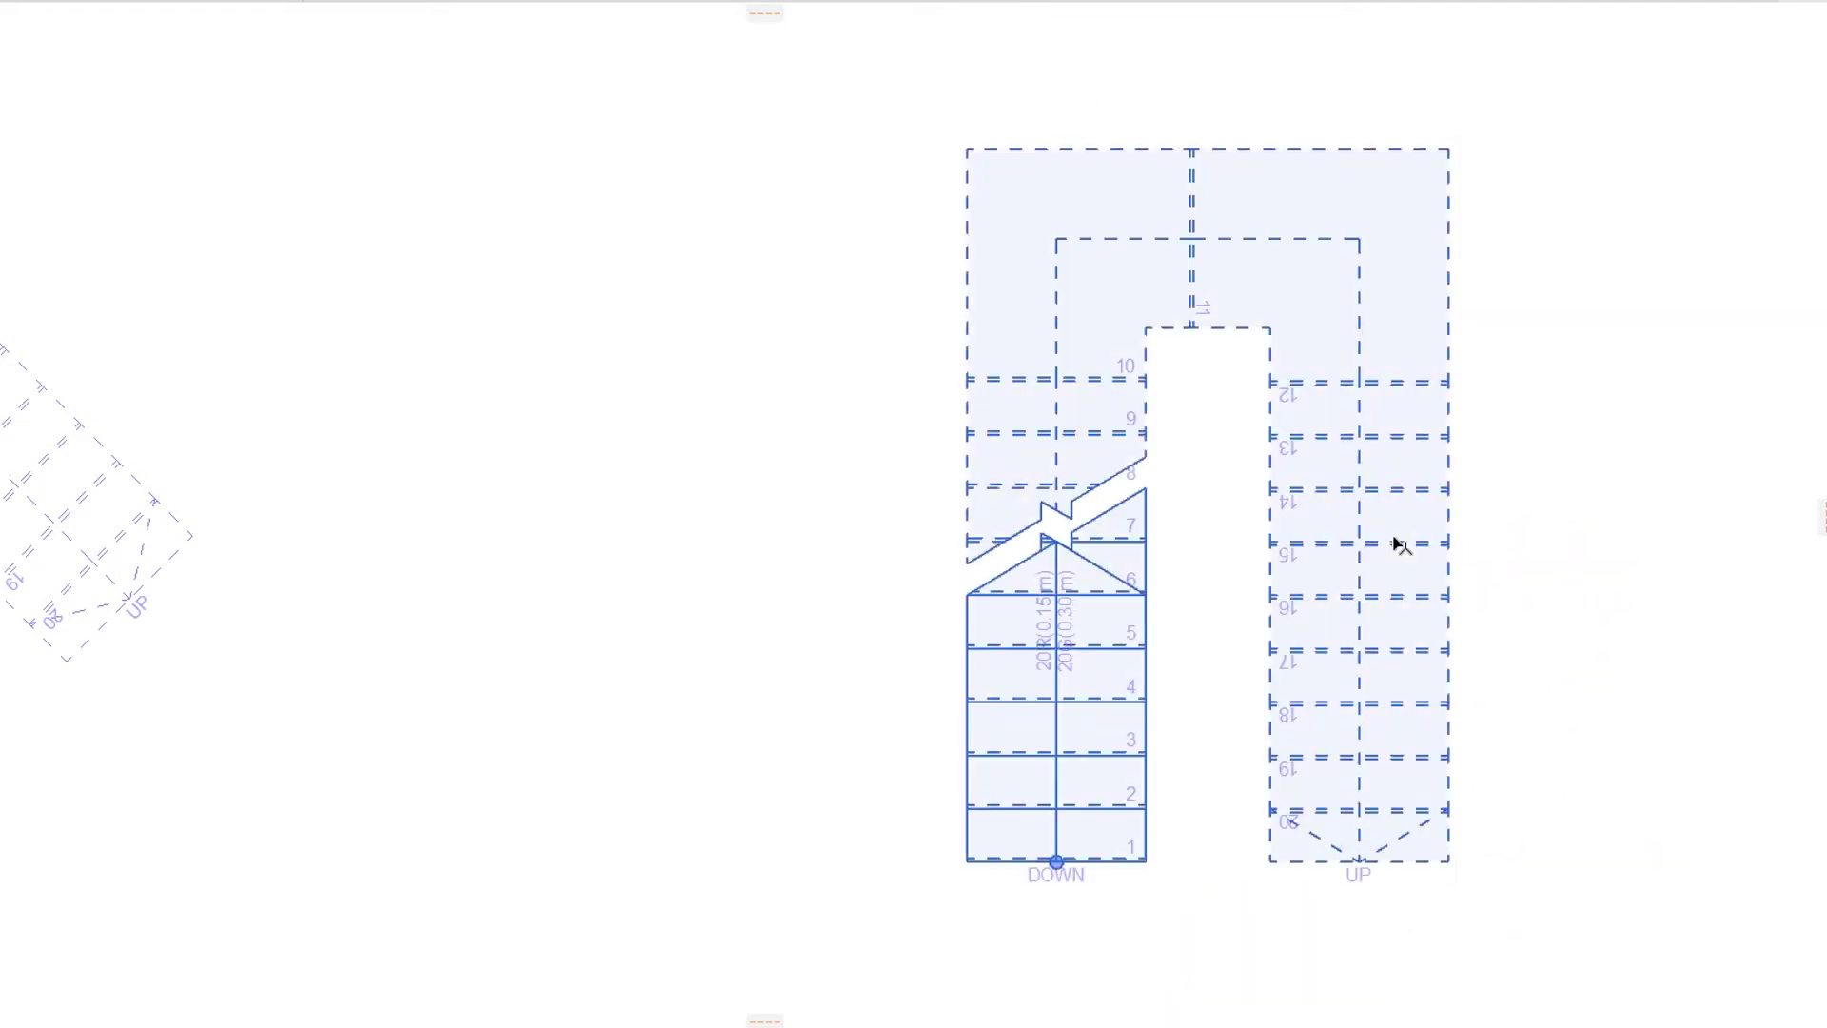
{"action": "left_click", "coordinate": [1132, 150]}
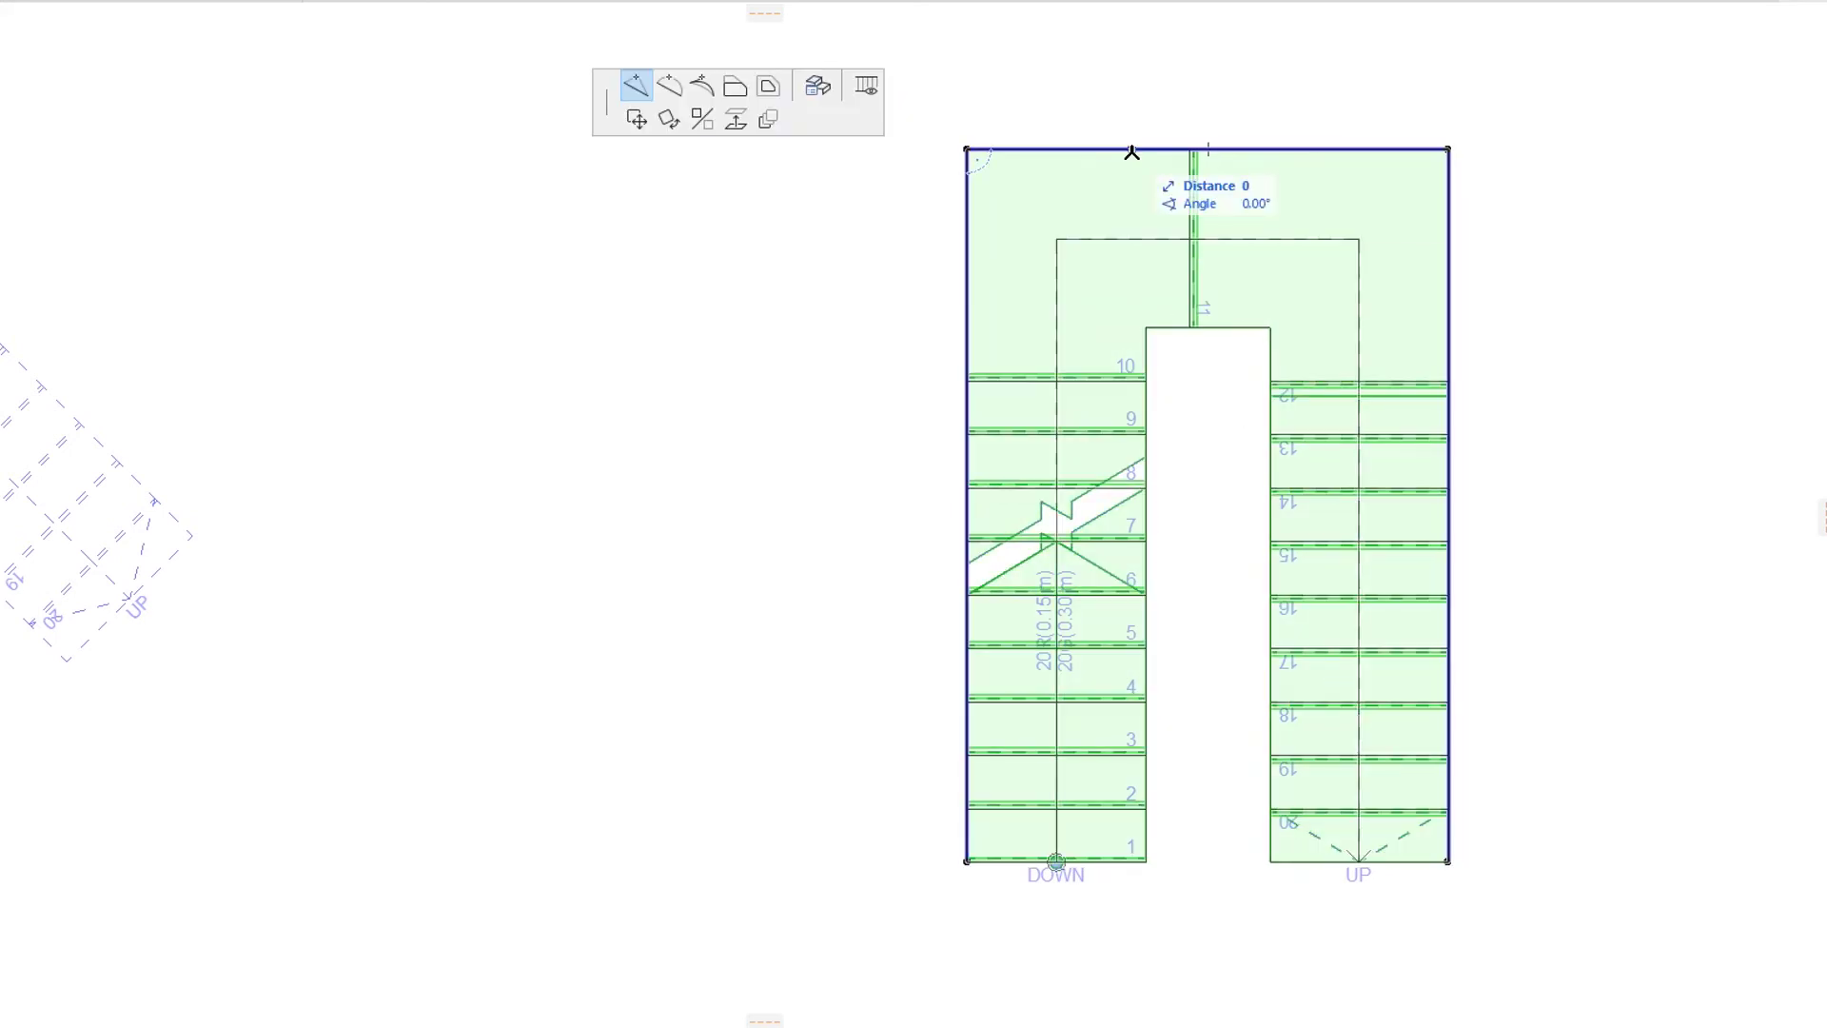
{"action": "left_click", "coordinate": [830, 94]}
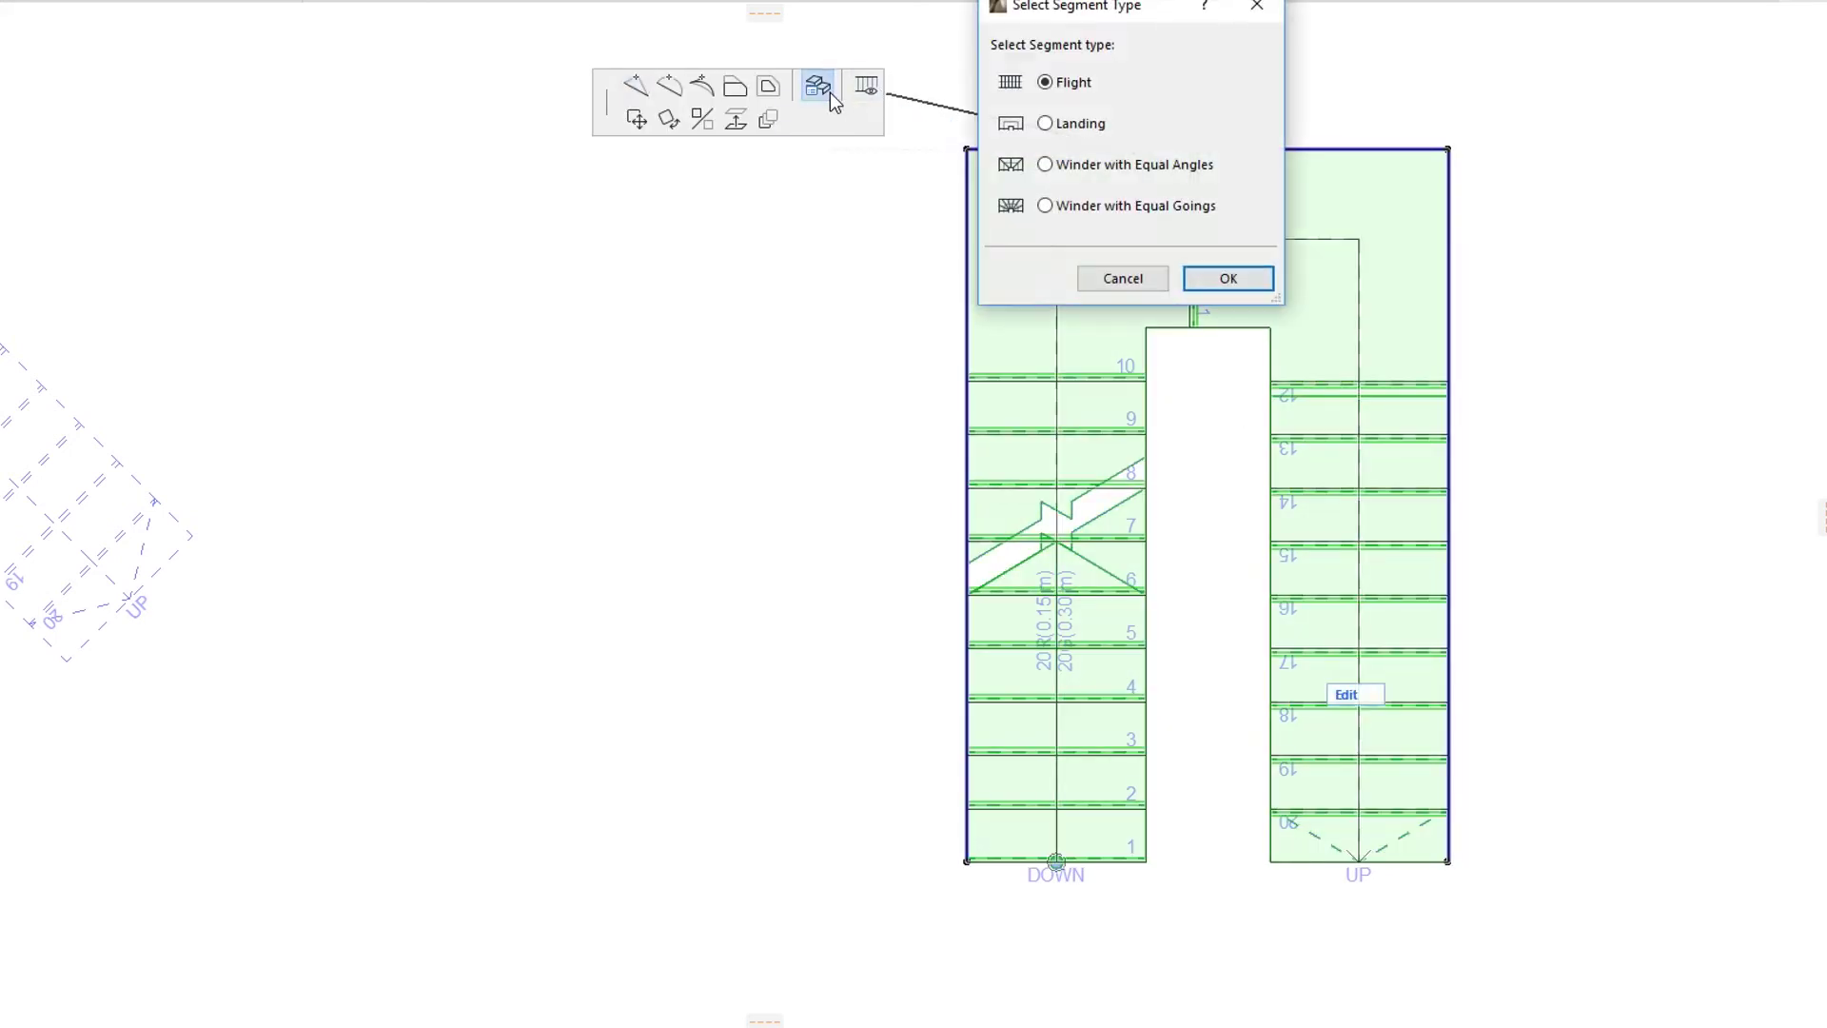
{"action": "left_click", "coordinate": [1087, 131]}
{"action": "left_click", "coordinate": [1229, 278]}
{"action": "key", "text": "Escape"}
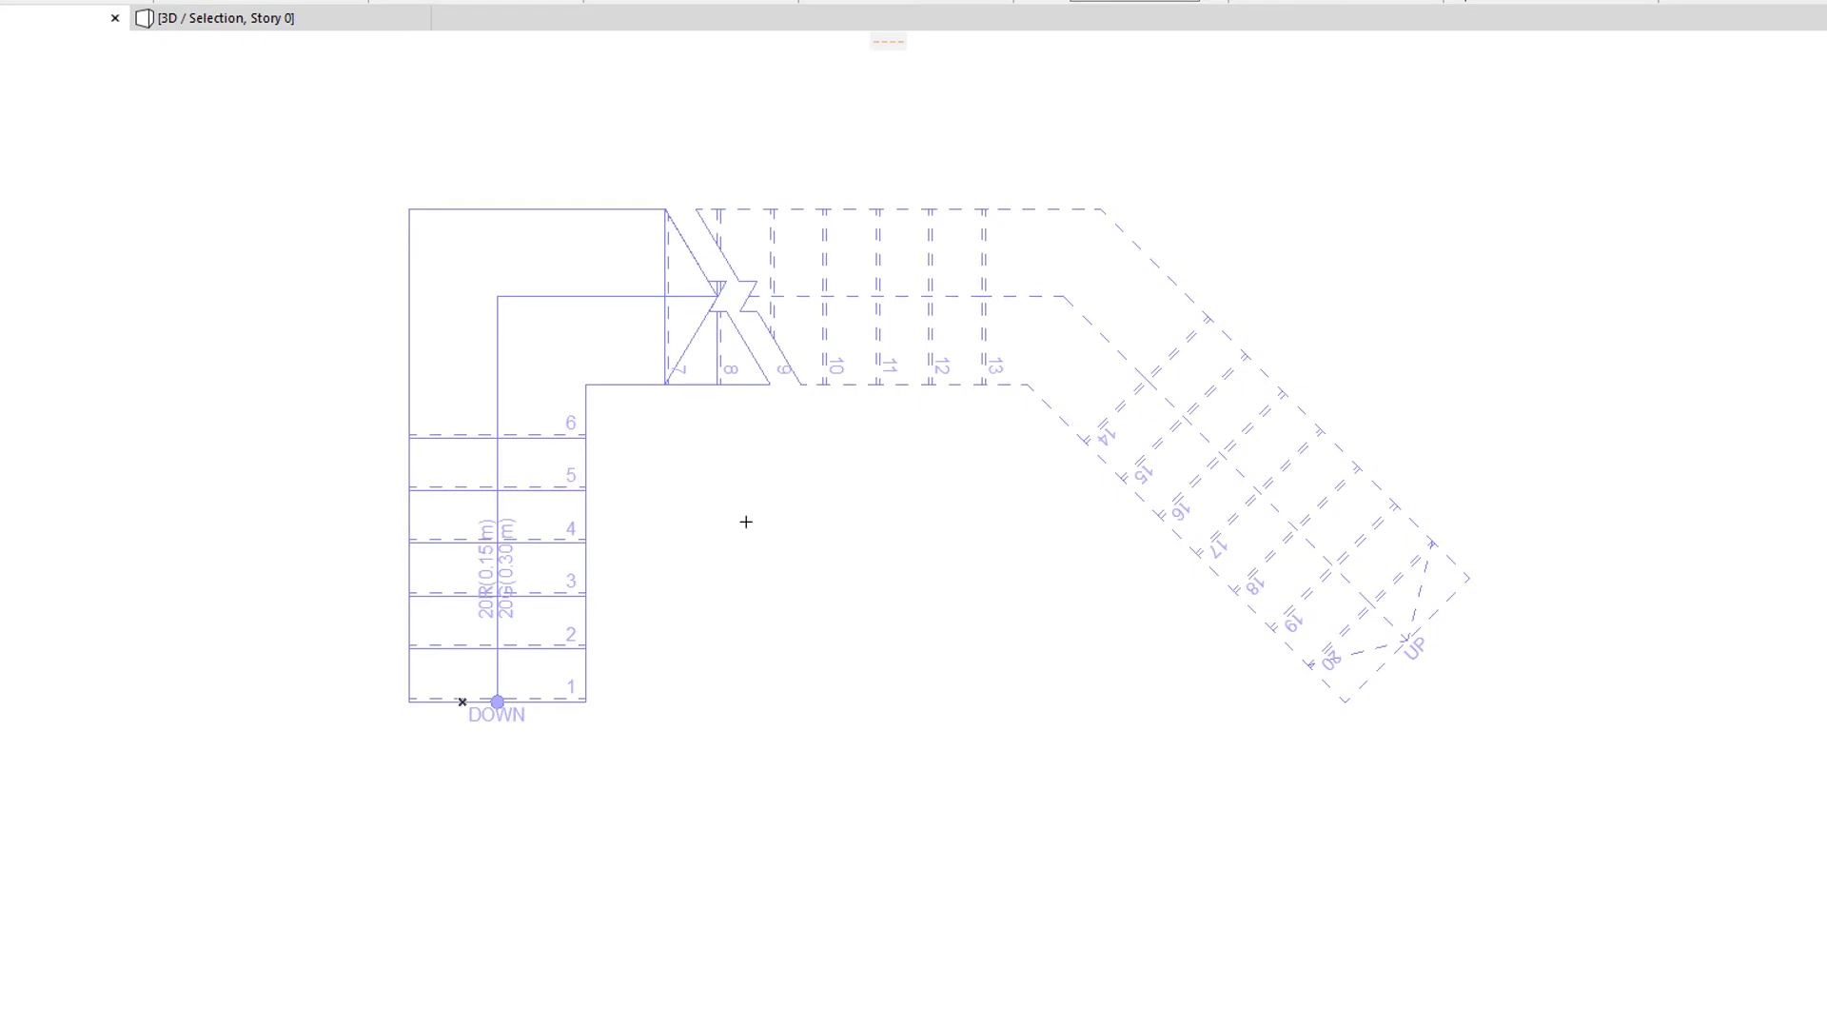
- Hide only the stair's top boundary segment, limiting the change to the clicked segment
{"action": "left_click", "coordinate": [632, 362]}
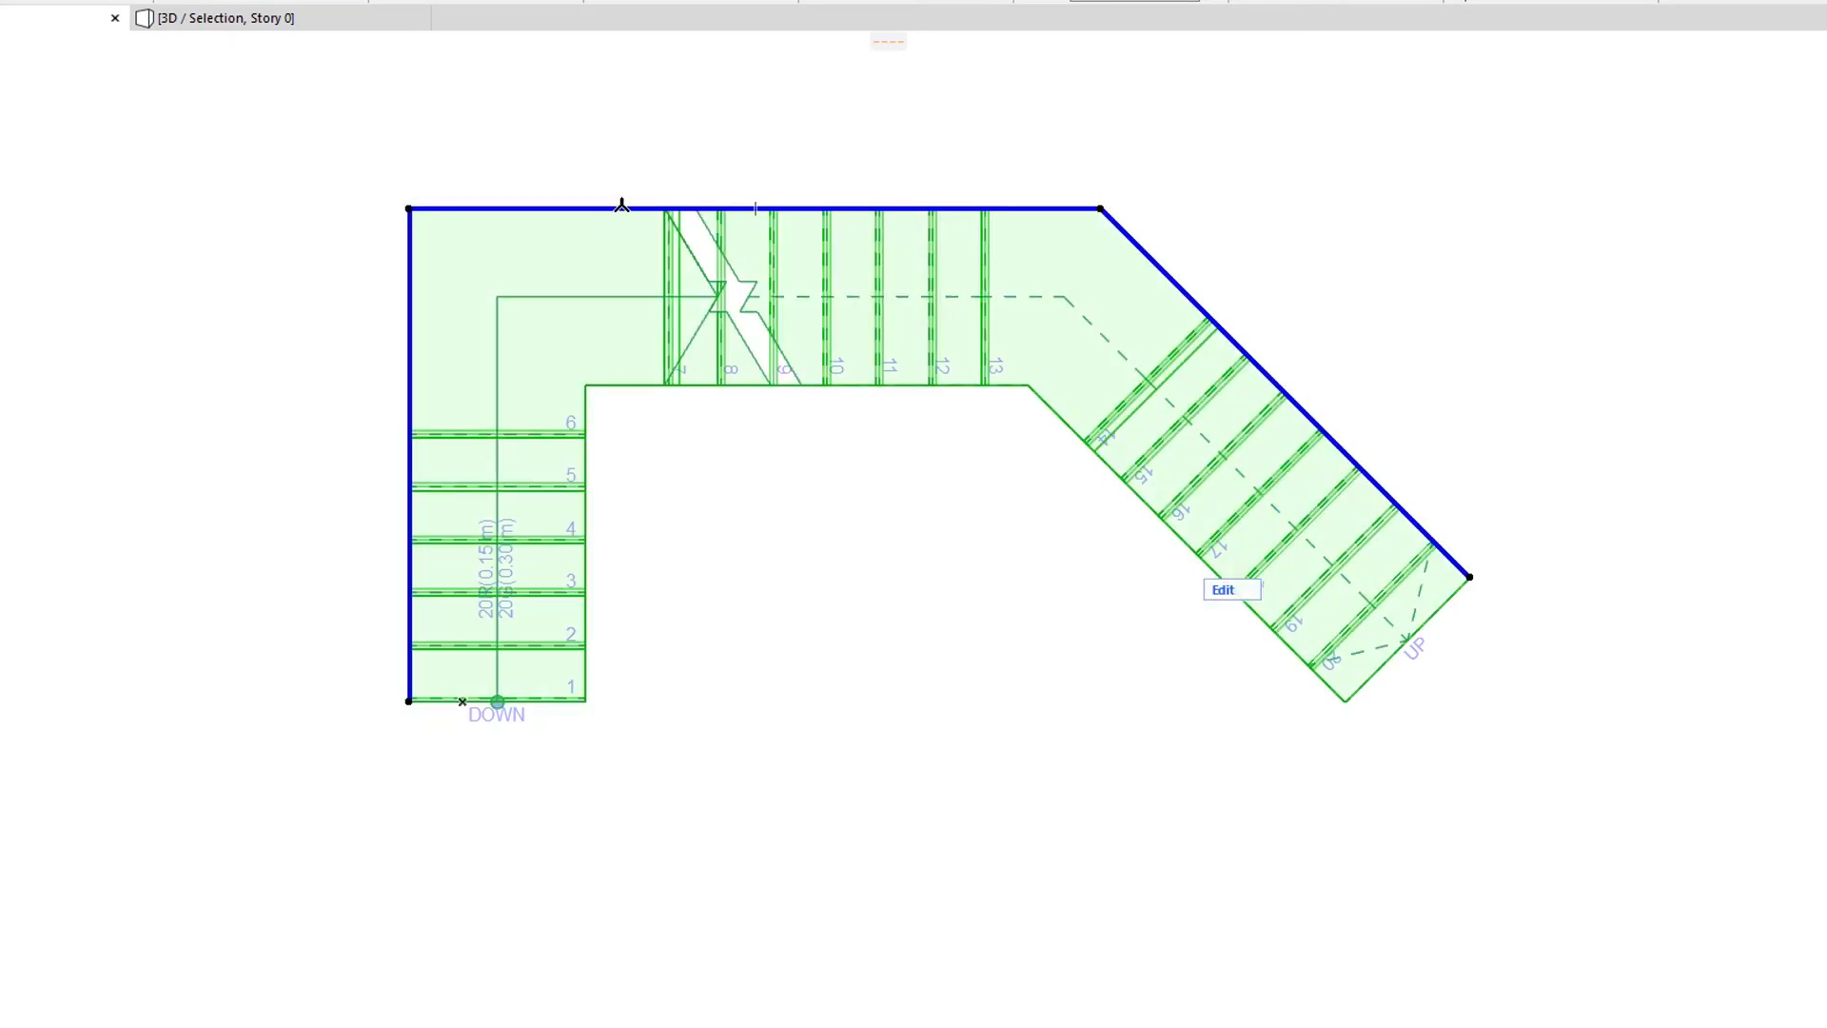
{"action": "left_click", "coordinate": [621, 205]}
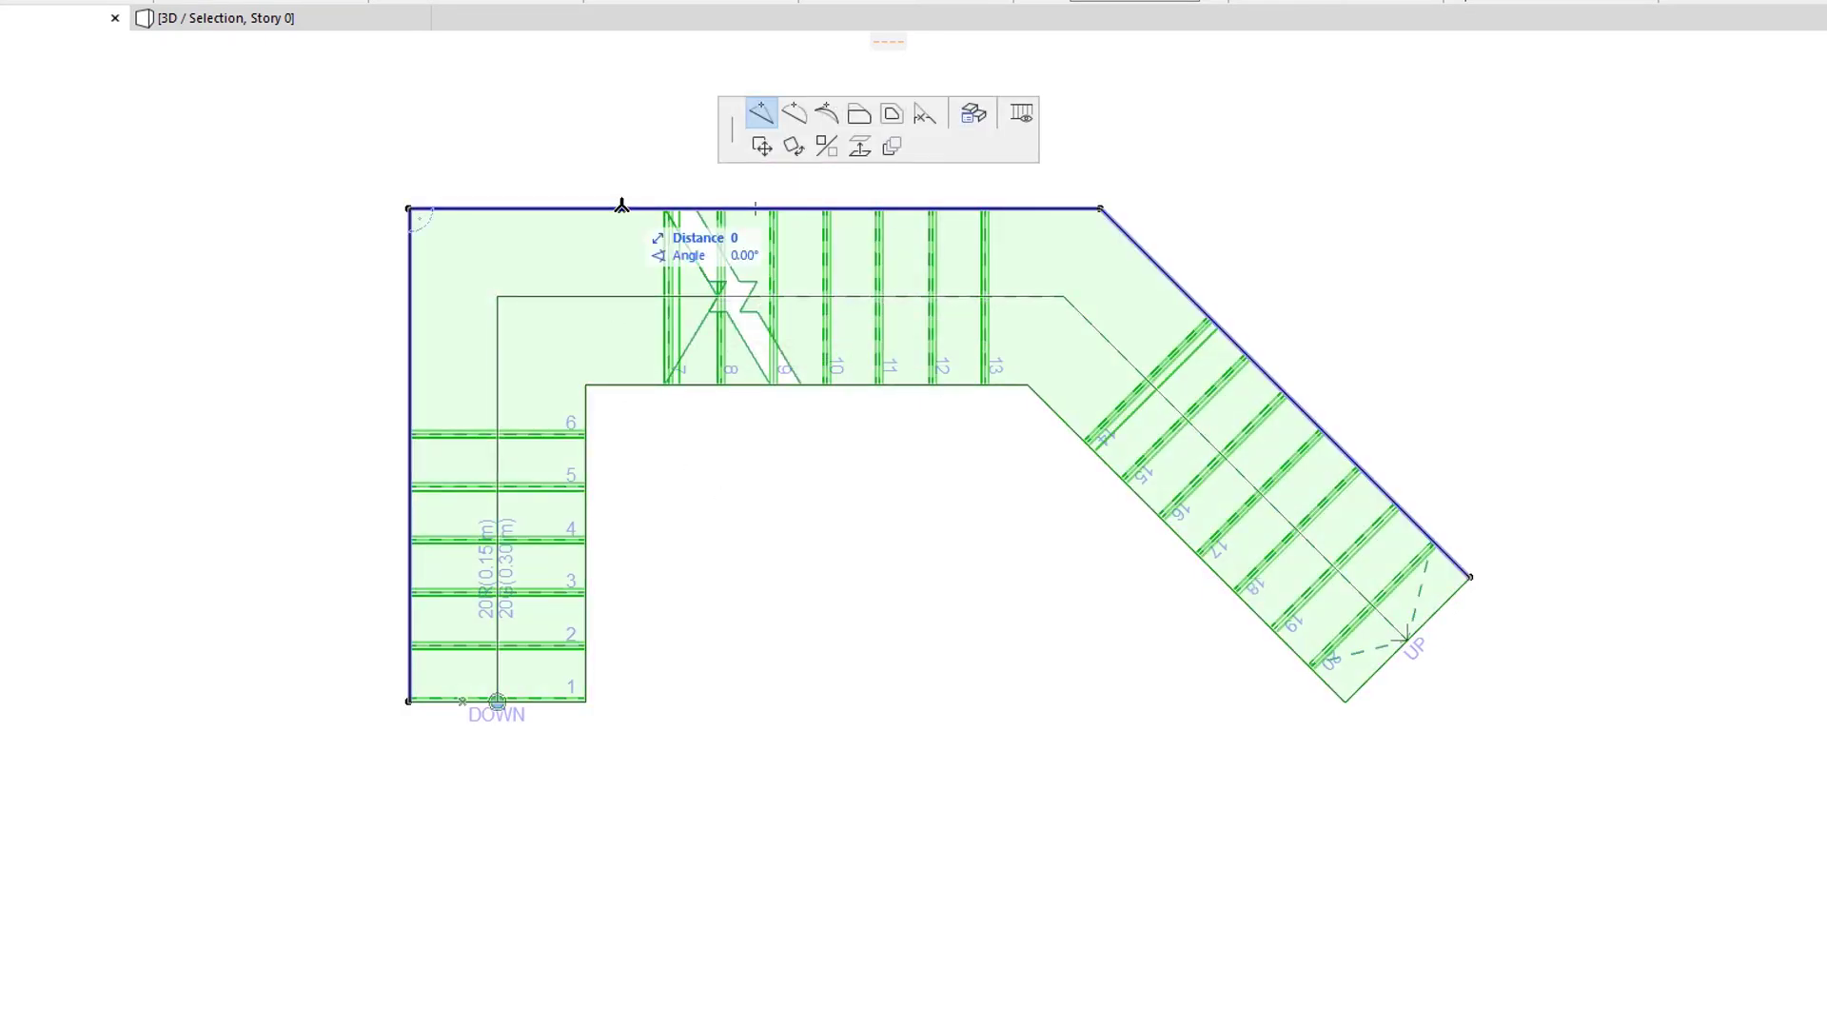
{"action": "left_click", "coordinate": [1025, 124]}
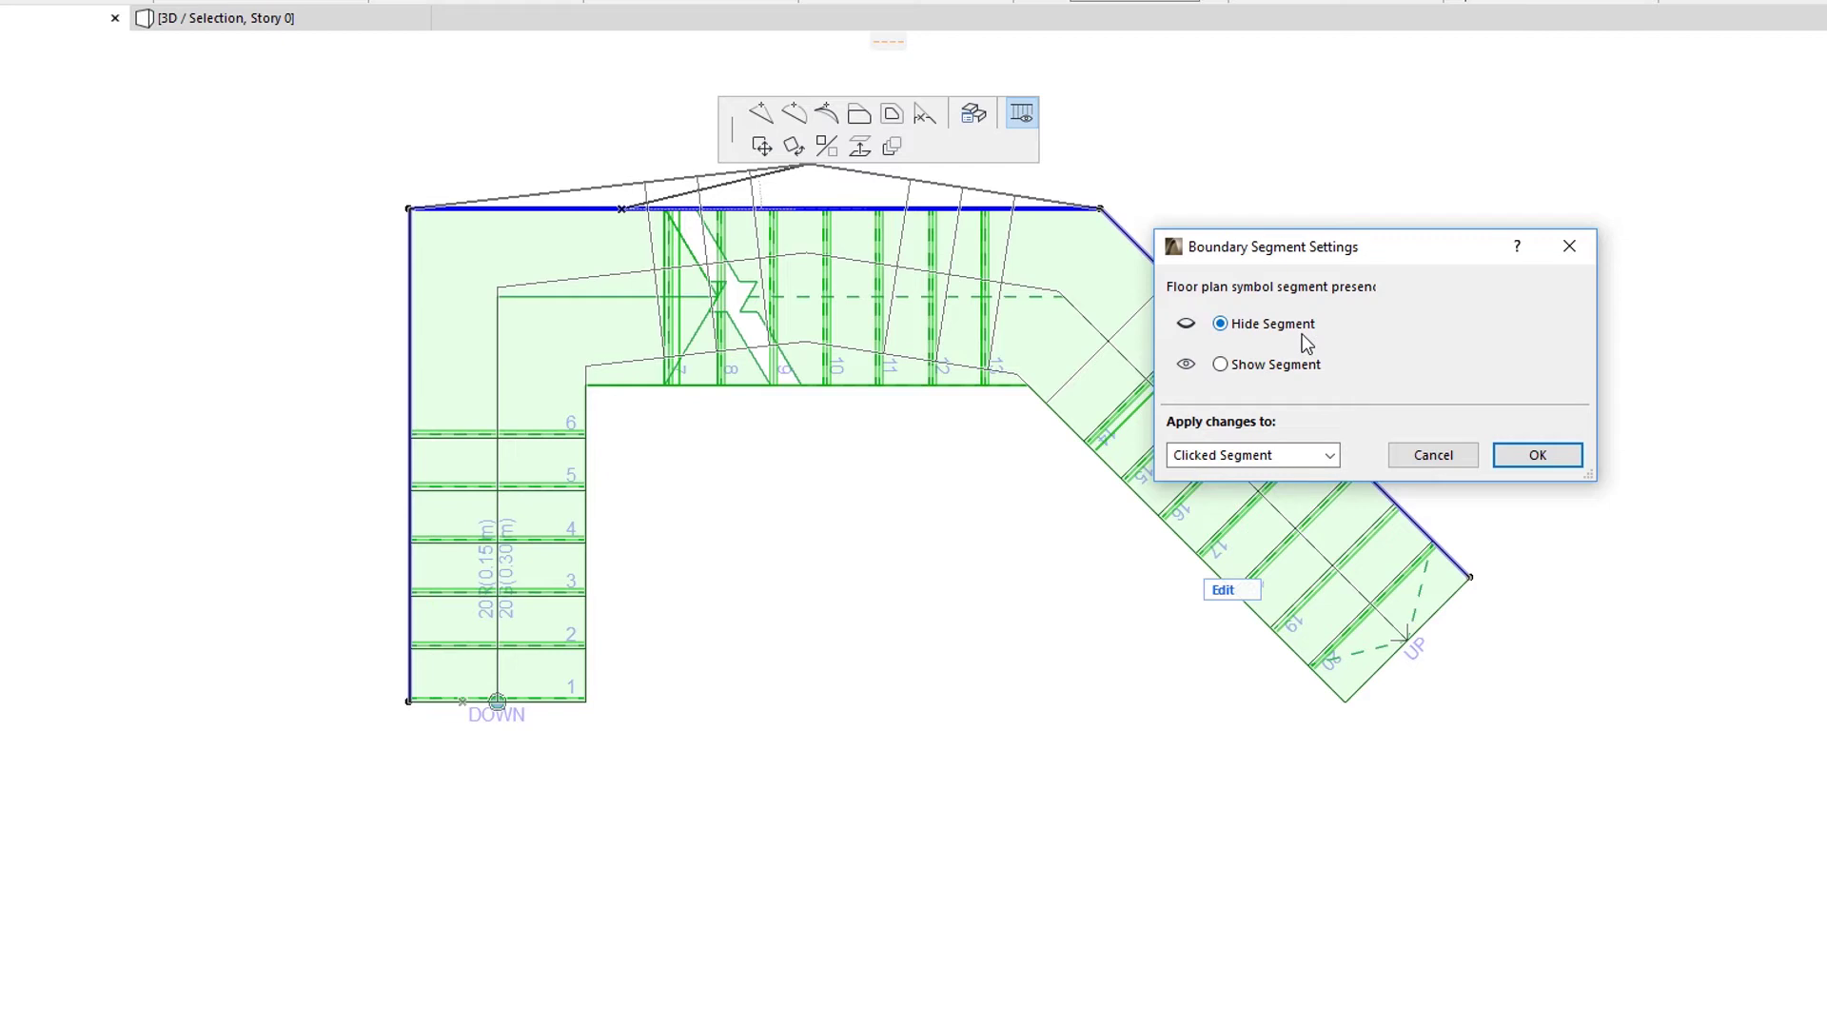
{"action": "left_click", "coordinate": [1342, 455]}
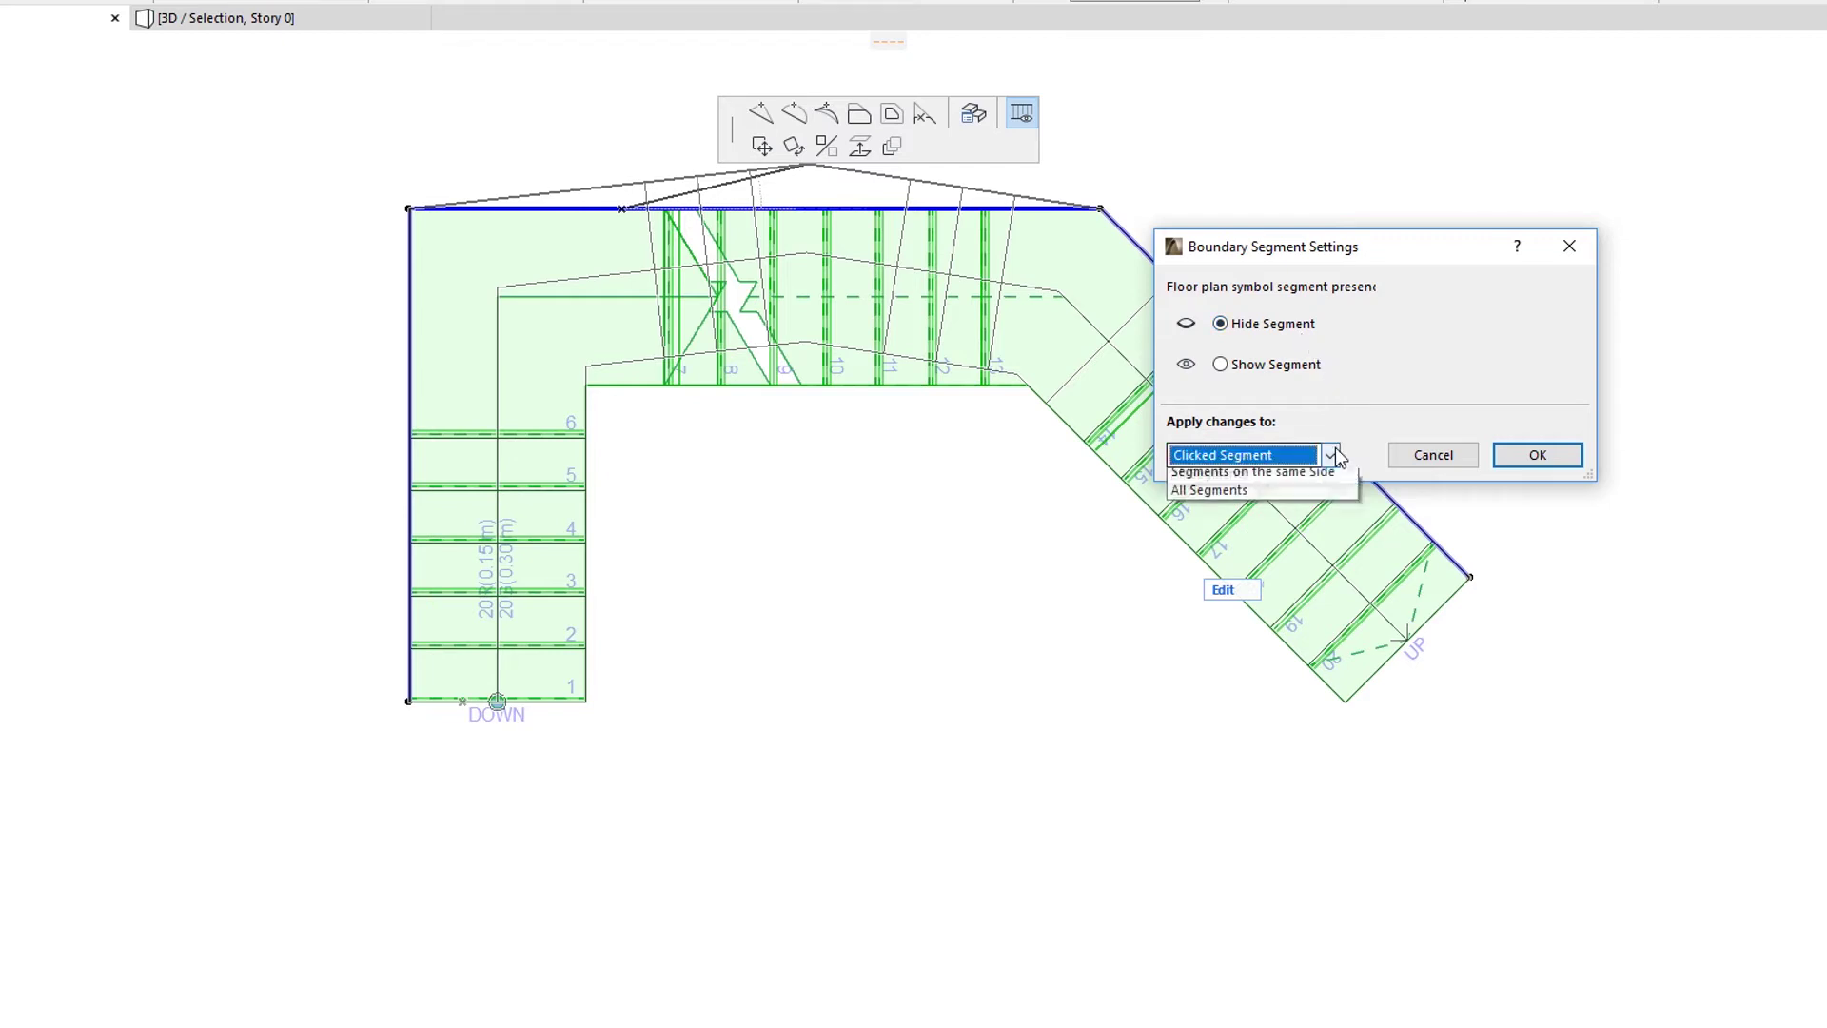
{"action": "left_click", "coordinate": [1330, 455]}
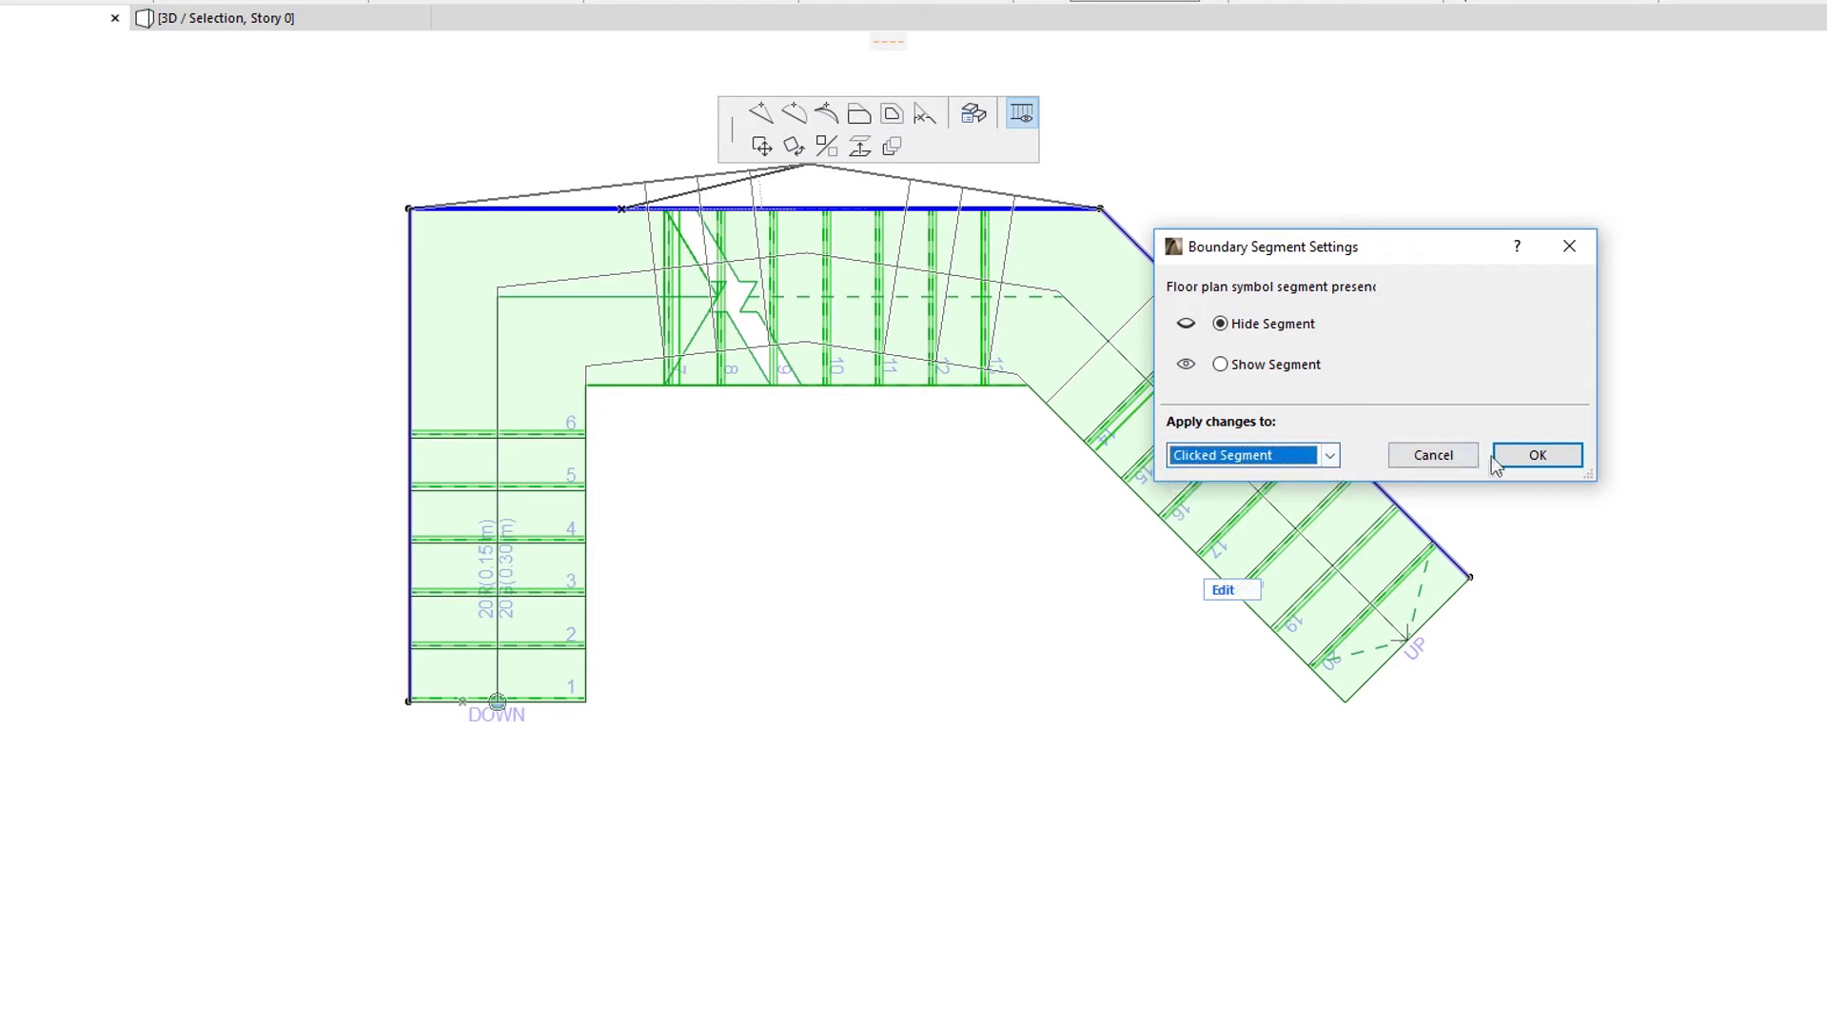
{"action": "left_click", "coordinate": [1509, 457]}
- Hide the stair's boundary segments along one side, applying the setting to same-side segments
{"action": "left_click", "coordinate": [1293, 303]}
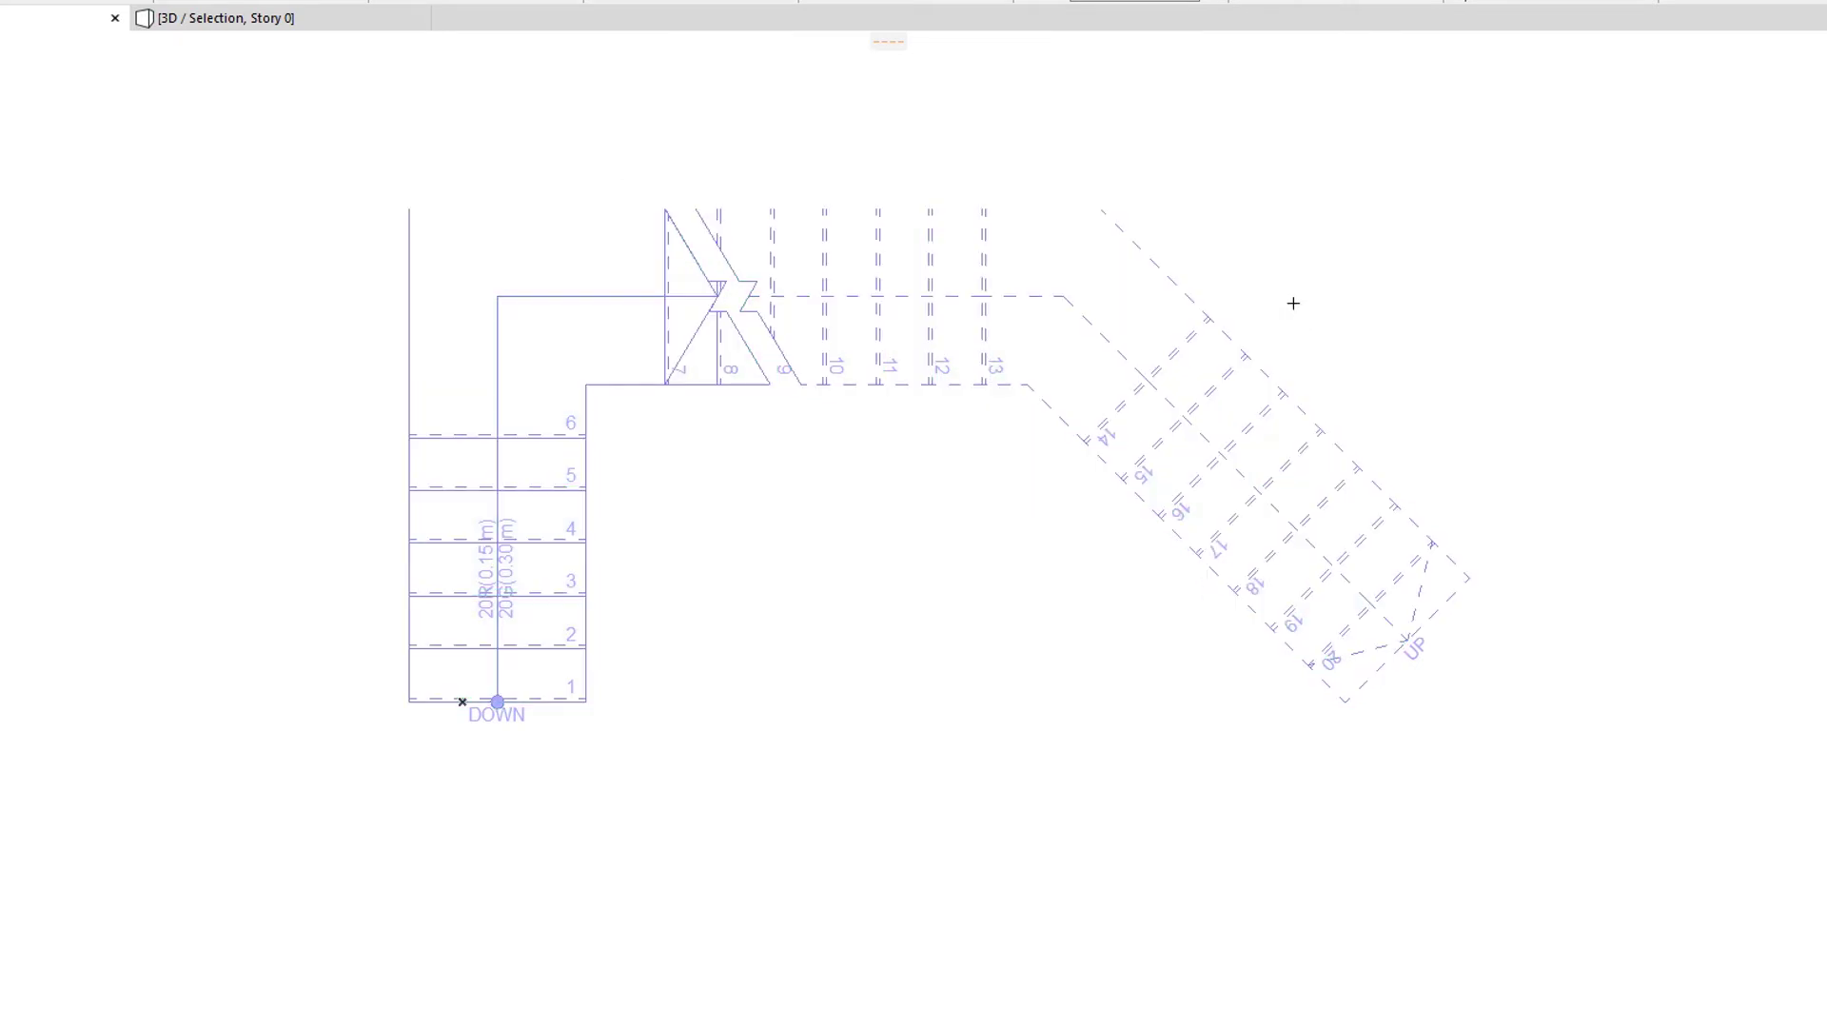
{"action": "left_click", "coordinate": [1109, 306]}
{"action": "left_click", "coordinate": [1218, 575]}
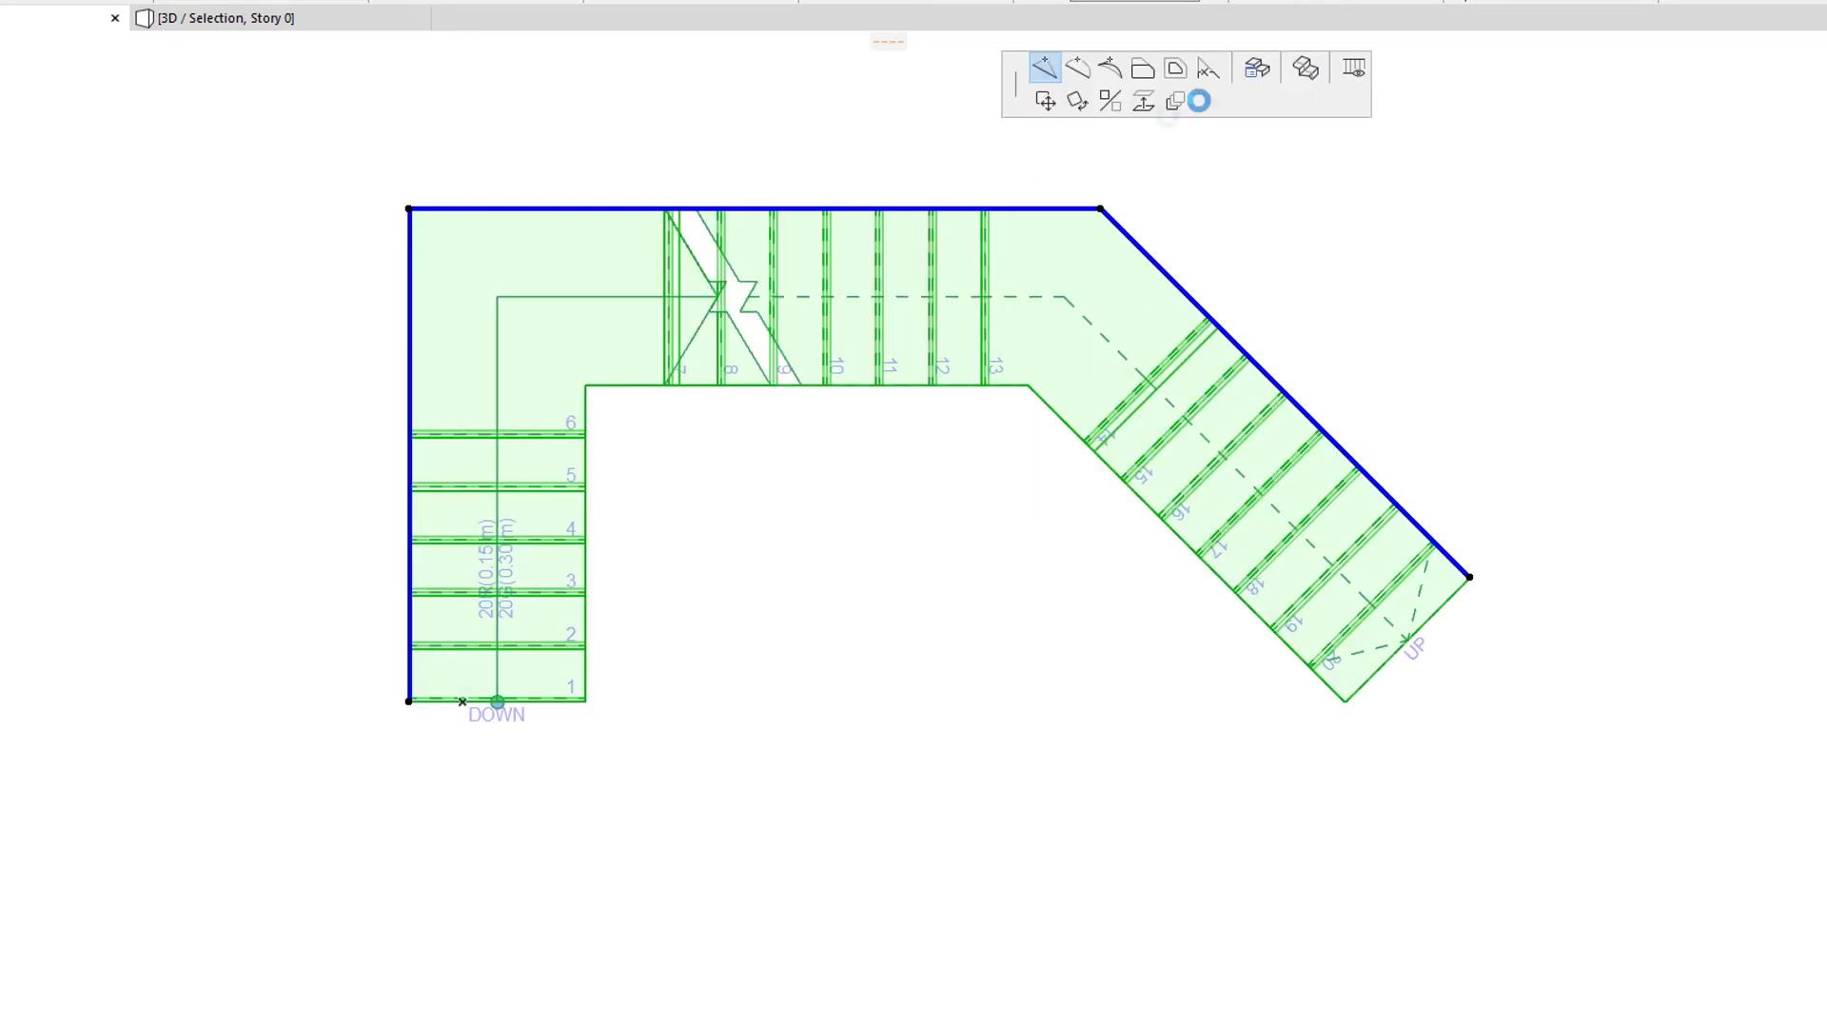
{"action": "left_click", "coordinate": [1354, 70]}
{"action": "left_click", "coordinate": [1237, 455]}
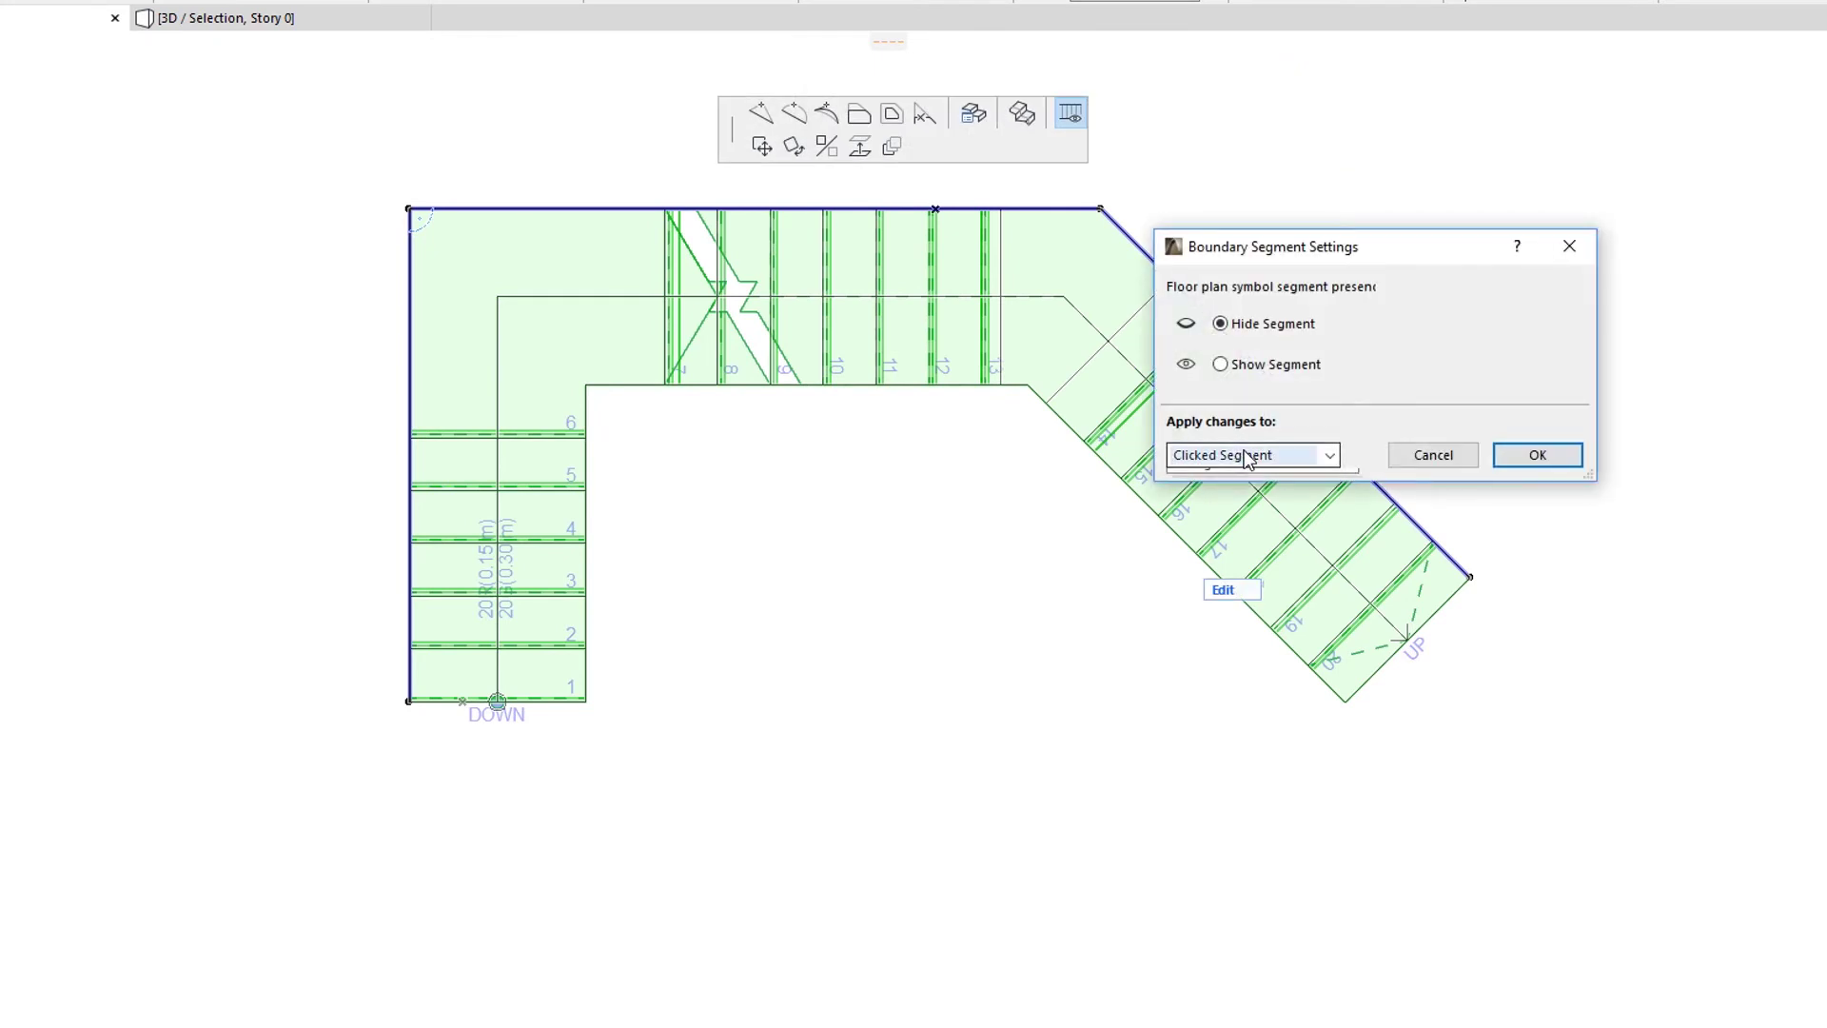
{"action": "left_click", "coordinate": [1237, 497]}
{"action": "left_click", "coordinate": [1534, 454]}
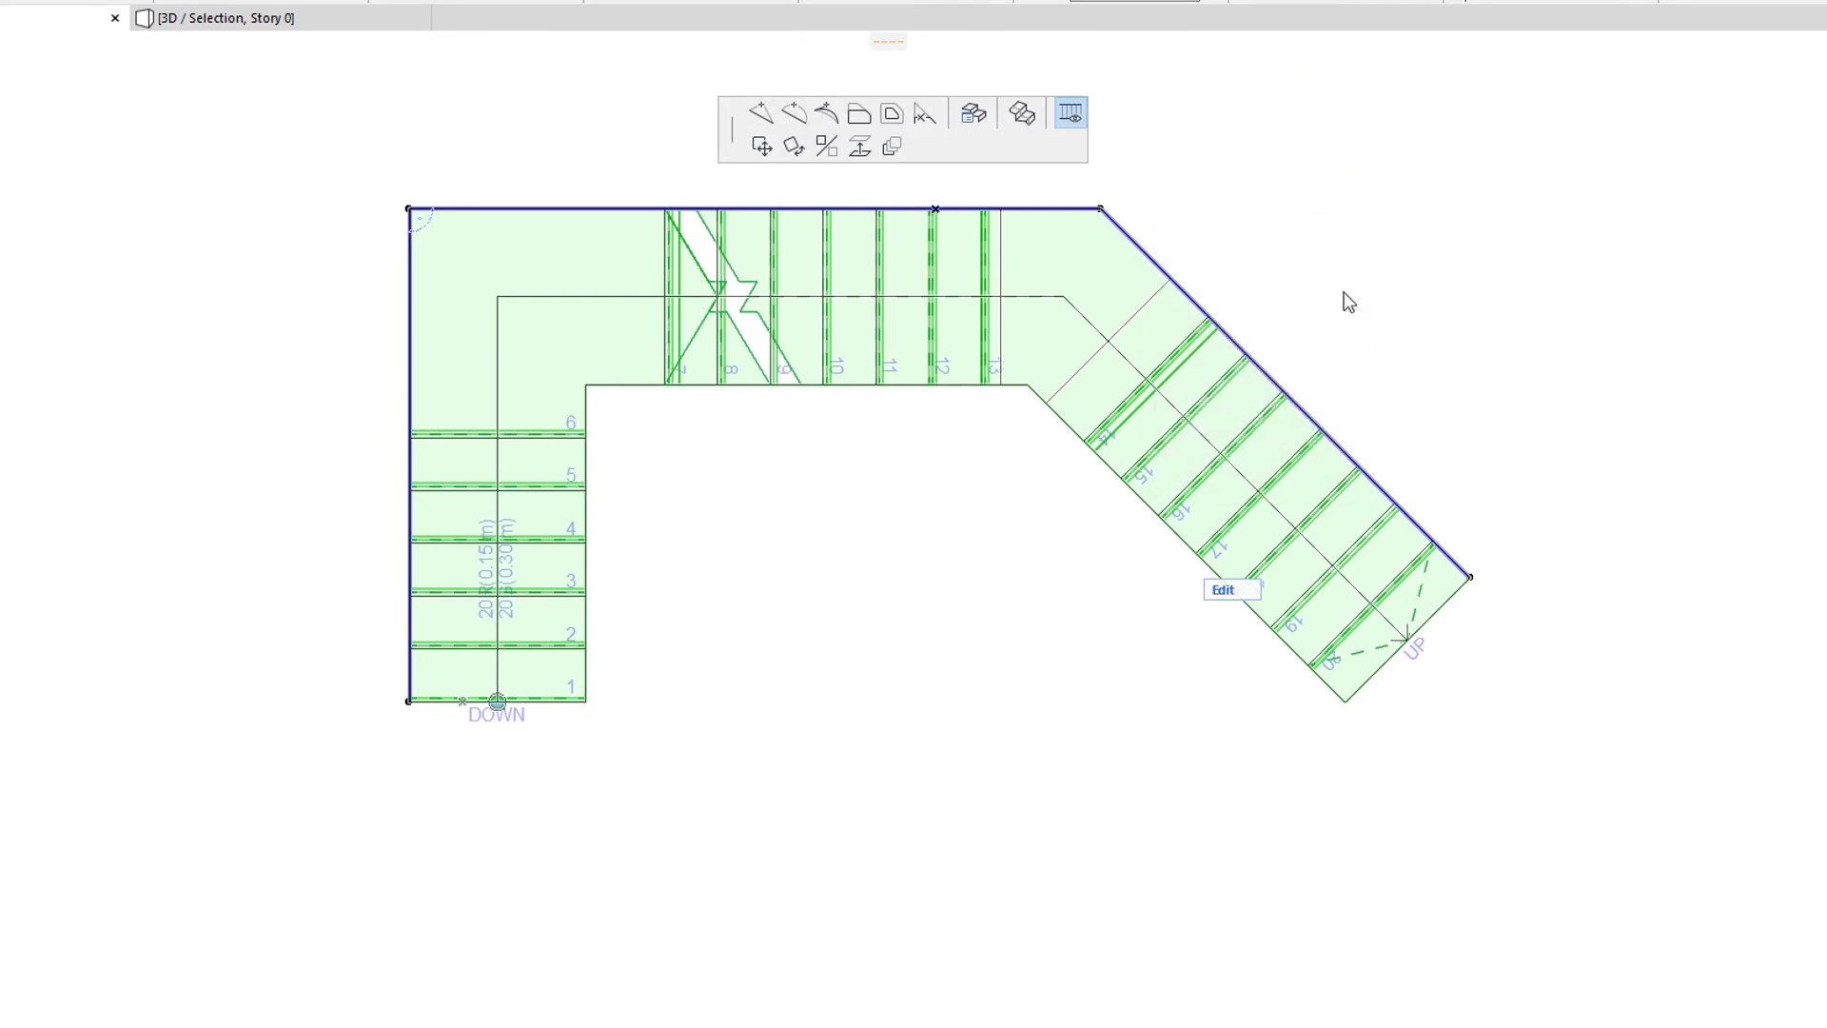
- Hide all of the stair's boundary segments from the top edge's settings
{"action": "left_click", "coordinate": [1343, 293]}
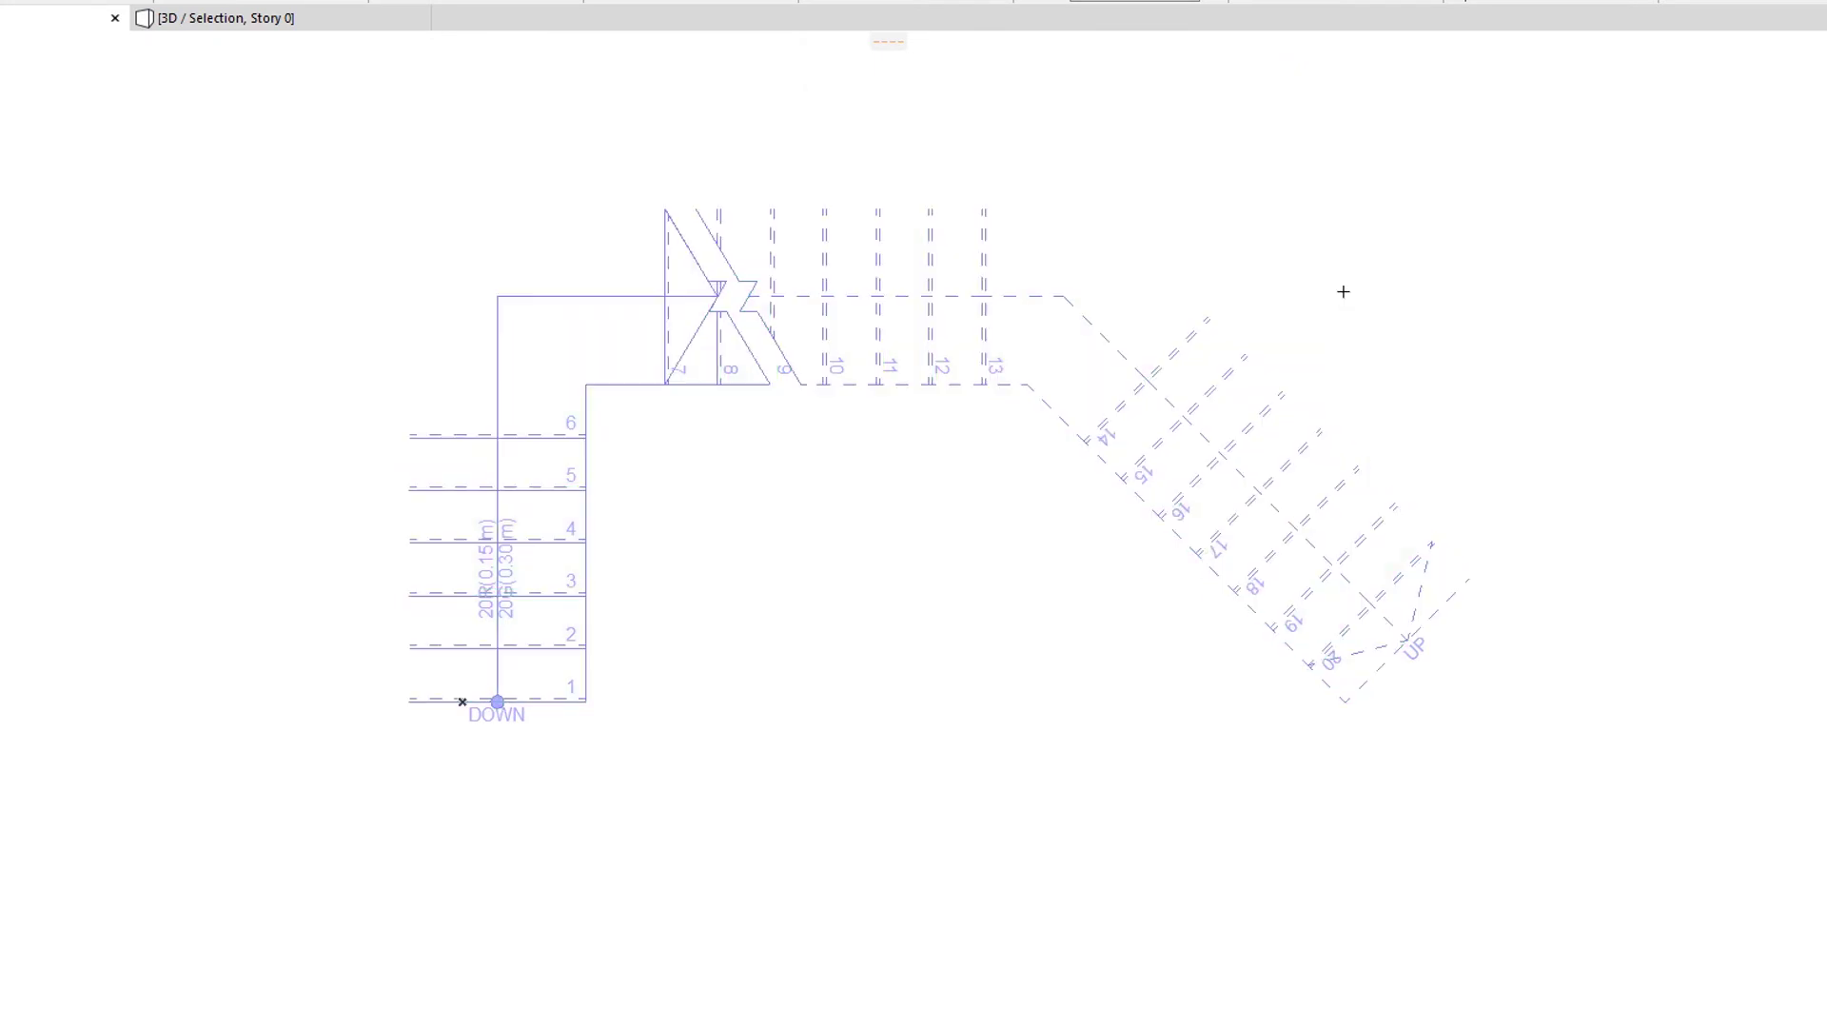
{"action": "left_click", "coordinate": [1041, 312]}
{"action": "left_click", "coordinate": [1038, 207]}
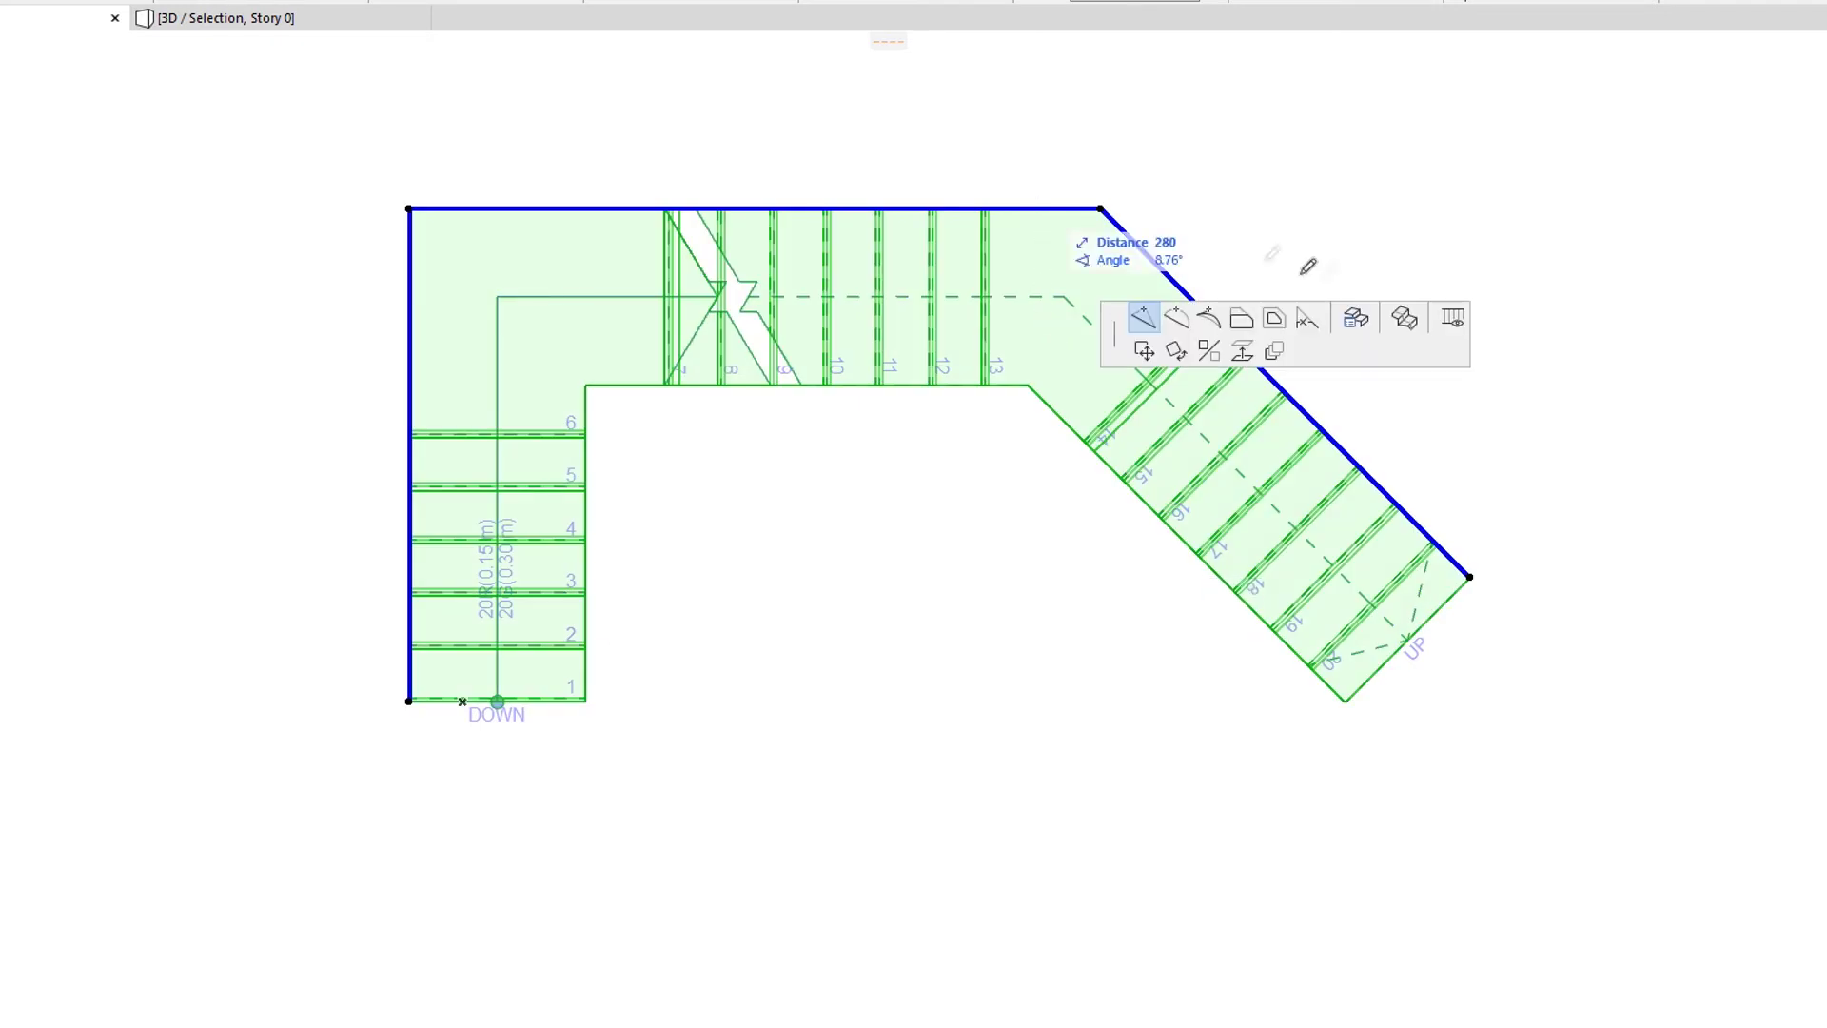
{"action": "left_click", "coordinate": [1457, 324]}
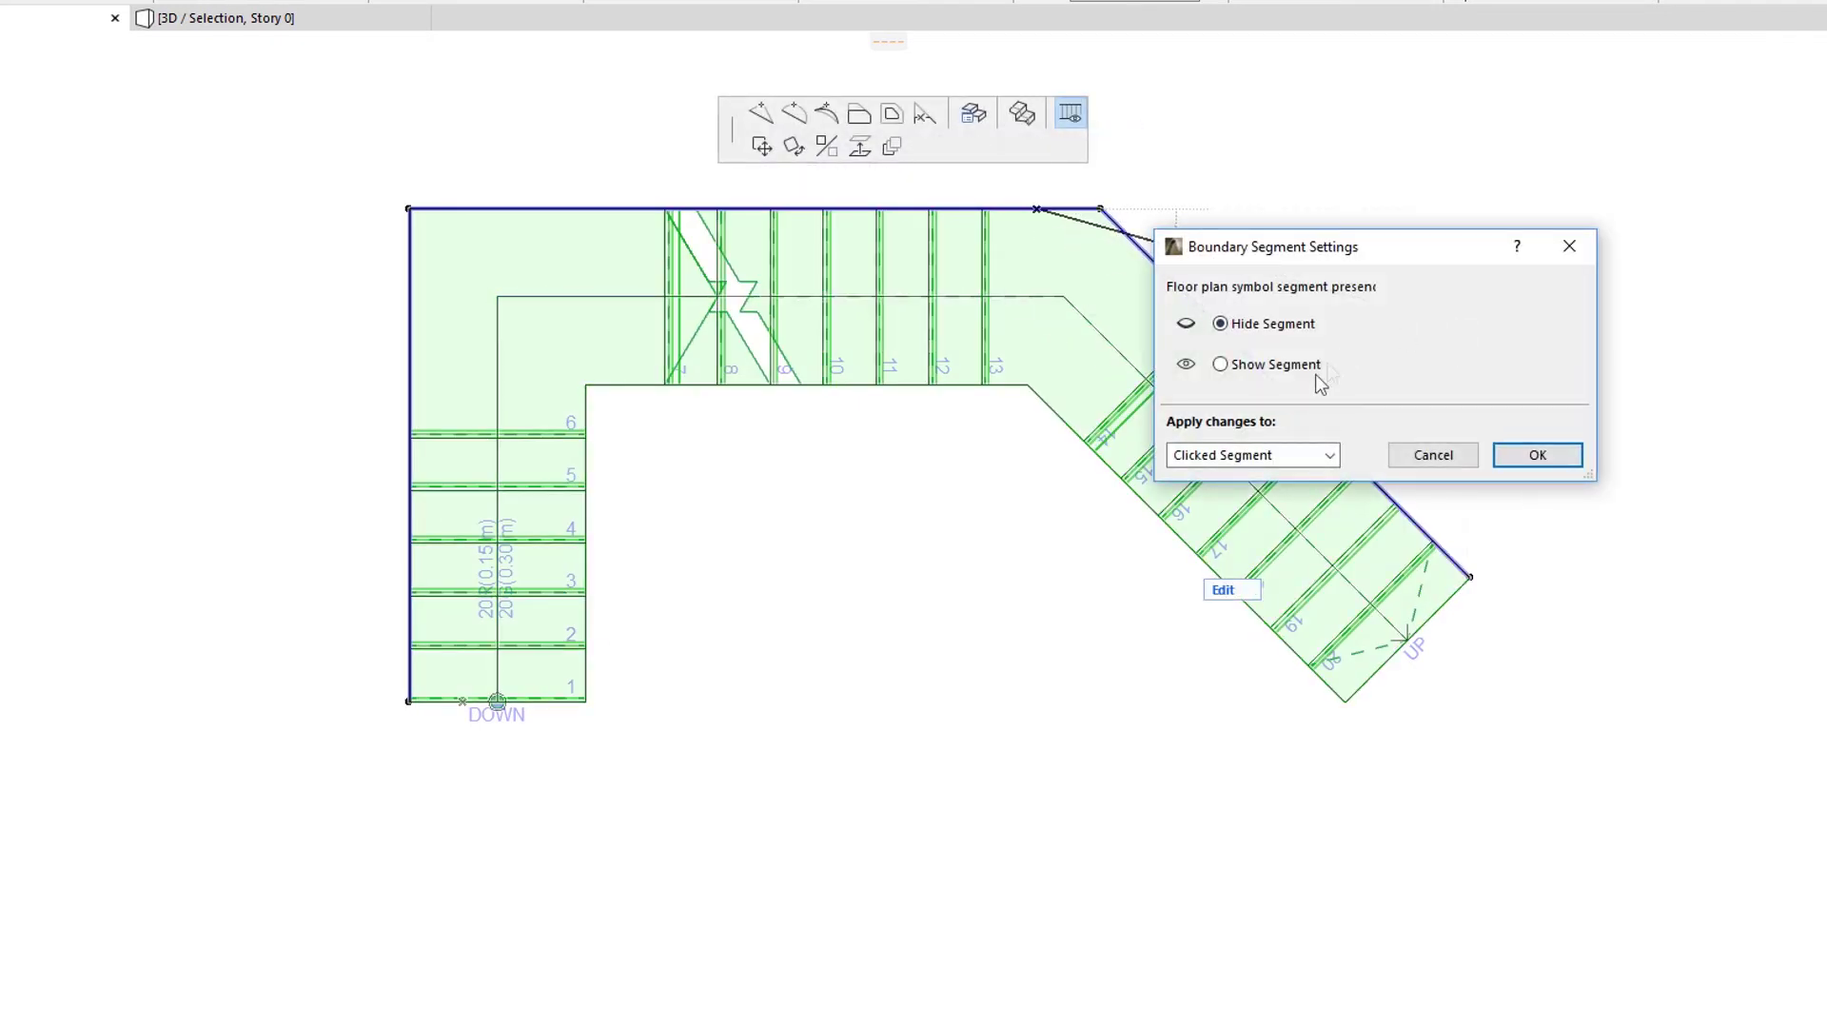
{"action": "left_click", "coordinate": [1273, 455]}
{"action": "left_click", "coordinate": [1237, 518]}
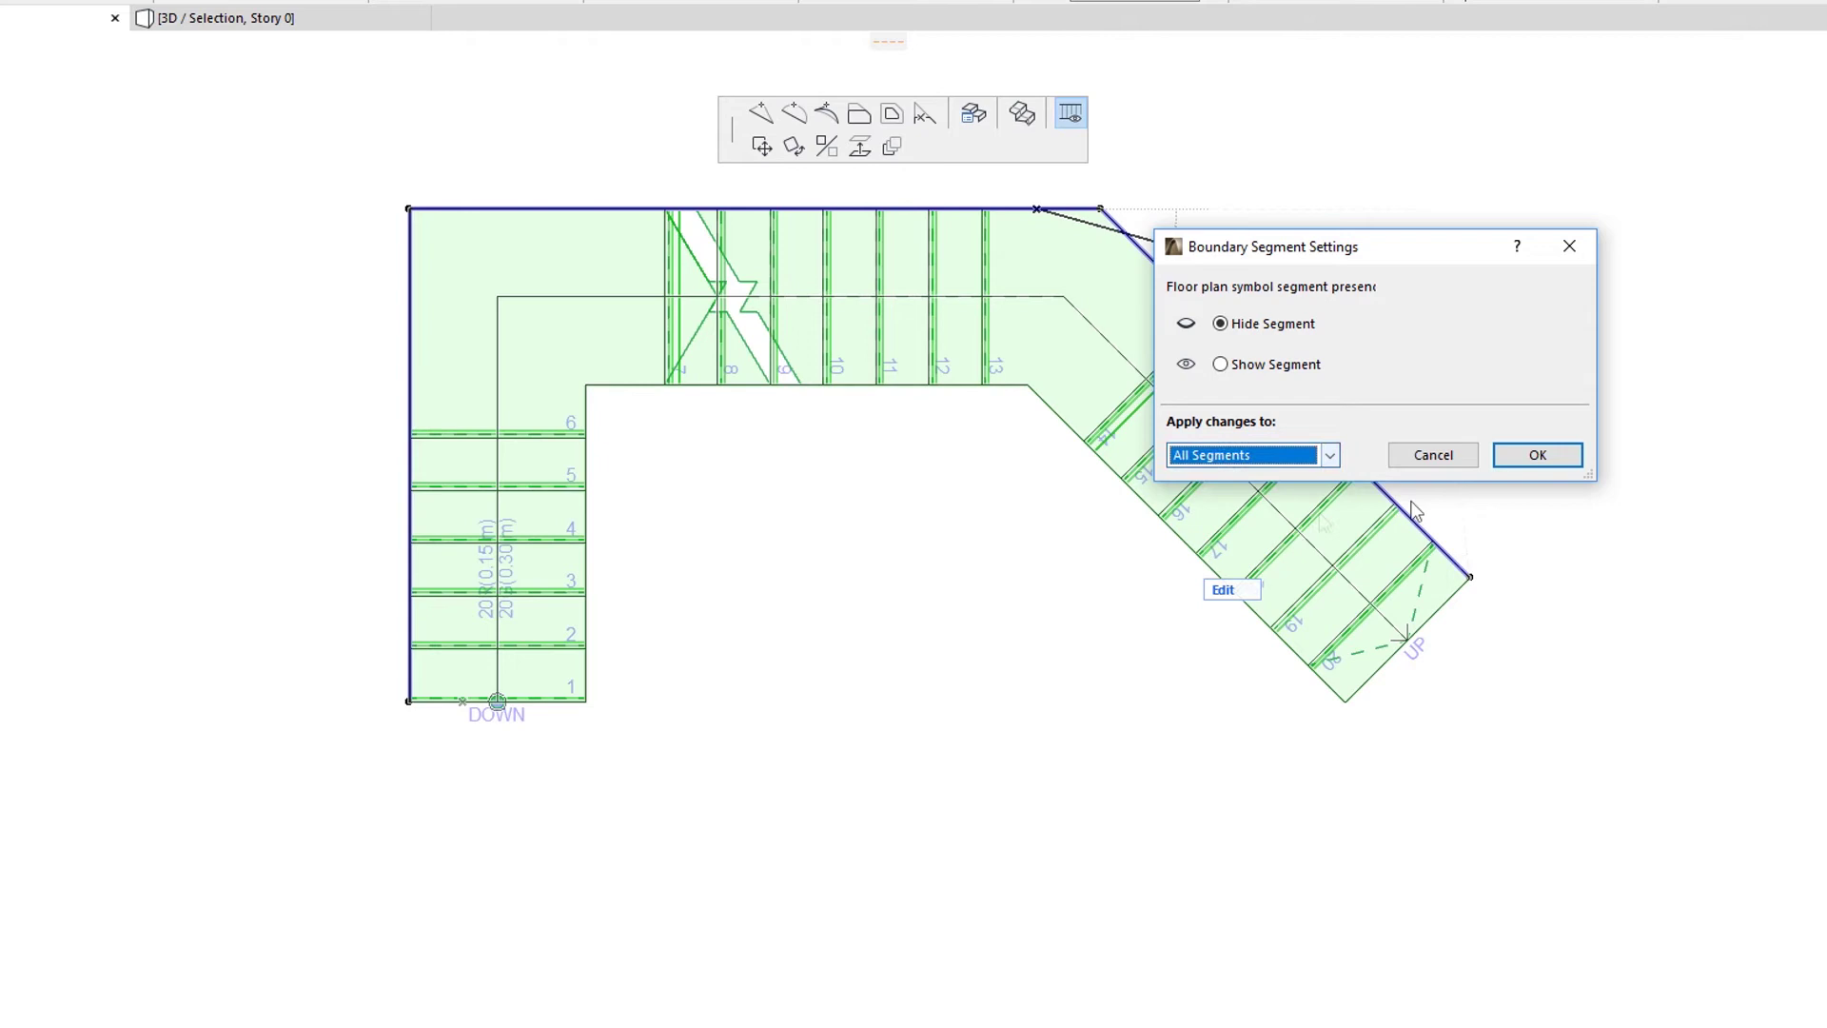
{"action": "left_click", "coordinate": [1535, 455]}
- Reselect the stair and pick its top boundary edge for editing
{"action": "left_click", "coordinate": [857, 510]}
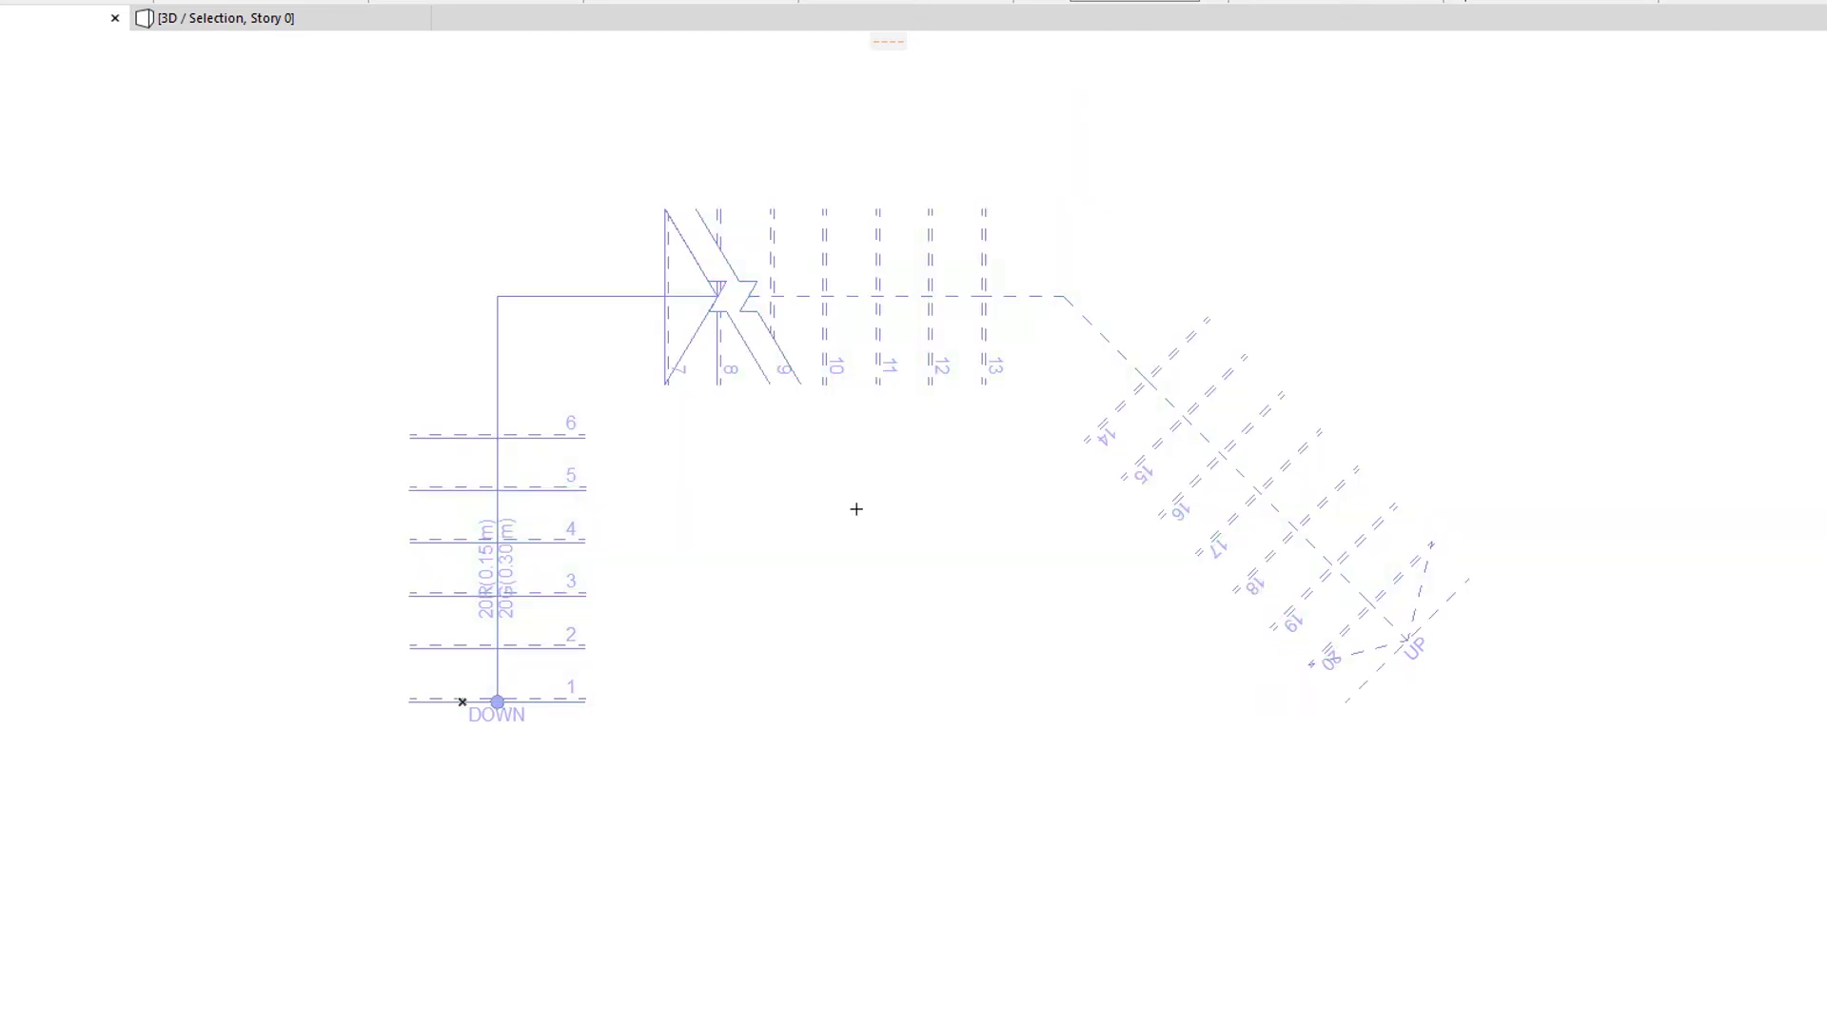
{"action": "left_click", "coordinate": [612, 335]}
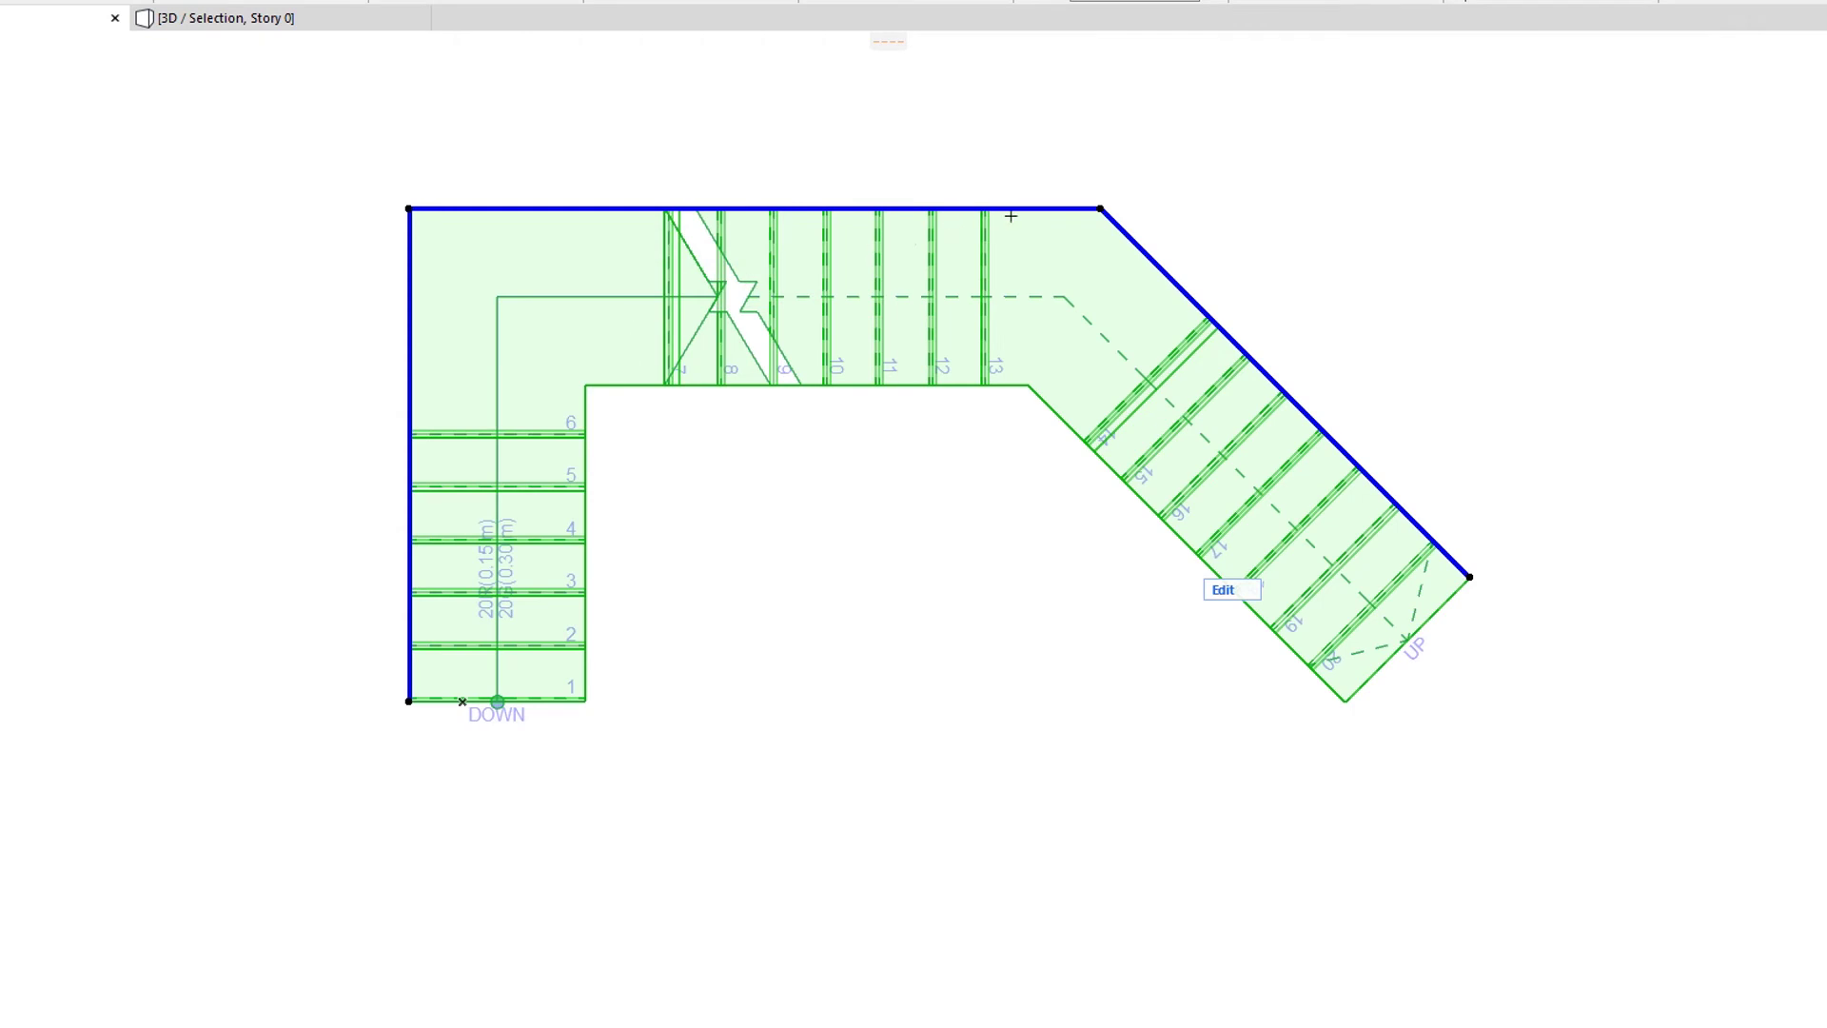
{"action": "left_click", "coordinate": [1014, 210]}
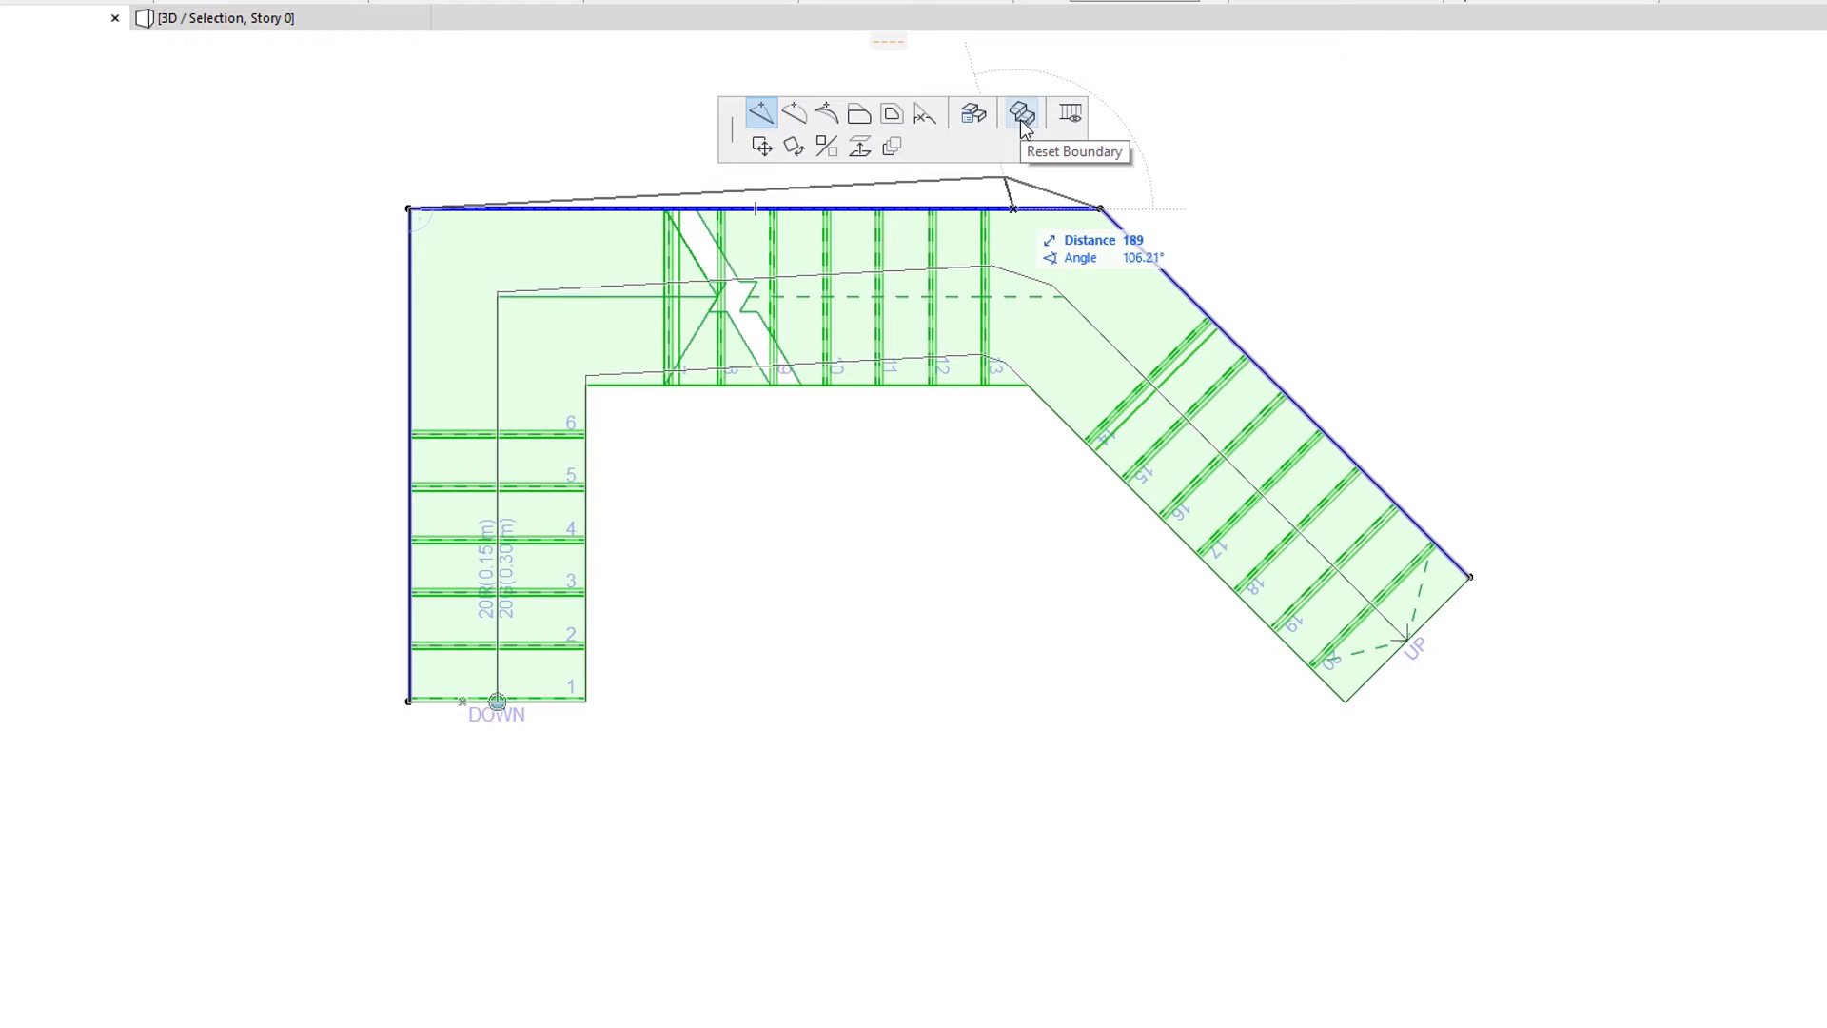
- Reset the stair boundary to its original three-flight outline, then check the inner edge
{"action": "left_click", "coordinate": [1020, 118]}
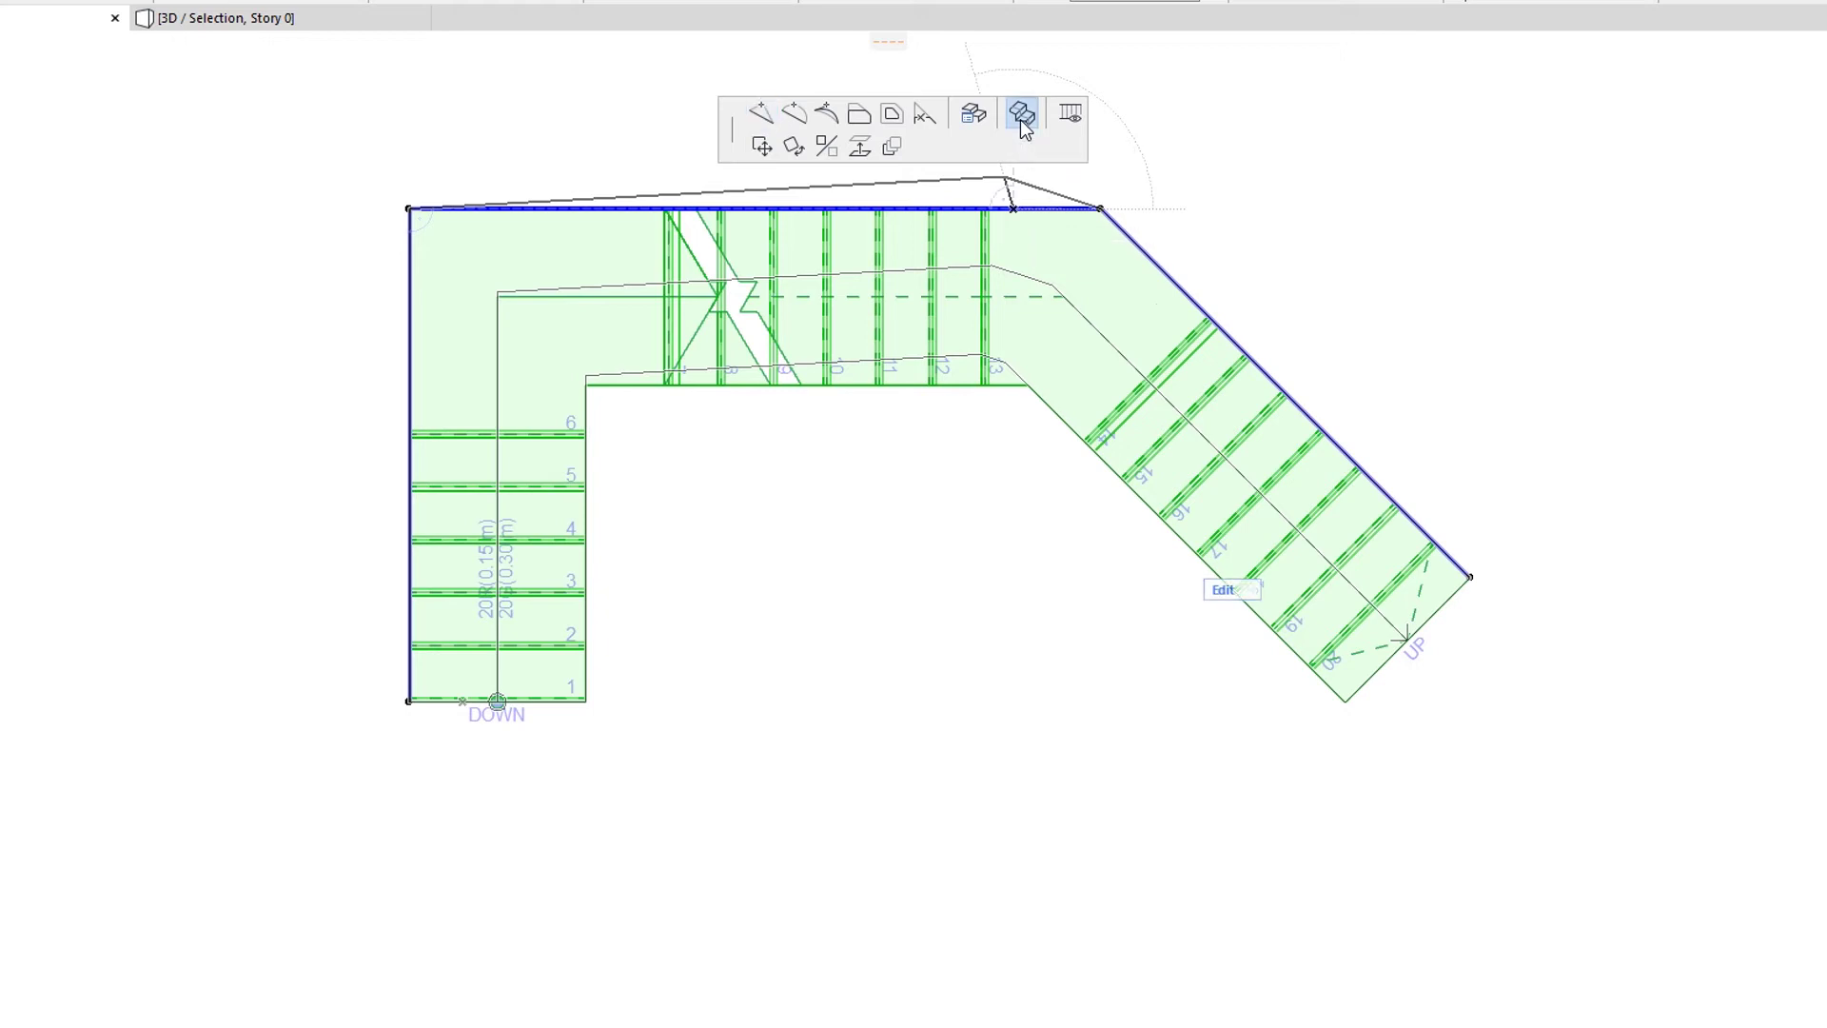
{"action": "left_click", "coordinate": [933, 409]}
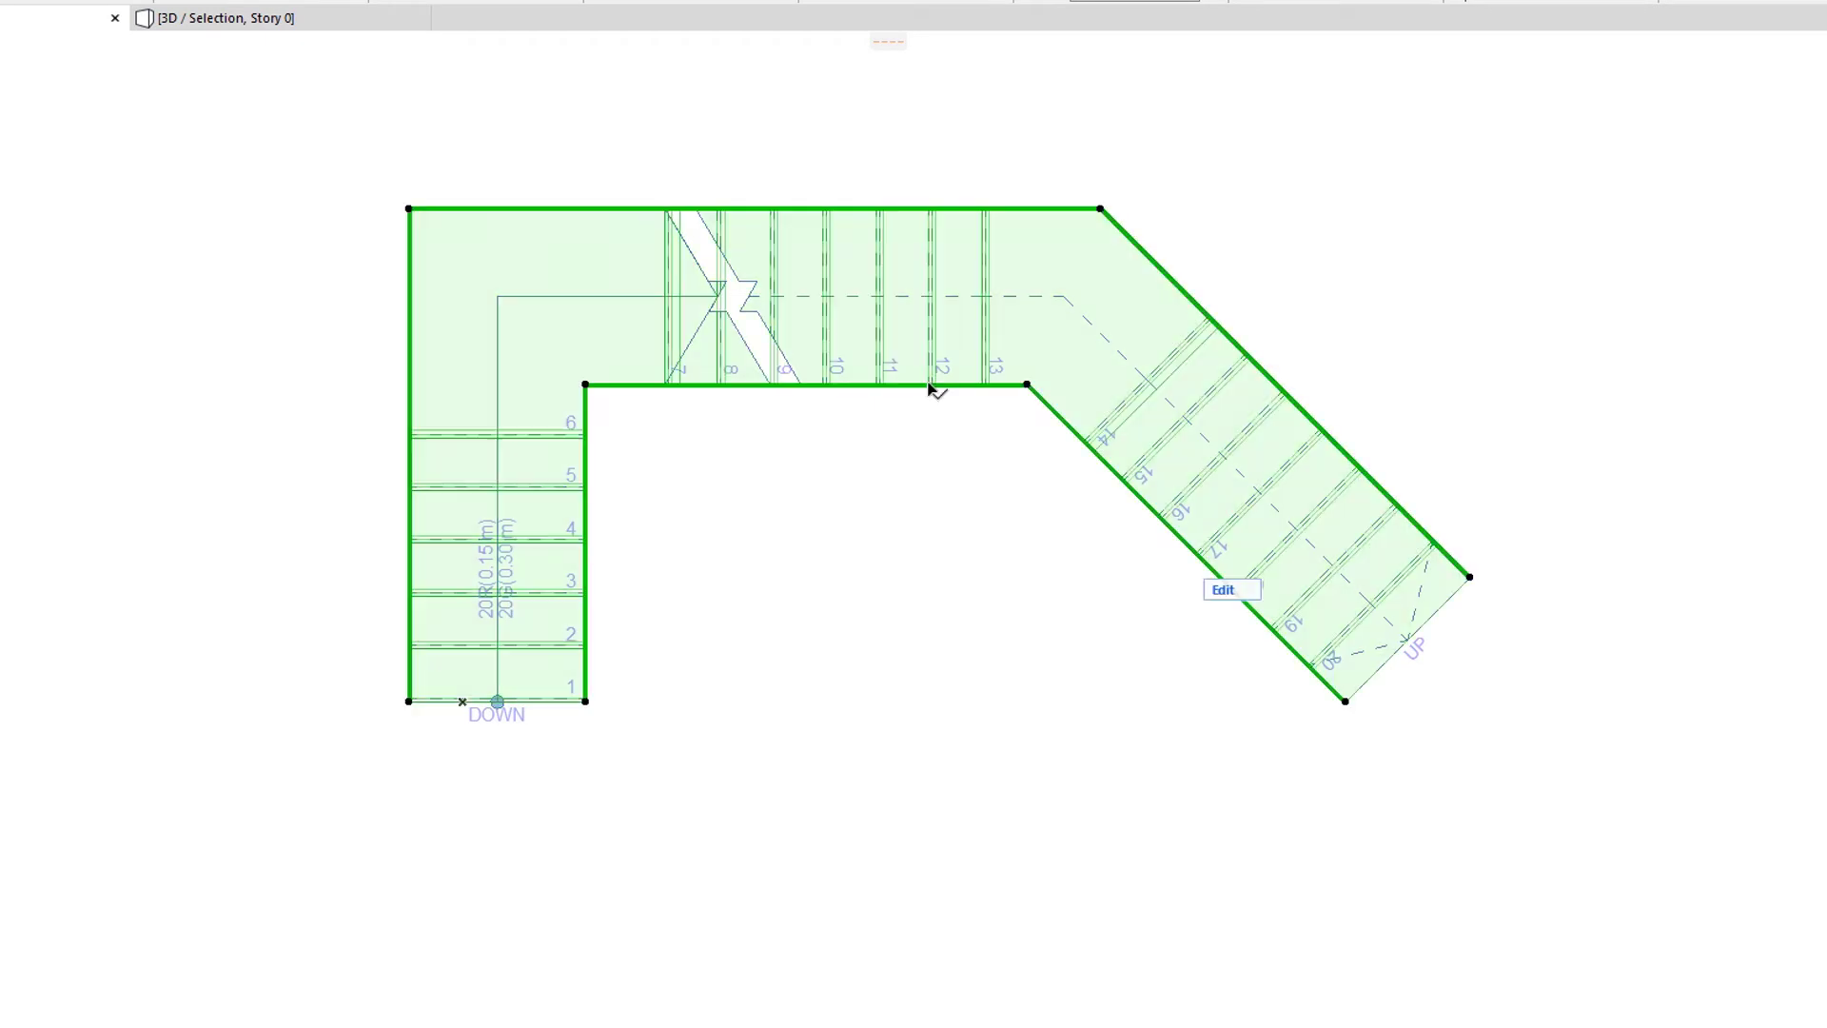
{"action": "left_click", "coordinate": [917, 384]}
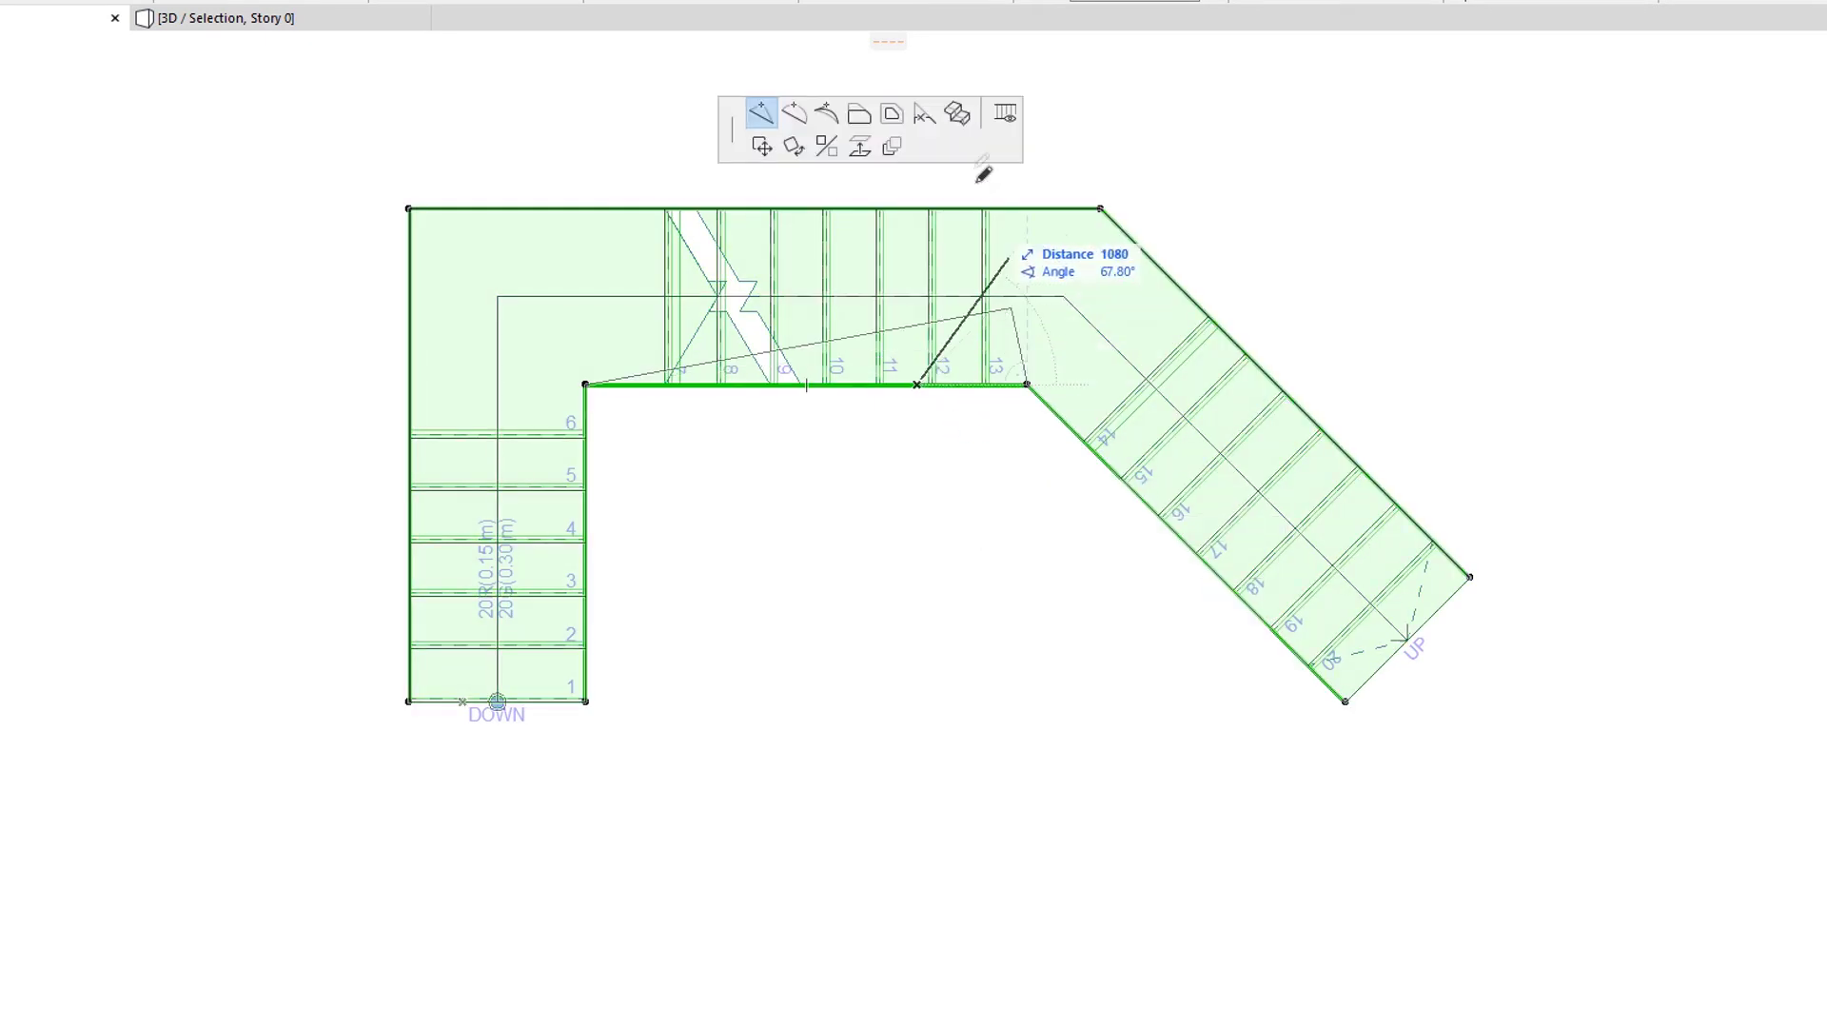
{"action": "left_click", "coordinate": [964, 116]}
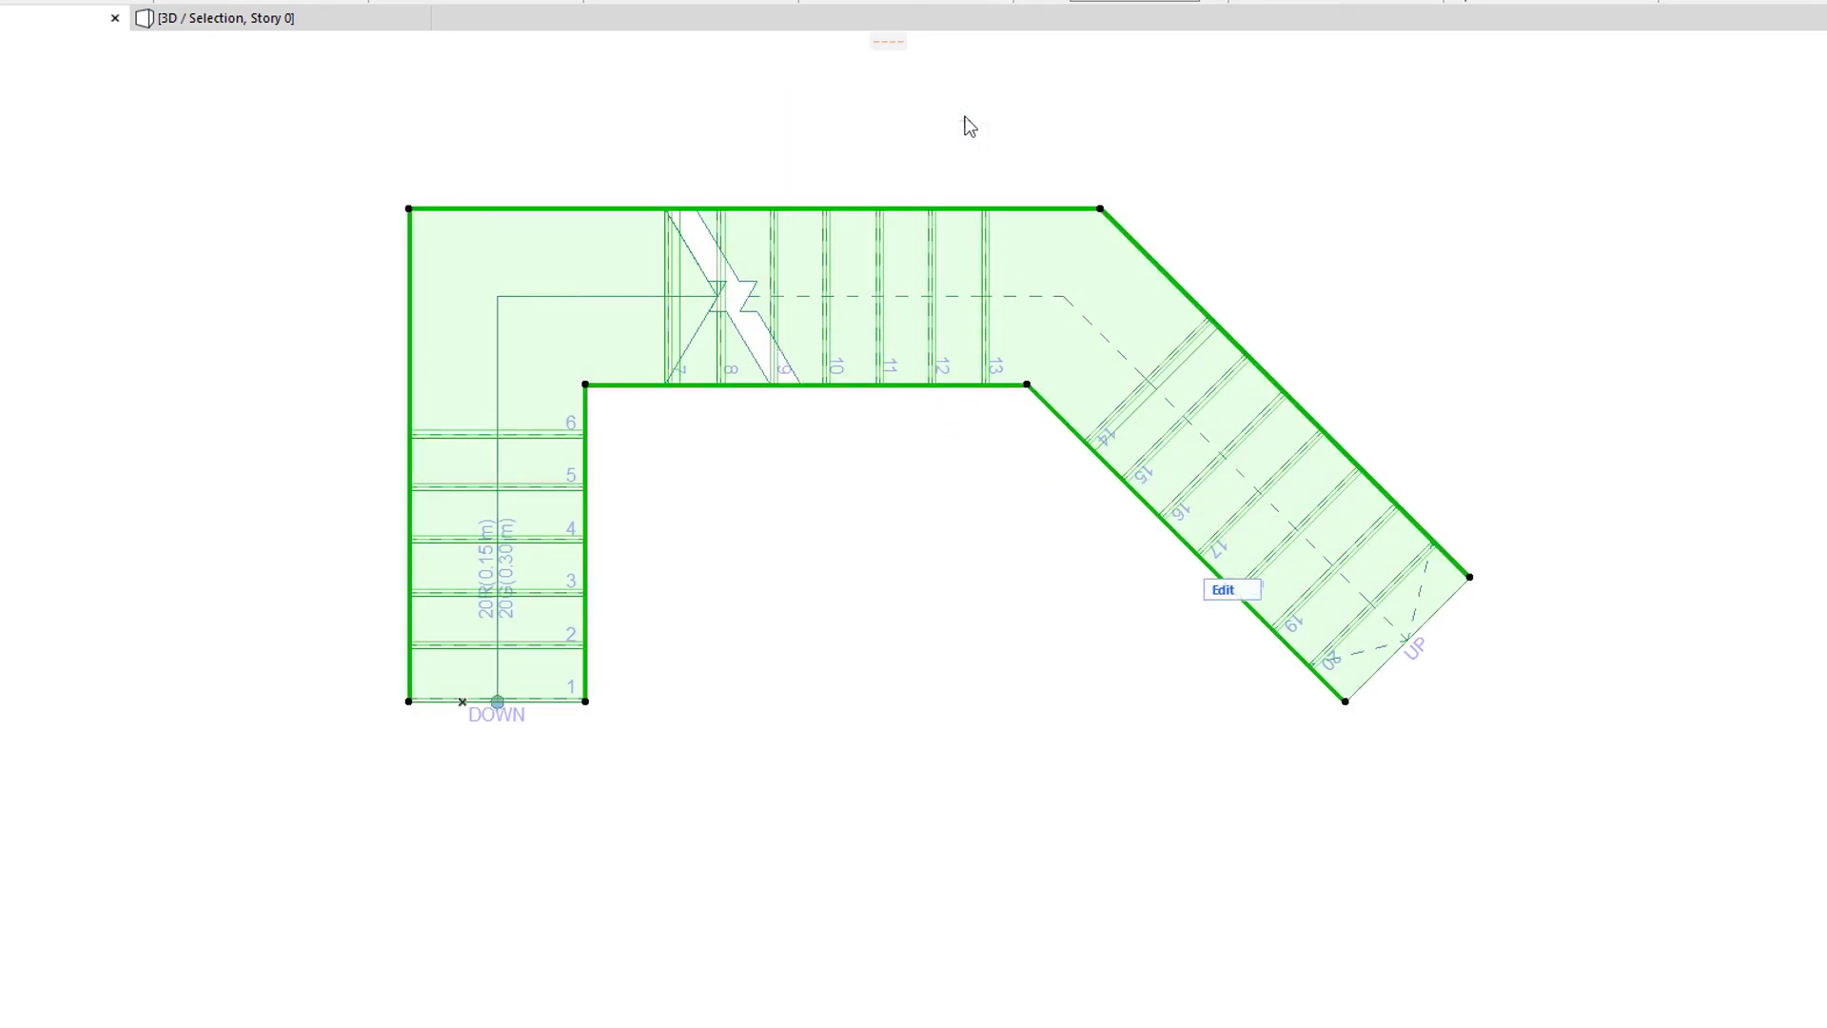
{"action": "left_click", "coordinate": [932, 477]}
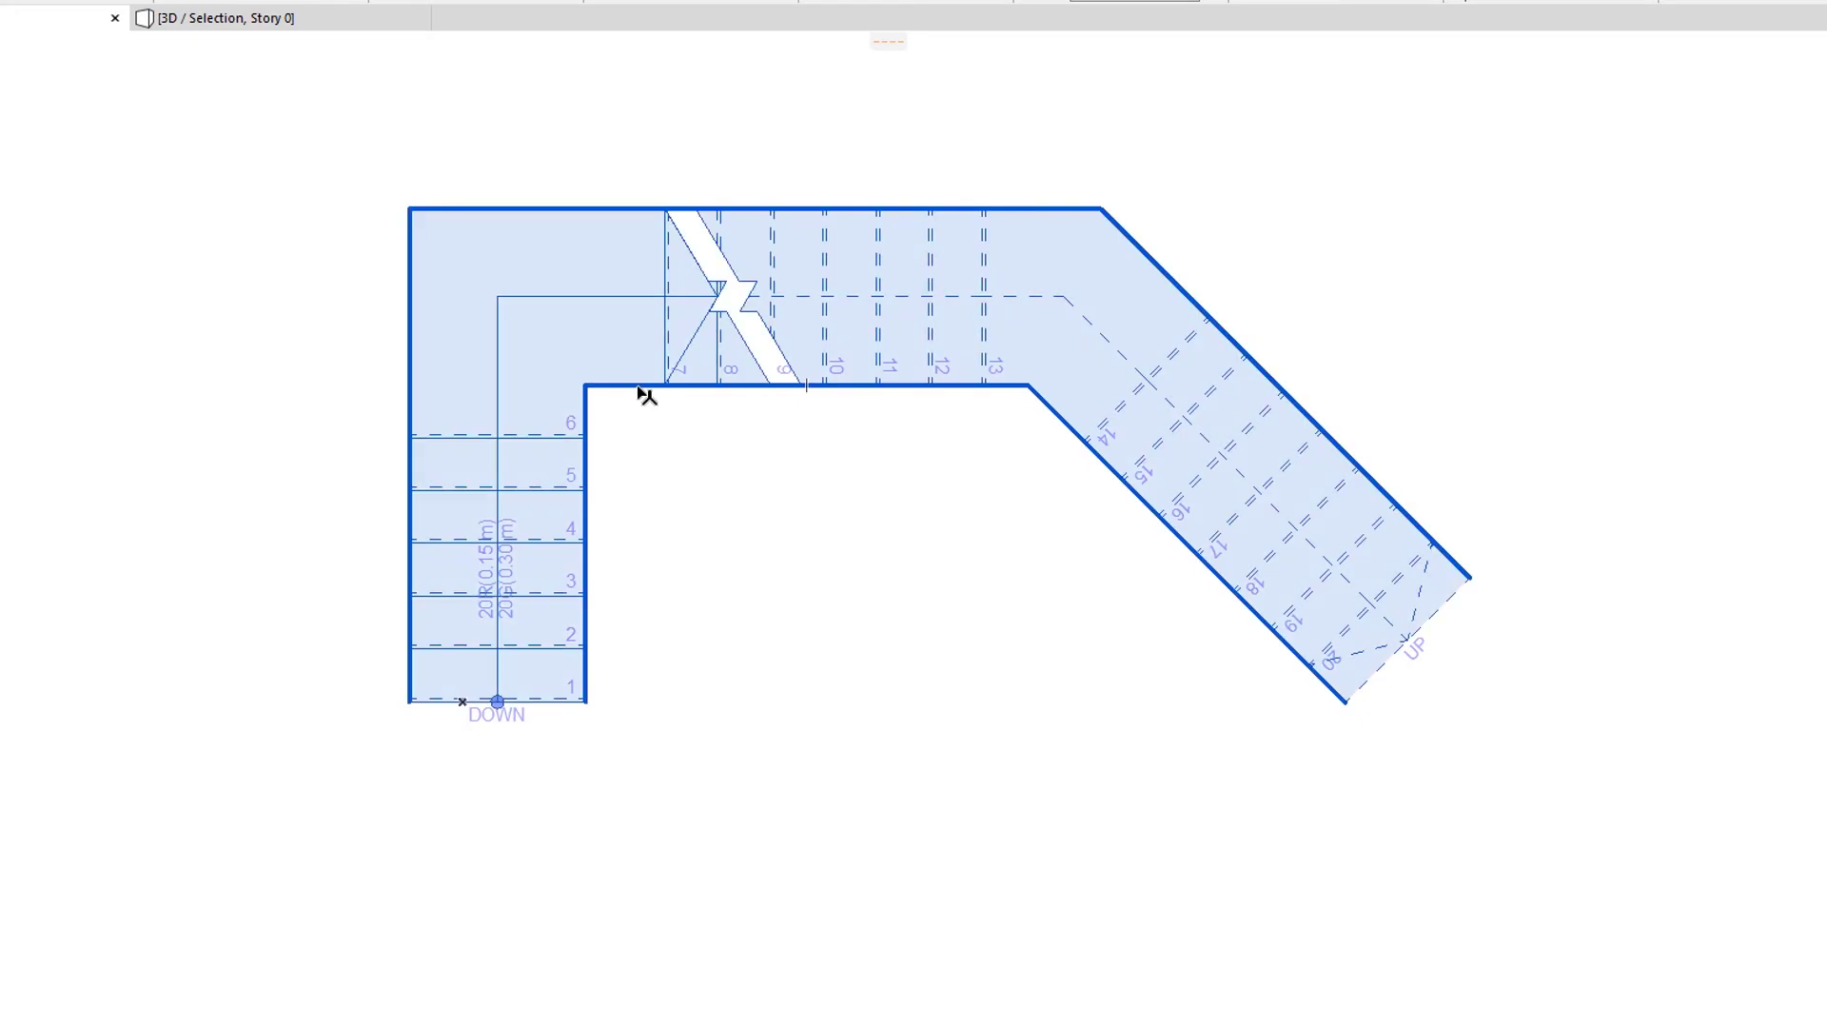
- Drag the lower flight's bottom inner corner 800 right, slanting its inner edge
{"action": "left_click", "coordinate": [644, 392]}
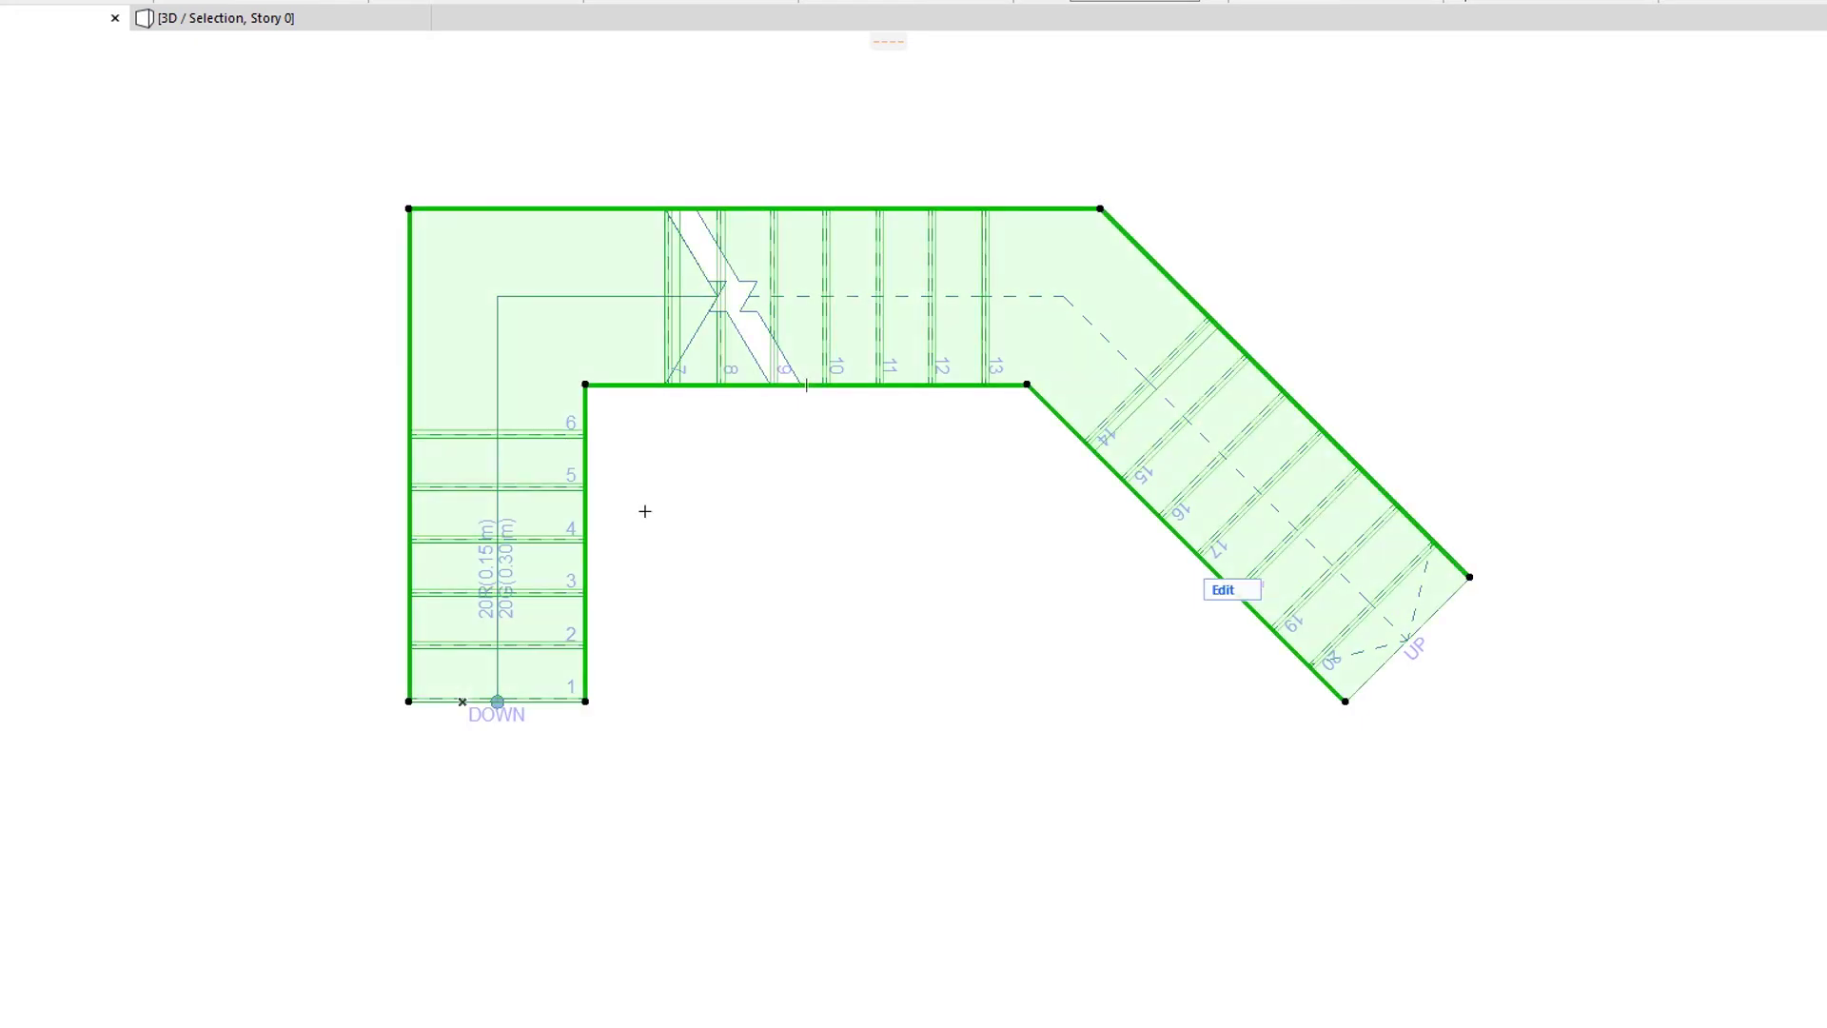
{"action": "left_click", "coordinate": [586, 700]}
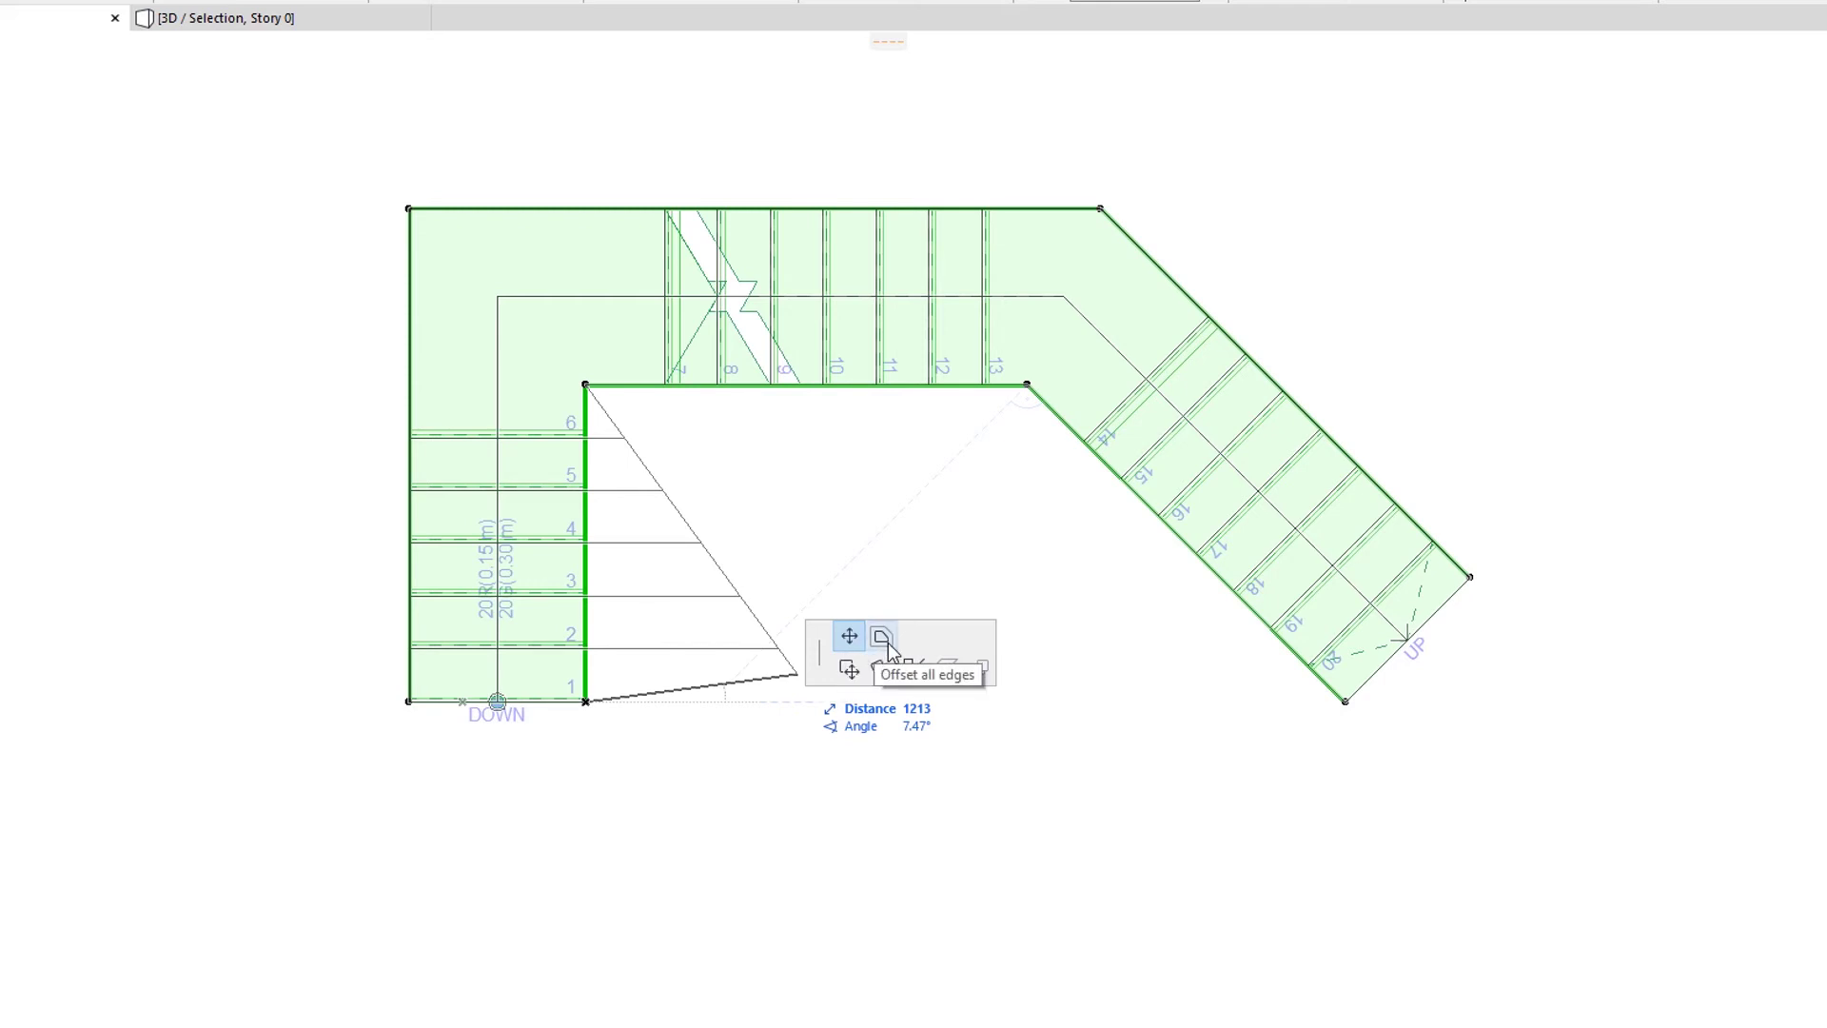
{"action": "left_click", "coordinate": [731, 700]}
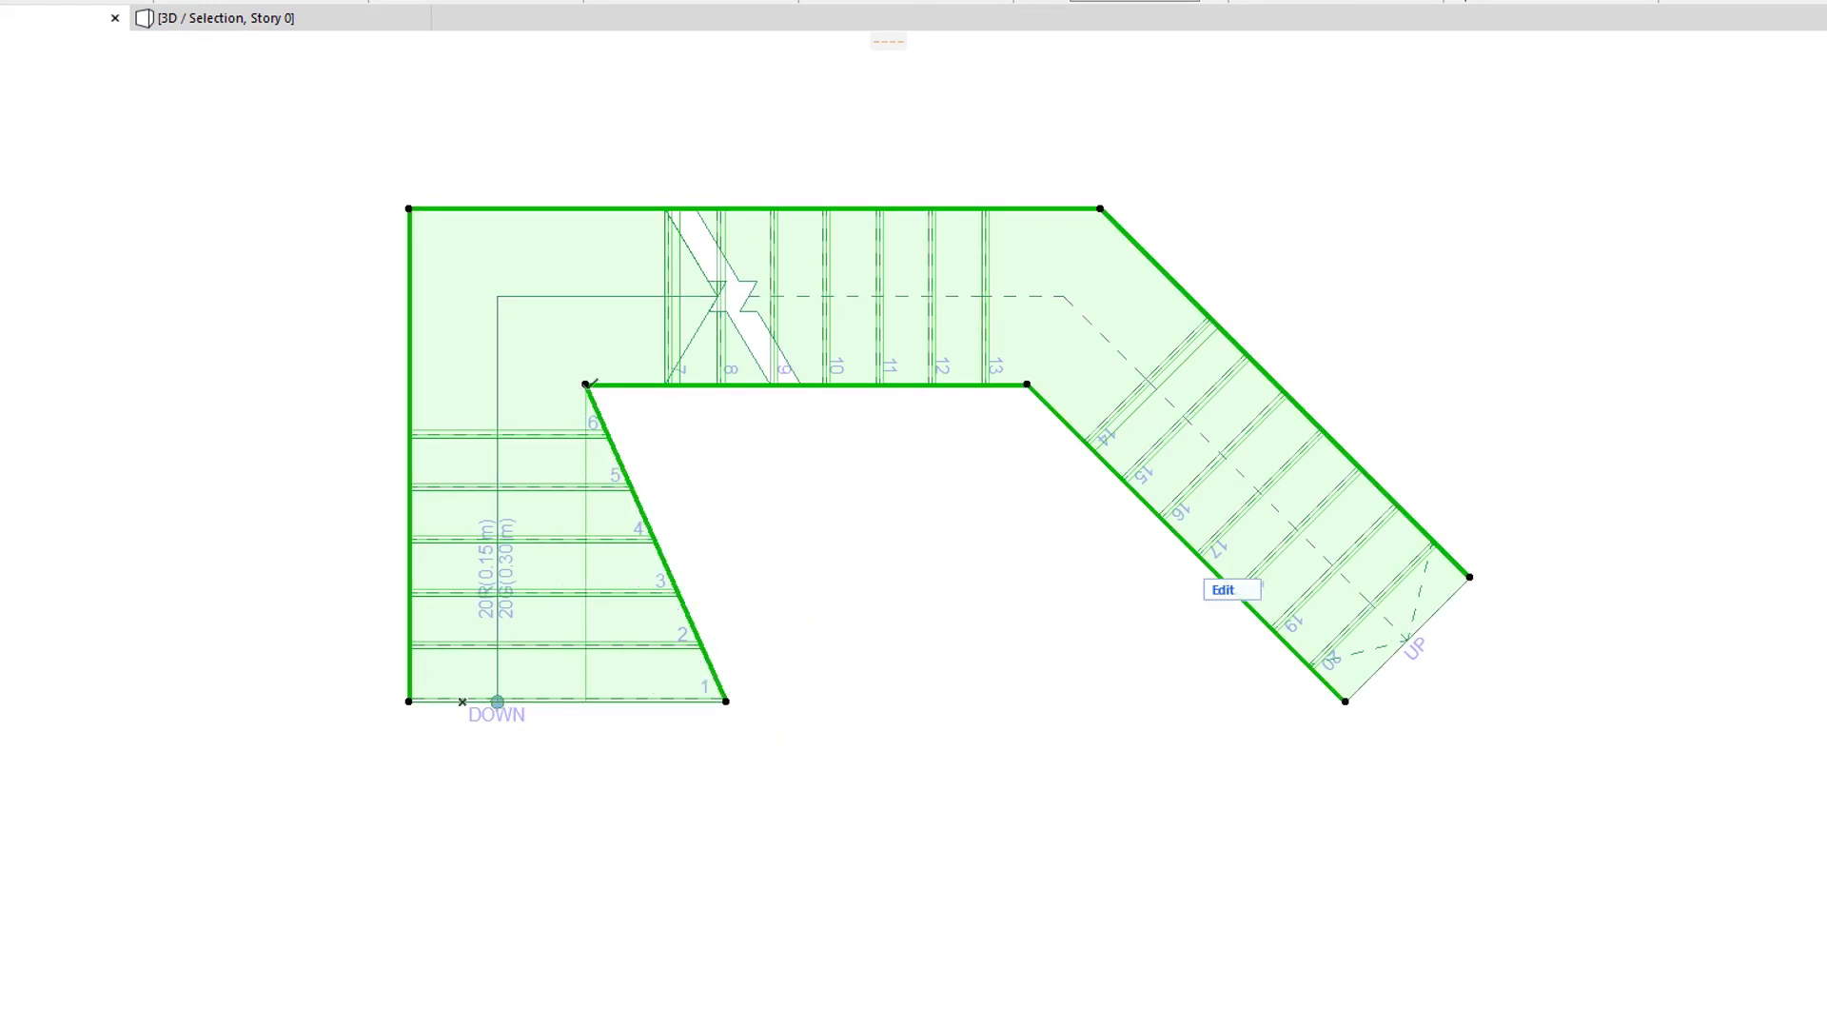
{"action": "left_click", "coordinate": [586, 385]}
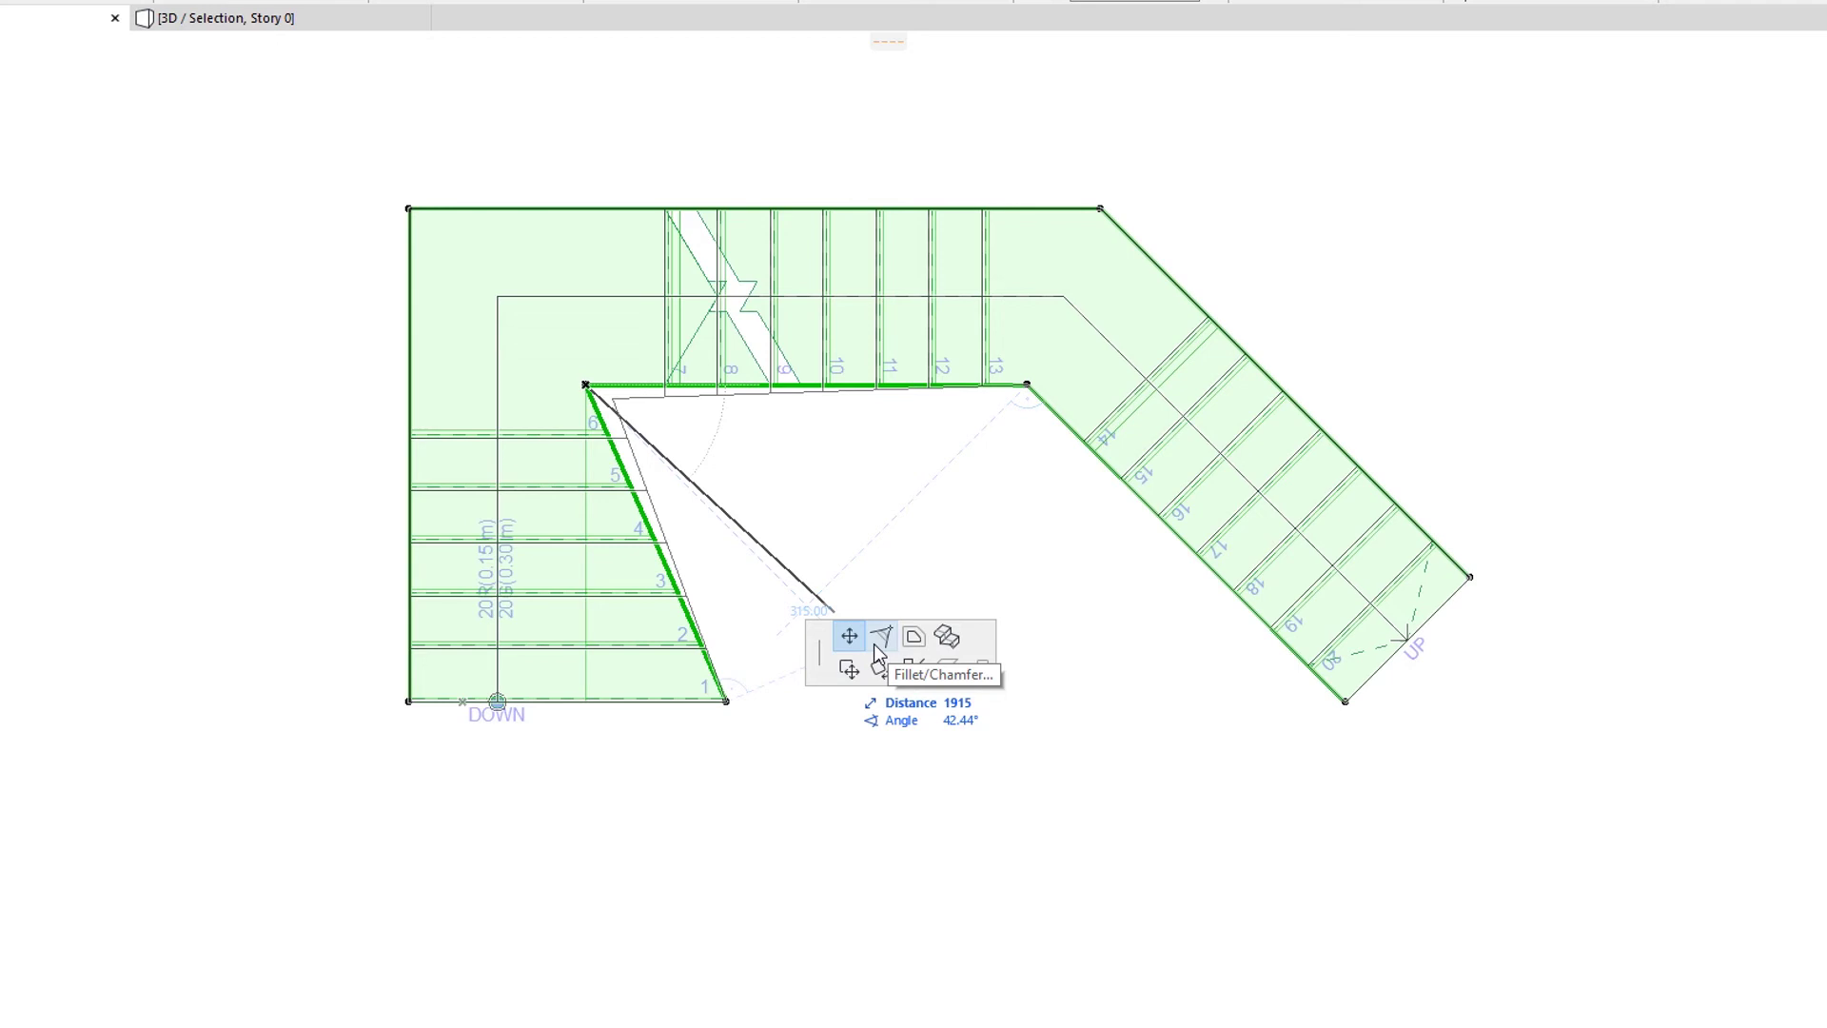
{"action": "key", "text": "Escape"}
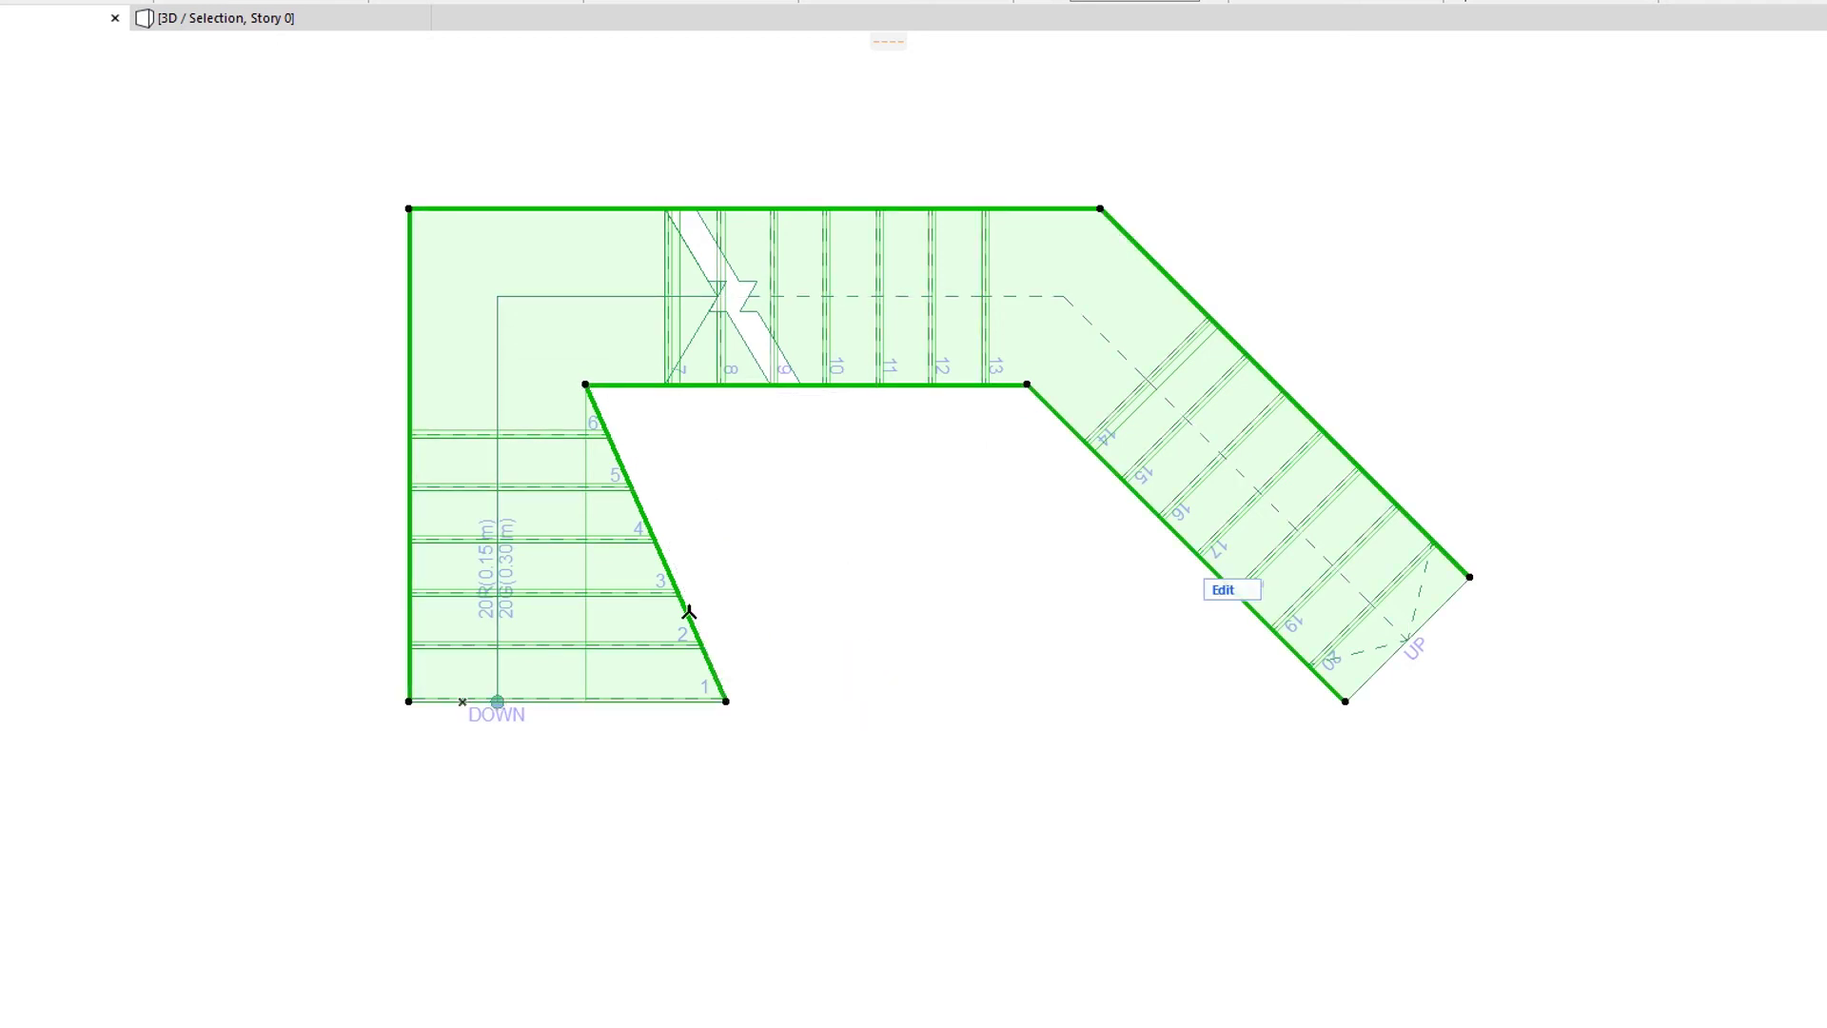
{"action": "left_click", "coordinate": [686, 612]}
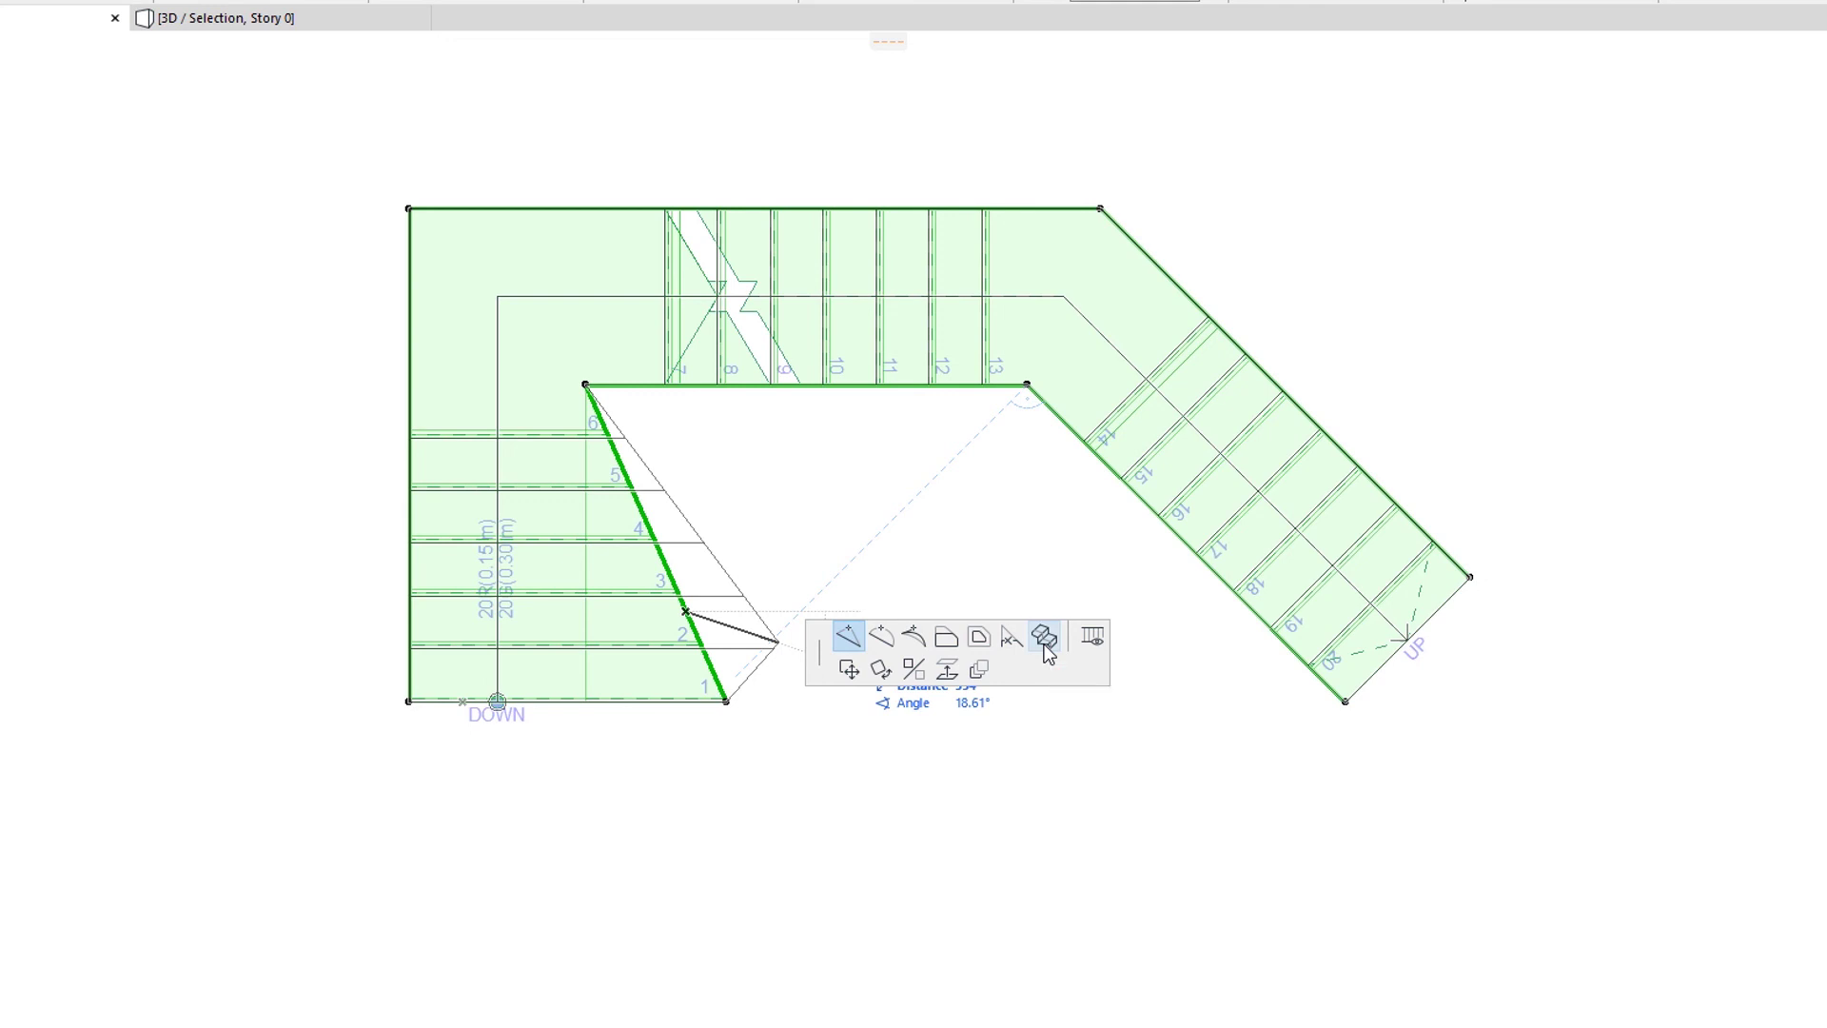
- Reset the lower flight's slanted inner edge back to straight and deselect the stair
{"action": "left_click", "coordinate": [1044, 637]}
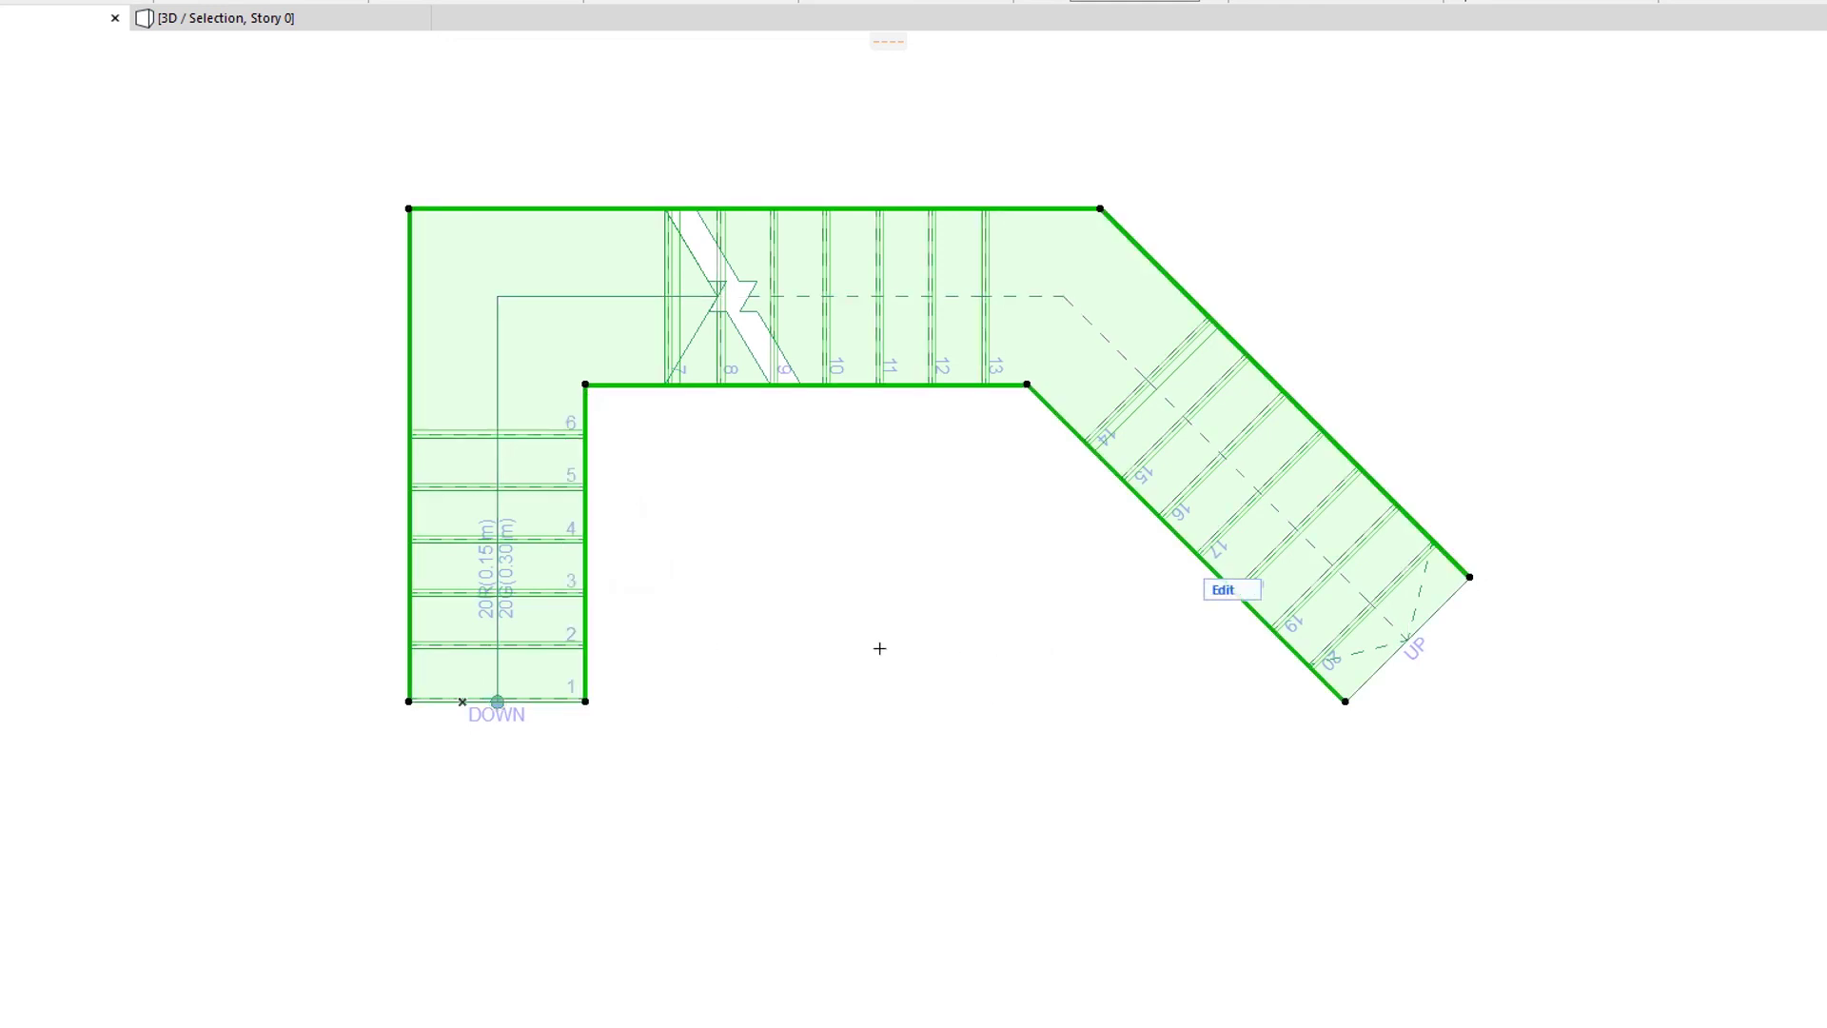
{"action": "left_click", "coordinate": [879, 648]}
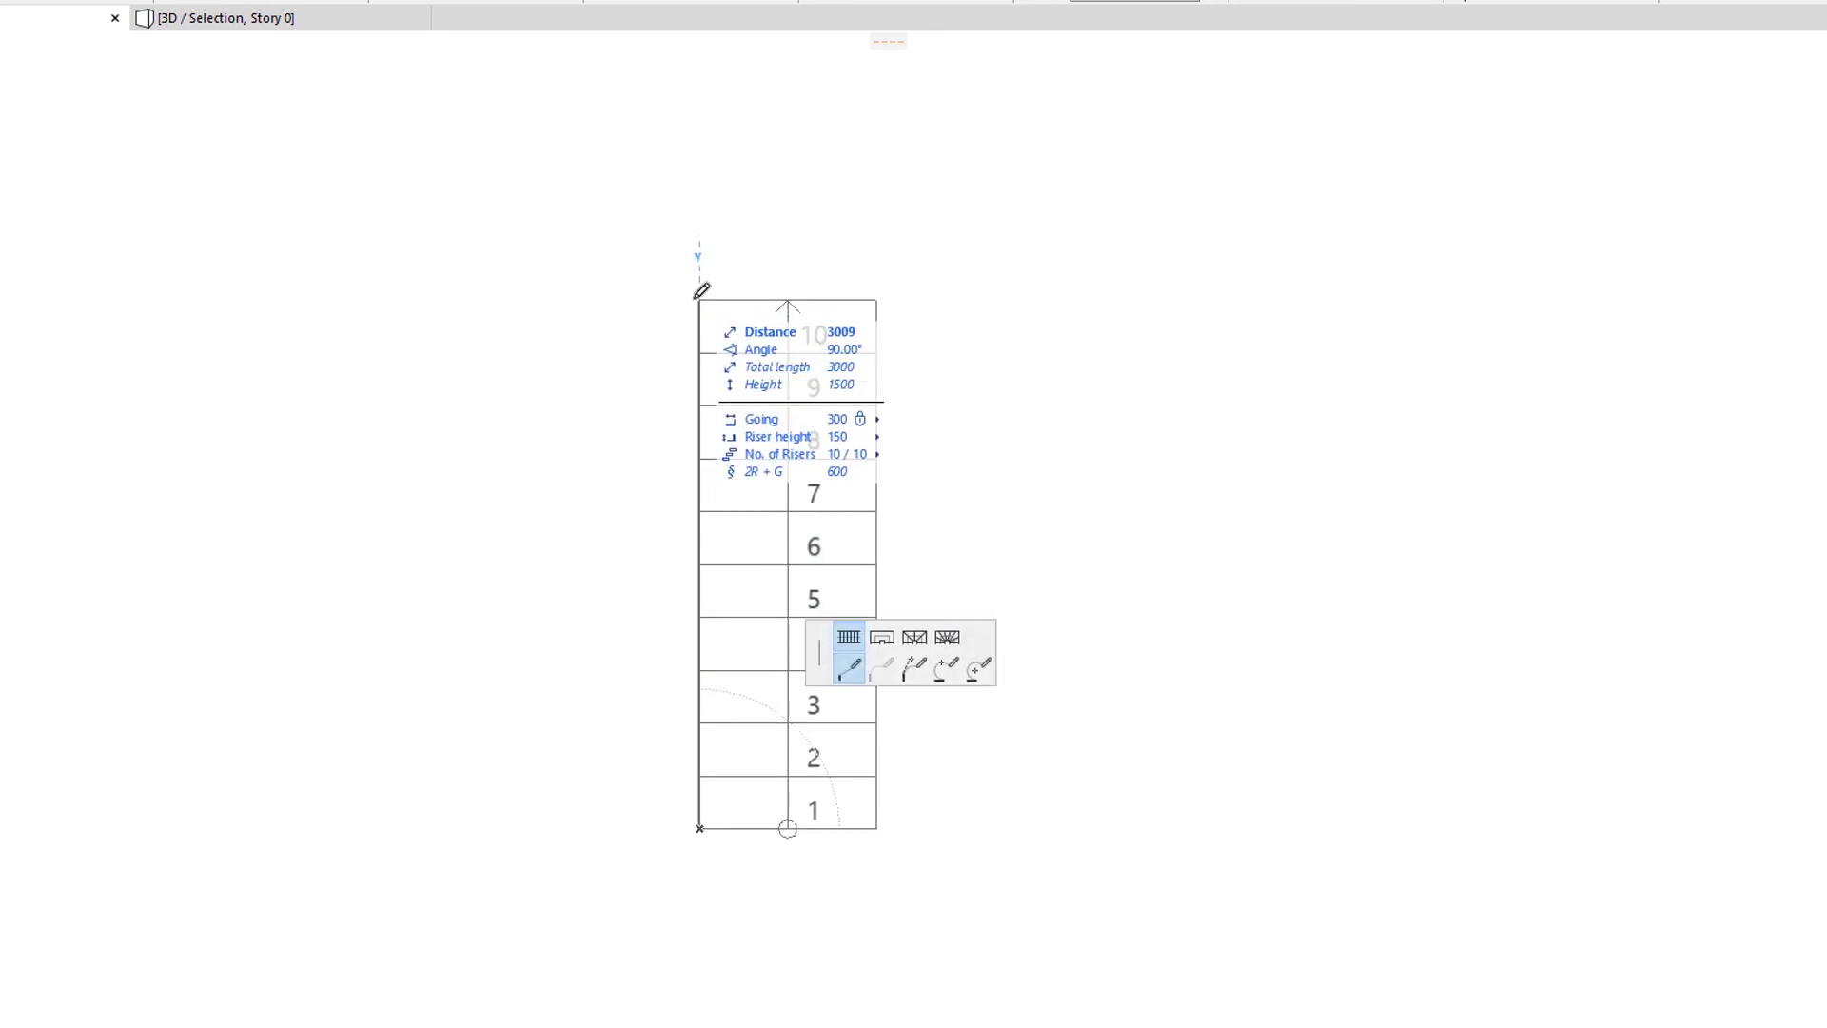
- Place a straight 10-riser stair and pull its bottom-right corner 1000 outward to taper it
{"action": "double_click", "coordinate": [700, 296]}
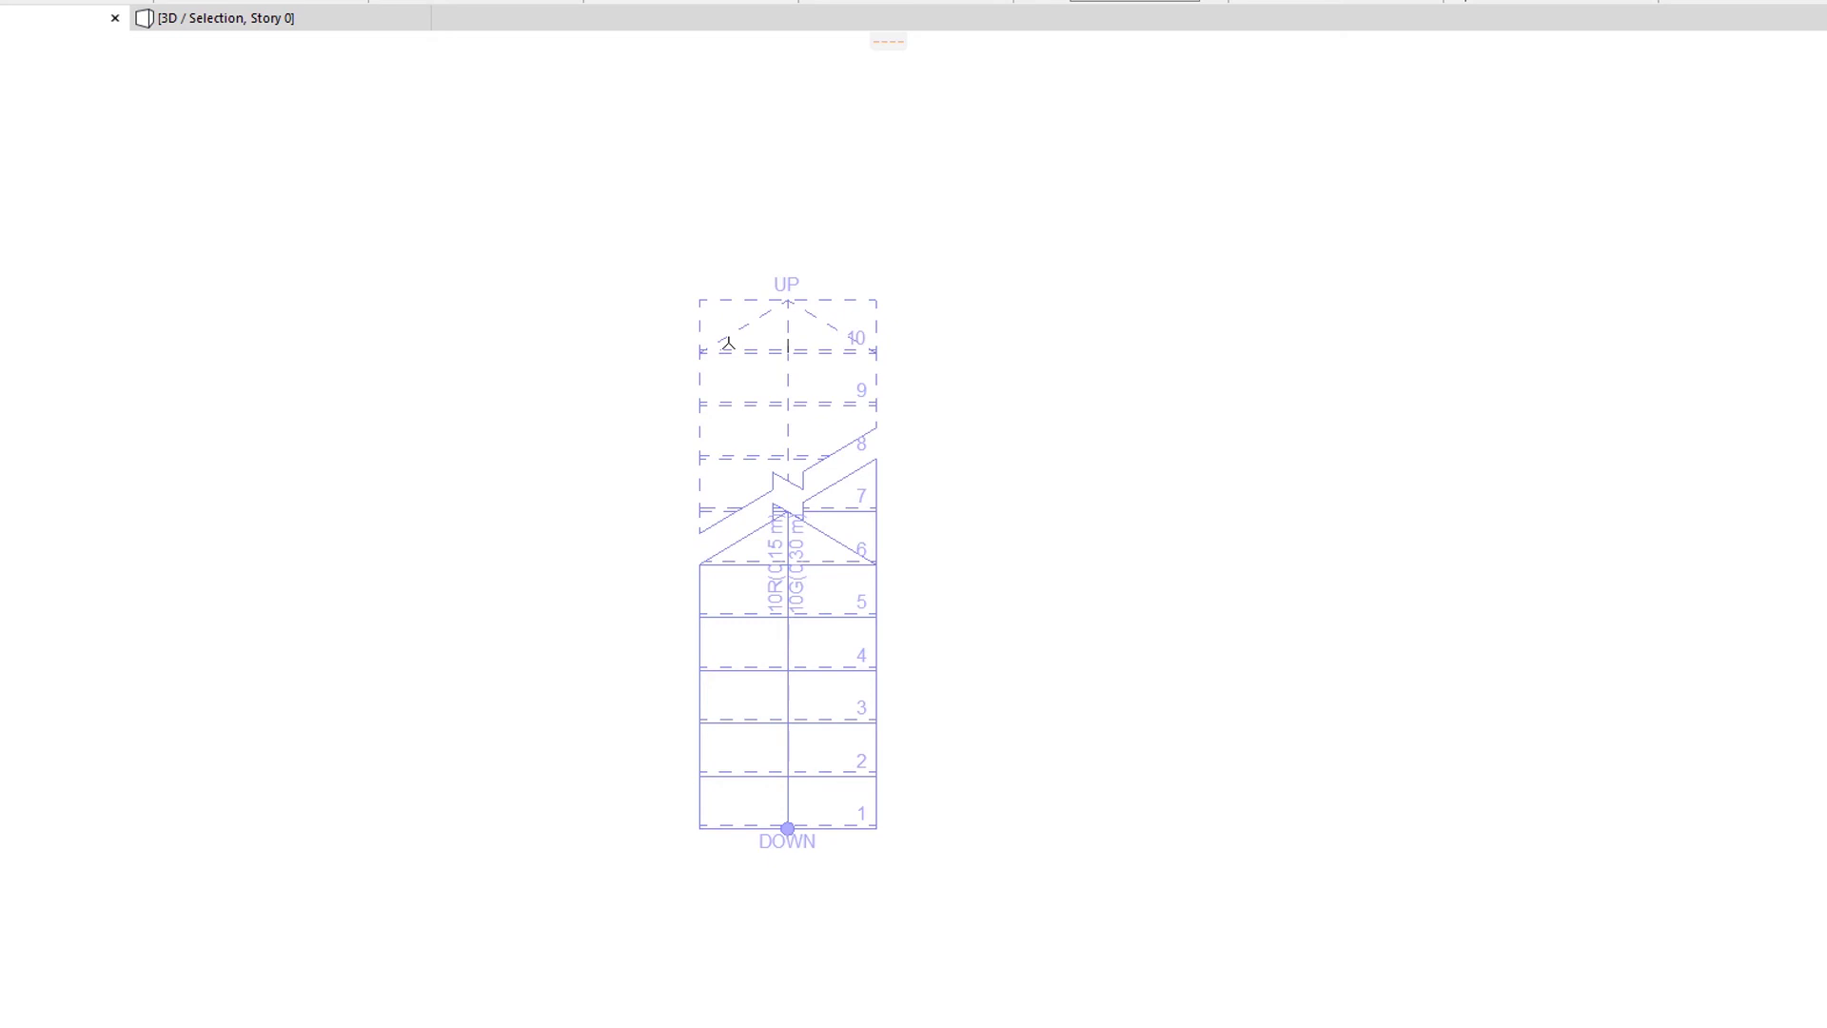
{"action": "left_click", "coordinate": [877, 704]}
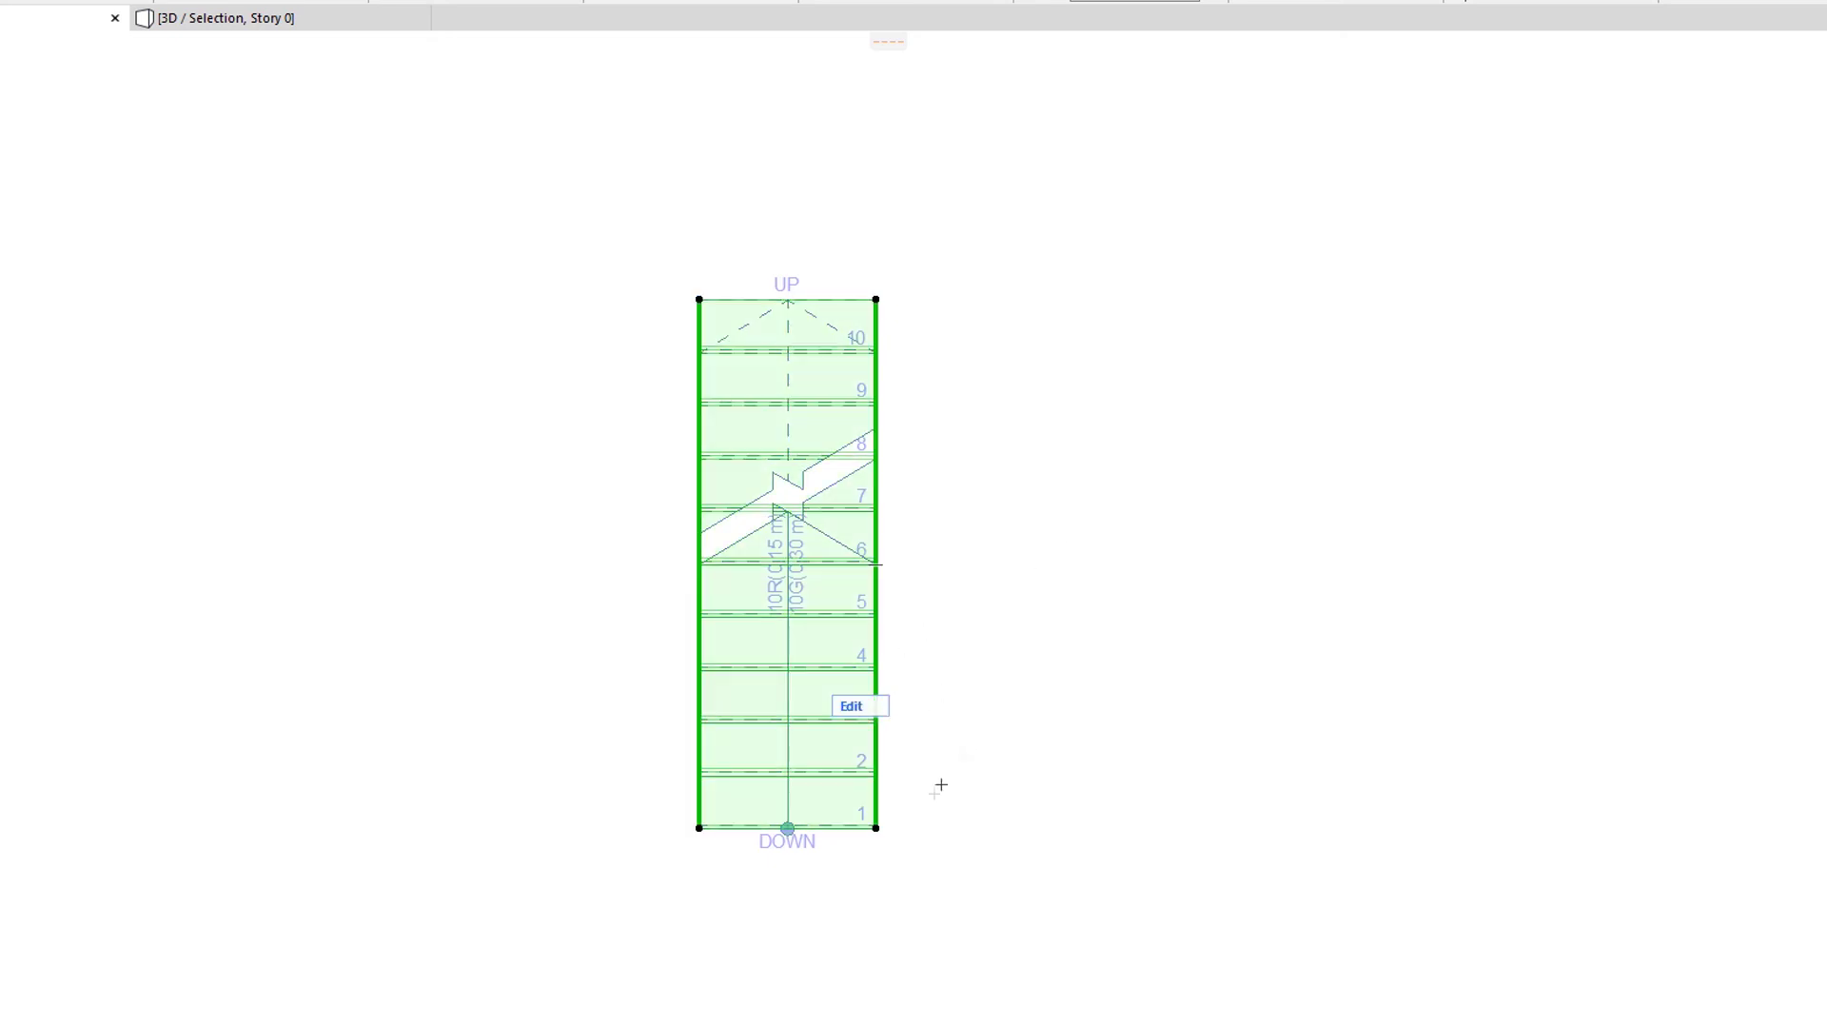
{"action": "left_click", "coordinate": [876, 826]}
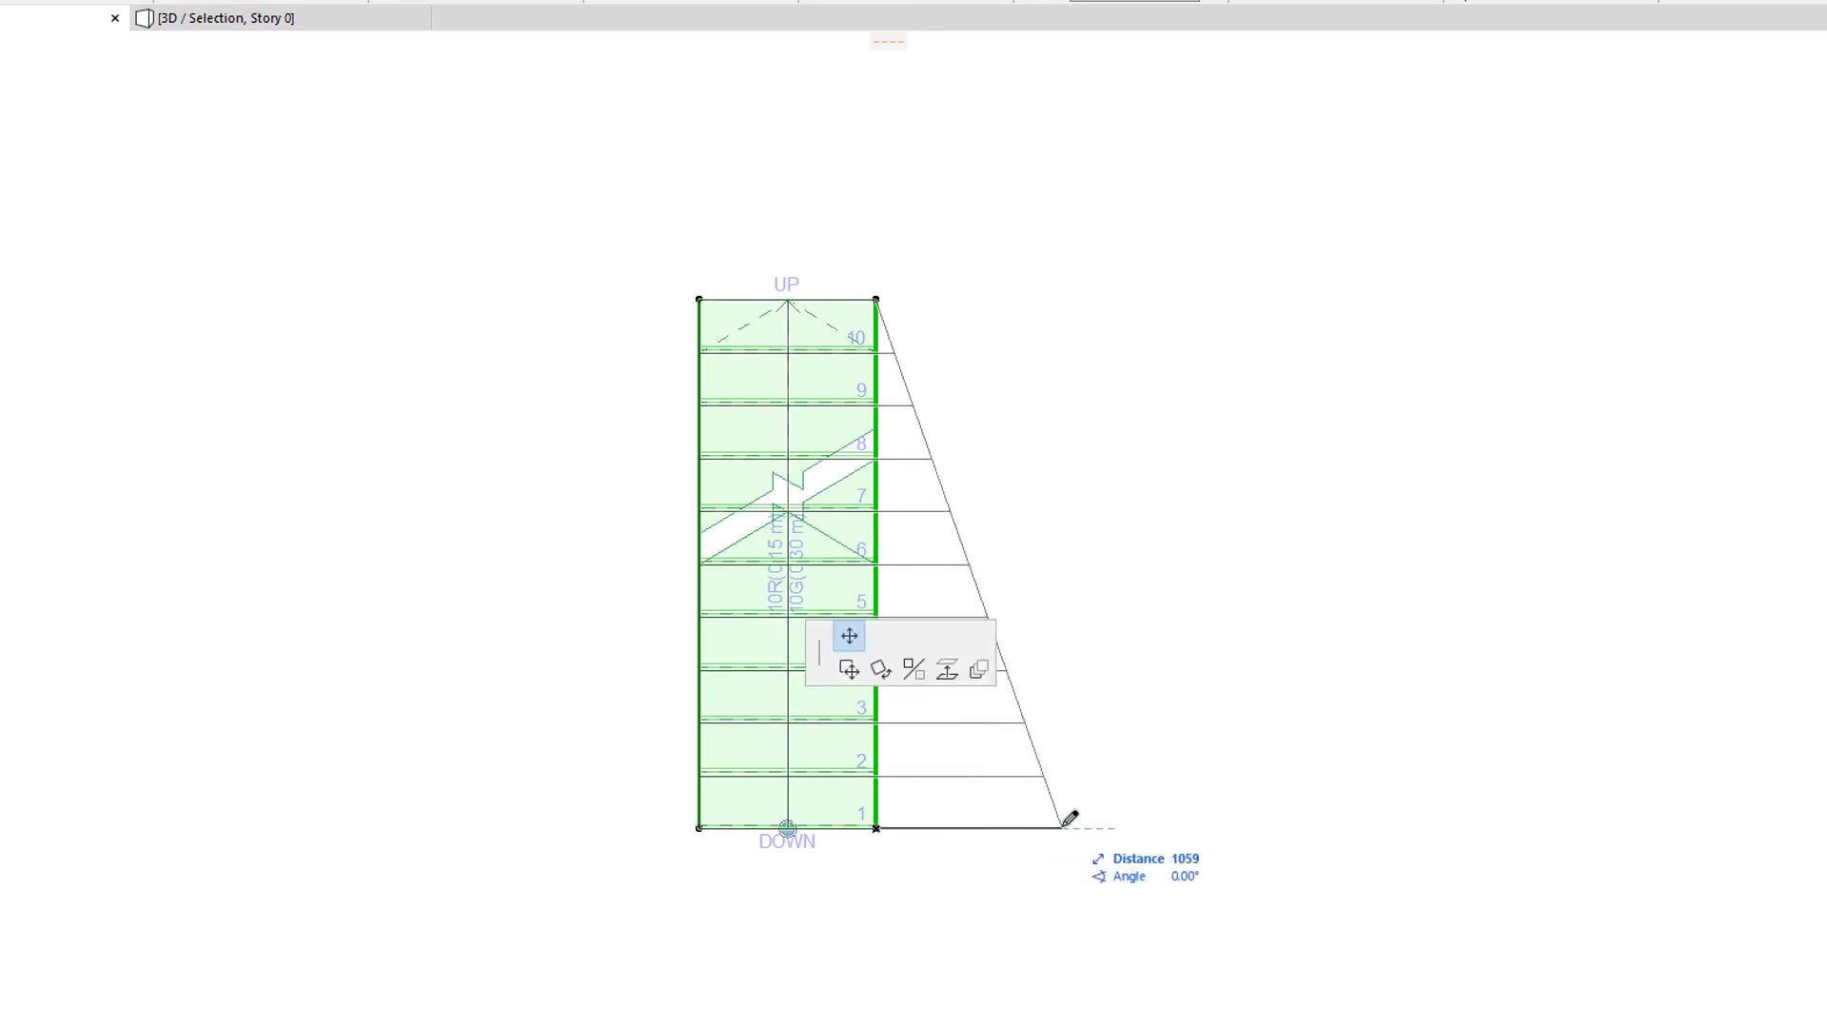
{"action": "type", "text": "1000"}
{"action": "key", "text": "Return"}
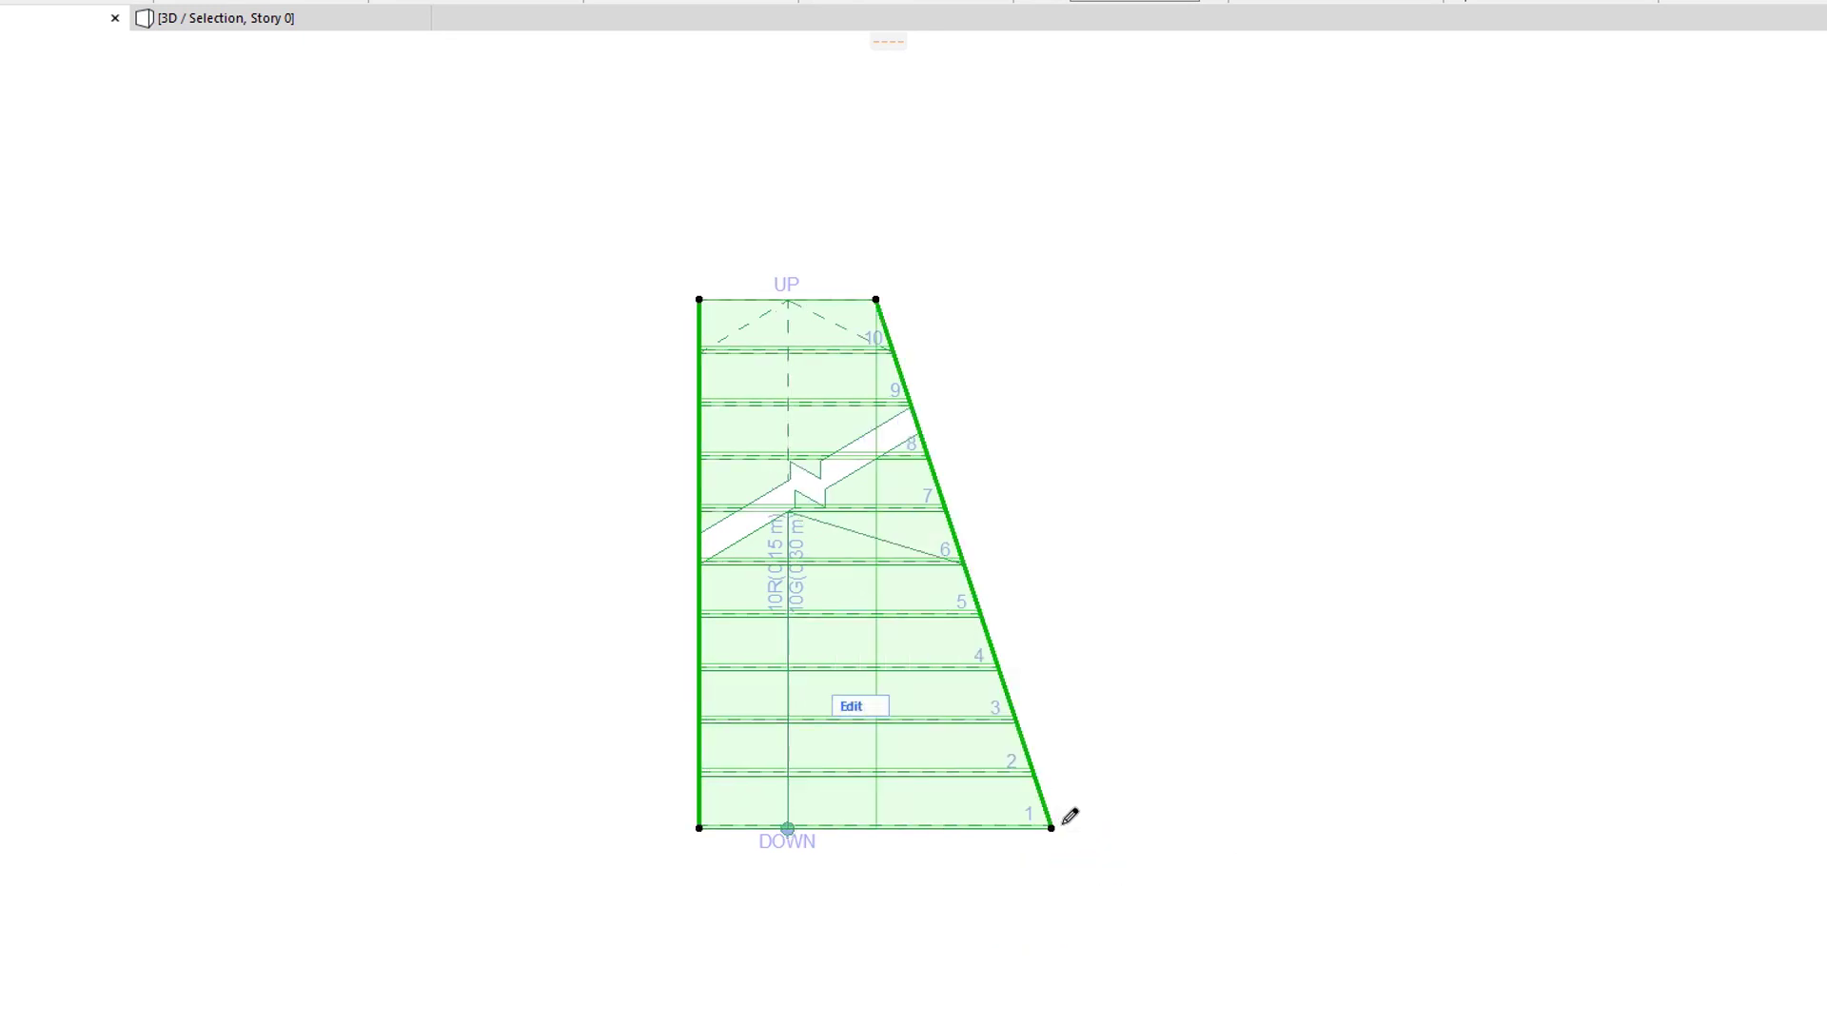
{"action": "left_click", "coordinate": [1181, 550]}
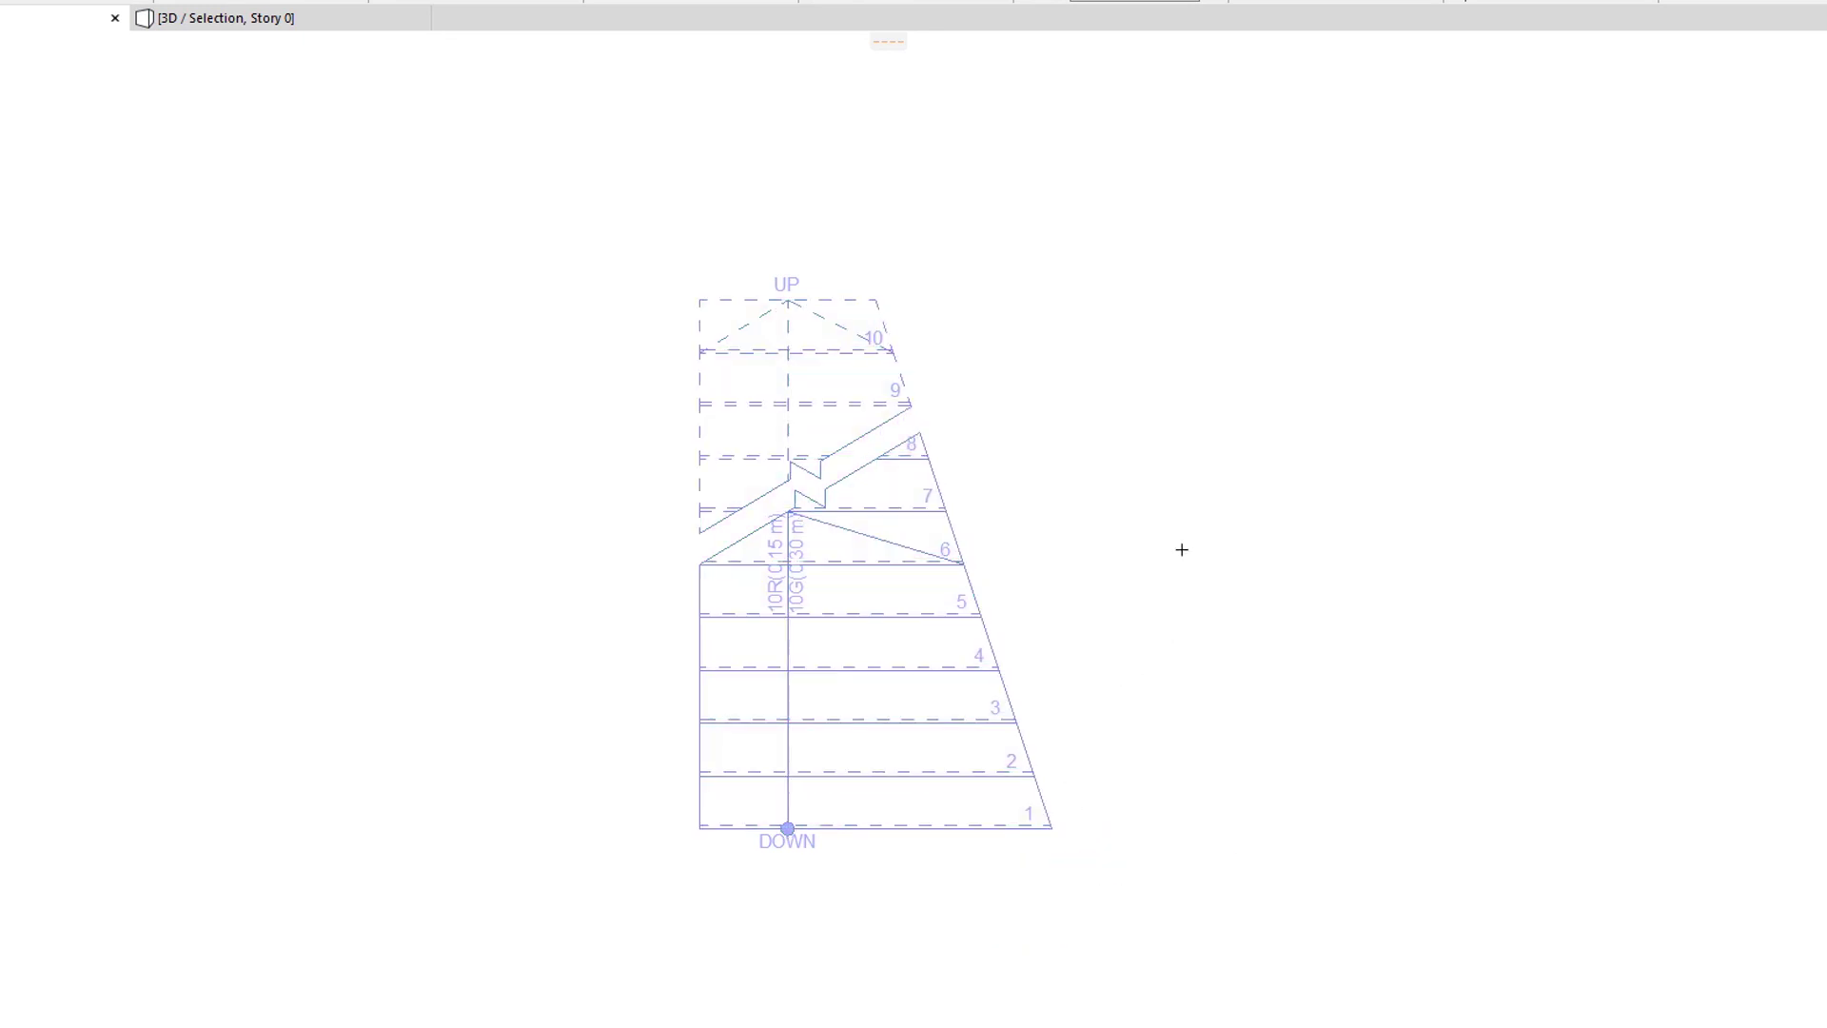